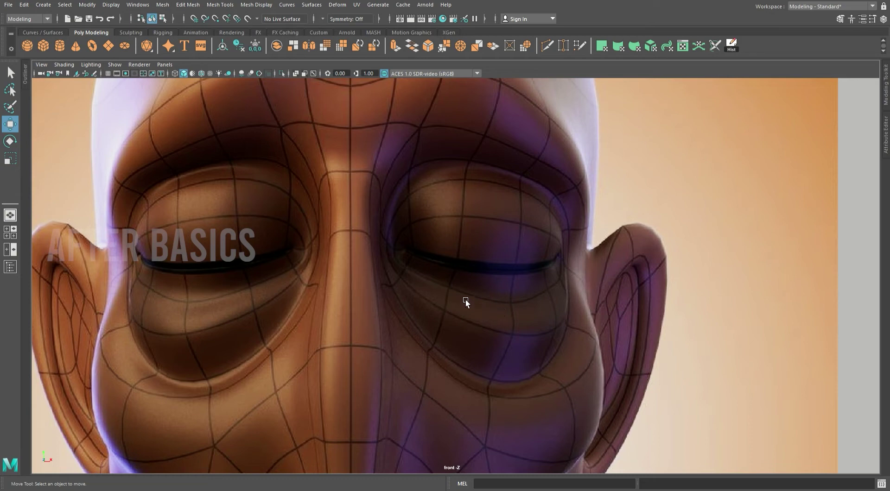
- Add pCylinder1 in front of the face reference and show its attributes in the Attribute Editor
click(60, 46)
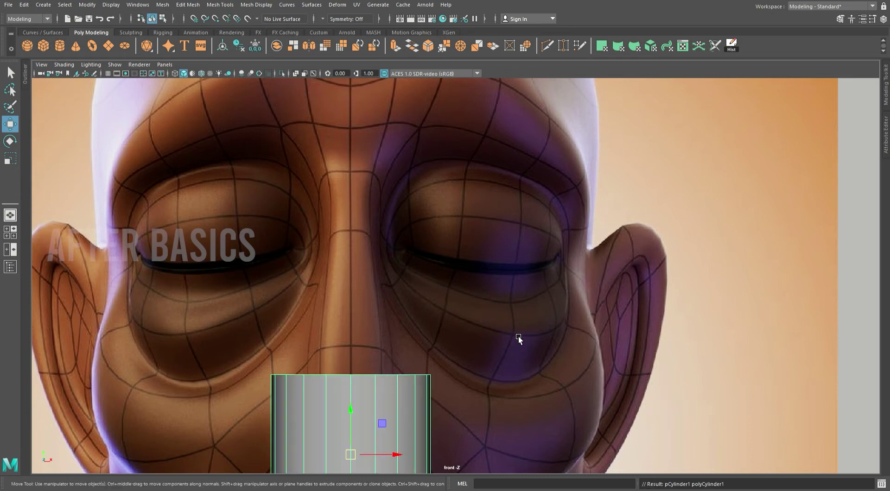
alt+middle_drag(518, 337, 537, 239)
click(885, 134)
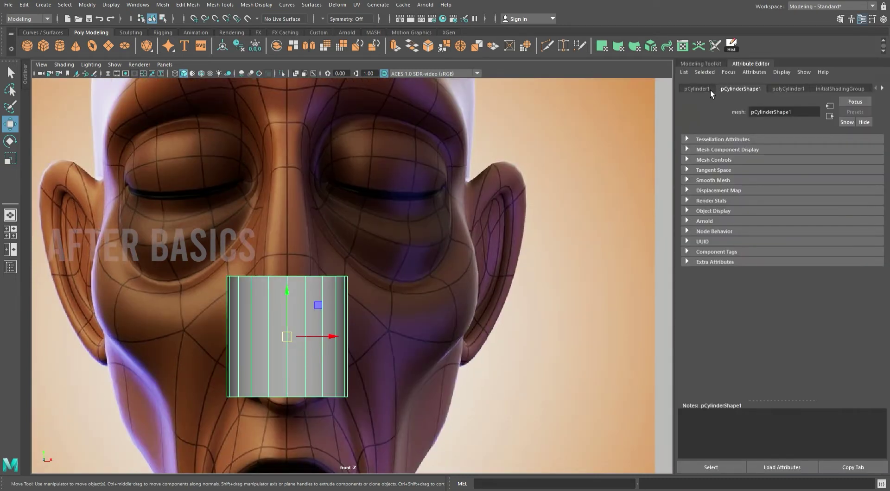
- Set polyCylinder1 to 12 axis subdivisions with 2 cap rings
click(787, 89)
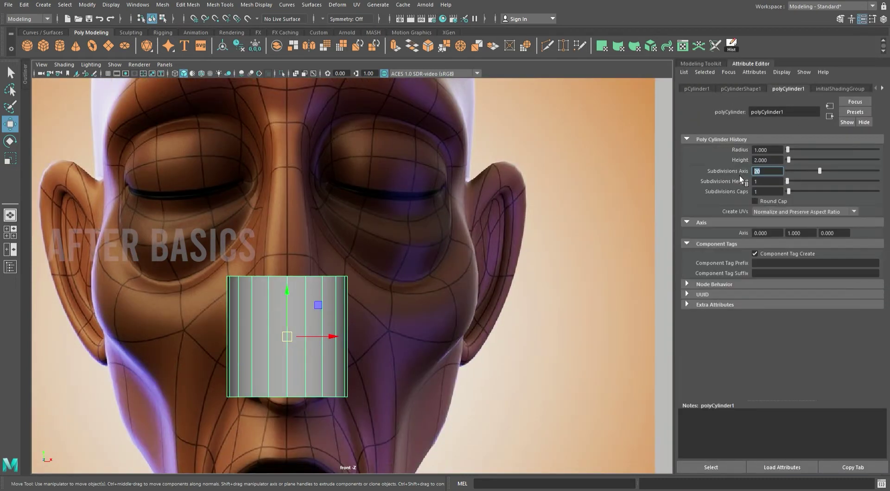
text(12)
key(Tab)
key(Tab)
text(2)
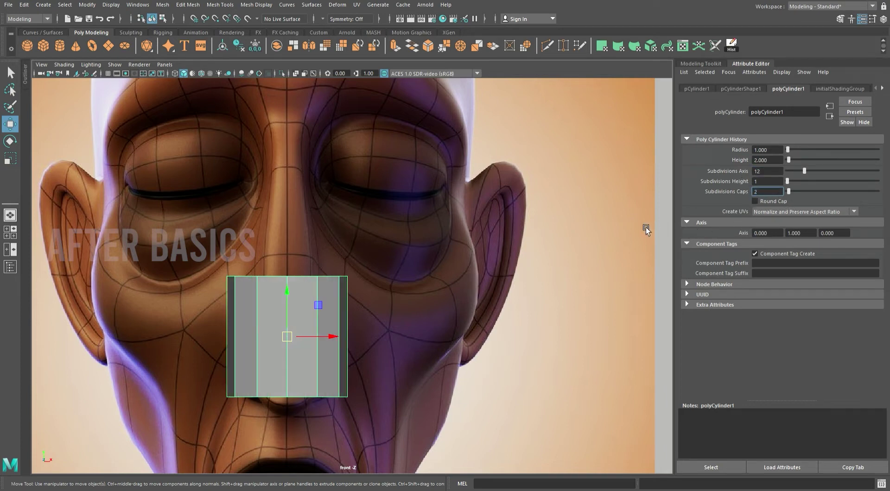
- Rotate pCylinder1 90° on X, with Z at 0, so its cap faces front
click(712, 92)
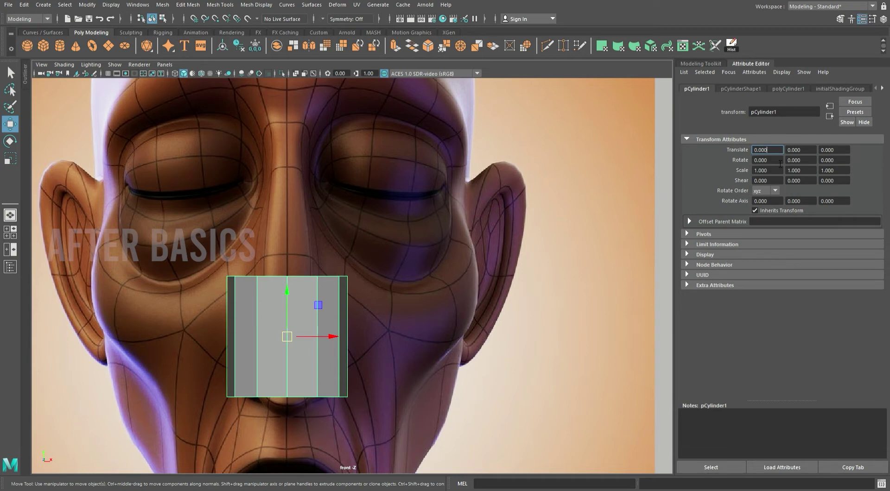
click(759, 162)
click(842, 163)
text(90.000)
click(816, 161)
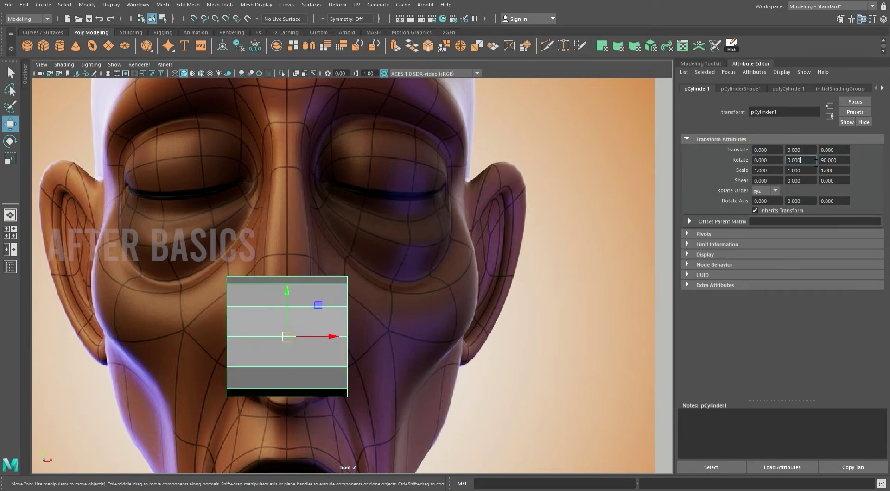
click(842, 162)
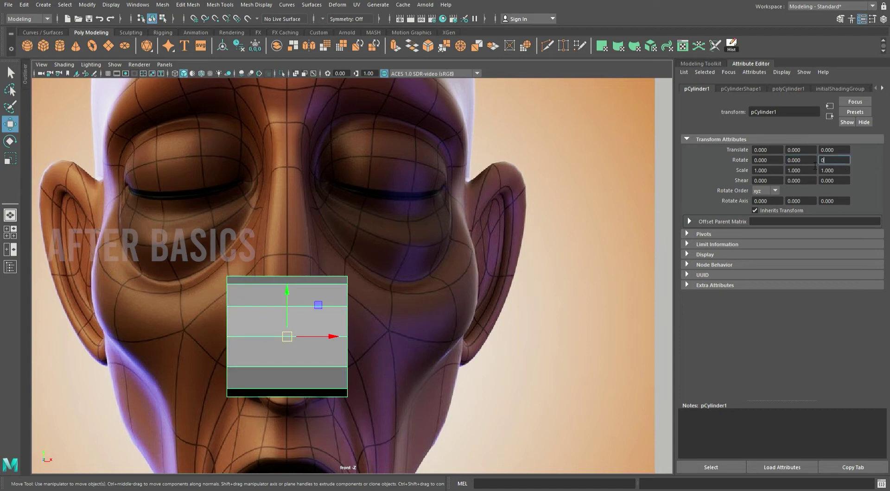
text(0)
click(814, 162)
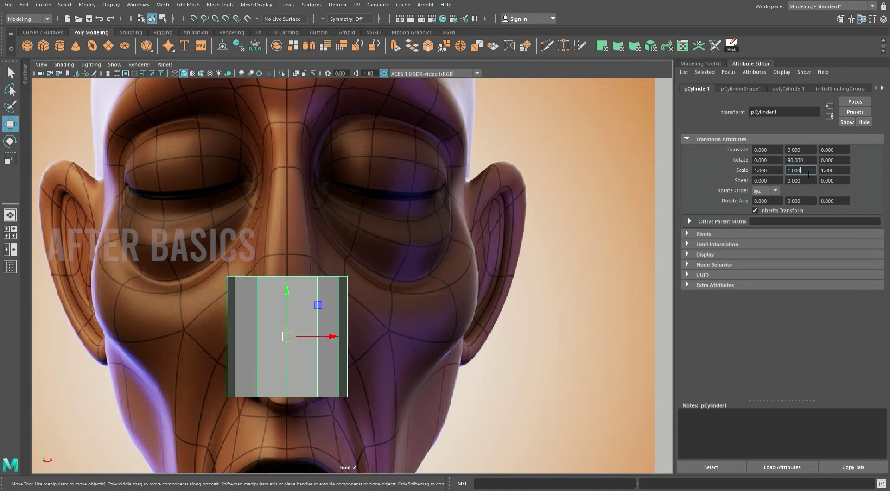
click(779, 163)
text(90)
click(778, 172)
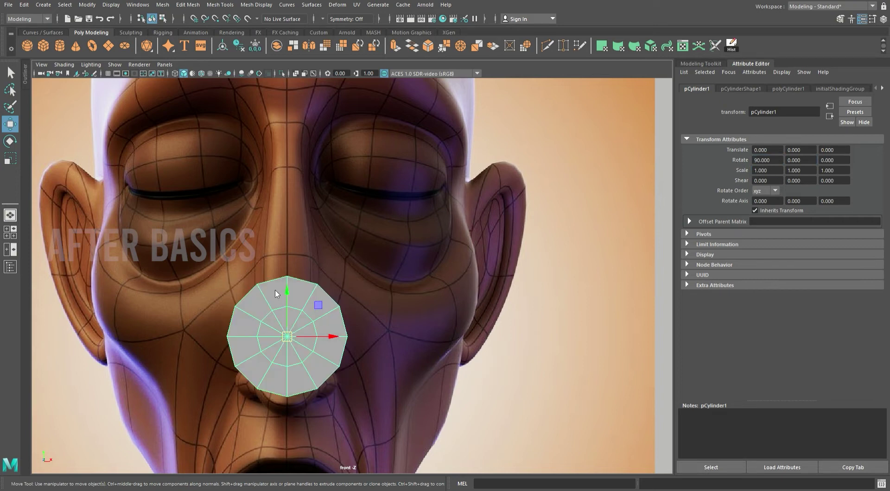
key(F11)
- Delete the inner cap triangles and centre faces, leaving a 12-sided ring
double_click(310, 349)
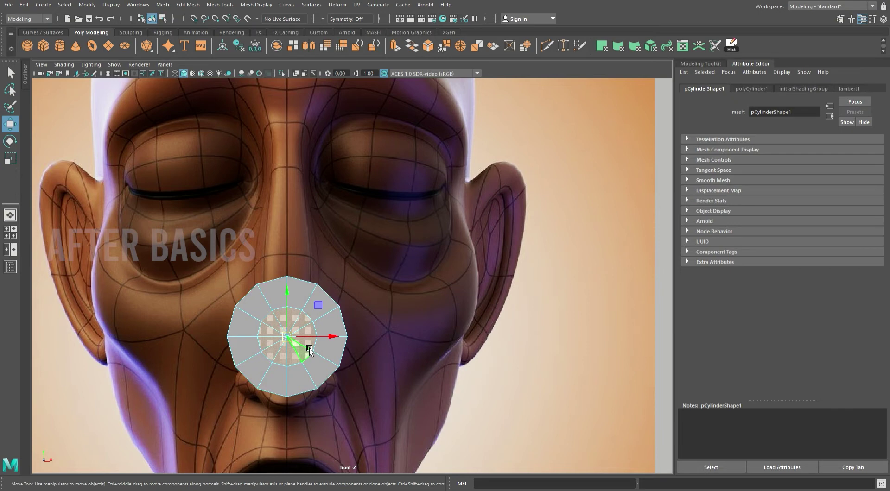
key(Delete)
click(303, 307)
double_click(329, 313)
mouse_move(166, 232)
mouse_down()
mouse_move(343, 425)
mouse_move(407, 459)
mouse_up()
key(Delete)
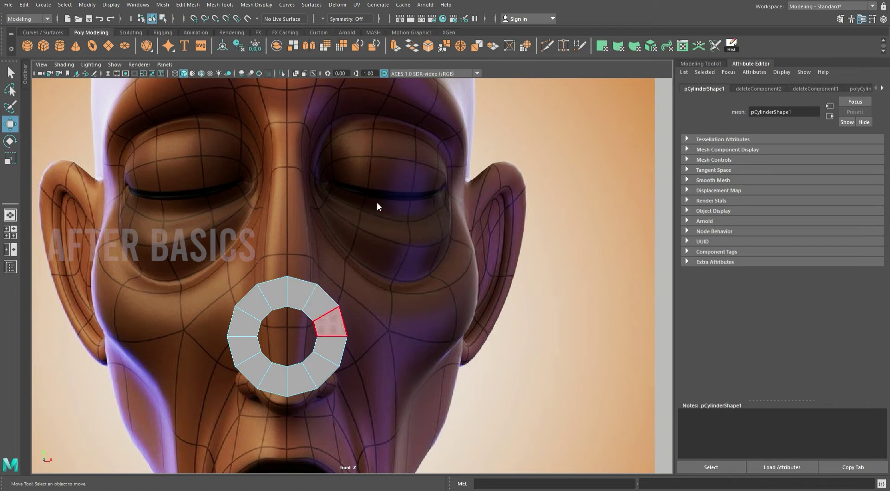
- Move the ring onto the right eye at translate 1.470, 2.439, 0 and enable X-Ray
click(338, 320)
drag(301, 338, 386, 193)
scroll(361, 246, up, 2)
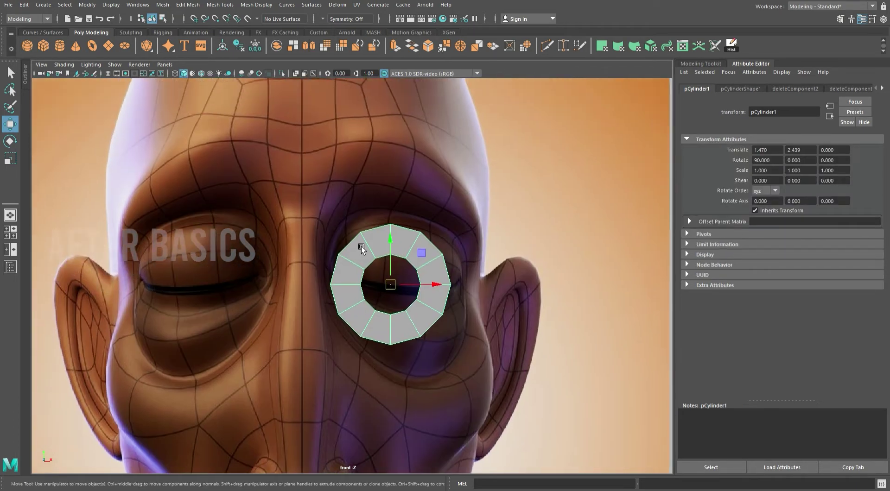
scroll(463, 378, up, 2)
scroll(406, 247, up, 2)
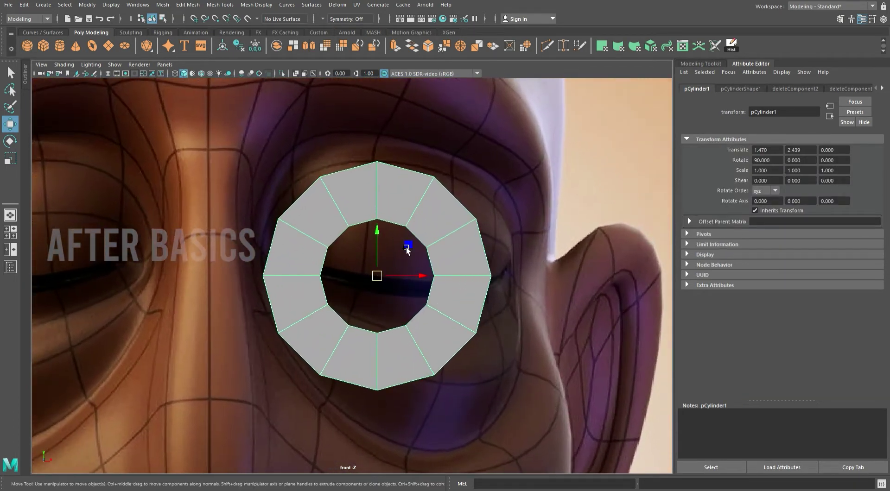
click(296, 73)
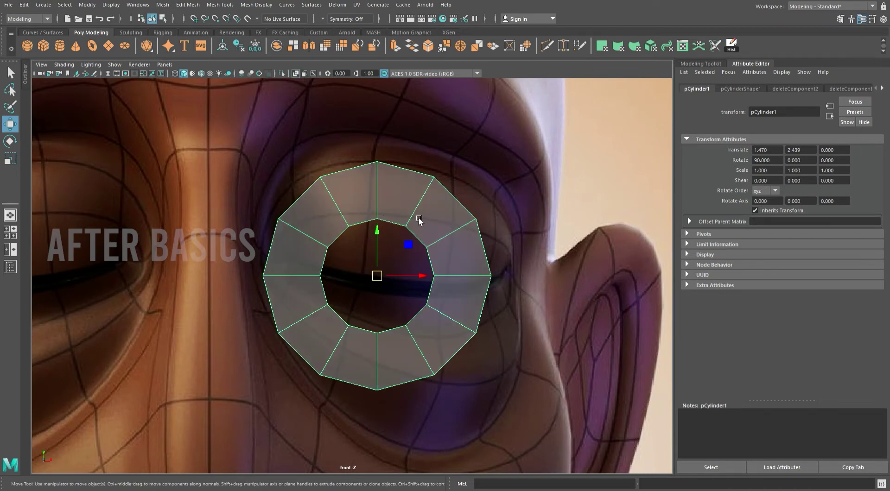
click(337, 156)
scroll(279, 232, up, 2)
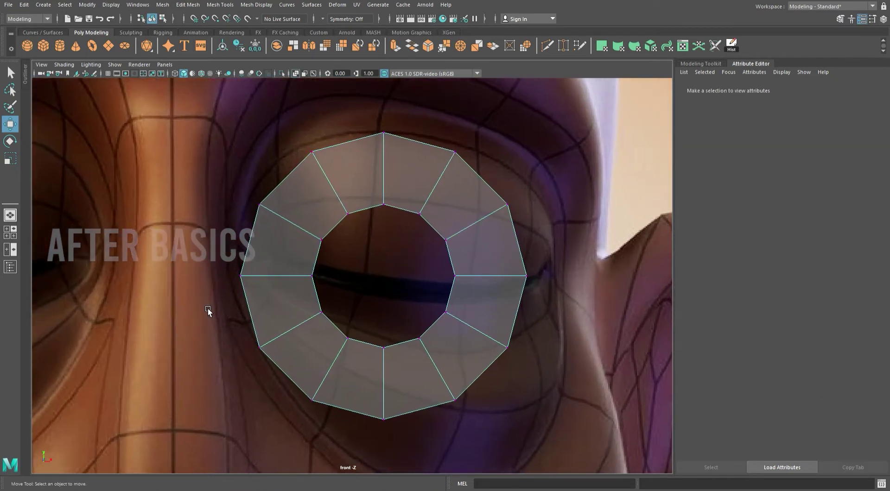
- Stretch the ring's right, left and top faces outward around the eye socket
drag(442, 214, 611, 390)
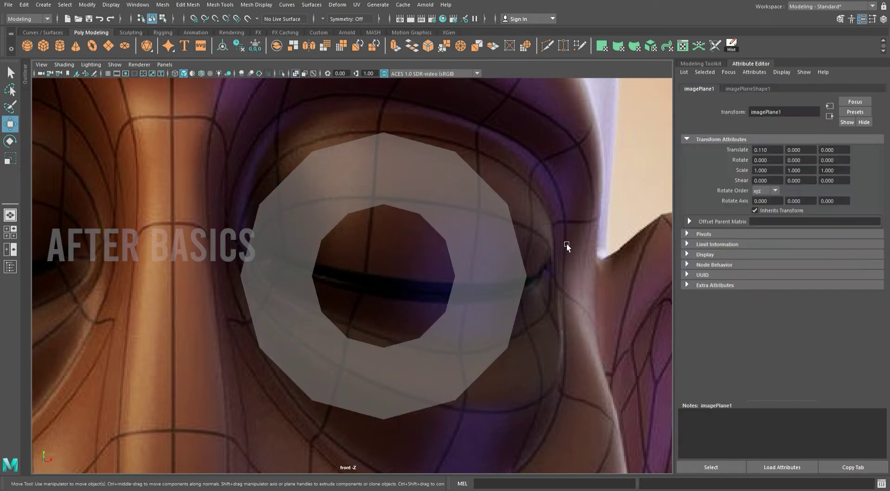
click(480, 256)
right_drag(474, 249, 554, 260)
click(494, 297)
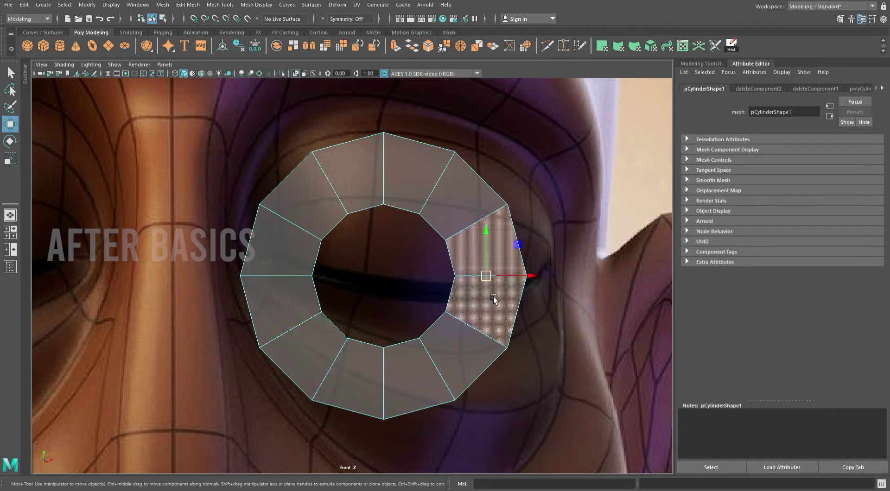
drag(496, 280, 540, 279)
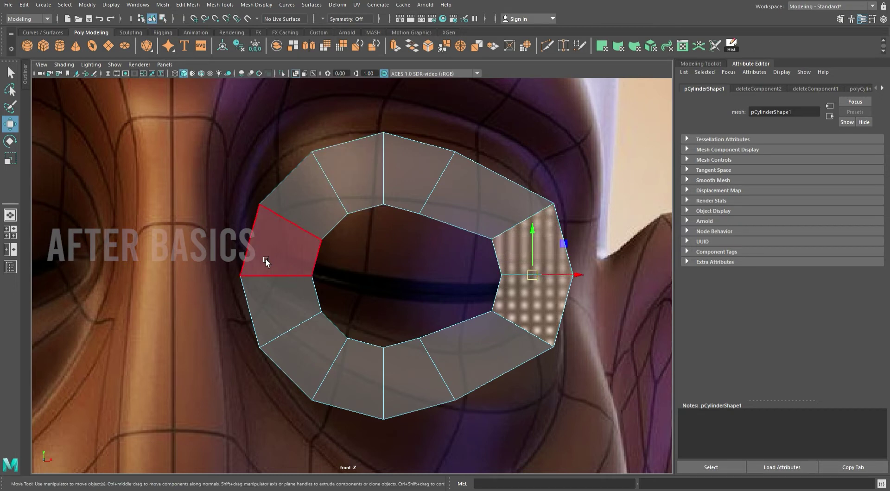
click(280, 284)
drag(327, 278, 316, 279)
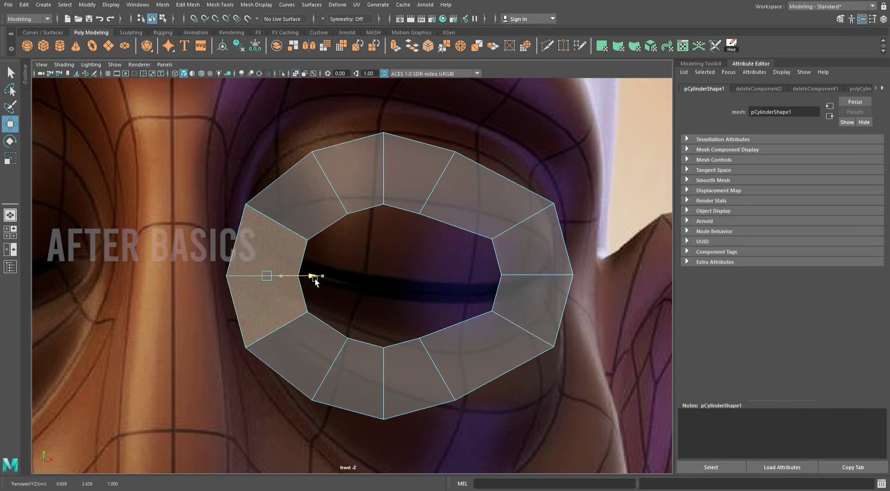
click(417, 182)
drag(421, 177, 438, 159)
- Move the upper-left and lower-right faces outward to widen the oval
click(344, 182)
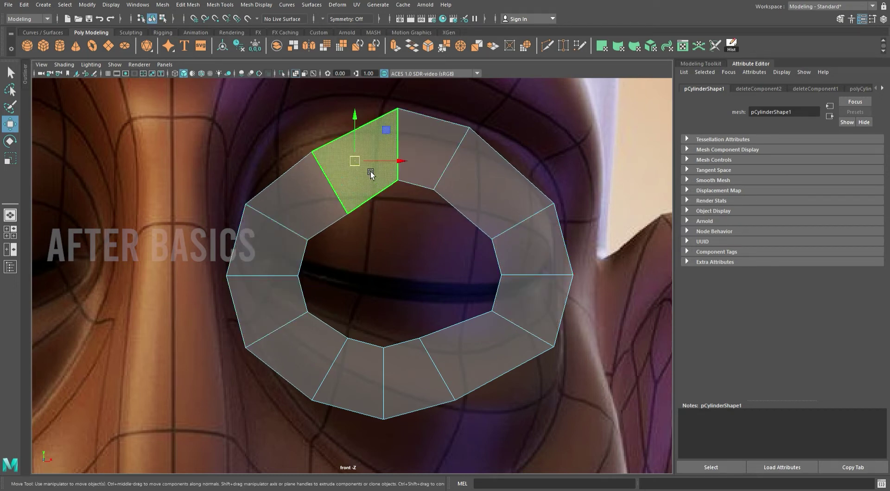
drag(364, 175, 341, 155)
click(435, 378)
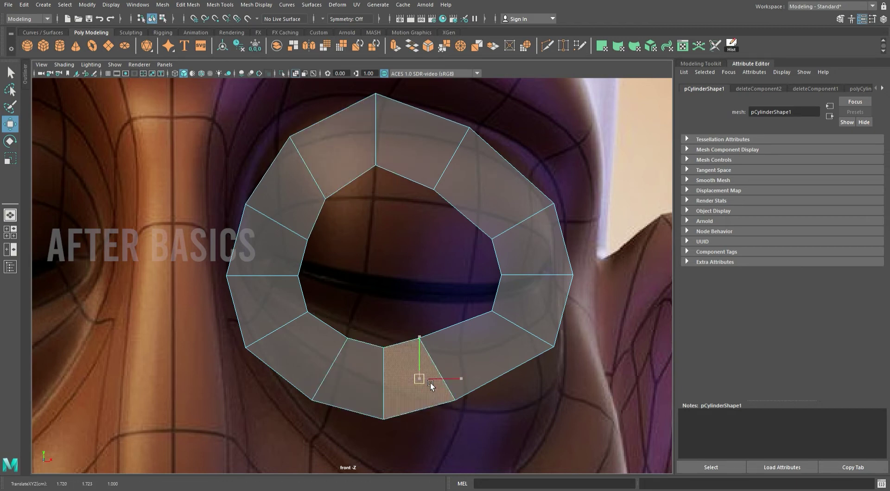
drag(427, 380, 455, 396)
mouse_move(456, 396)
alt+middle_down()
mouse_move(440, 204)
mouse_move(405, 362)
alt+middle_up()
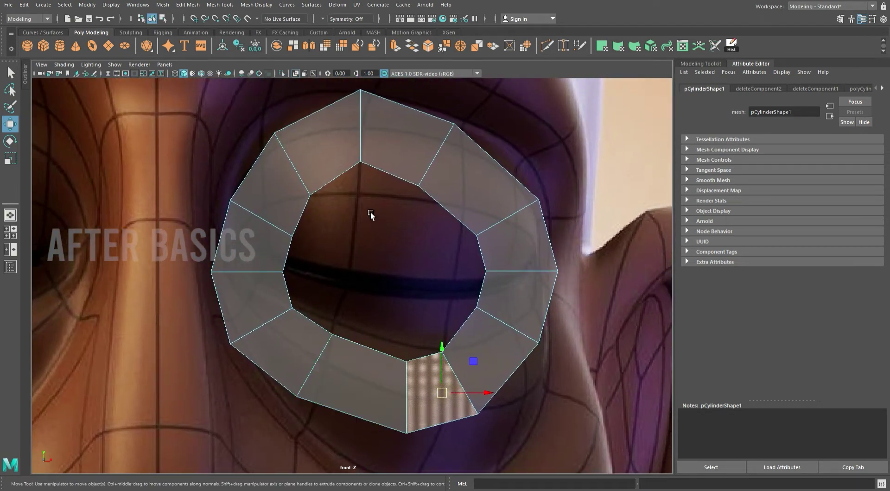
mouse_move(370, 213)
alt+middle_down()
mouse_move(381, 314)
mouse_move(374, 310)
mouse_move(396, 305)
alt+middle_up()
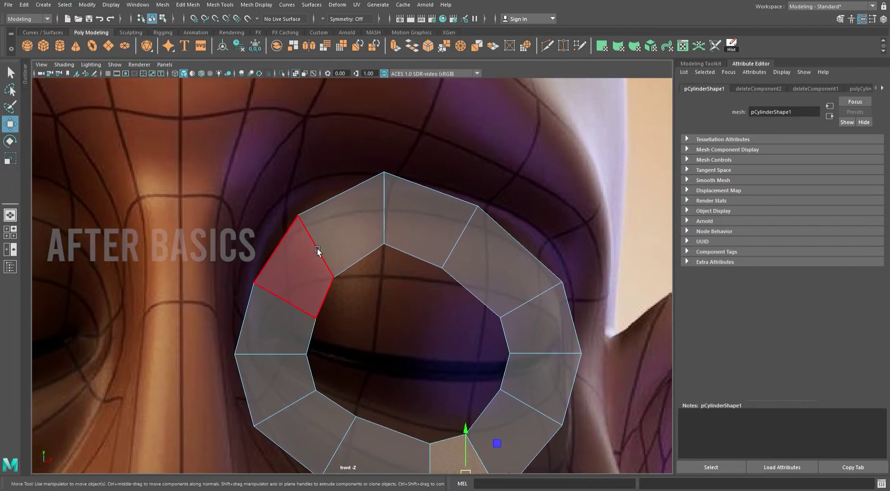
click(314, 266)
drag(301, 267, 295, 238)
- Pull an upper-left vertex up and left in vertex mode
right_drag(295, 238, 254, 238)
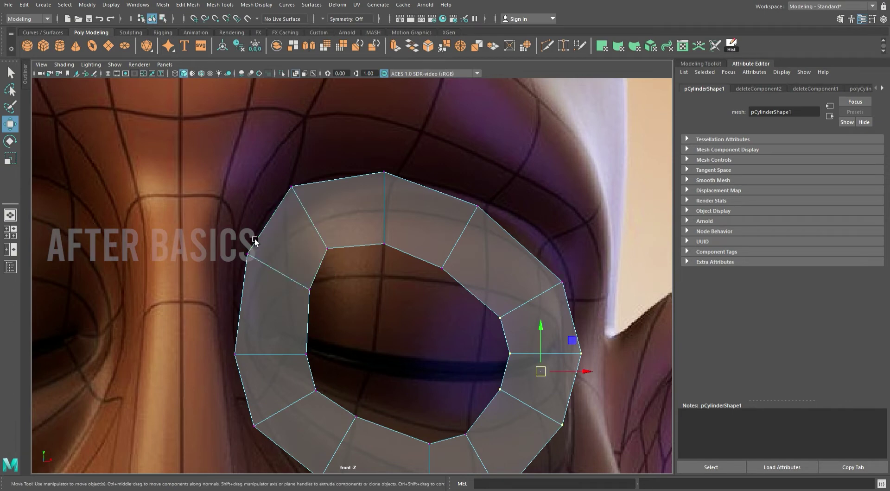
drag(254, 265, 241, 248)
click(310, 198)
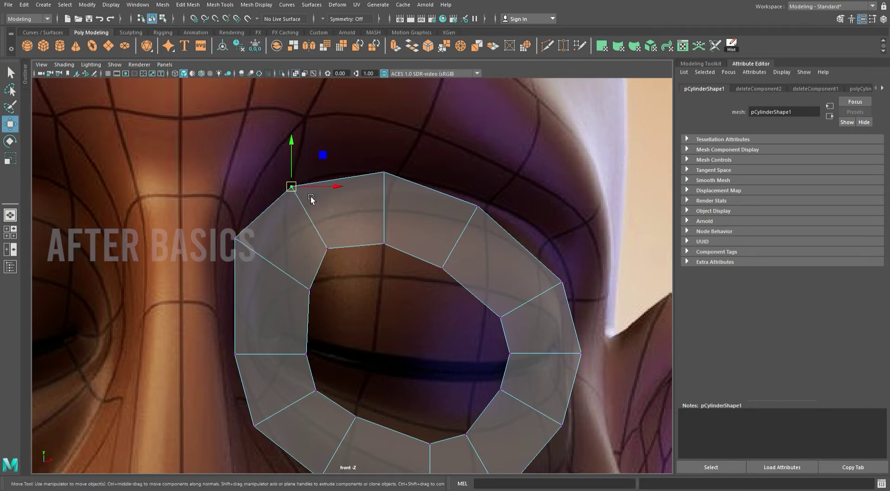
key(F8)
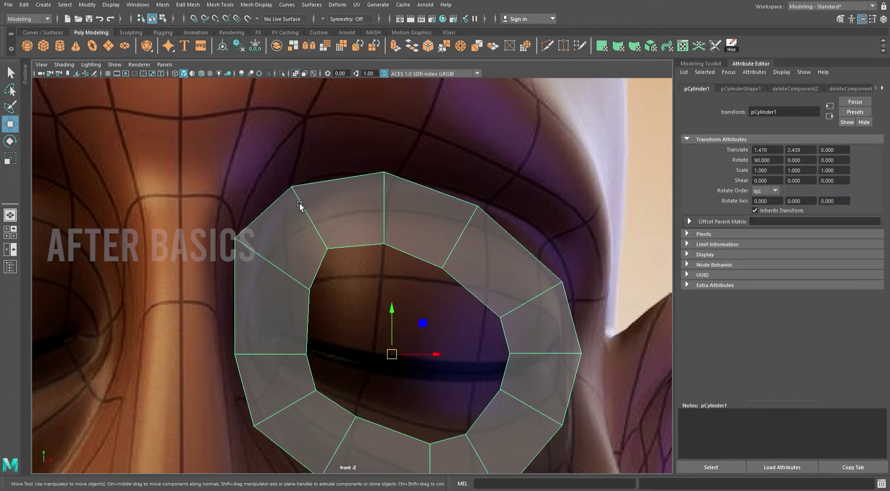
- Move the upper-left, top and upper-right vertices upward to cover the brow
key(F8)
mouse_move(303, 200)
mouse_down()
mouse_move(312, 128)
mouse_move(320, 135)
mouse_up()
click(394, 174)
drag(396, 175, 429, 138)
click(478, 206)
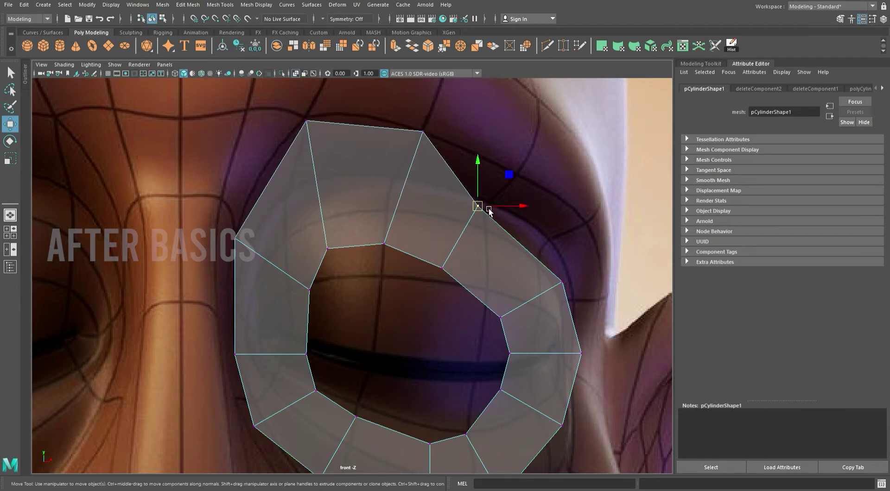
drag(478, 206, 520, 181)
- Push the right and lower-right outer vertices outward toward the temple and cheek
alt+middle_drag(580, 237, 450, 210)
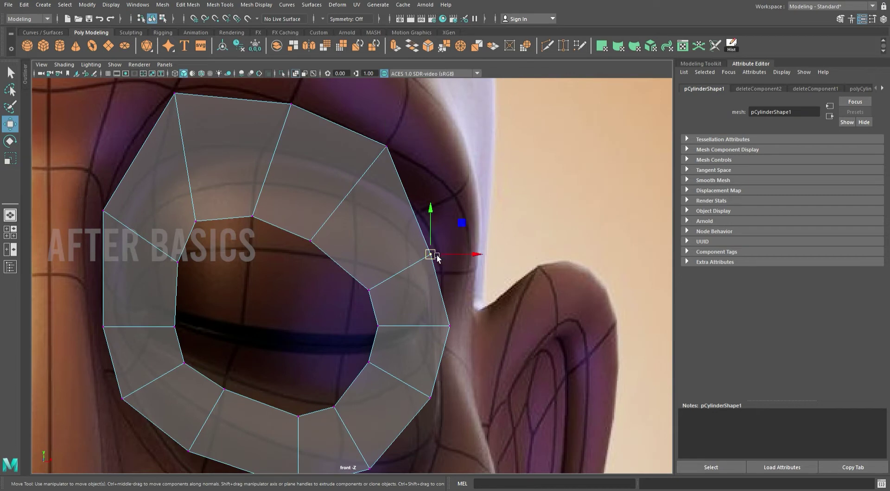
drag(436, 255, 457, 199)
click(446, 326)
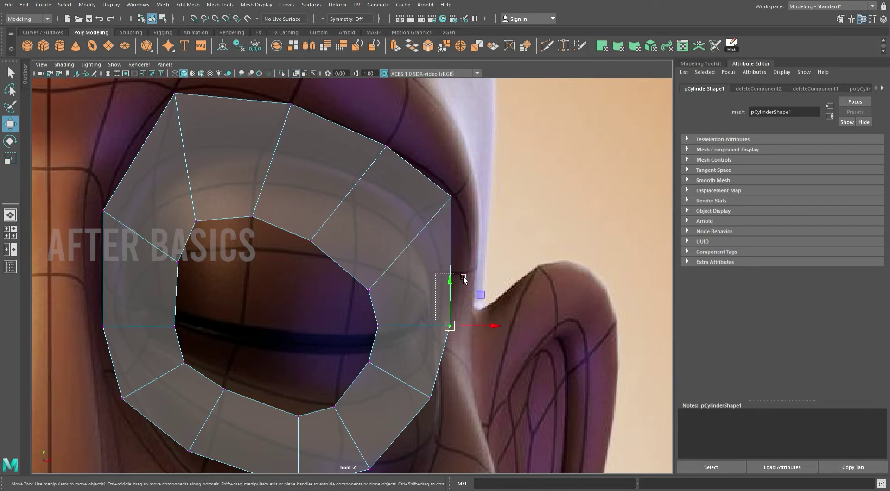
key(F8)
key(F8)
drag(457, 328, 474, 277)
alt+middle_drag(474, 277, 449, 273)
click(419, 334)
mouse_move(420, 335)
mouse_down()
mouse_move(503, 367)
mouse_move(325, 374)
mouse_move(286, 326)
mouse_move(459, 315)
mouse_up()
alt+middle_drag(460, 359, 400, 223)
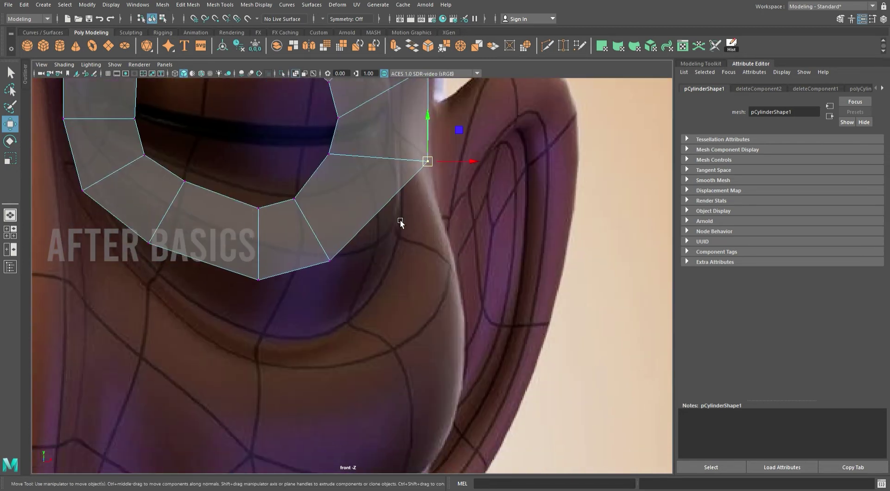
- Drag the lower-right and bottom vertices down and outward along the lower lid
click(329, 261)
drag(387, 252, 461, 267)
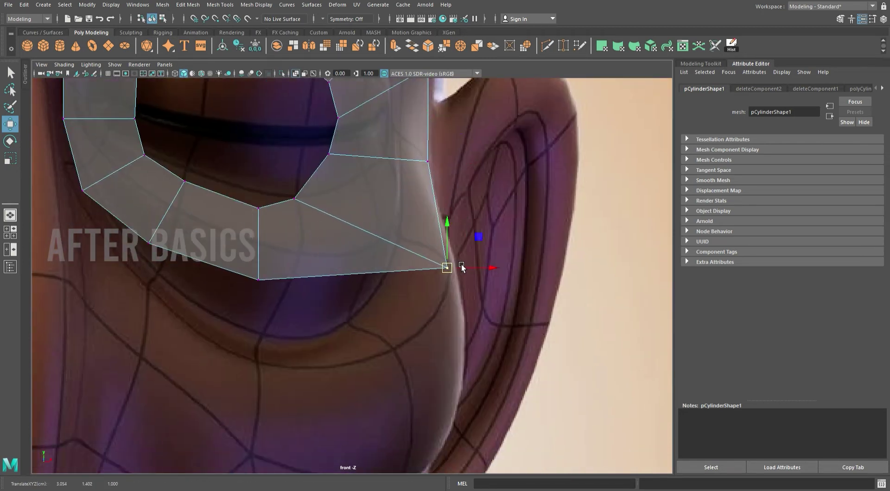
click(258, 279)
drag(258, 279, 389, 349)
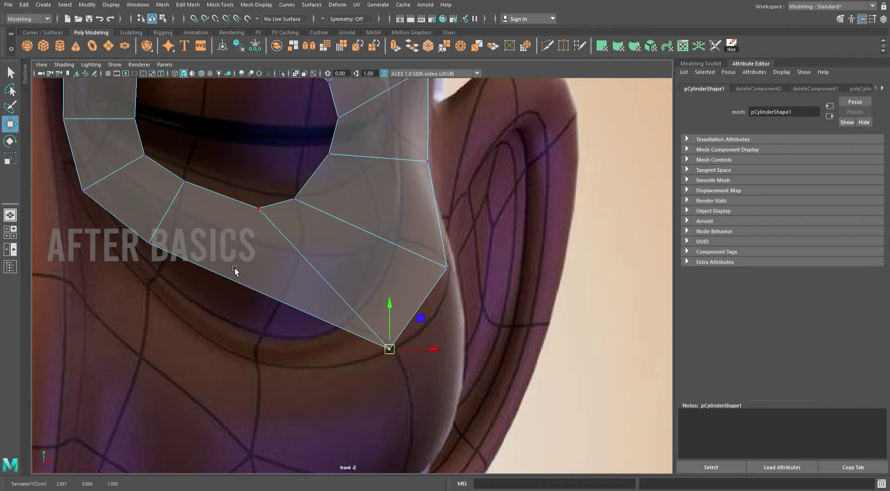
drag(253, 180, 302, 213)
mouse_move(289, 209)
middle_down()
mouse_move(394, 250)
mouse_move(347, 323)
middle_up()
click(365, 248)
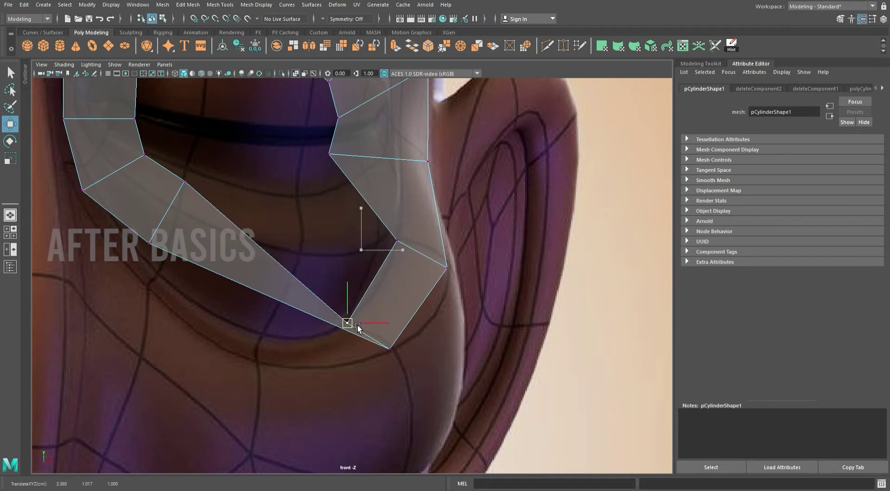
- Move the inner lower vertices down to widen the opening under the eye
drag(132, 164, 258, 279)
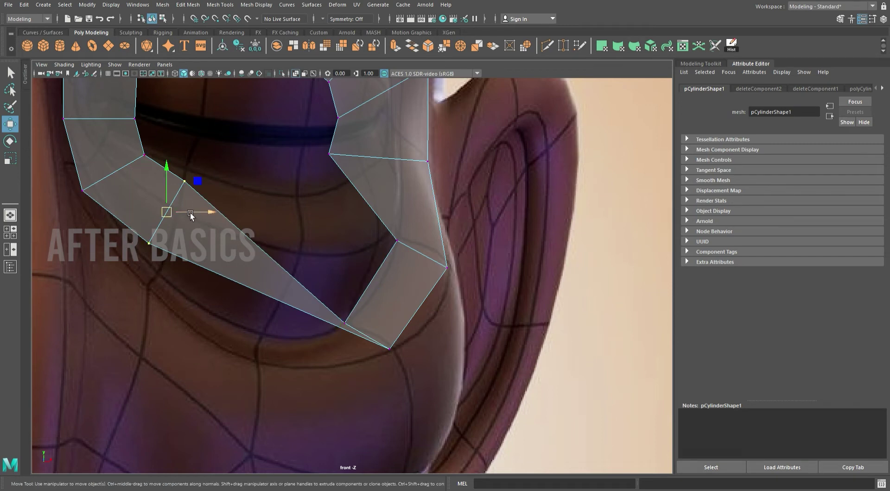
middle_drag(182, 213, 288, 334)
click(292, 302)
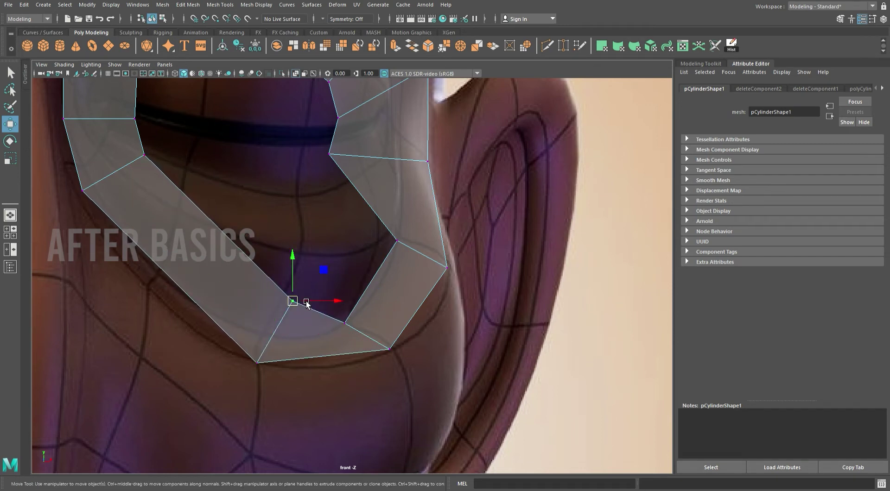
middle_drag(292, 304, 264, 335)
drag(68, 143, 218, 259)
middle_drag(114, 183, 184, 270)
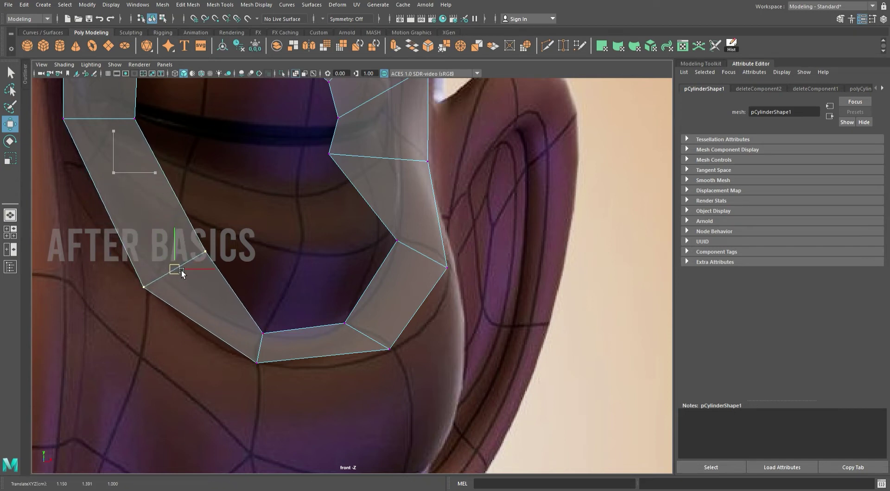
click(208, 252)
mouse_move(222, 260)
middle_down()
mouse_move(167, 280)
mouse_move(232, 325)
mouse_move(204, 297)
middle_up()
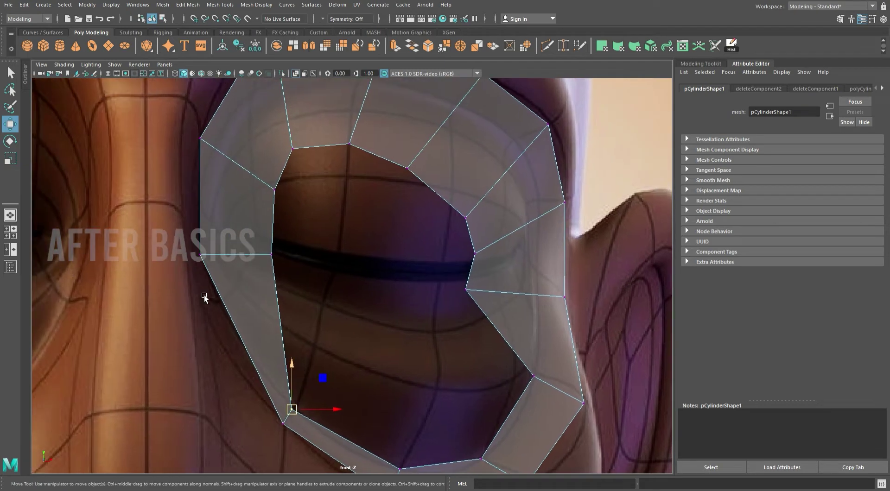
- Pull the nose-side vertices down and left so the loop hugs the eye's inner corner
click(200, 254)
mouse_move(215, 255)
middle_down()
mouse_move(209, 312)
mouse_move(220, 303)
middle_up()
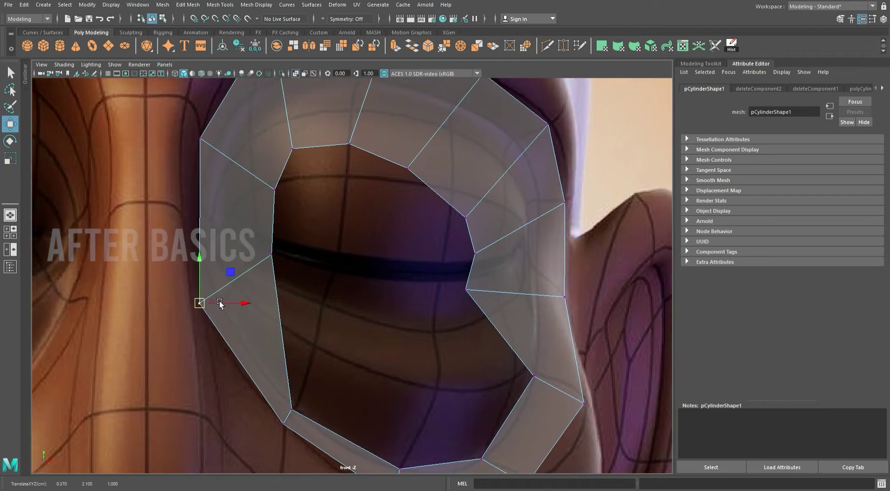
drag(313, 213, 271, 255)
middle_drag(278, 260, 227, 305)
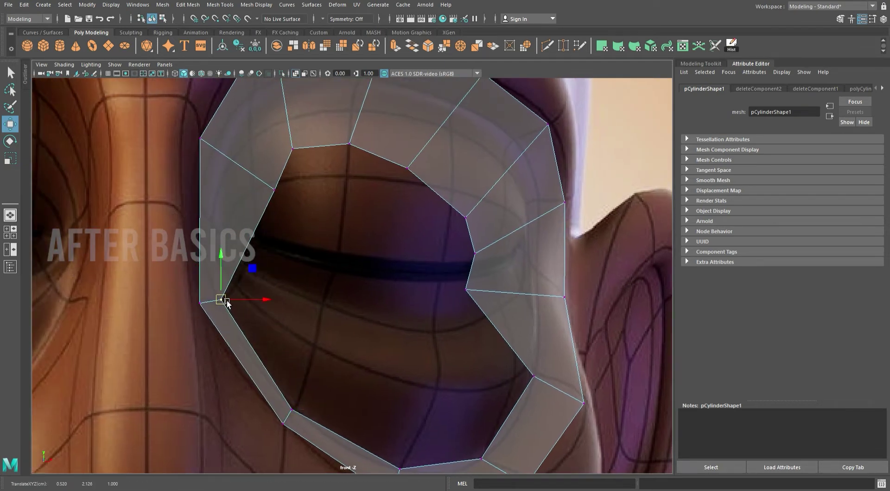
click(196, 129)
mouse_move(196, 130)
middle_down()
mouse_move(198, 89)
mouse_move(203, 202)
middle_up()
click(274, 190)
middle_drag(287, 193, 229, 230)
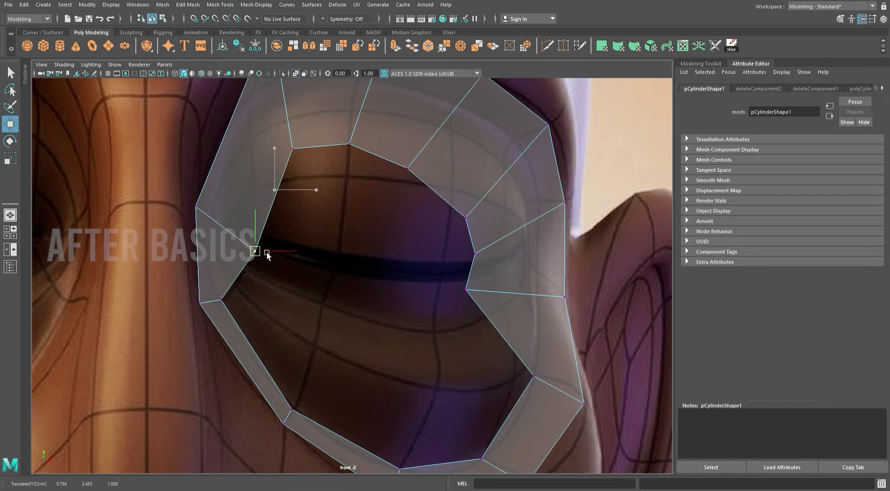
middle_drag(224, 225, 219, 224)
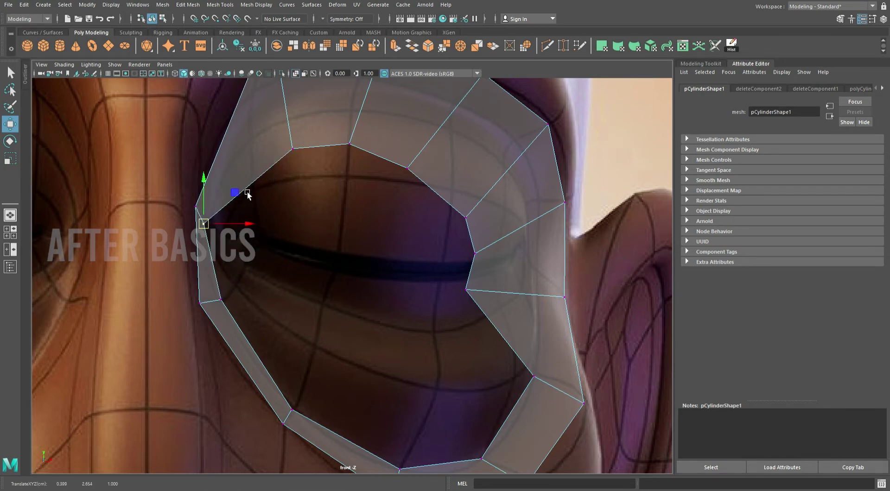
alt+middle_drag(277, 129, 311, 288)
click(304, 181)
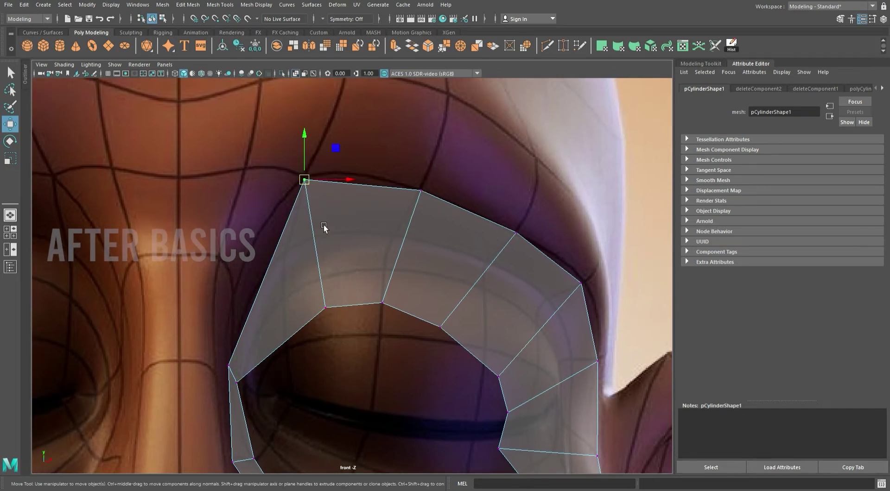
- Move the loop's inner-edge vertices right and down against the upper lid
scroll(292, 314, up, 2)
scroll(298, 264, up, 2)
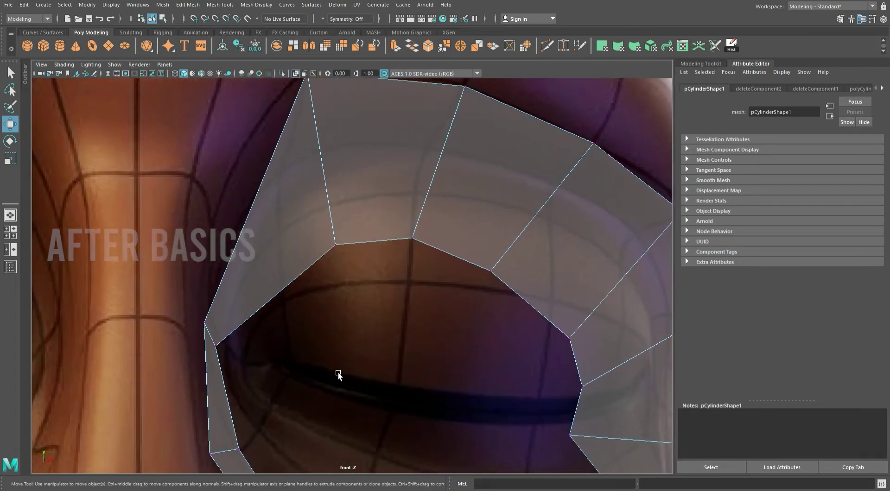
alt+middle_drag(341, 250, 360, 205)
scroll(230, 274, up, 2)
drag(175, 228, 340, 293)
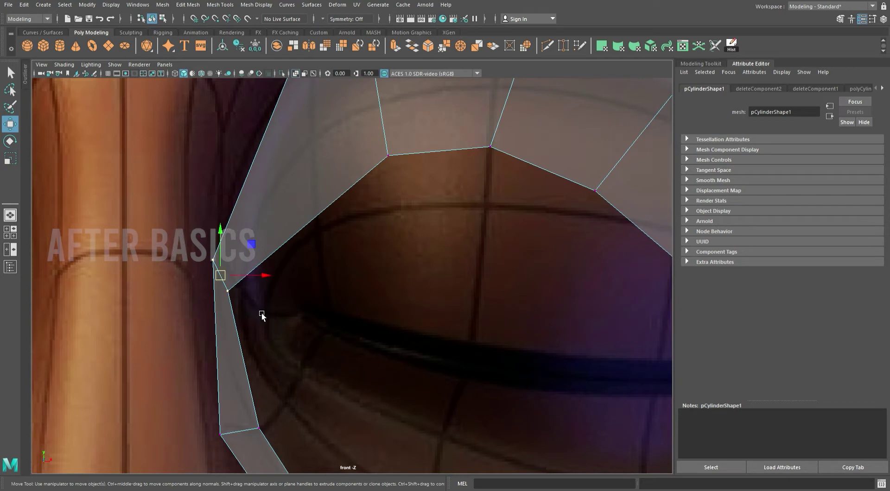
mouse_move(340, 293)
middle_down()
mouse_move(426, 316)
mouse_move(497, 484)
mouse_move(369, 324)
mouse_move(302, 214)
mouse_move(224, 245)
mouse_move(210, 220)
mouse_move(228, 138)
mouse_move(269, 242)
mouse_move(267, 232)
middle_up()
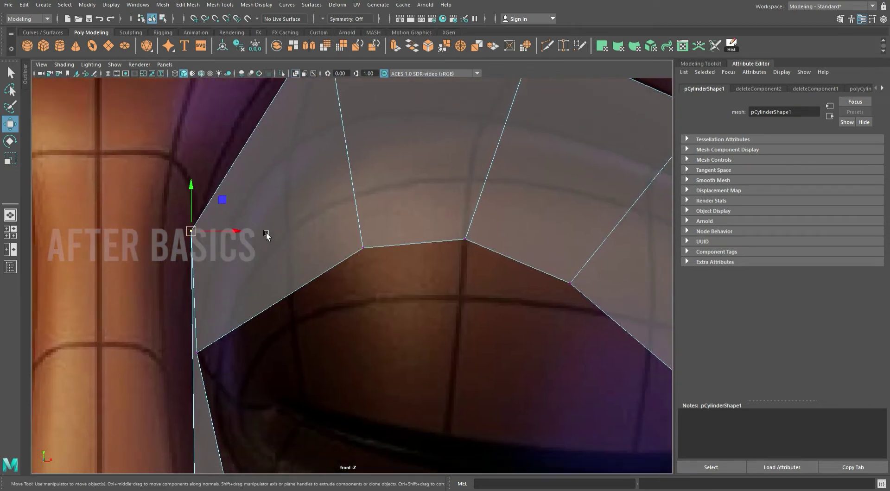
- Reposition the upper-edge vertices so they follow the brow line
scroll(266, 232, down, 3)
alt+middle_drag(314, 364, 315, 254)
drag(328, 357, 389, 447)
mouse_move(389, 448)
middle_down()
mouse_move(318, 331)
mouse_move(291, 303)
middle_up()
alt+middle_drag(493, 335, 344, 298)
drag(290, 340, 363, 385)
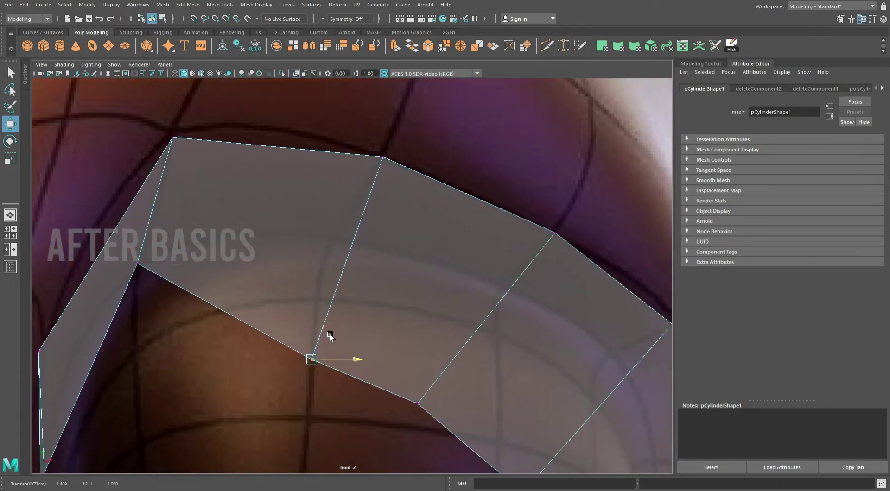
middle_drag(329, 334, 353, 244)
middle_drag(345, 362, 346, 237)
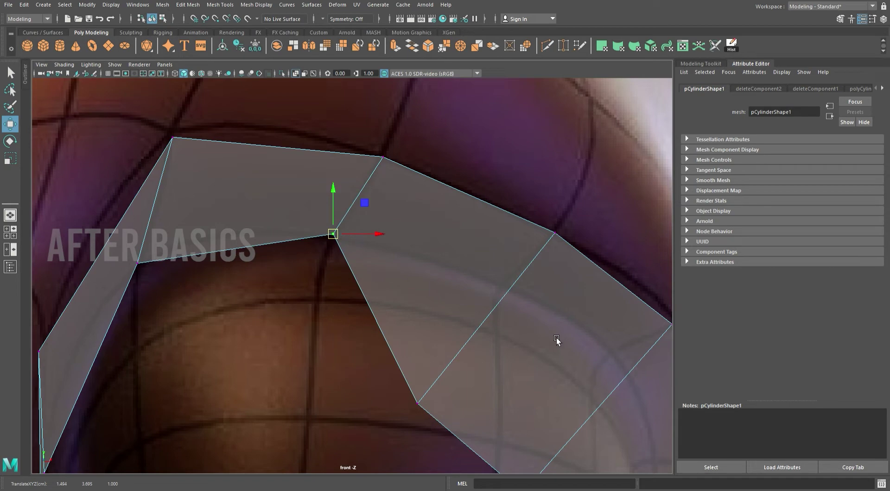
- Move the outer-brow vertices up and right along the brow
alt+middle_drag(558, 342, 421, 212)
drag(236, 227, 339, 343)
middle_drag(297, 289, 379, 169)
drag(356, 345, 413, 404)
mouse_move(413, 403)
middle_down()
mouse_move(490, 238)
mouse_move(480, 223)
middle_up()
- Pull the outer-corner vertices right so the loop wraps the eye's outer corner
alt+middle_drag(487, 352, 234, 172)
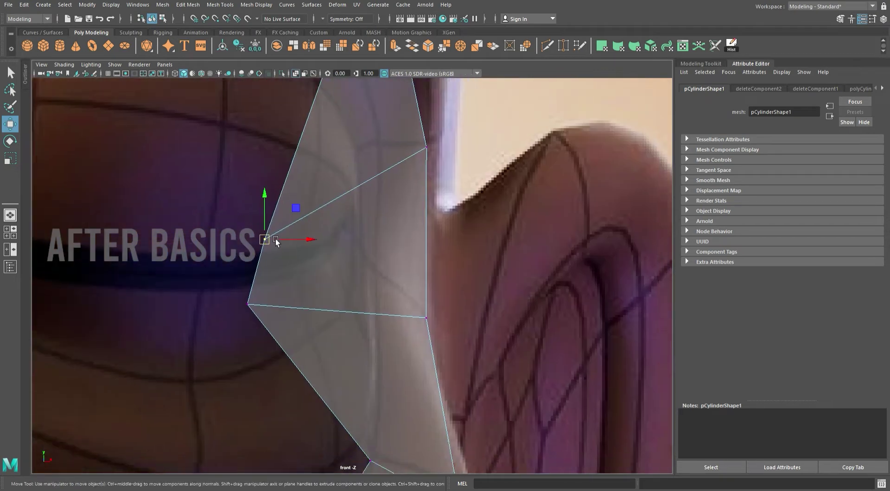
mouse_move(275, 240)
middle_down()
mouse_move(360, 136)
mouse_move(393, 147)
middle_up()
drag(237, 296, 261, 311)
mouse_move(261, 310)
middle_down()
mouse_move(394, 315)
mouse_move(392, 278)
middle_up()
scroll(343, 263, down, 5)
scroll(343, 263, up, 3)
mouse_move(343, 263)
alt+middle_down()
mouse_move(399, 275)
mouse_move(396, 182)
alt+middle_up()
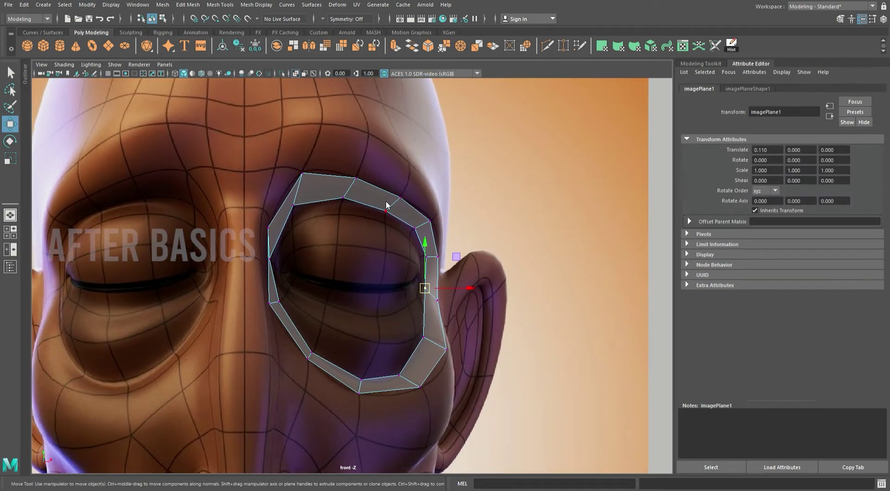
key(F8)
- Mirror the eye loop onto the other eye with merge threshold 0.010
click(312, 50)
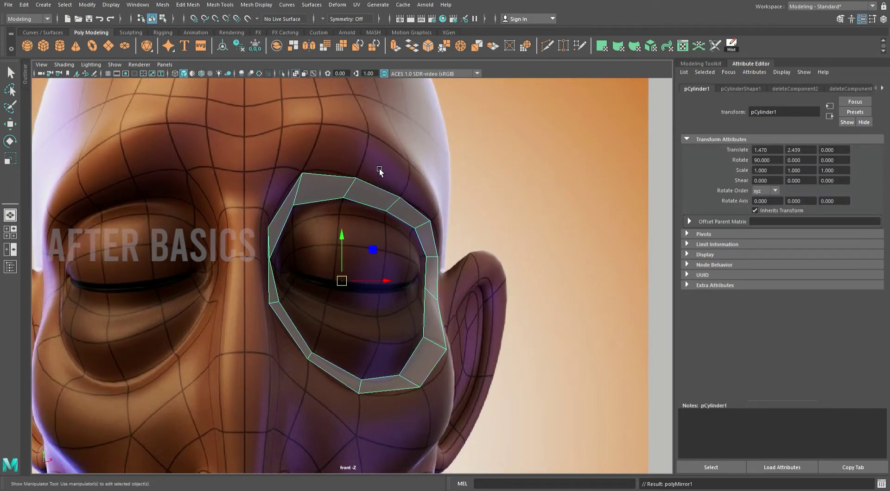
click(582, 335)
text(.01)
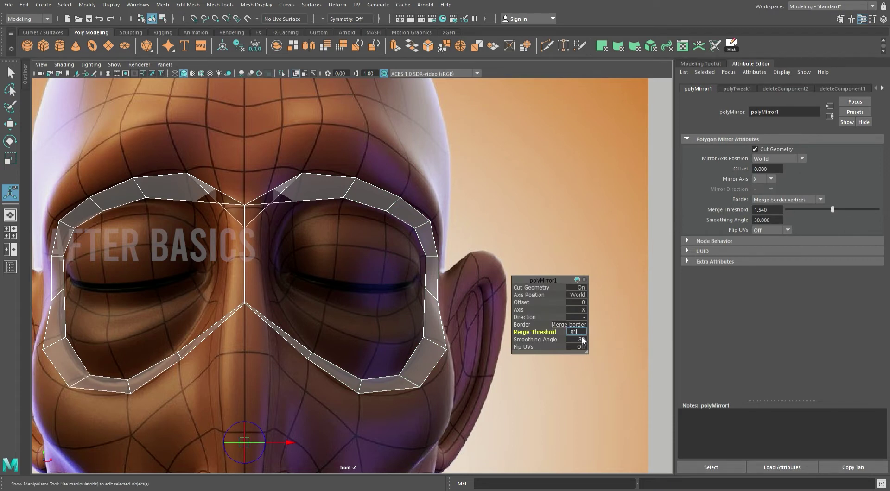
key(Return)
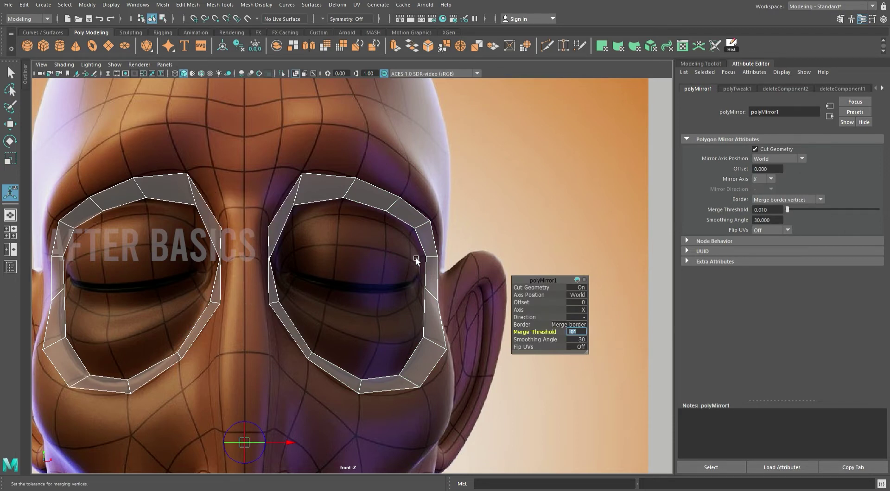
scroll(373, 209, up, 2)
scroll(407, 249, up, 2)
scroll(433, 285, up, 1)
- Select the upper edge of the right eye loop in edge mode
key(q)
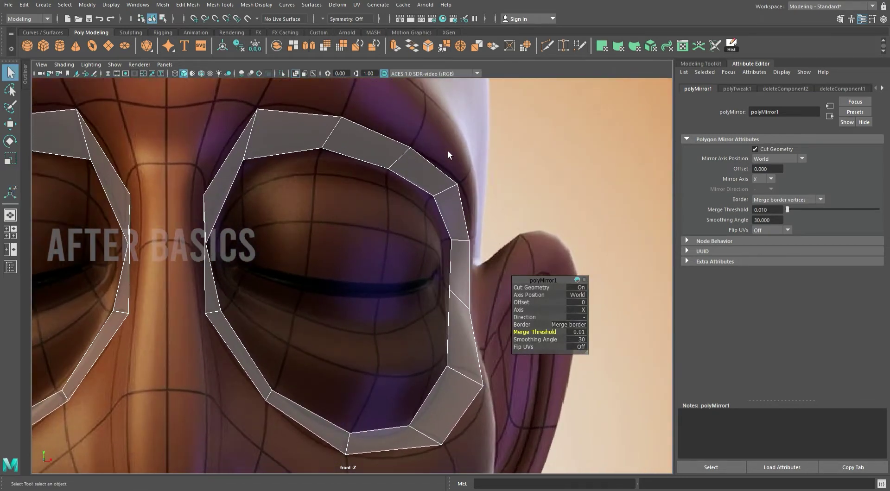
right_drag(374, 155, 367, 133)
click(374, 168)
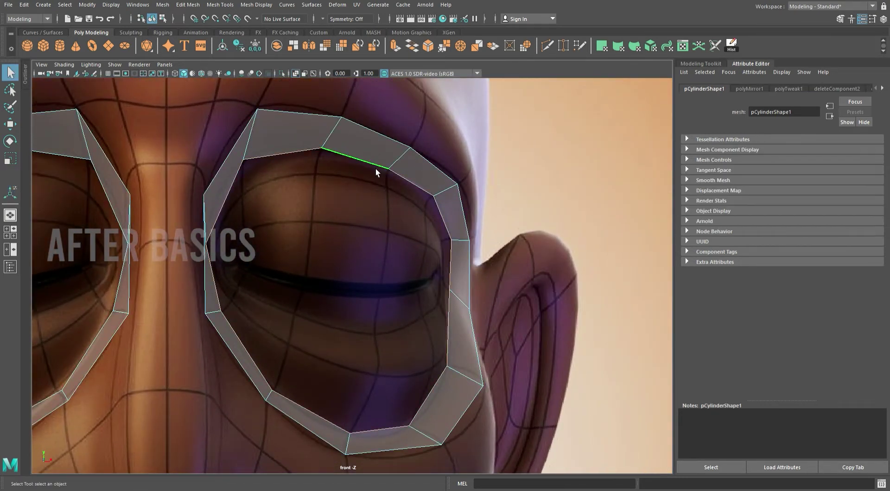
- Undo the accidental image-plane and loop moves, then frame the whole head and reference plane
key(space)
key(space)
alt+right_drag(392, 225, 377, 284)
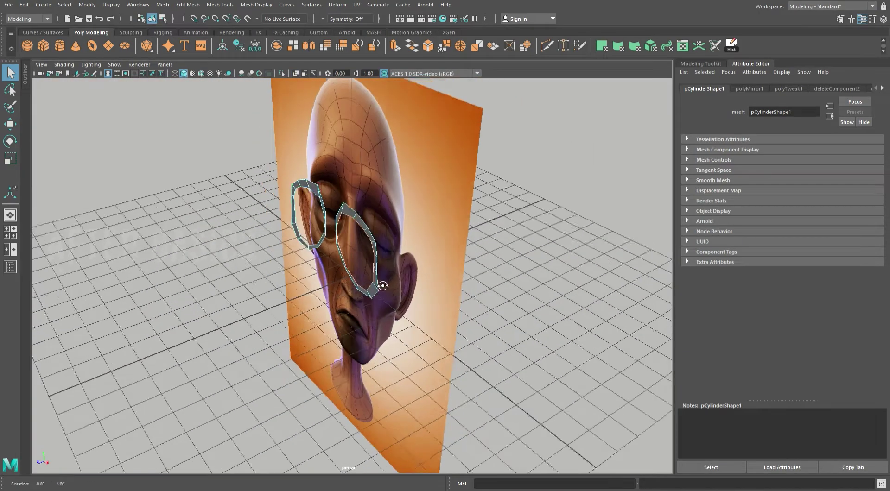
click(11, 125)
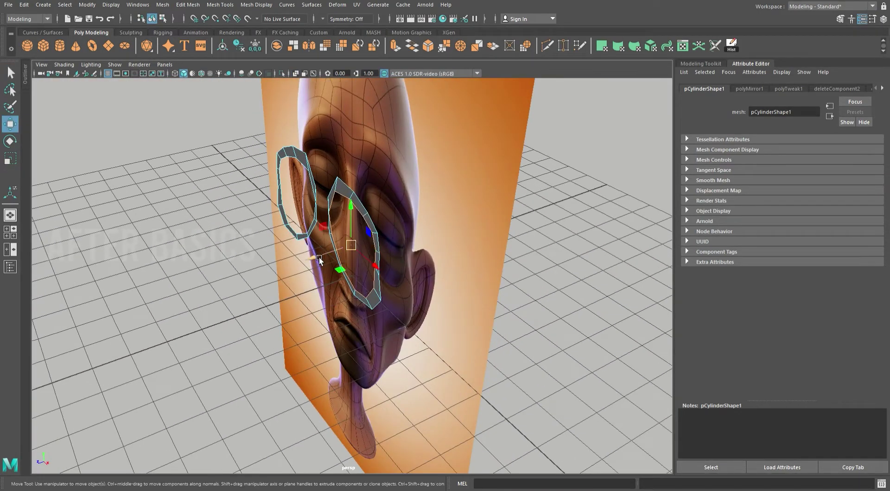
alt+drag(327, 260, 389, 202)
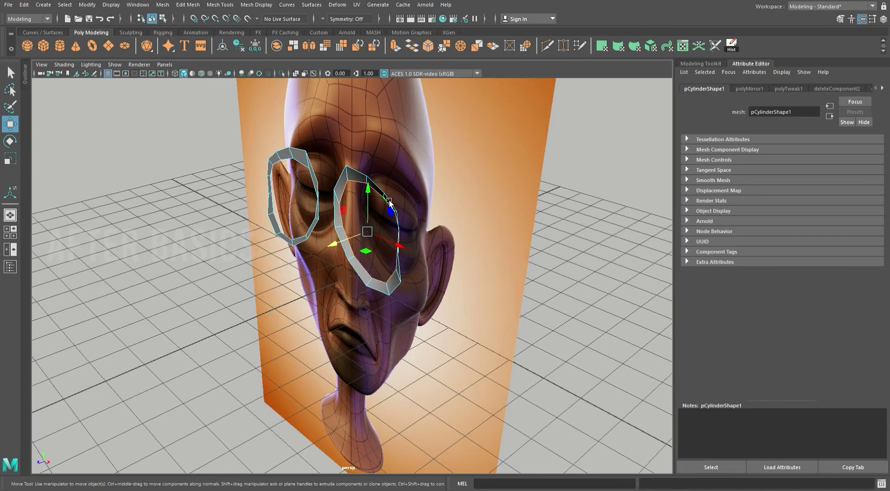
scroll(461, 191, down, 4)
click(471, 190)
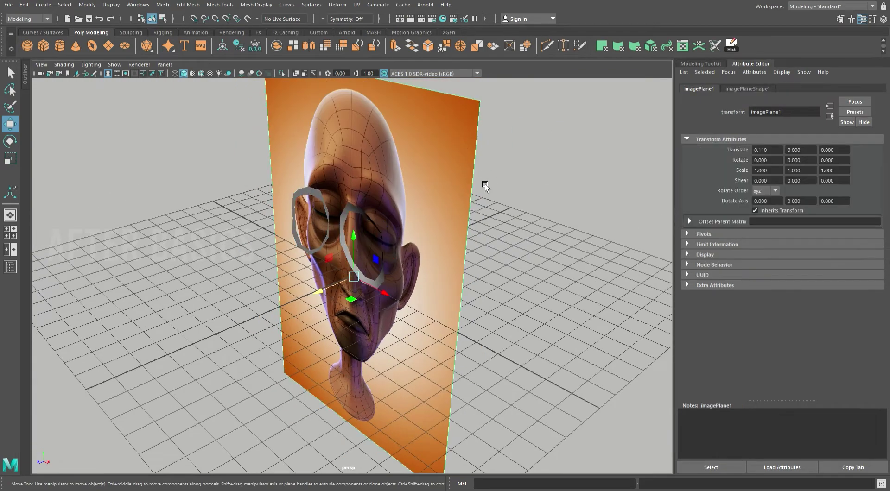
mouse_move(324, 296)
alt+mouse_down()
mouse_move(543, 217)
mouse_move(454, 291)
mouse_move(452, 246)
alt+mouse_up()
click(448, 246)
key(ctrl+z)
key(ctrl+z)
key(ctrl+z)
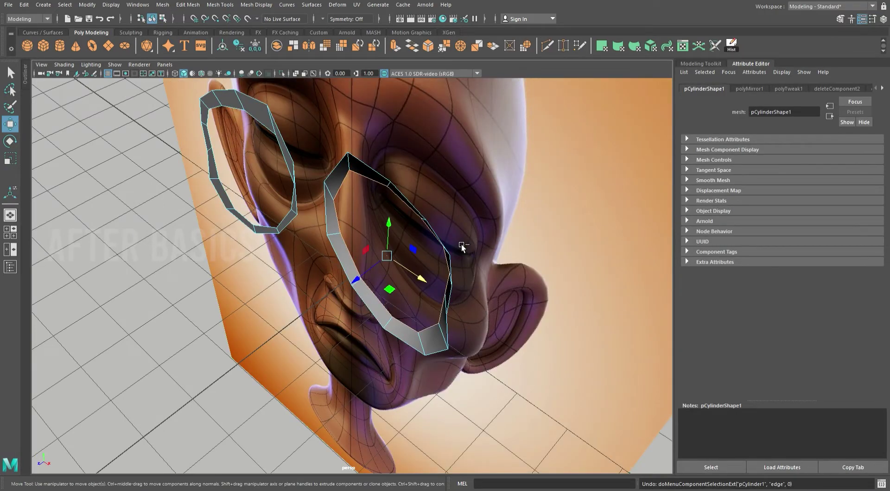
key(ctrl+z)
key(a)
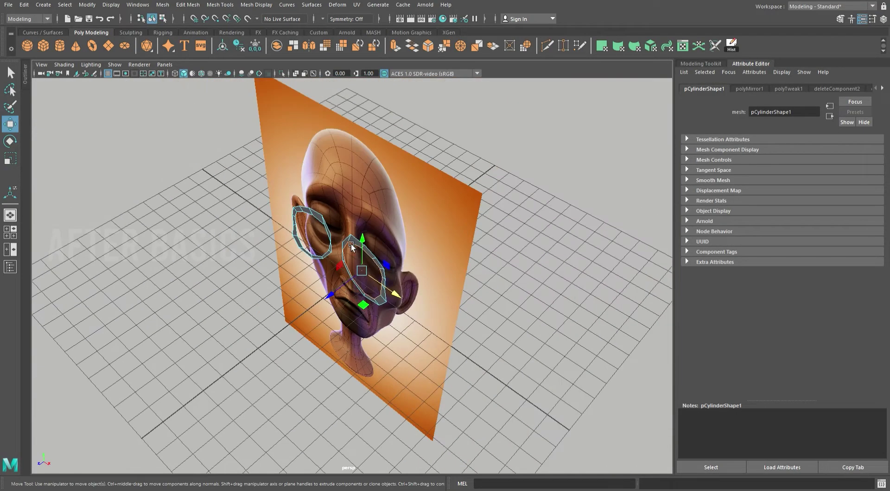
- Slide imagePlane1 to the right and frame the eye ring pCylinder1
click(550, 174)
click(344, 290)
mouse_move(344, 290)
mouse_down()
mouse_move(392, 286)
mouse_move(460, 243)
mouse_up()
click(382, 264)
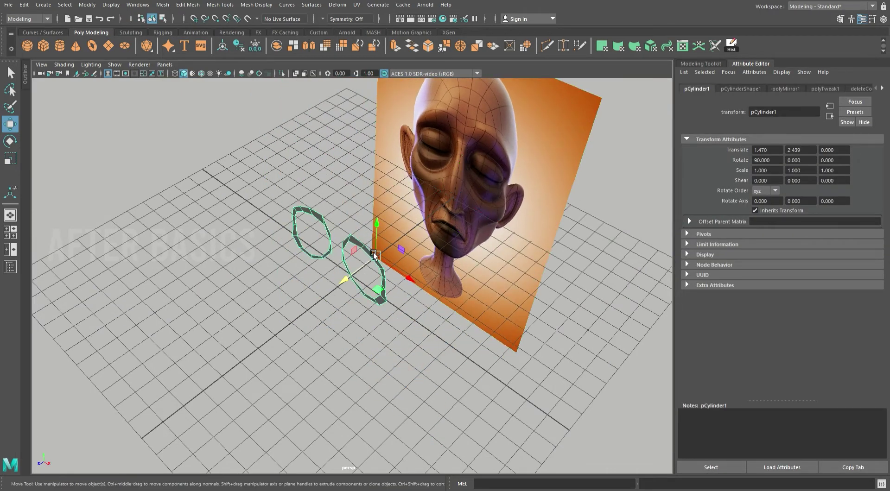
key(f)
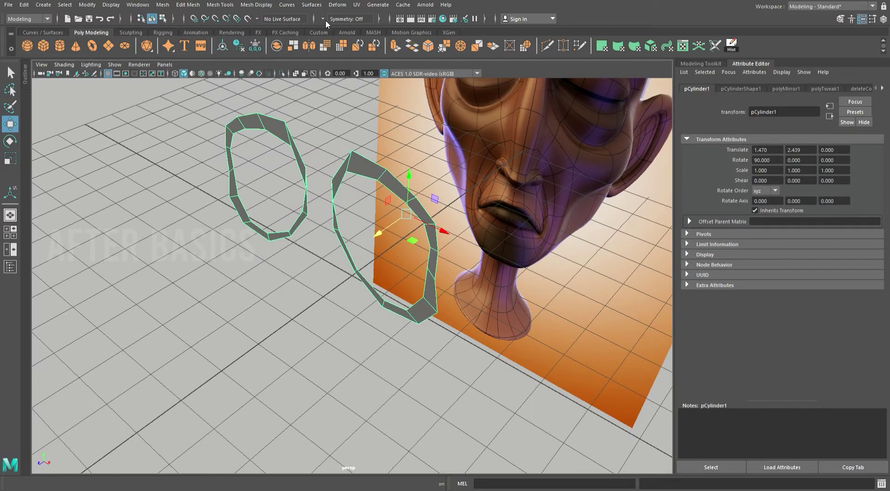
- Set symmetry to World X after trying Object X and toggling symmetry off
click(347, 18)
click(346, 27)
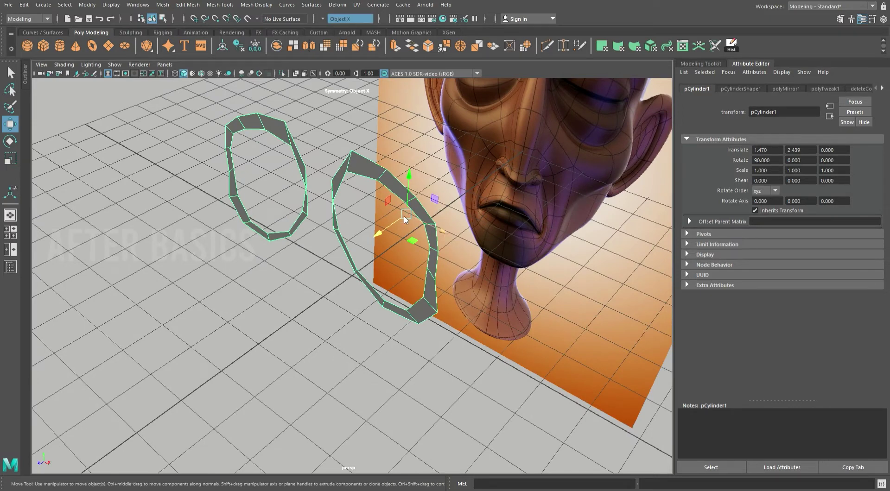
key(F10)
click(354, 262)
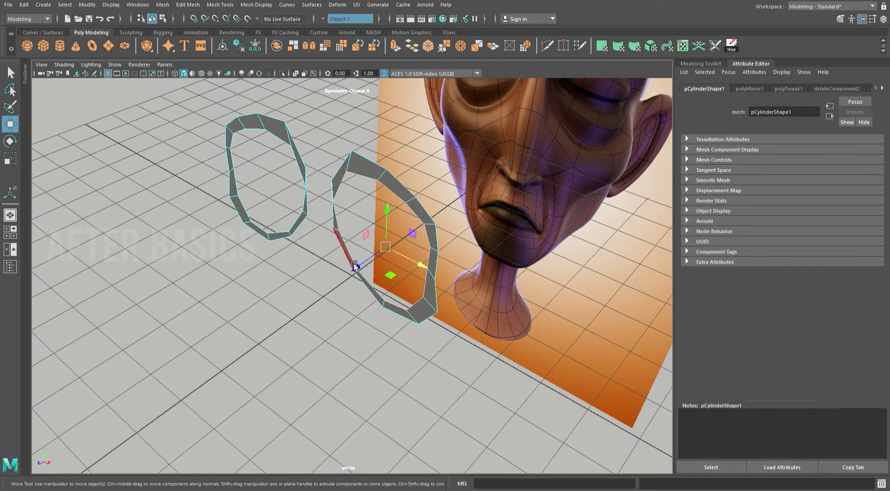
alt+drag(379, 261, 452, 190)
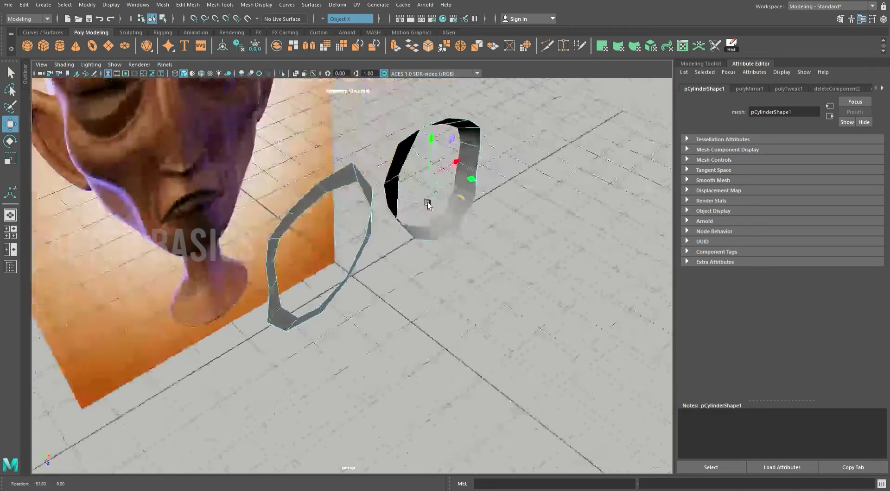
key(F8)
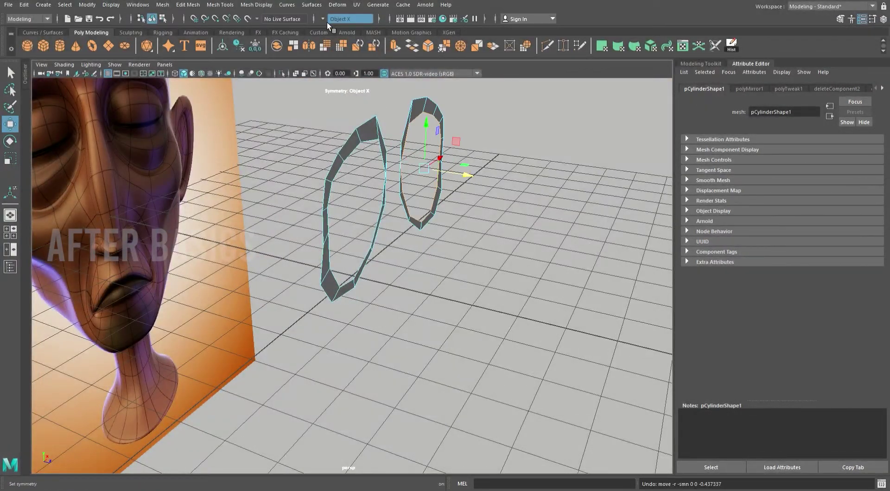
click(327, 21)
click(338, 27)
key(ctrl+z)
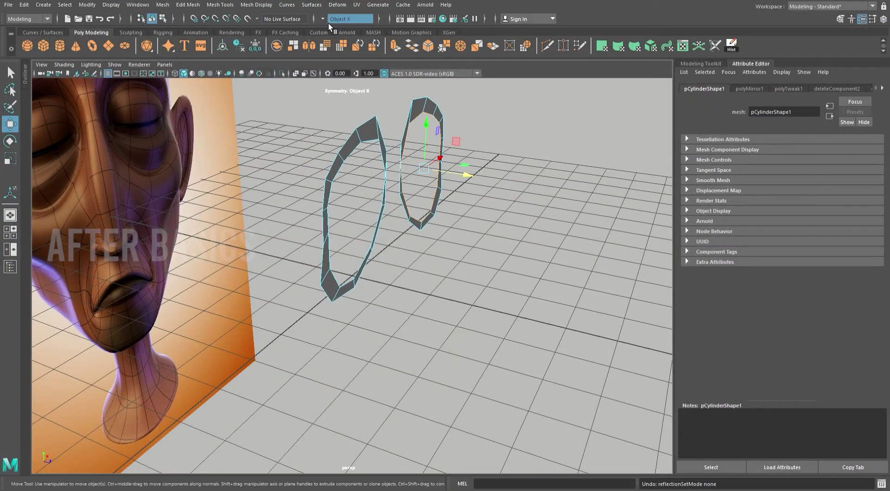
click(332, 16)
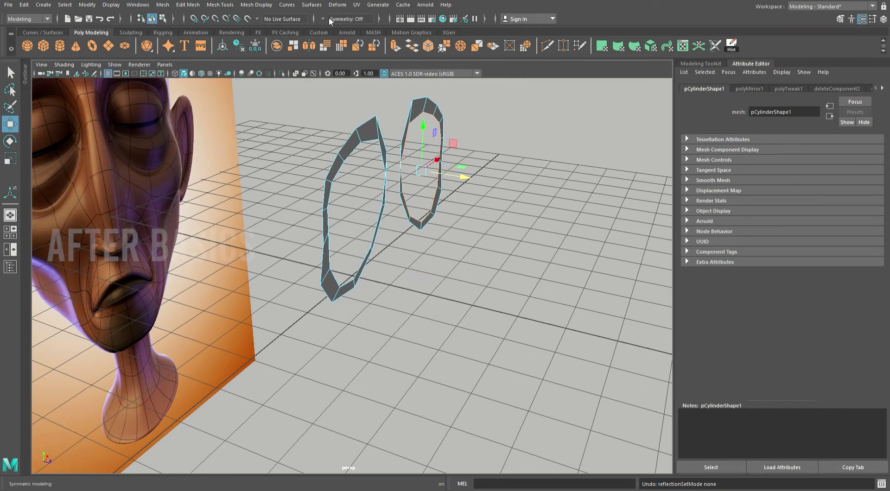
click(343, 60)
alt+drag(408, 93, 488, 246)
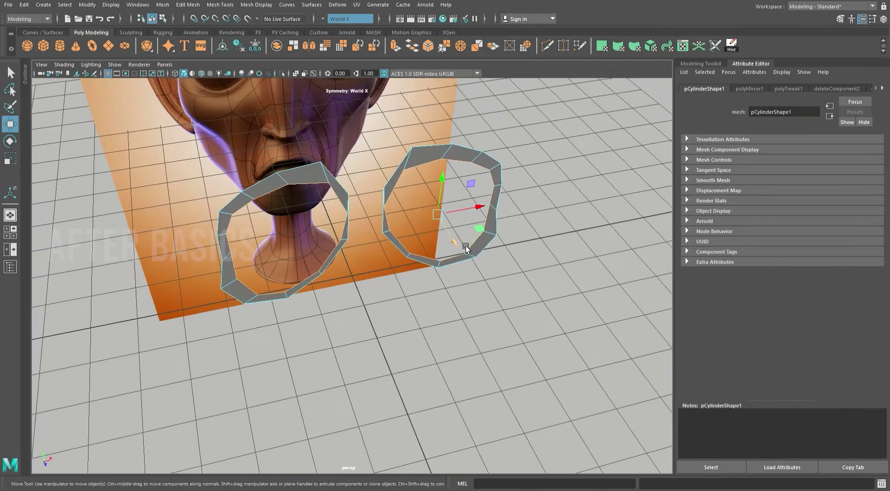
- Push the outer ring vertices back in depth and maximize the front view
mouse_move(461, 232)
alt+mouse_down()
mouse_move(519, 171)
mouse_move(548, 197)
mouse_move(482, 196)
alt+mouse_up()
mouse_move(445, 301)
mouse_down()
mouse_move(476, 284)
mouse_move(483, 212)
mouse_move(494, 215)
mouse_move(422, 234)
mouse_up()
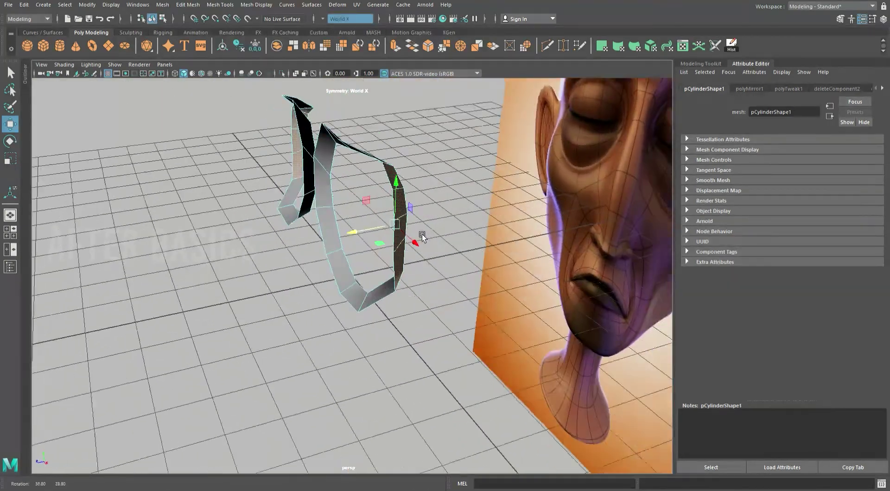
alt+right_drag(421, 234, 437, 199)
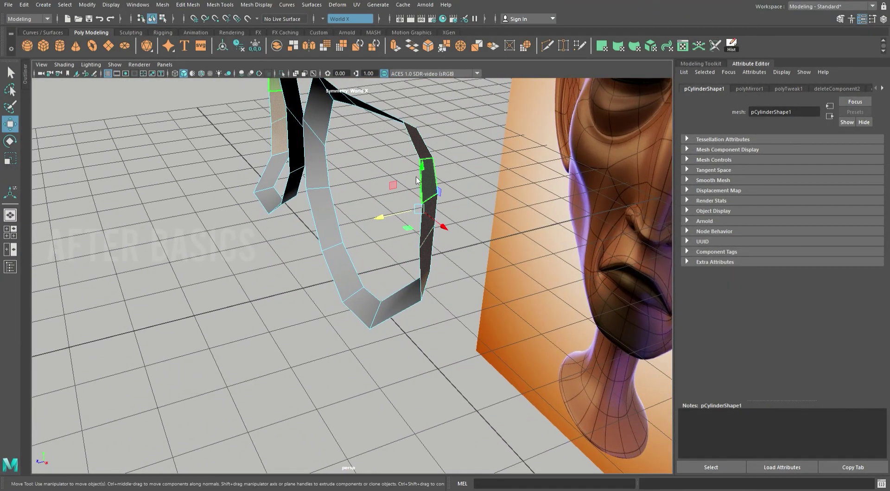
key(space)
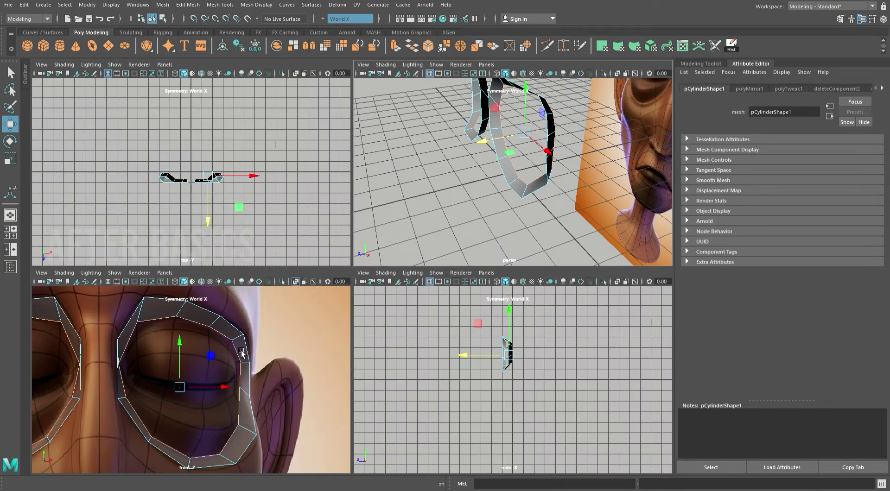
key(space)
scroll(381, 246, down, 2)
scroll(325, 331, up, 1)
scroll(349, 336, up, 1)
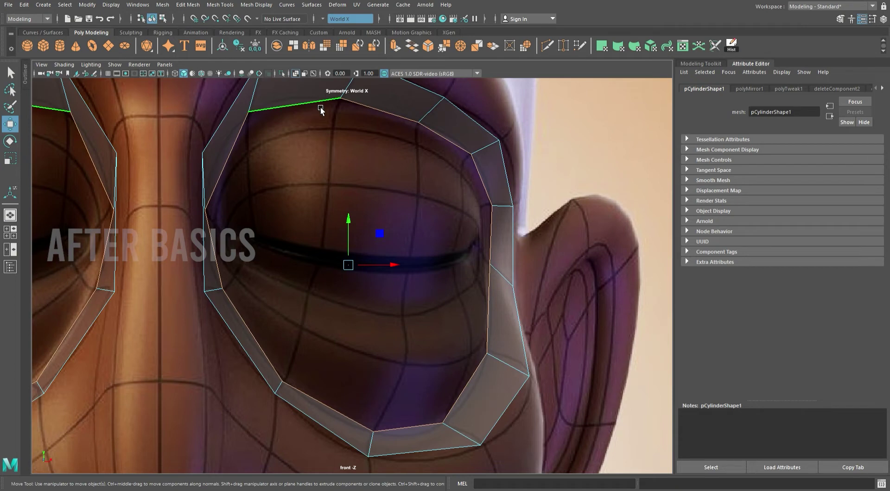
- Extrude the eye loop's outer edges with Local Translate Z 0.213 for a second row
click(399, 117)
key(ctrl+e)
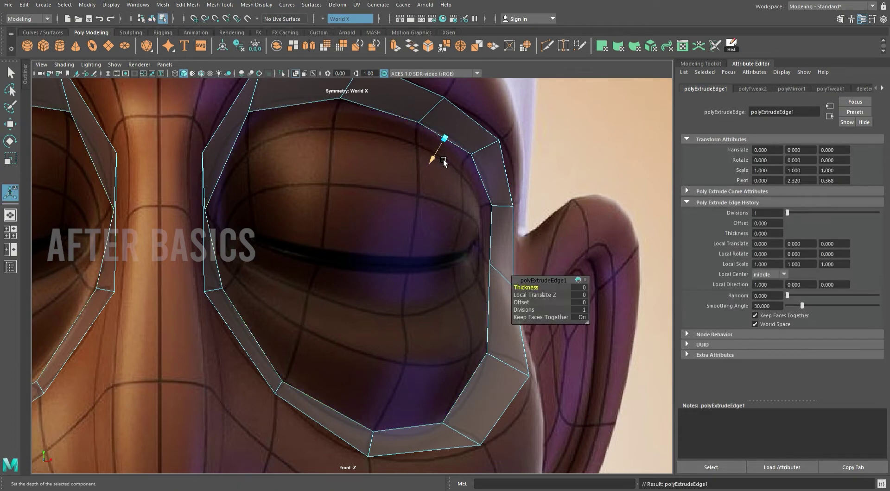
drag(443, 163, 423, 183)
scroll(417, 195, up, 1)
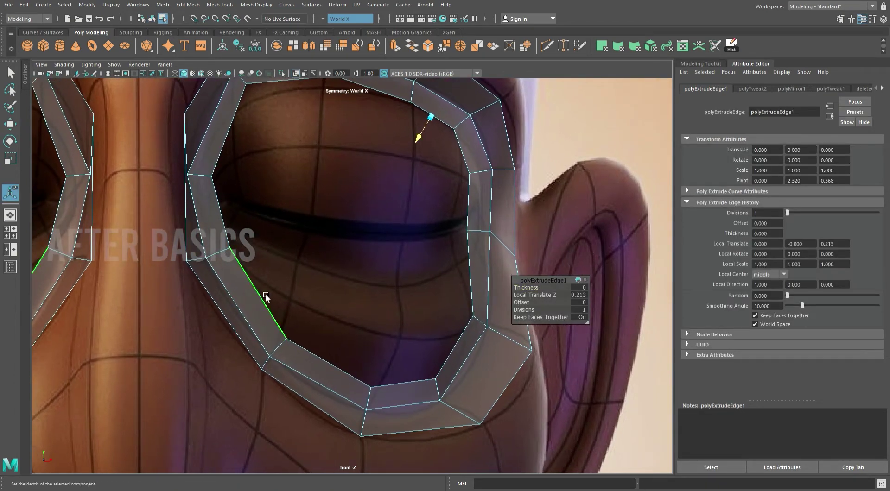
key(q)
- Raise the new row's vertices near the inner eye corner
key(F9)
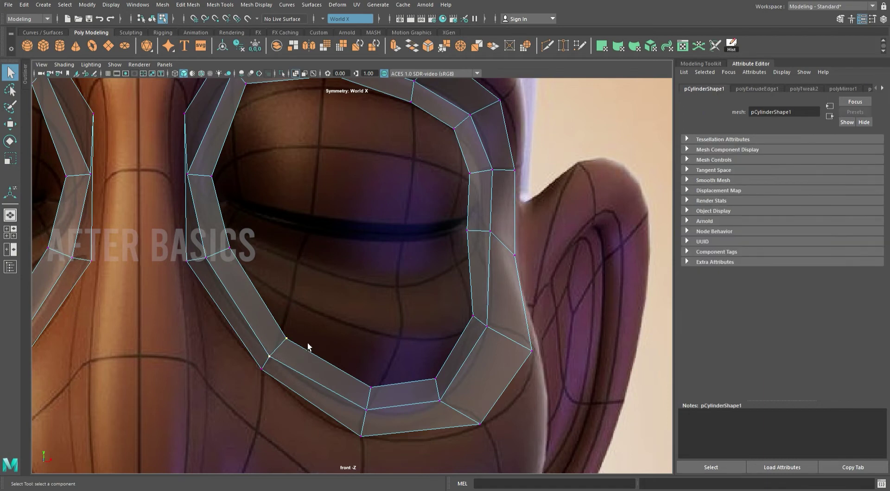
key(w)
mouse_move(354, 297)
mouse_down()
mouse_move(282, 344)
mouse_move(299, 303)
mouse_up()
click(371, 386)
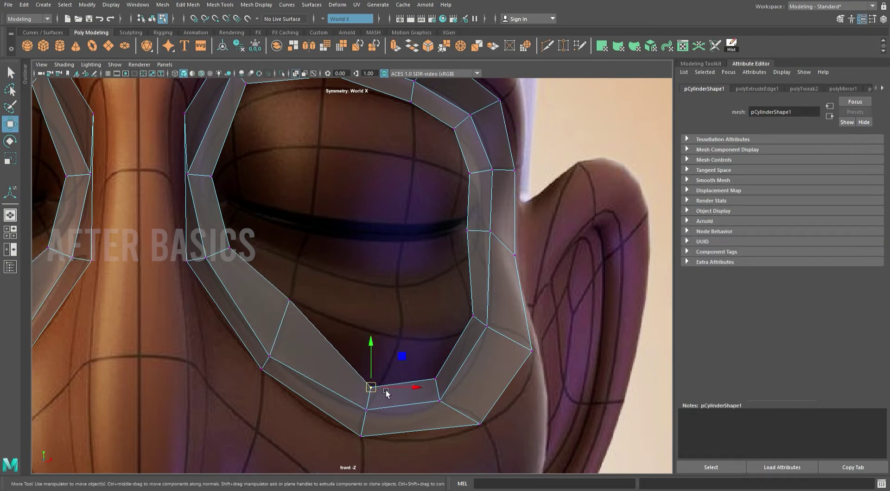
drag(370, 387, 399, 339)
click(435, 380)
mouse_move(447, 386)
mouse_down()
mouse_move(490, 359)
mouse_move(468, 341)
mouse_up()
scroll(497, 382, up, 3)
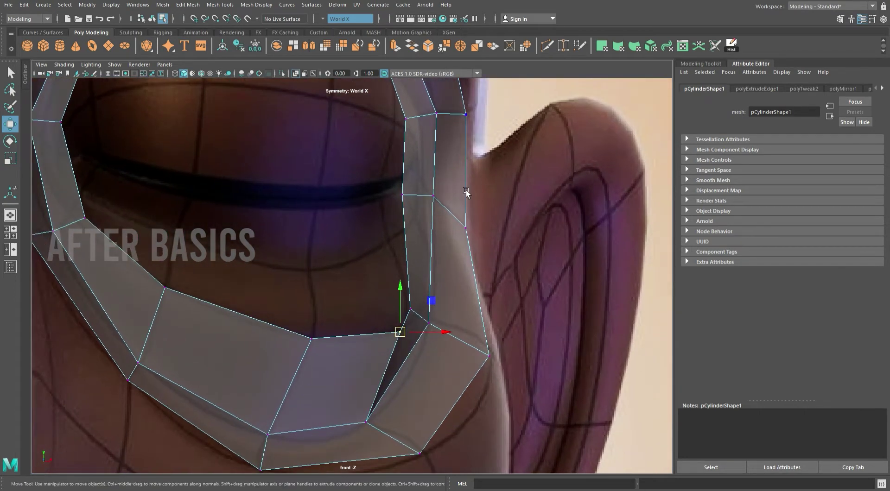
scroll(582, 348, up, 3)
- Pull the eye-corner and its upper and lower vertices up and right to fit the socket
click(438, 188)
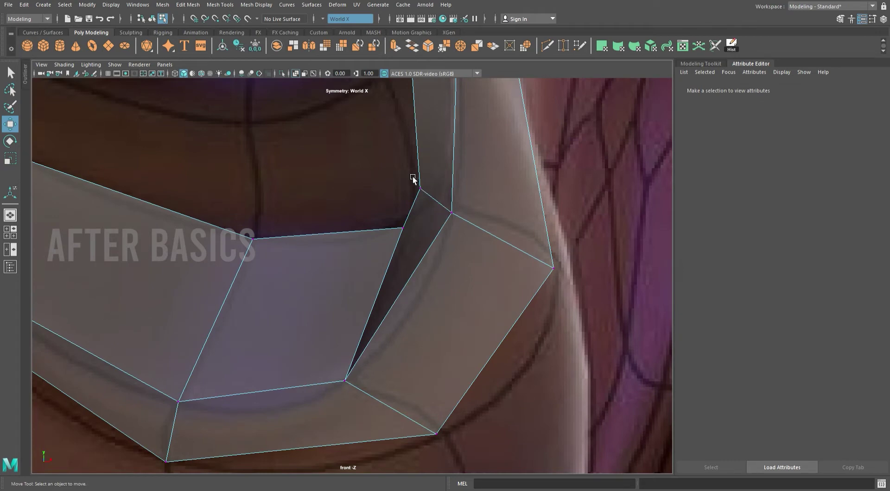
click(417, 185)
mouse_move(477, 225)
middle_down()
mouse_move(455, 182)
mouse_move(404, 207)
mouse_move(408, 234)
mouse_move(417, 214)
mouse_move(430, 309)
middle_up()
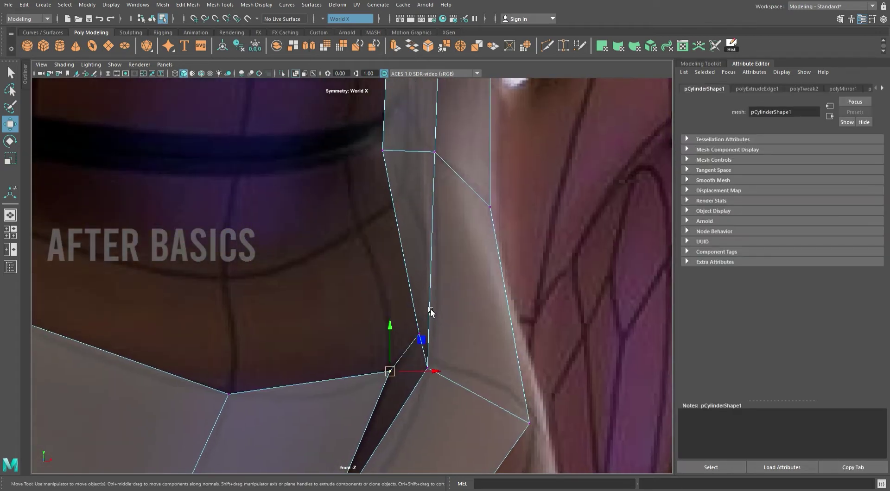
click(383, 150)
middle_drag(394, 160, 428, 142)
click(419, 334)
middle_drag(422, 339, 431, 238)
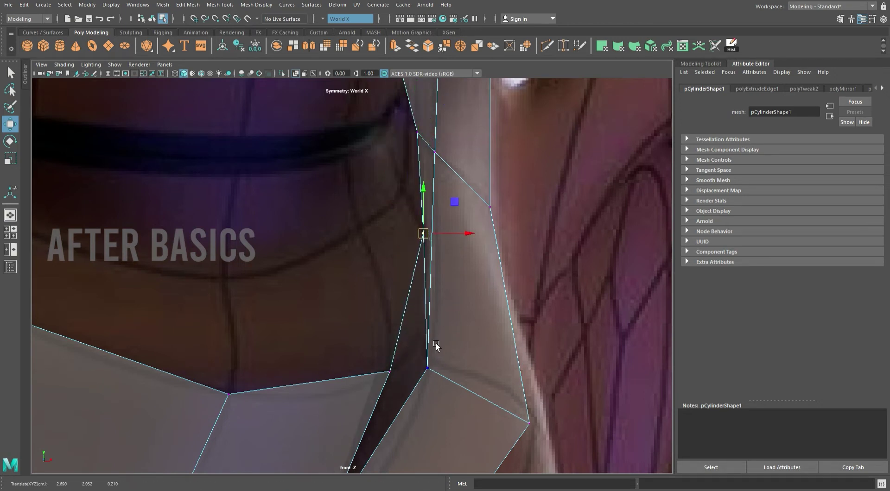
middle_drag(429, 239, 438, 308)
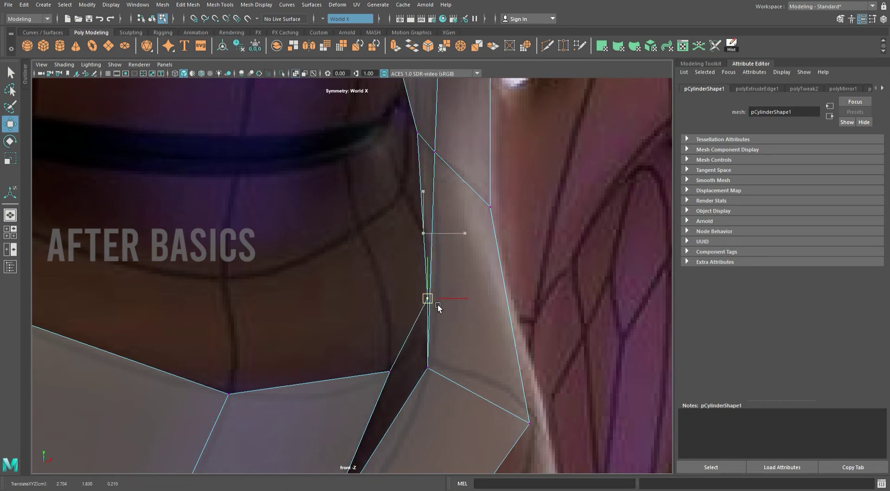
scroll(470, 303, down, 2)
scroll(448, 322, up, 2)
scroll(417, 337, up, 2)
mouse_move(380, 258)
middle_down()
mouse_move(407, 238)
mouse_move(393, 268)
mouse_move(496, 334)
middle_up()
scroll(417, 301, down, 1)
scroll(417, 301, up, 1)
- Adjust the outer-edge, upper-loop, corner and nose-side vertices to follow the eye socket
click(377, 260)
alt+middle_drag(229, 217, 386, 285)
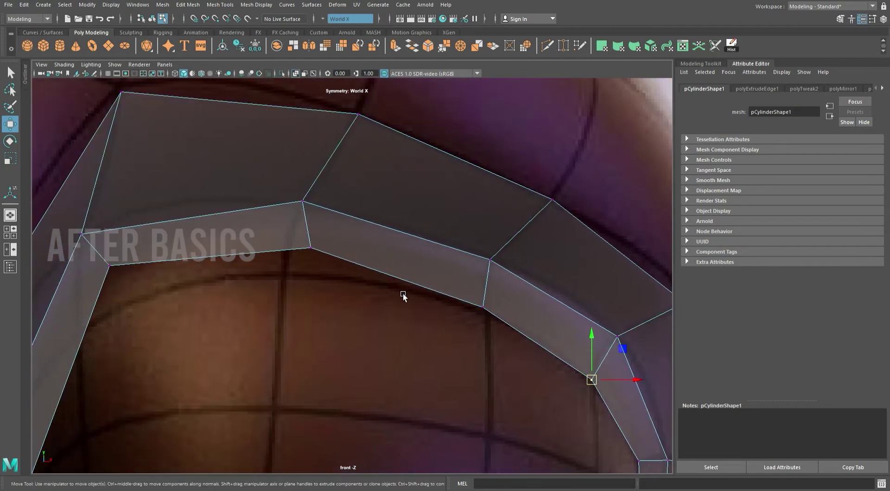
drag(500, 319, 499, 319)
middle_drag(500, 320, 499, 313)
click(311, 249)
middle_drag(314, 253, 296, 274)
scroll(416, 221, up, 3)
click(292, 200)
mouse_move(292, 199)
middle_down()
mouse_move(301, 249)
mouse_move(284, 279)
mouse_move(353, 198)
middle_up()
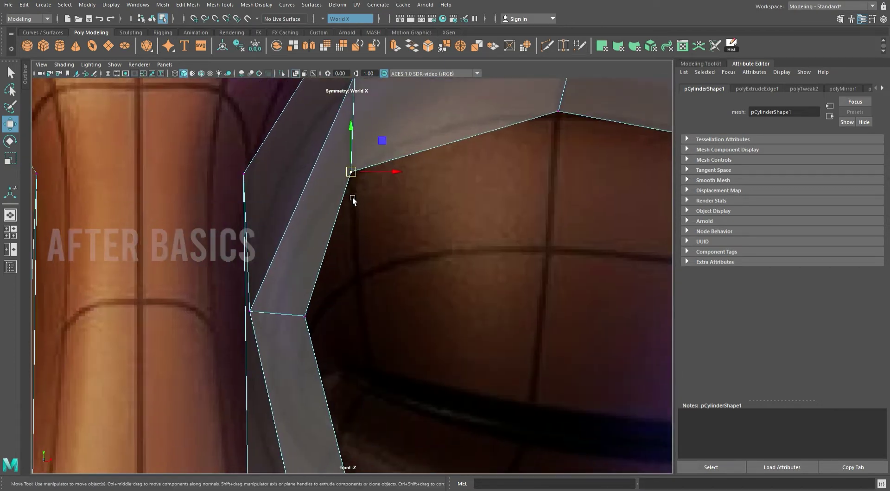
click(307, 316)
middle_drag(307, 316, 267, 341)
mouse_move(356, 337)
alt+middle_down()
mouse_move(366, 310)
mouse_move(366, 194)
alt+middle_up()
drag(343, 299, 378, 329)
middle_drag(366, 319, 342, 316)
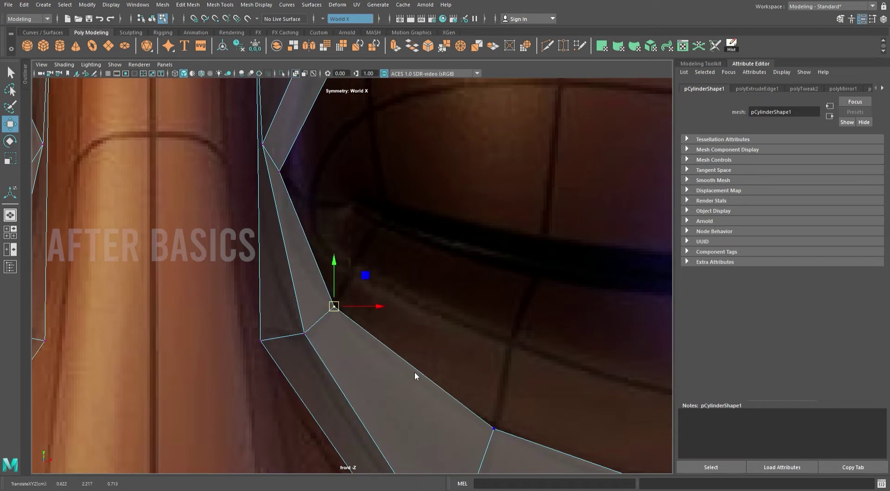
scroll(394, 258, down, 3)
scroll(308, 276, down, 3)
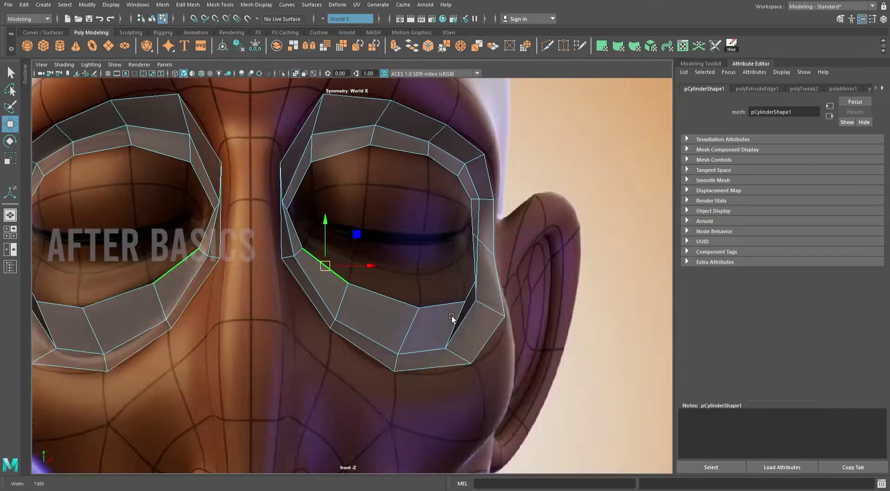
- Nudge a right eye-loop vertex along X to 2.135, 3.412, 0.354 and orbit to inspect the rings
scroll(429, 323, up, 3)
click(508, 302)
key(space)
key(space)
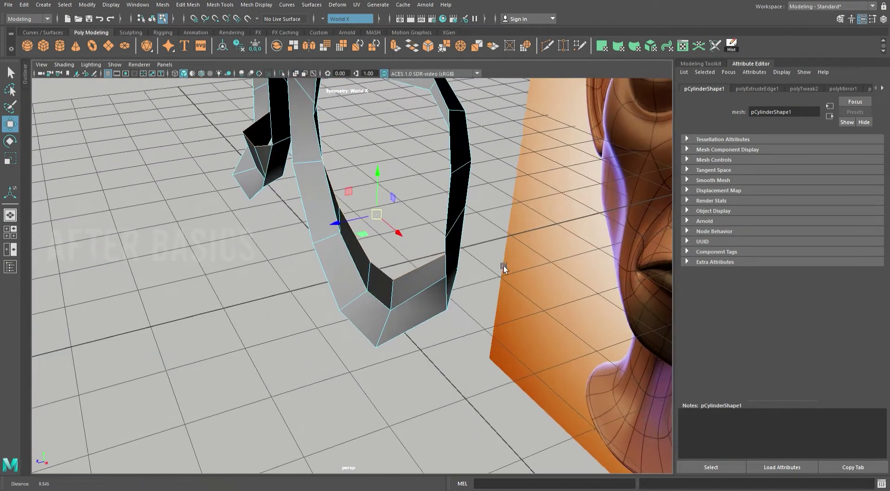
mouse_move(344, 222)
mouse_down()
mouse_move(323, 231)
mouse_move(362, 292)
mouse_move(410, 333)
mouse_up()
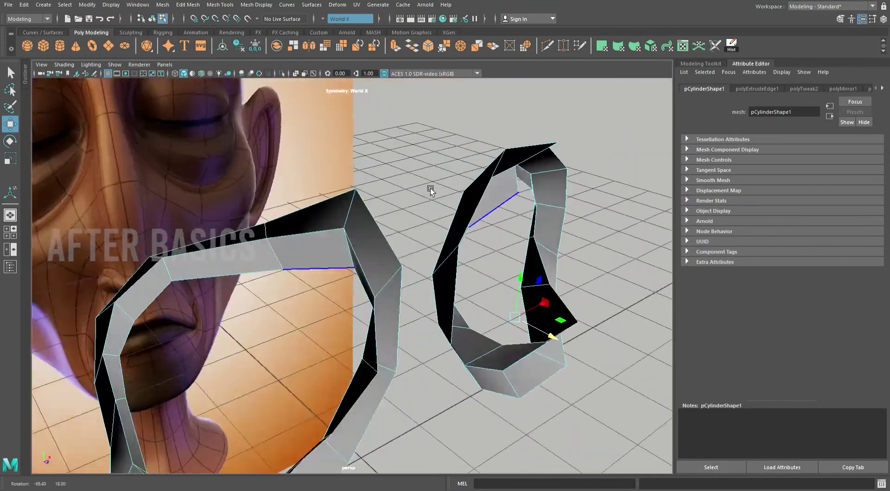
mouse_move(411, 326)
alt+mouse_down()
mouse_move(436, 178)
mouse_move(364, 179)
mouse_move(389, 148)
mouse_move(377, 213)
mouse_move(382, 313)
mouse_move(385, 247)
alt+mouse_up()
mouse_move(408, 205)
alt+mouse_down()
mouse_move(408, 221)
mouse_move(388, 199)
alt+mouse_up()
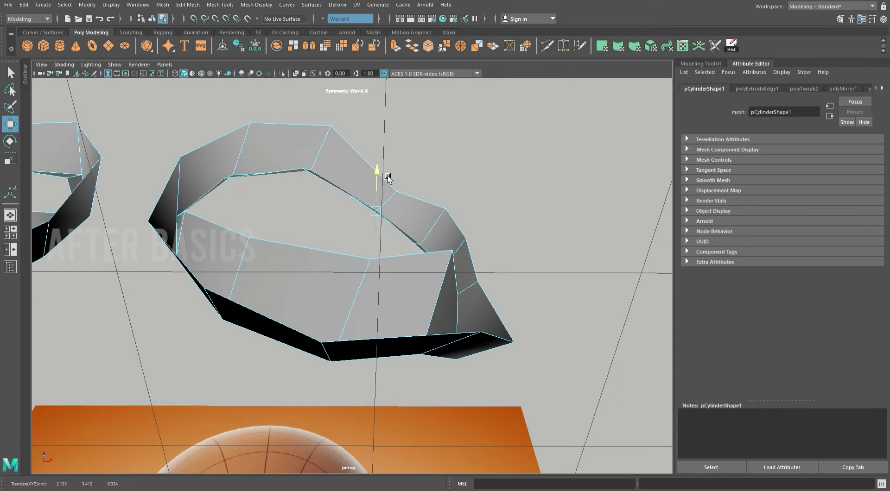
key(space)
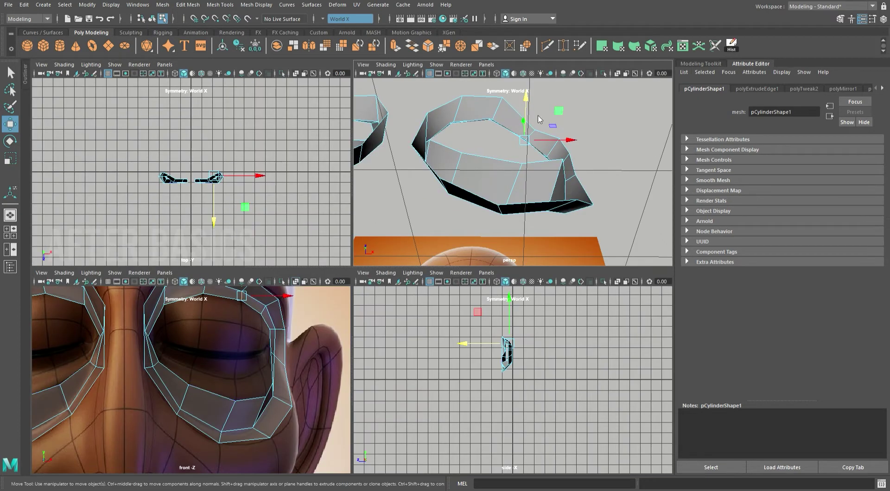
- Move the selected vertex and the one near the ring's top in depth in the side view
key(space)
drag(391, 199, 391, 192)
key(space)
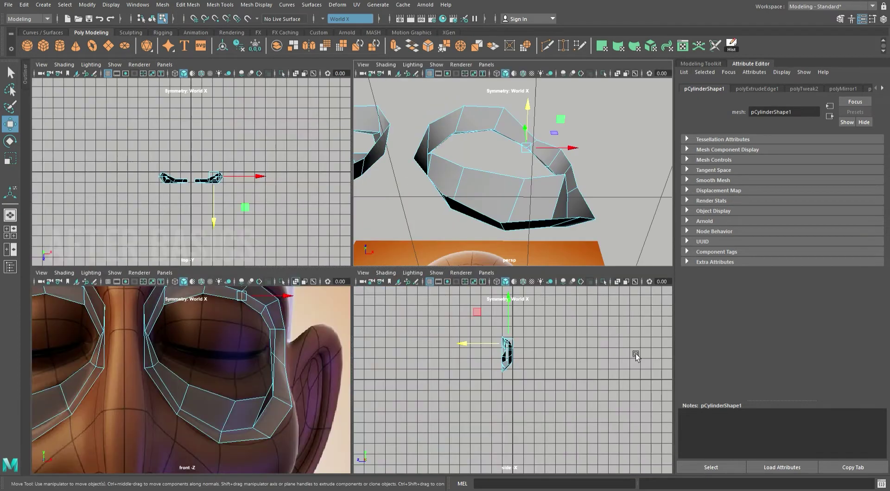
key(space)
scroll(510, 324, up, 2)
scroll(455, 290, up, 5)
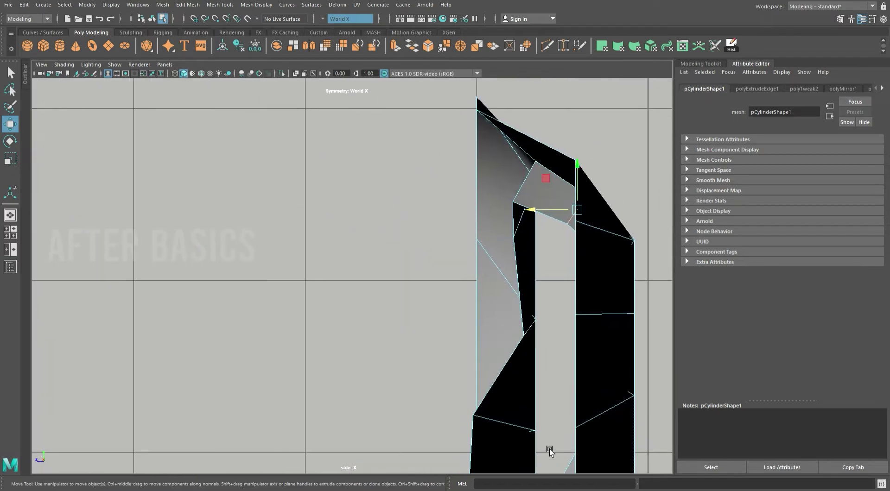
scroll(480, 311, up, 2)
scroll(480, 312, up, 1)
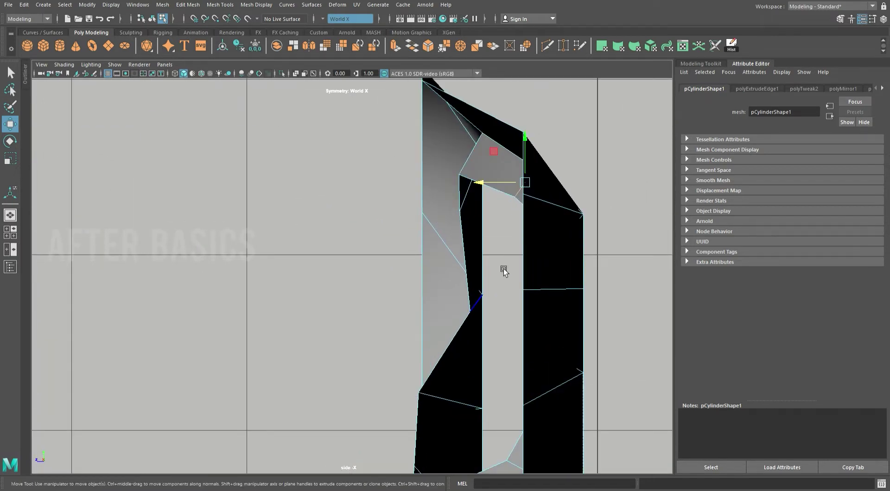
alt+middle_drag(468, 242, 406, 198)
key(Up)
drag(373, 271, 359, 272)
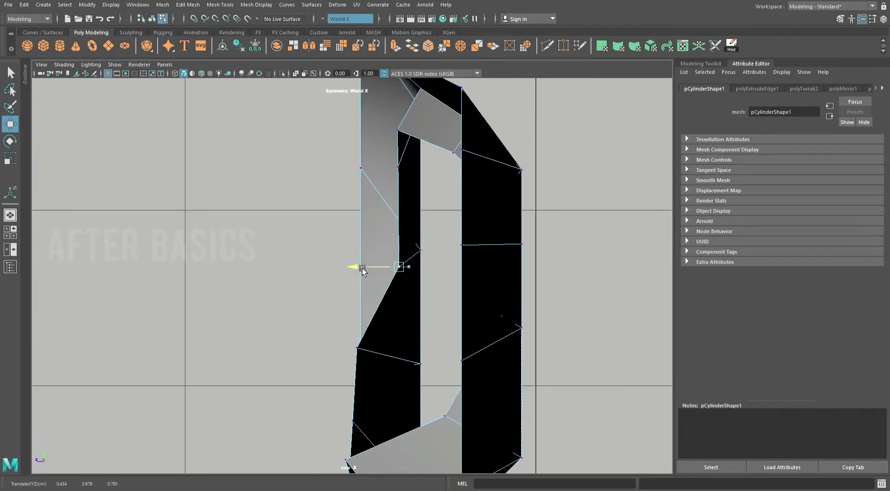
alt+middle_drag(438, 225, 423, 204)
click(399, 153)
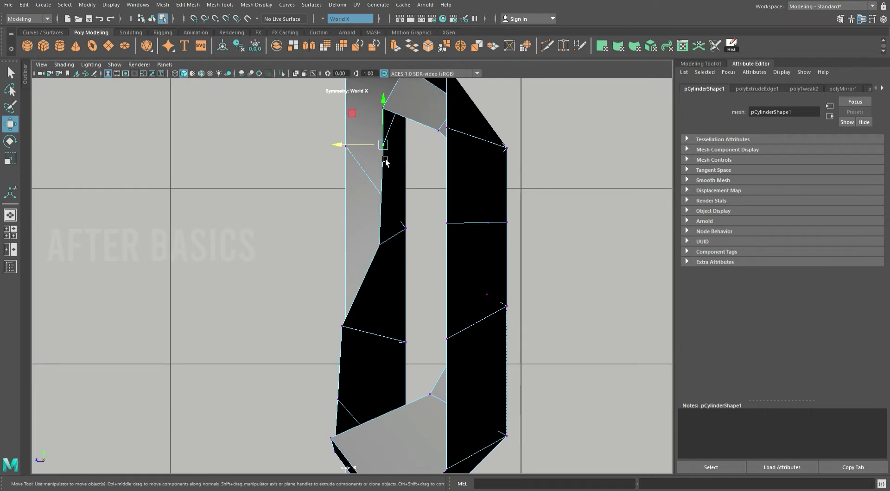
drag(345, 149, 354, 149)
- Shift the right-column, bottom and inner-edge ring vertices in depth in the side view
alt+middle_drag(474, 282, 456, 210)
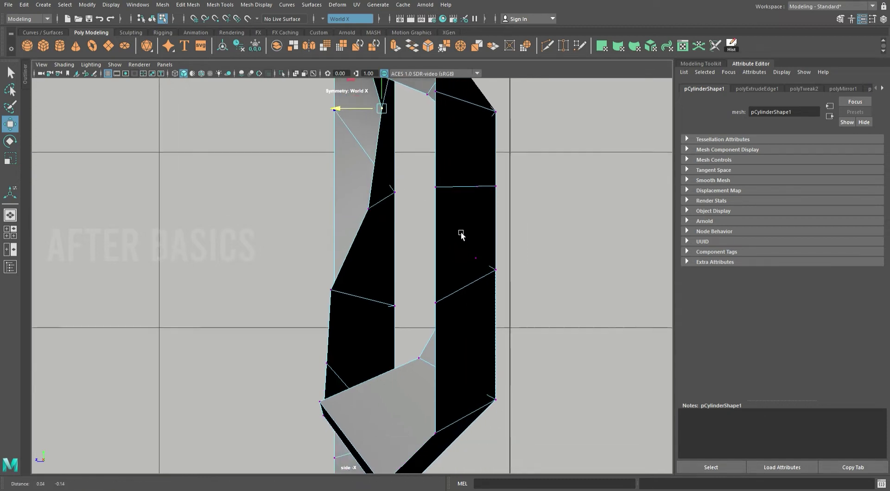
click(474, 176)
shift+click(444, 272)
drag(391, 223, 438, 222)
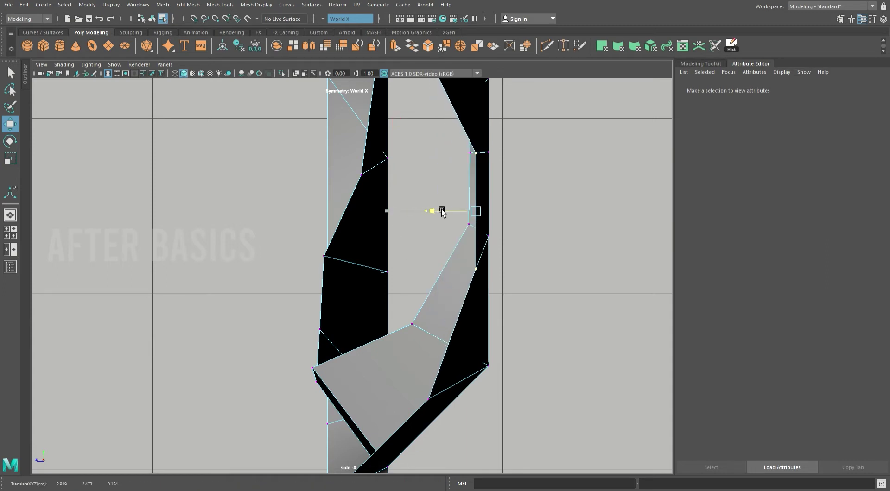
alt+middle_drag(432, 320, 440, 293)
click(441, 293)
drag(386, 298, 370, 298)
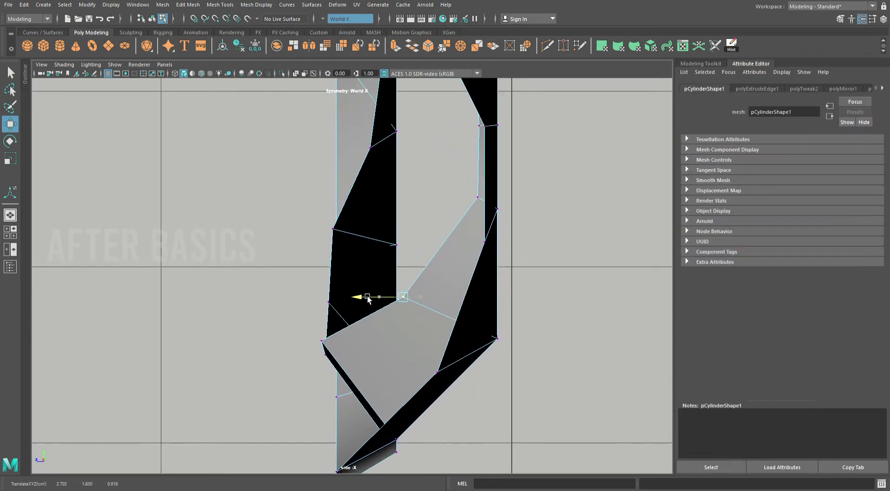
click(485, 210)
drag(452, 198, 443, 202)
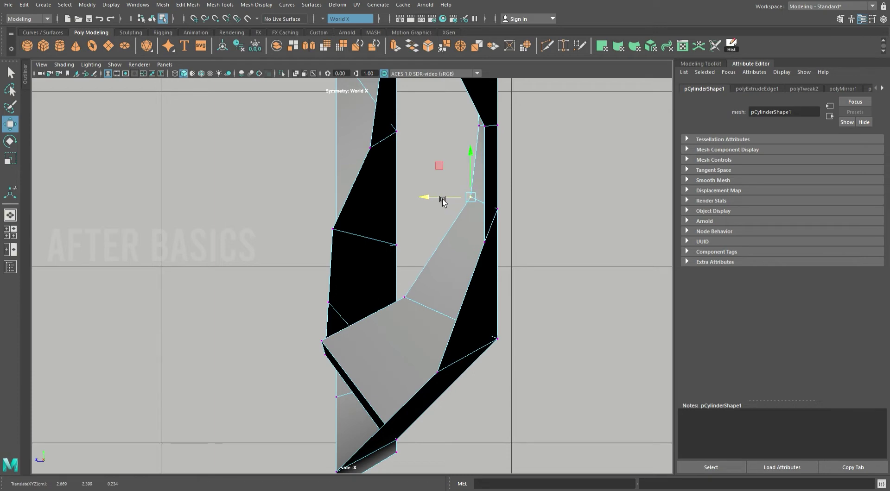
- Preview the ring mesh smoothed over the face in perspective and return to object mode
key(space)
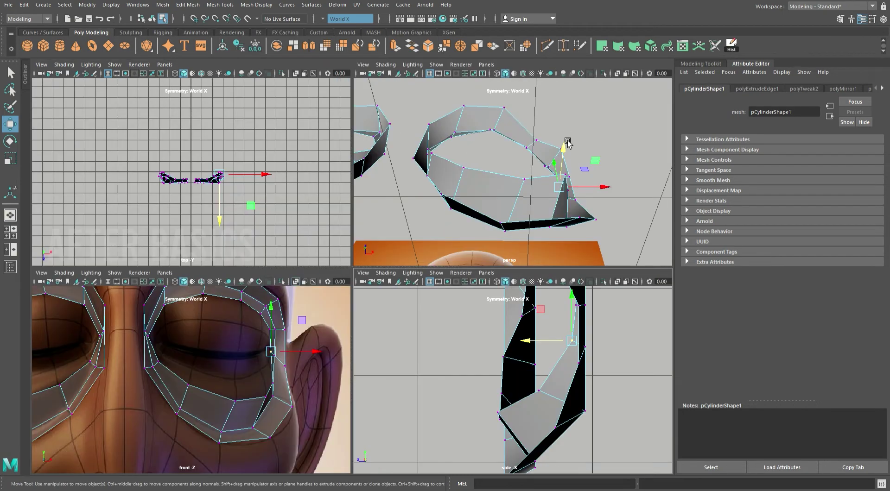
key(space)
alt+drag(523, 166, 425, 258)
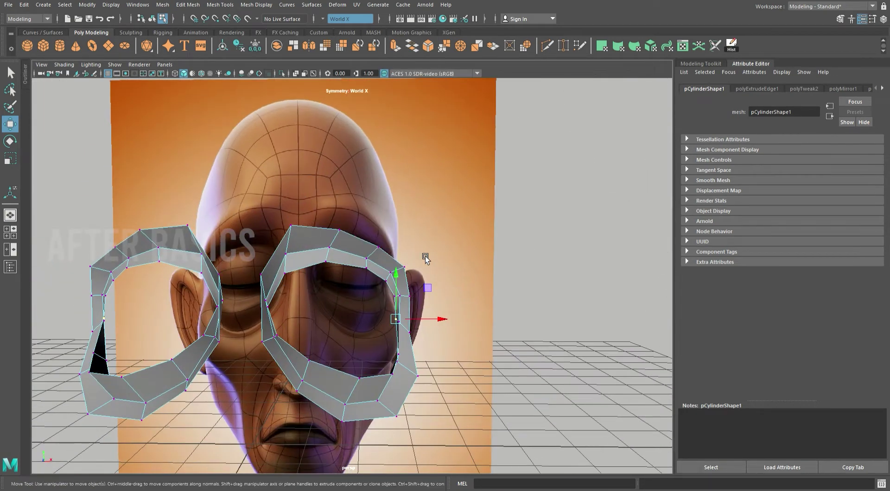
key(3)
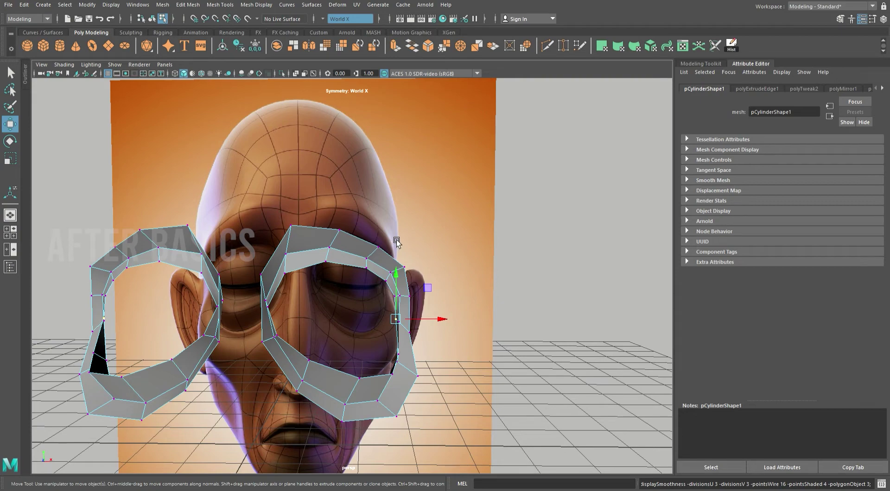
key(F8)
click(487, 213)
mouse_move(487, 214)
alt+mouse_down()
mouse_move(490, 265)
mouse_move(486, 212)
mouse_move(424, 241)
alt+mouse_up()
click(425, 240)
mouse_move(607, 96)
alt+mouse_down()
mouse_move(484, 227)
mouse_move(454, 287)
alt+mouse_up()
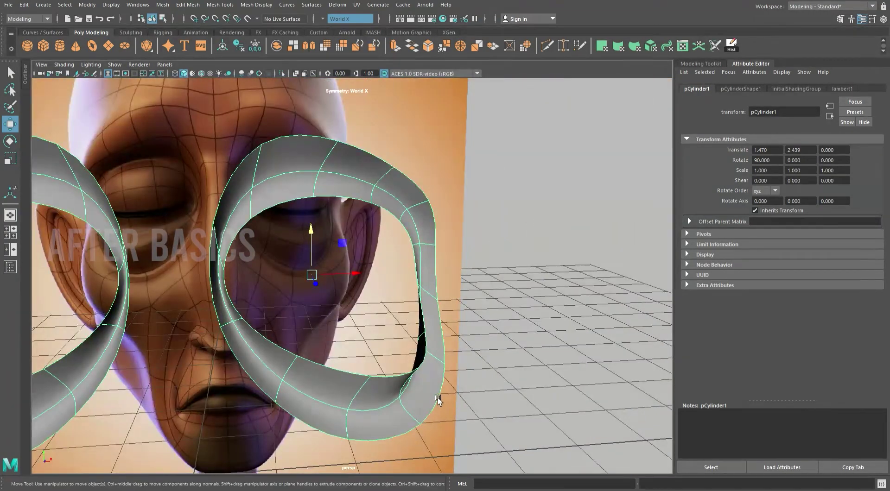
- Center the eye ring in the front view and select its inner edge loop
key(space)
key(space)
alt+right_drag(321, 304, 371, 332)
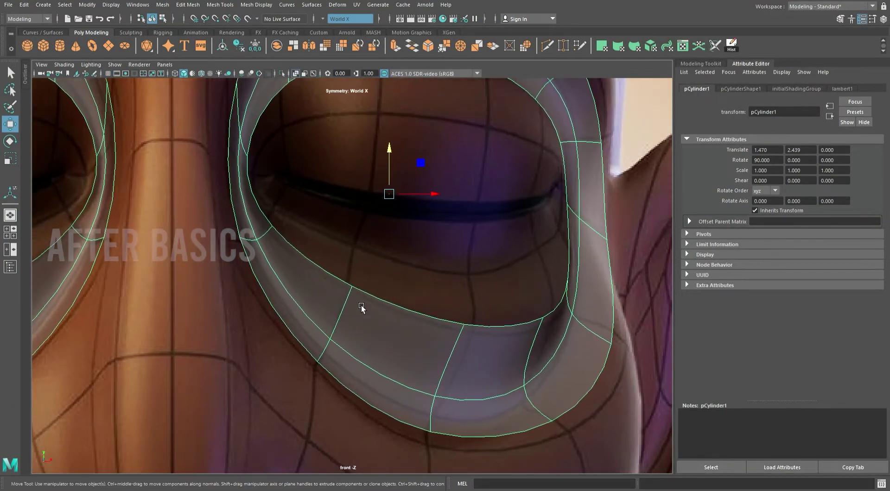
alt+middle_drag(321, 267, 329, 155)
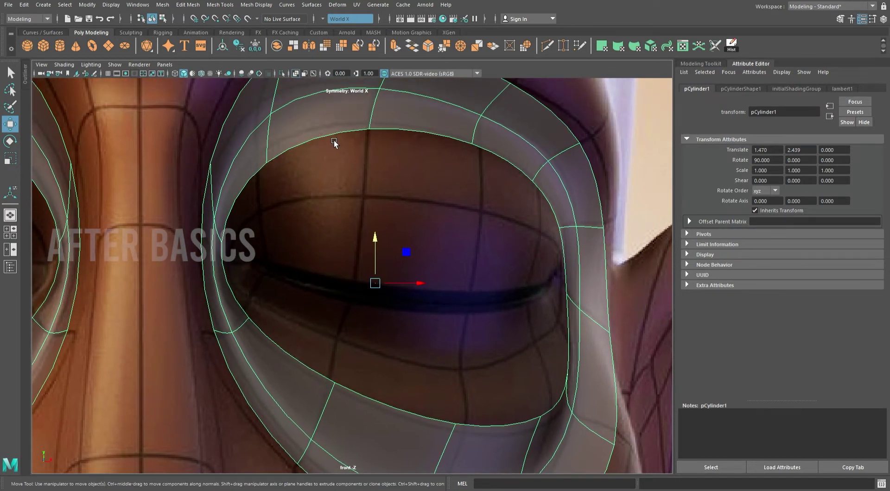
key(F10)
double_click(334, 134)
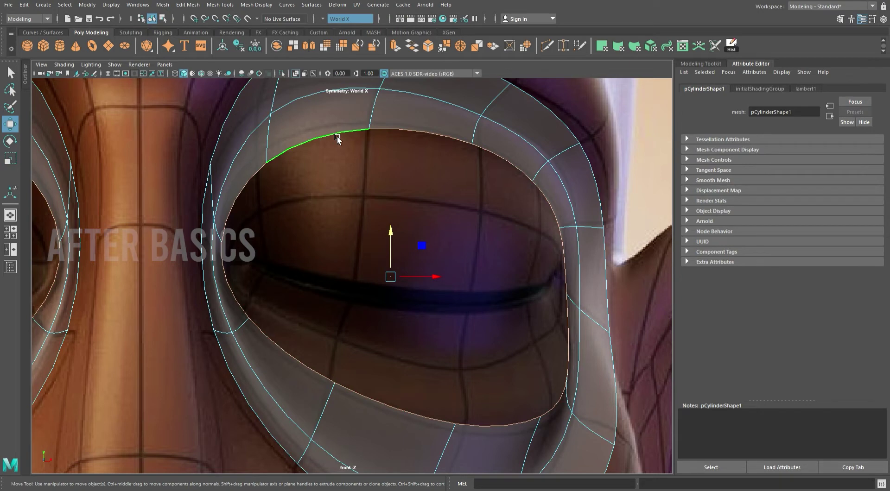
- Extrude the inner edge loop, undo its inward pull, and return to the unsmoothed mesh
click(394, 45)
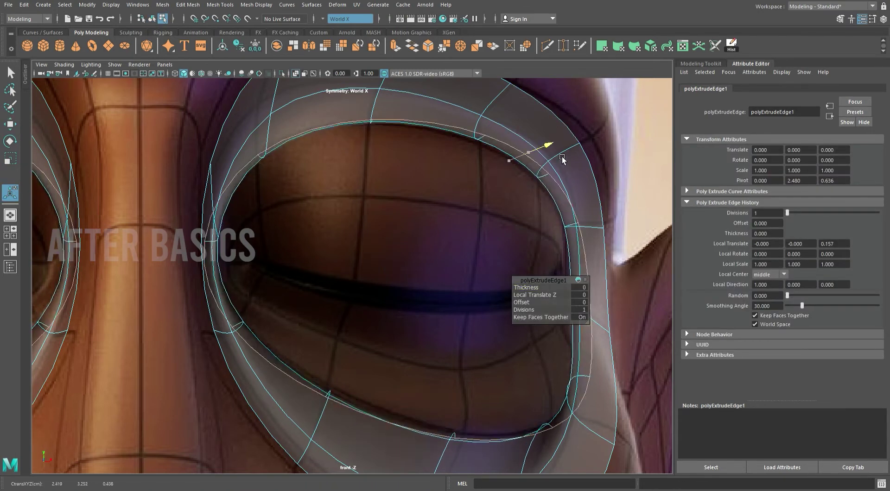
drag(539, 156, 493, 171)
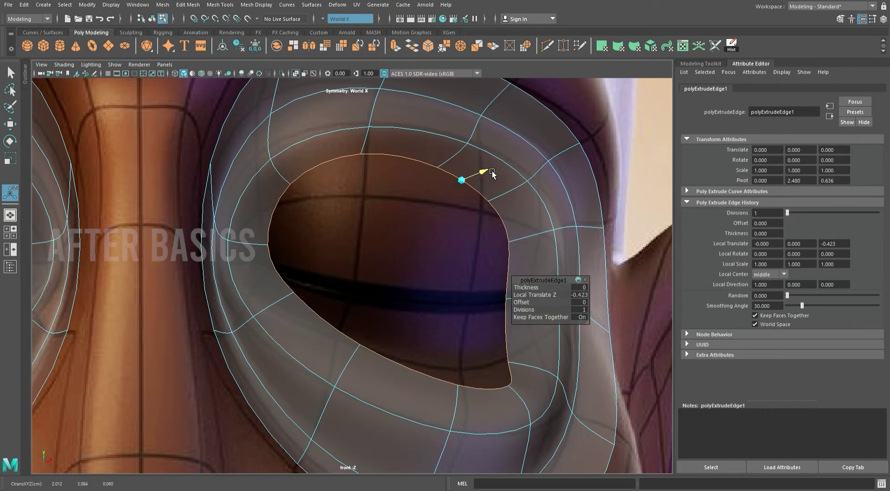
key(ctrl+z)
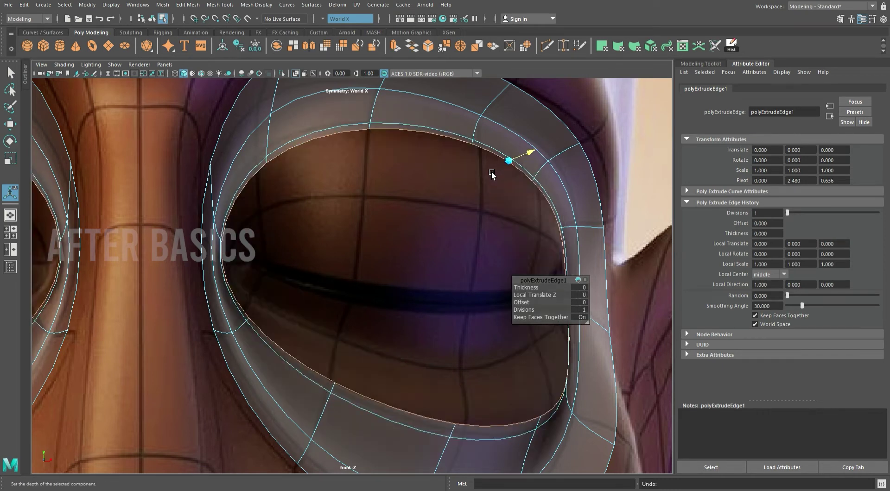
key(1)
key(space)
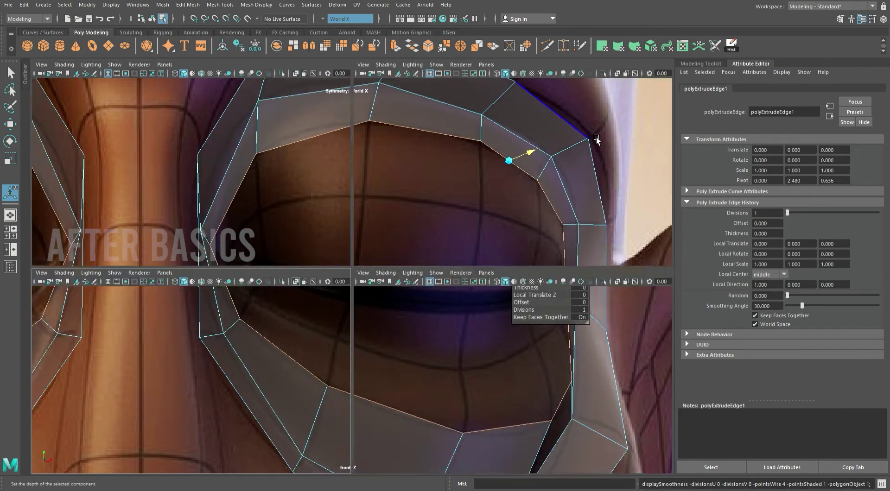
key(space)
- In perspective, scale the extruded loop inward to widen the ring and move it back toward the face
alt+drag(533, 172, 566, 189)
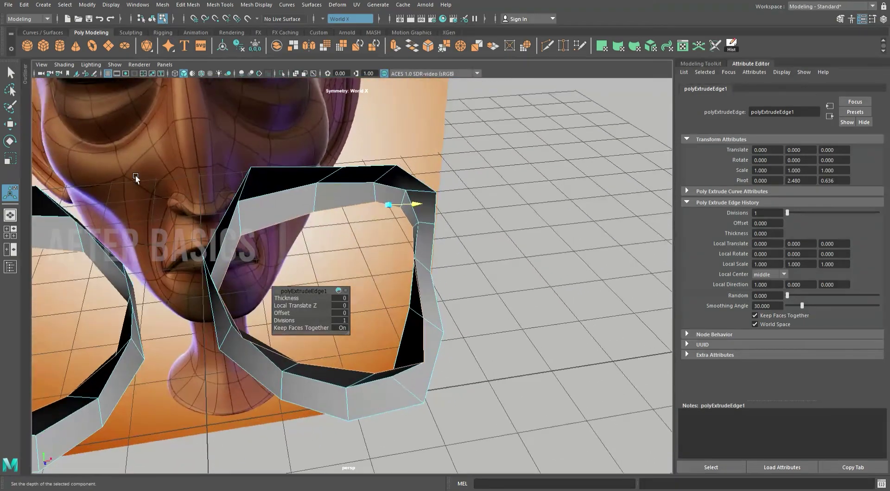
click(14, 160)
drag(341, 293, 314, 292)
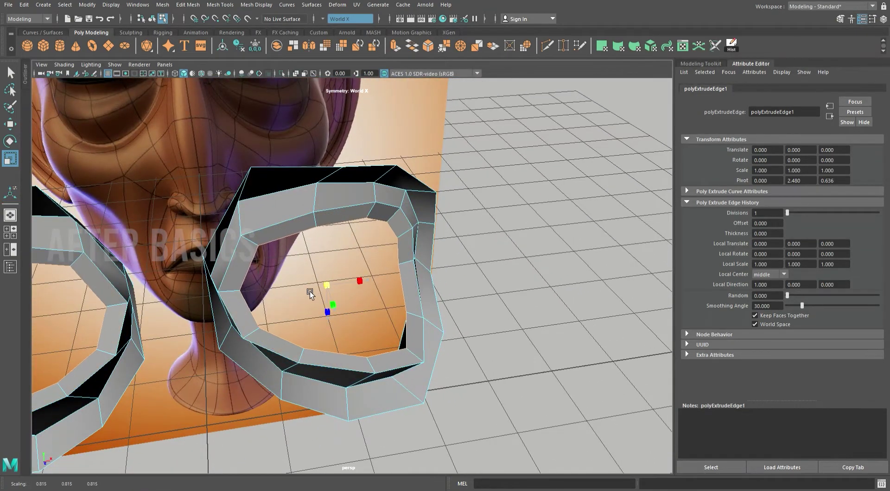
click(16, 126)
mouse_move(278, 208)
alt+mouse_down()
mouse_move(413, 195)
mouse_move(398, 304)
mouse_move(404, 287)
alt+mouse_up()
- In the front view, pull inner-loop vertices upward to fit the eye
key(space)
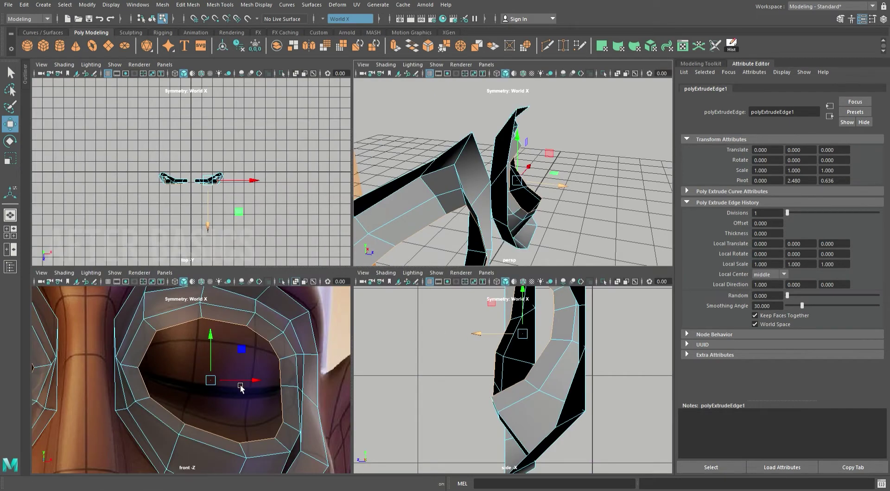
key(space)
scroll(285, 341, up, 3)
scroll(308, 288, up, 2)
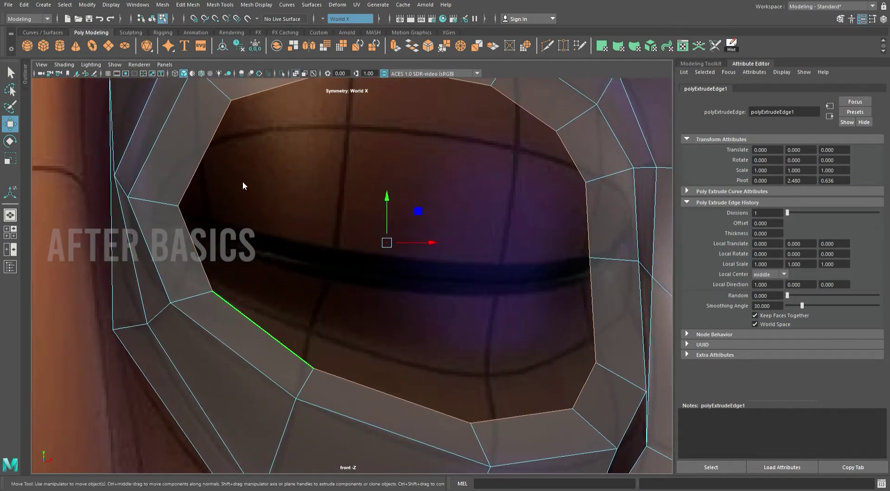
key(F9)
click(307, 331)
click(471, 423)
drag(470, 422, 483, 374)
- Reposition the outer eye-corner vertices onto the eye contour
alt+middle_drag(562, 342, 438, 380)
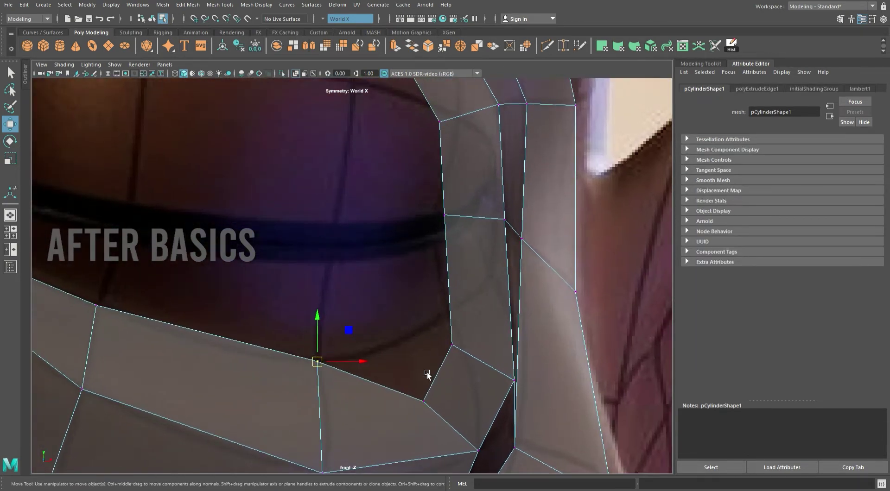
drag(472, 417, 472, 416)
mouse_move(444, 372)
mouse_down()
mouse_move(486, 301)
mouse_move(456, 313)
mouse_up()
alt+middle_drag(446, 218, 389, 274)
click(389, 271)
drag(390, 271, 450, 276)
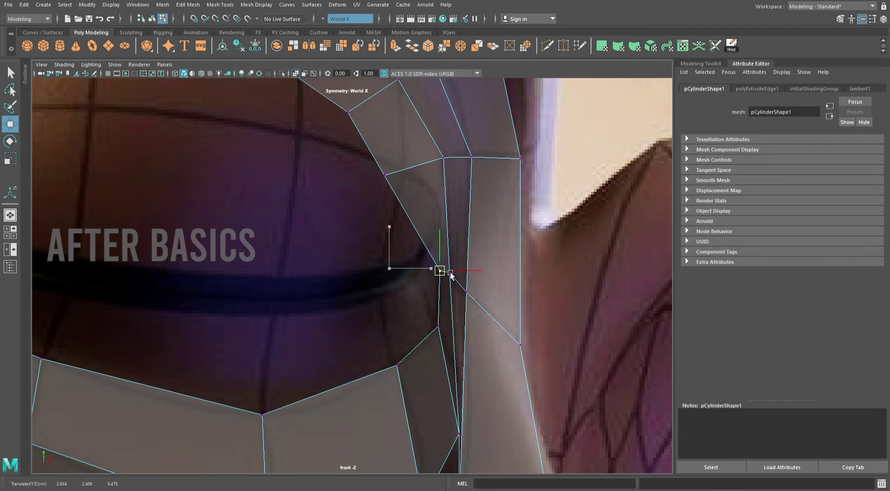
alt+middle_drag(450, 276, 443, 318)
mouse_move(379, 215)
mouse_down()
mouse_move(339, 267)
mouse_move(444, 258)
mouse_up()
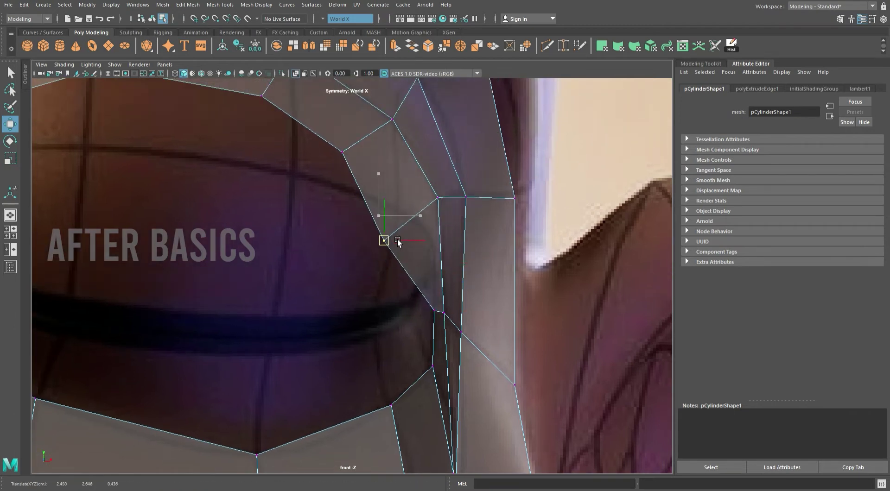
- Bring the upper corner vertices down onto the upper eyelid line
click(352, 145)
drag(352, 144, 404, 208)
scroll(391, 215, down, 2)
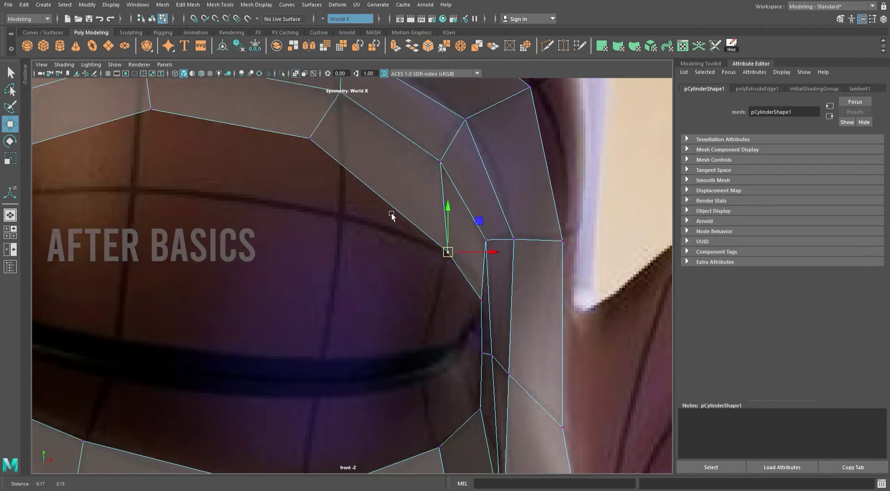
scroll(344, 155, down, 2)
drag(344, 155, 373, 250)
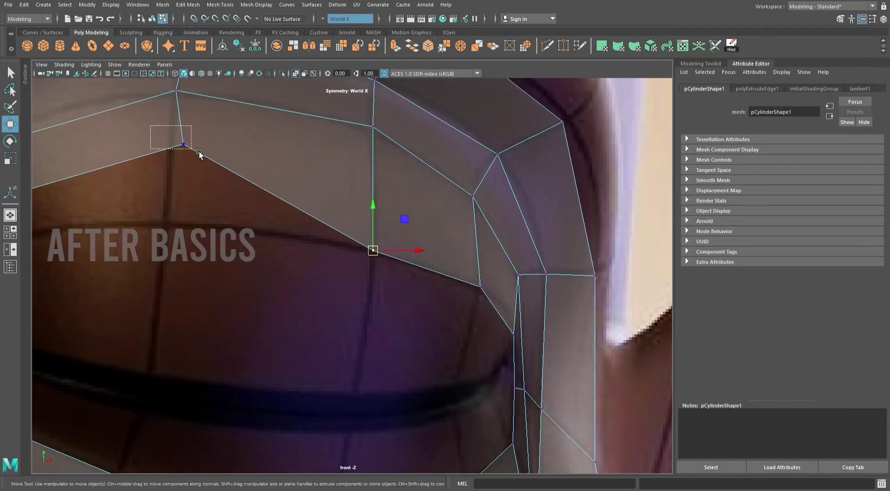
drag(187, 146, 177, 221)
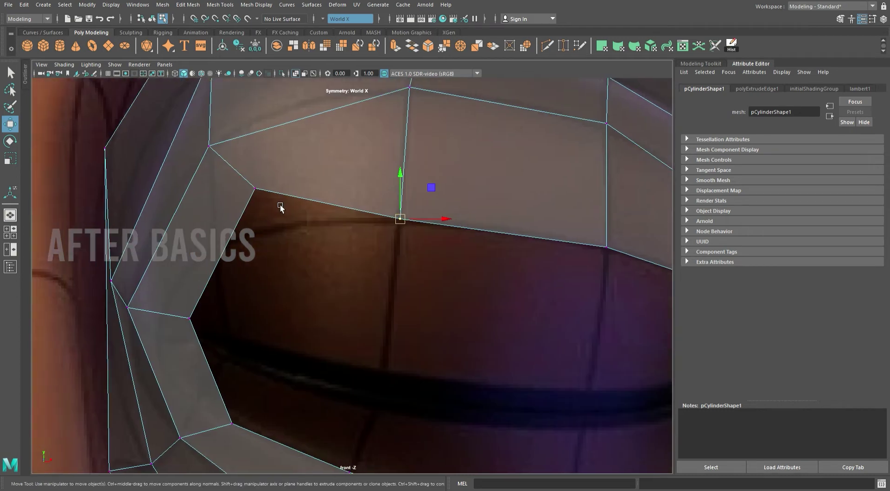
- Slide the remaining eye-loop vertices down-left along the eye outline
click(254, 188)
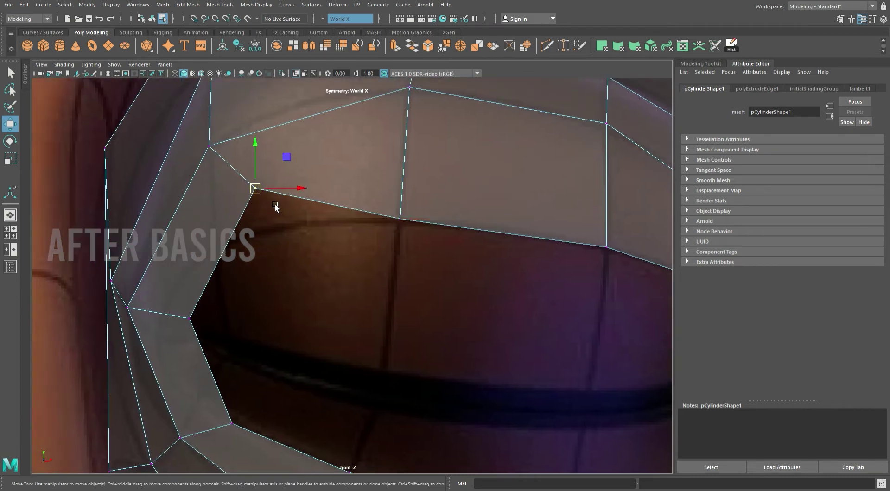
drag(254, 189, 215, 248)
alt+middle_drag(184, 306, 280, 232)
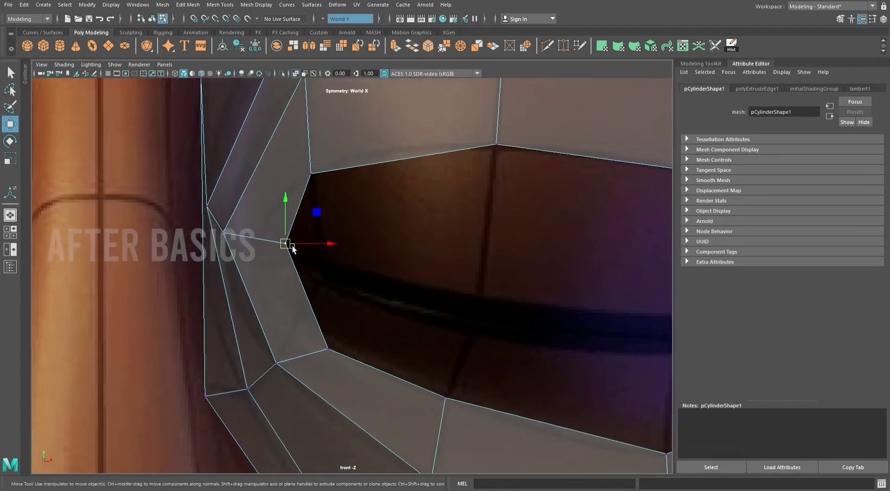
drag(292, 246, 263, 264)
drag(335, 354, 299, 338)
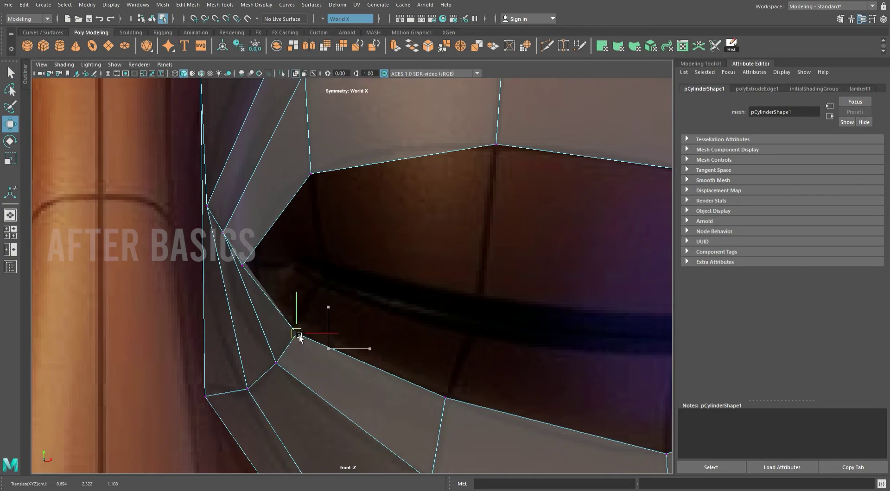
alt+middle_drag(419, 348, 315, 237)
alt+middle_drag(544, 247, 459, 183)
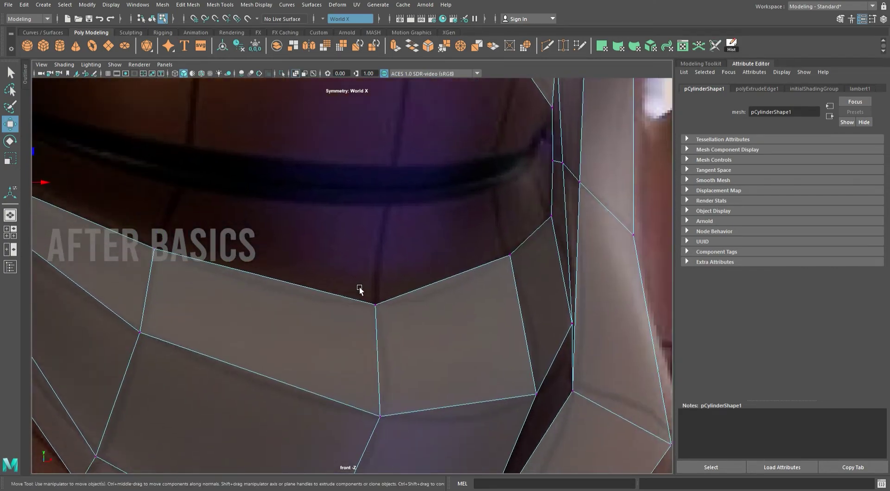
key(space)
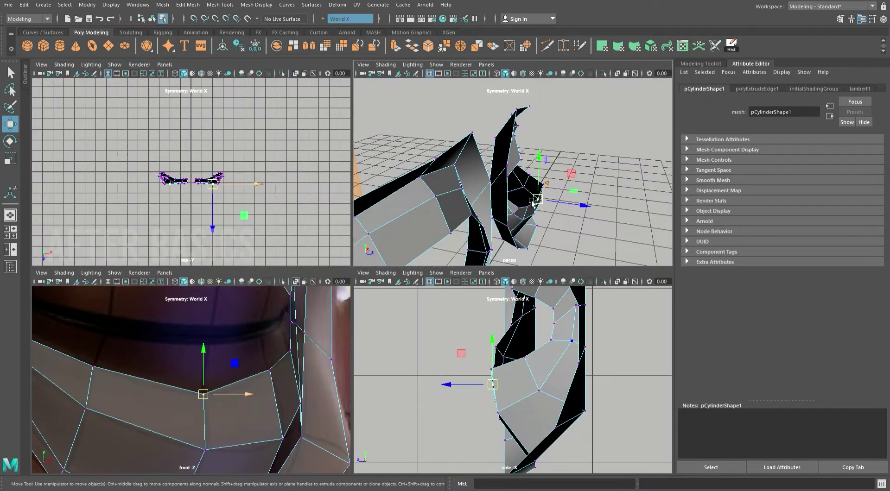
- In the perspective view, shift a rim edge of the eye loop to reshape it
key(space)
mouse_move(408, 199)
alt+mouse_down()
mouse_move(408, 298)
mouse_move(455, 221)
mouse_move(556, 254)
mouse_move(494, 296)
alt+mouse_up()
click(438, 223)
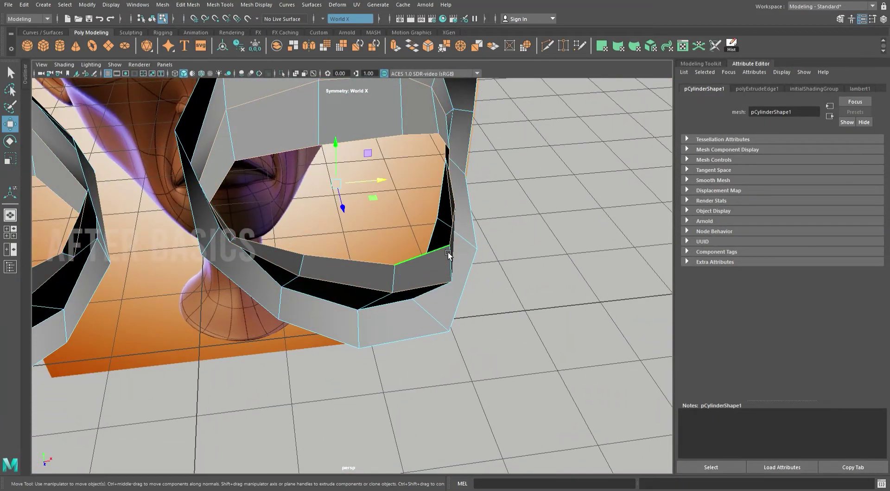
mouse_move(438, 223)
alt+mouse_down()
mouse_move(502, 291)
mouse_move(382, 279)
mouse_move(391, 195)
mouse_move(333, 198)
alt+mouse_up()
click(448, 328)
mouse_move(512, 284)
alt+mouse_down()
mouse_move(516, 314)
mouse_move(572, 298)
mouse_move(545, 182)
alt+mouse_up()
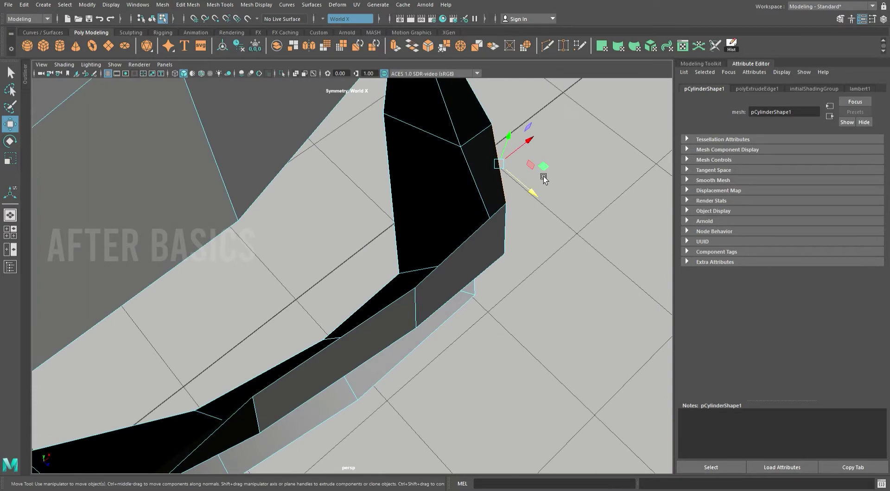
mouse_move(509, 253)
alt+mouse_down()
mouse_move(409, 191)
mouse_move(395, 205)
mouse_move(398, 218)
mouse_move(522, 289)
mouse_move(386, 304)
mouse_move(390, 251)
mouse_move(352, 262)
mouse_move(340, 292)
mouse_move(356, 272)
mouse_move(291, 298)
alt+mouse_up()
click(356, 271)
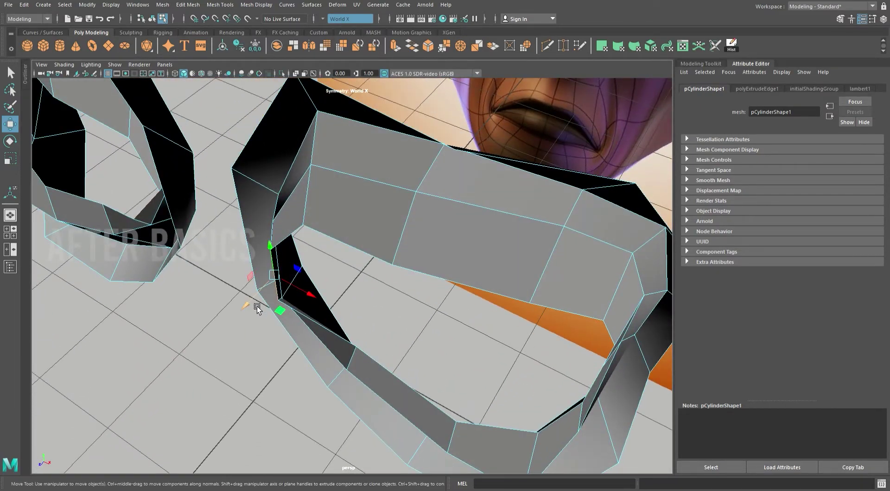
click(314, 312)
alt+drag(313, 311, 377, 264)
- Preview the mask smoothed, inspect it from several angles, then return to low-poly display
key(3)
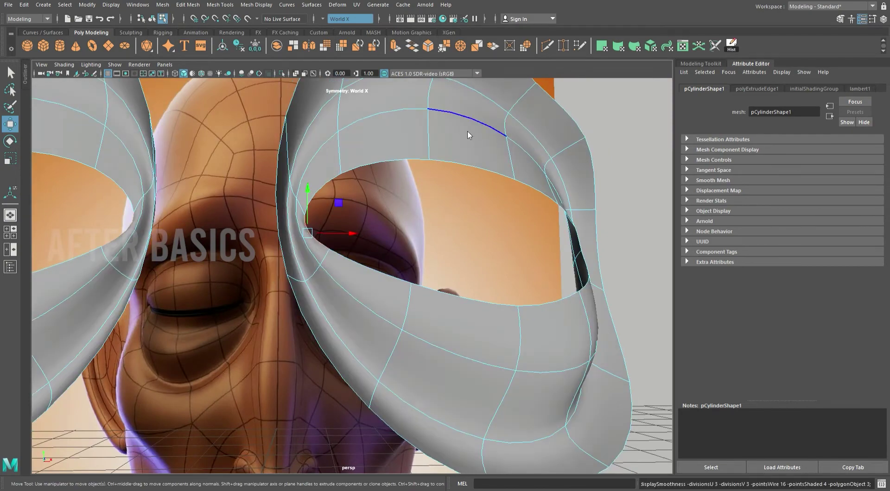
key(F8)
click(590, 190)
mouse_move(590, 191)
alt+mouse_down()
mouse_move(494, 228)
mouse_move(556, 219)
mouse_move(547, 218)
alt+mouse_up()
click(457, 315)
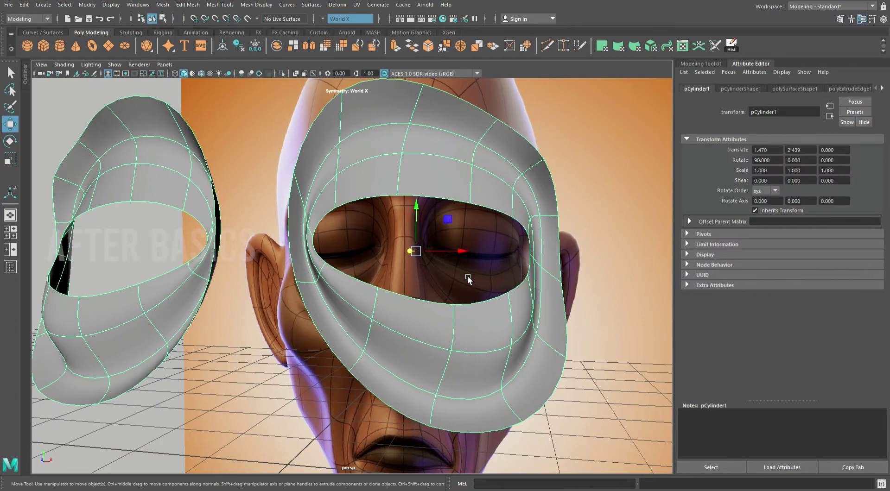
alt+drag(468, 276, 488, 296)
key(1)
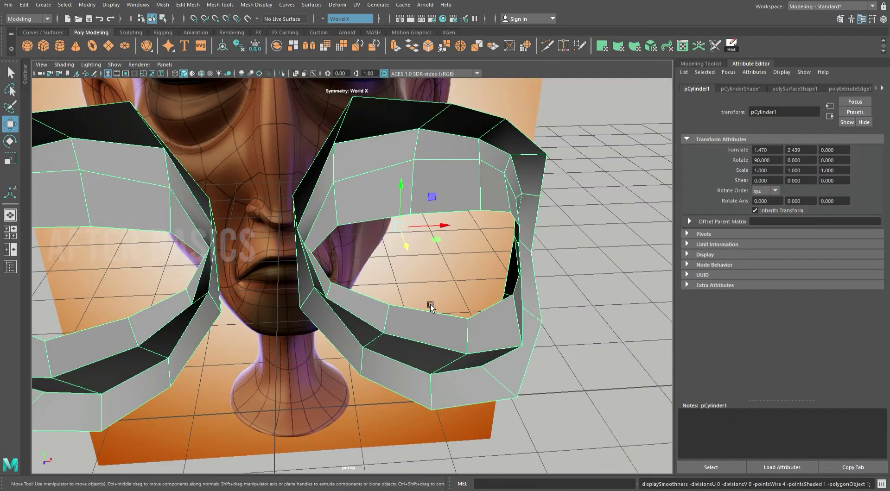
alt+drag(431, 307, 455, 296)
- Move a bottom rim edge of the eye ring sideways to sit along the lower lid
key(F9)
click(422, 288)
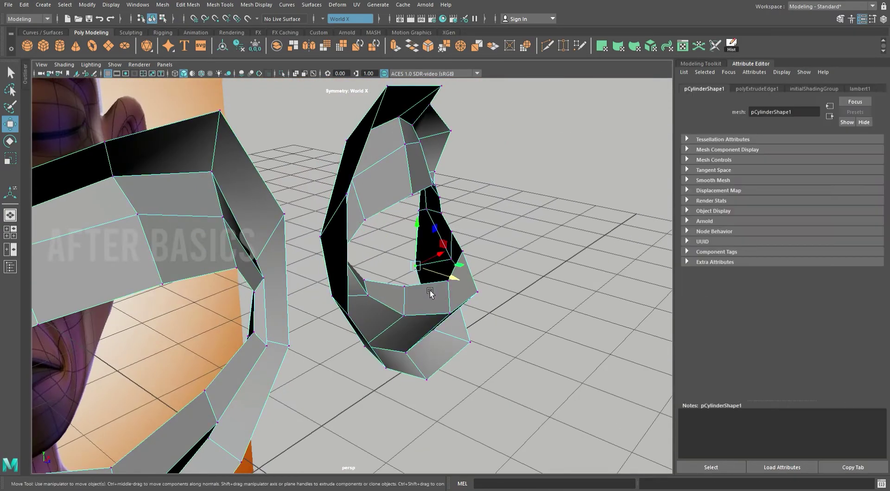
key(F10)
click(432, 290)
alt+drag(431, 293, 527, 309)
click(482, 286)
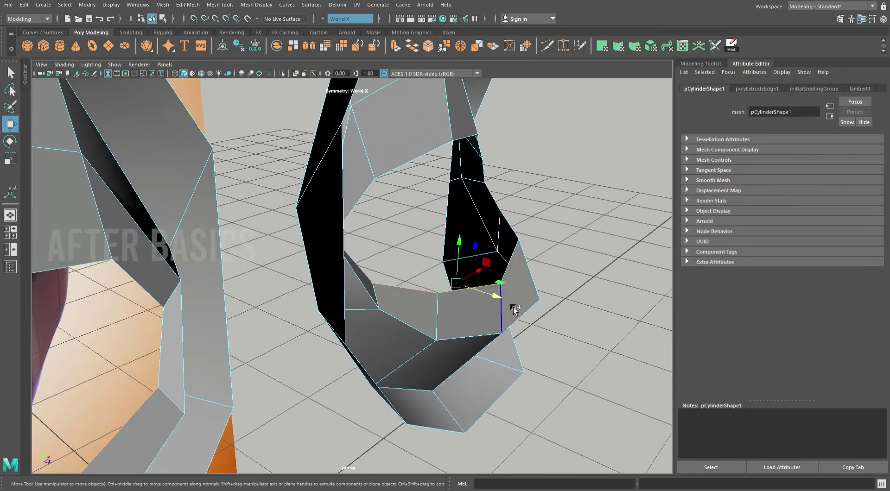
mouse_move(502, 299)
mouse_down()
mouse_move(369, 257)
mouse_move(337, 262)
mouse_move(375, 260)
mouse_up()
alt+right_drag(408, 220, 449, 208)
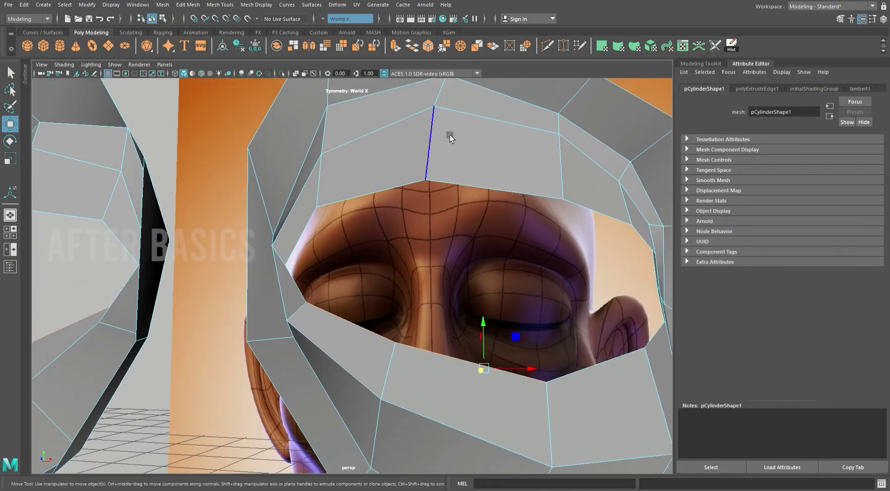
- Inspect the brow loop from new angles with smooth preview on
click(523, 188)
mouse_move(589, 191)
alt+mouse_down()
mouse_move(560, 176)
mouse_move(487, 195)
mouse_move(460, 158)
mouse_move(491, 187)
mouse_move(515, 195)
mouse_move(441, 247)
alt+mouse_up()
key(3)
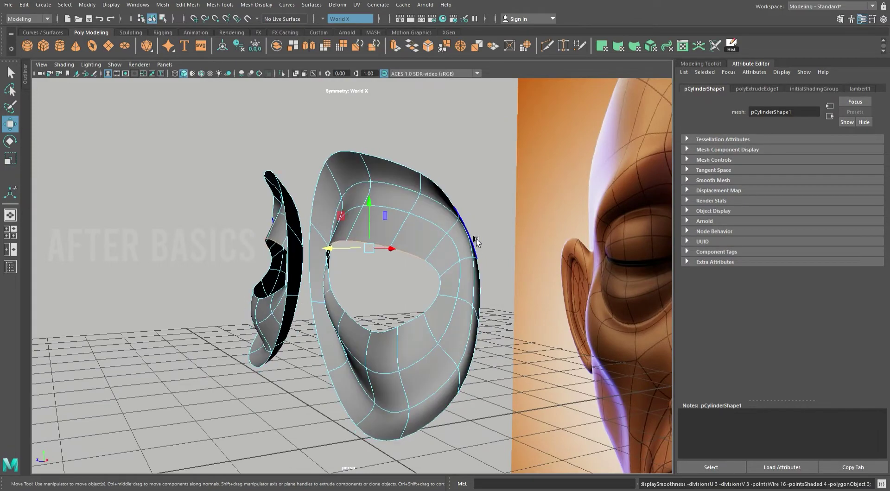
click(561, 200)
mouse_move(535, 248)
alt+mouse_down()
mouse_move(595, 285)
mouse_move(579, 263)
mouse_move(586, 257)
mouse_move(524, 262)
mouse_move(532, 277)
mouse_move(583, 264)
mouse_move(415, 265)
alt+mouse_up()
alt+right_drag(415, 265, 455, 310)
- Pull a lower-rim vertex of the eye loop to reshape the lower rim
click(424, 262)
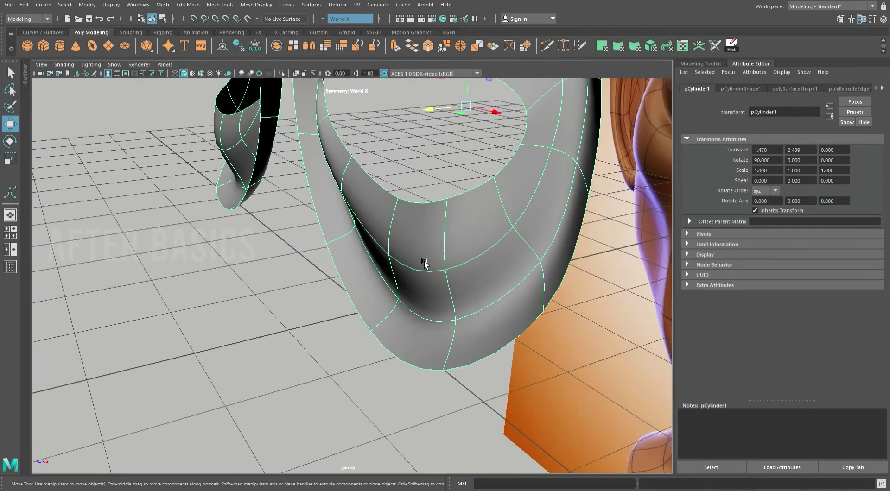
key(F9)
click(432, 269)
alt+drag(432, 268, 481, 307)
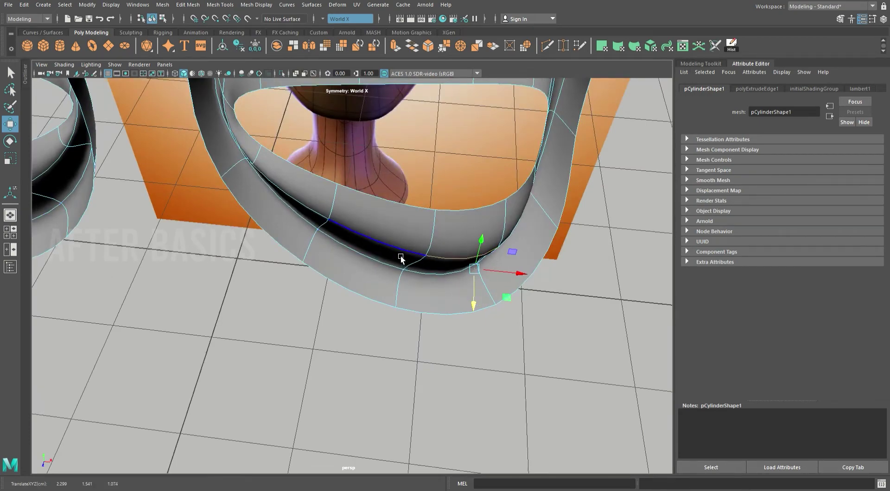
click(378, 261)
drag(383, 285, 381, 296)
mouse_move(441, 281)
alt+mouse_down()
mouse_move(476, 235)
mouse_move(515, 240)
mouse_move(485, 243)
mouse_move(529, 232)
alt+mouse_up()
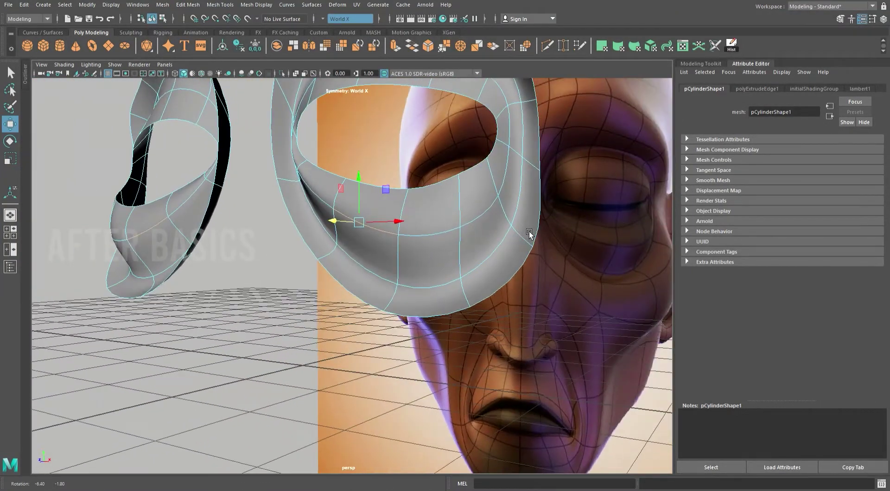
- Maximize and frame the front view of the mesh
key(space)
key(space)
alt+middle_drag(386, 317, 394, 323)
scroll(394, 323, down, 5)
scroll(435, 368, down, 3)
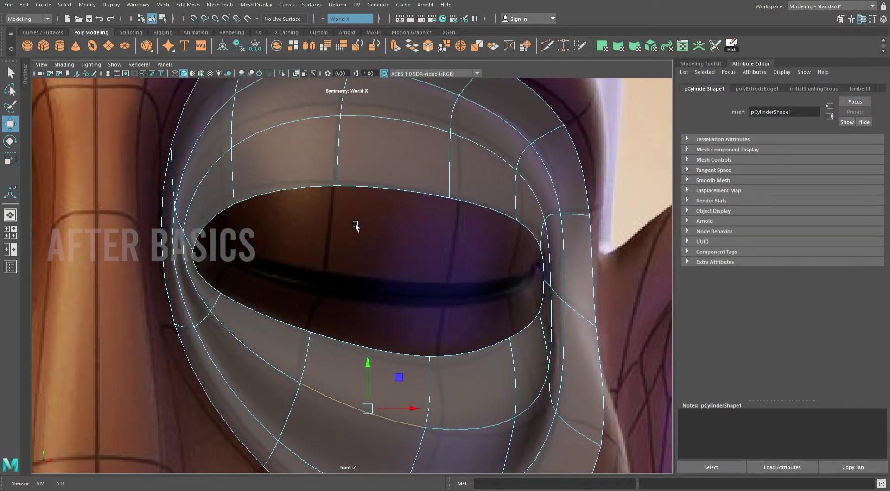
scroll(355, 224, up, 2)
- Extrude the inner eye edge loop, shrink it inward, and lower its top edge
double_click(258, 329)
click(395, 45)
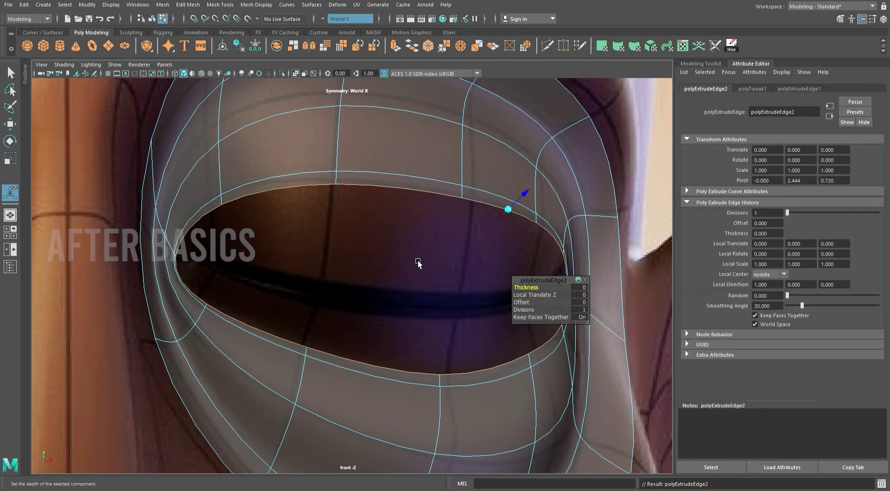
mouse_move(519, 212)
mouse_down()
mouse_move(447, 210)
mouse_move(462, 210)
mouse_up()
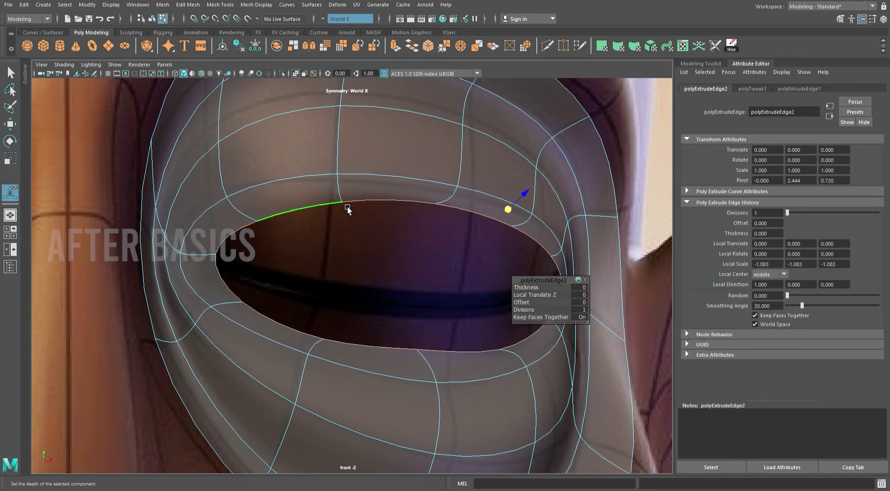
click(400, 203)
key(w)
mouse_move(403, 203)
mouse_down()
mouse_move(375, 275)
mouse_move(385, 285)
mouse_up()
- Drag an eye-edge vertex down onto the eyelid line with smooth preview off
key(F9)
click(514, 240)
drag(538, 232, 546, 293)
key(1)
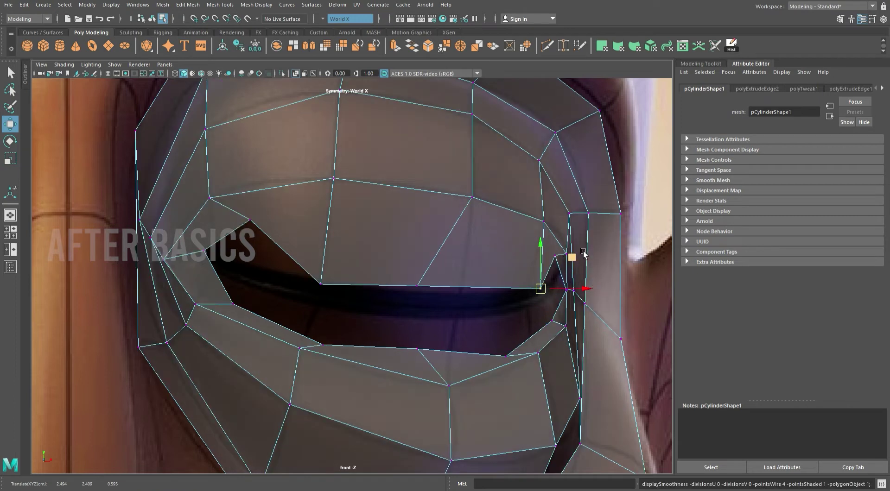
scroll(575, 316, up, 3)
scroll(456, 330, up, 2)
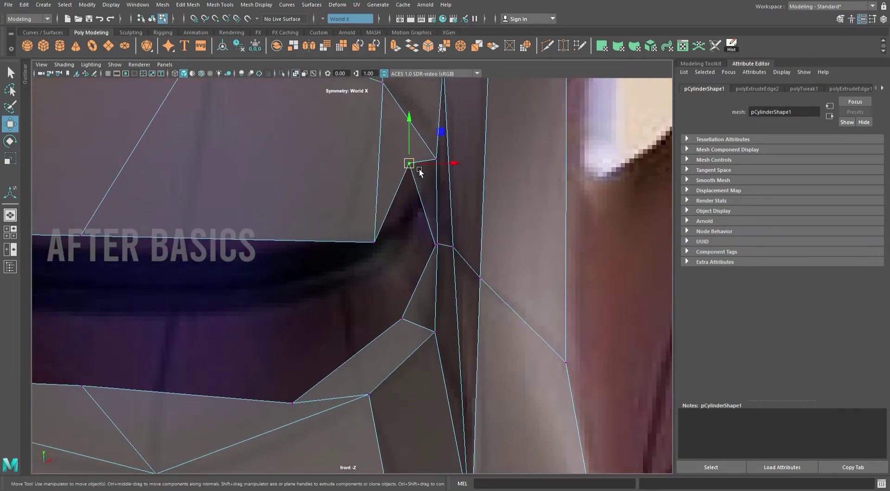
- Adjust the corner vertex up to meet the eye corner
drag(419, 168, 433, 199)
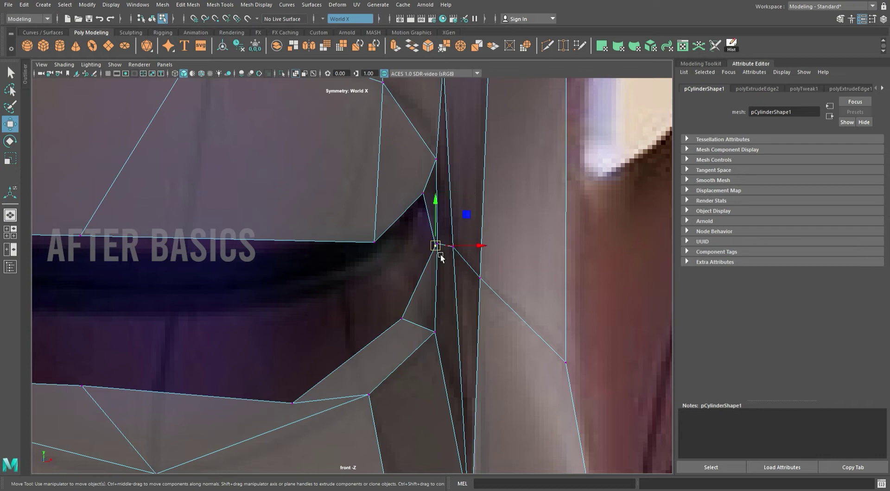
drag(440, 255, 432, 224)
click(373, 298)
click(404, 318)
drag(412, 320, 415, 254)
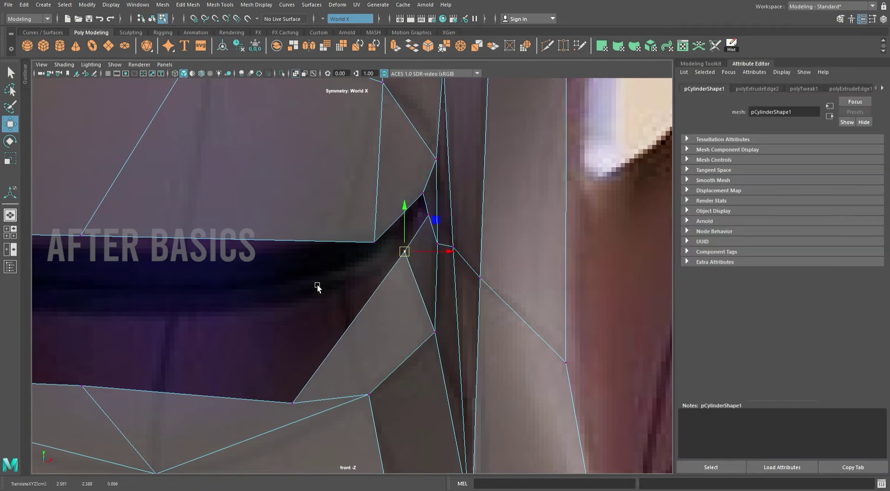
- Move successive vertices along the eye edge up onto the lid line
alt+middle_drag(317, 286, 433, 302)
drag(399, 388, 456, 272)
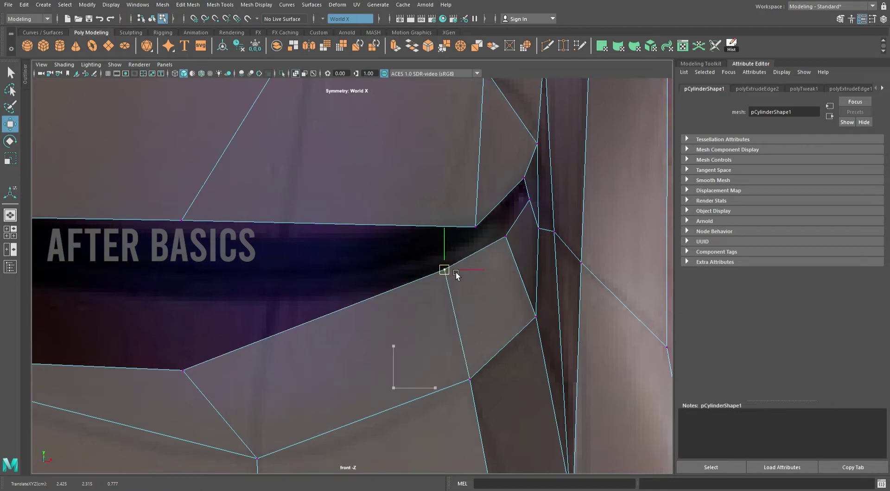
alt+middle_drag(273, 281, 440, 302)
mouse_move(318, 345)
mouse_down()
mouse_move(367, 393)
mouse_move(438, 302)
mouse_up()
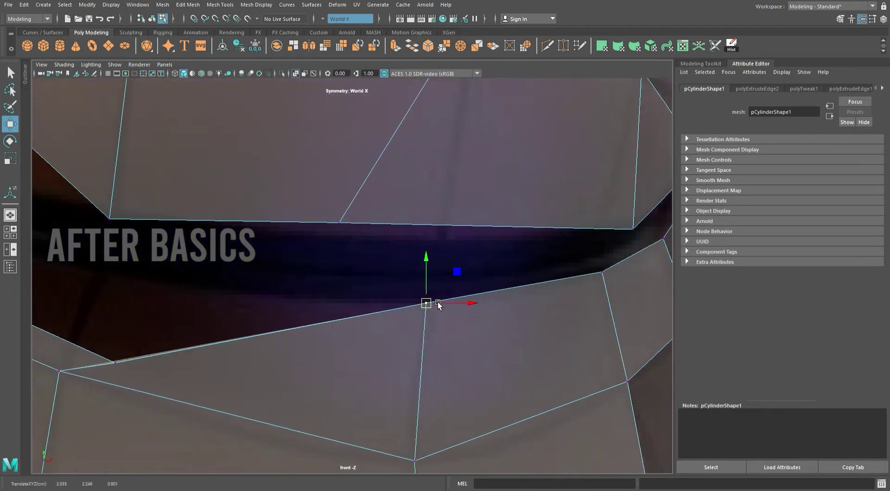
alt+middle_drag(437, 302, 532, 391)
mouse_move(371, 417)
mouse_down()
mouse_move(404, 444)
mouse_move(387, 354)
mouse_up()
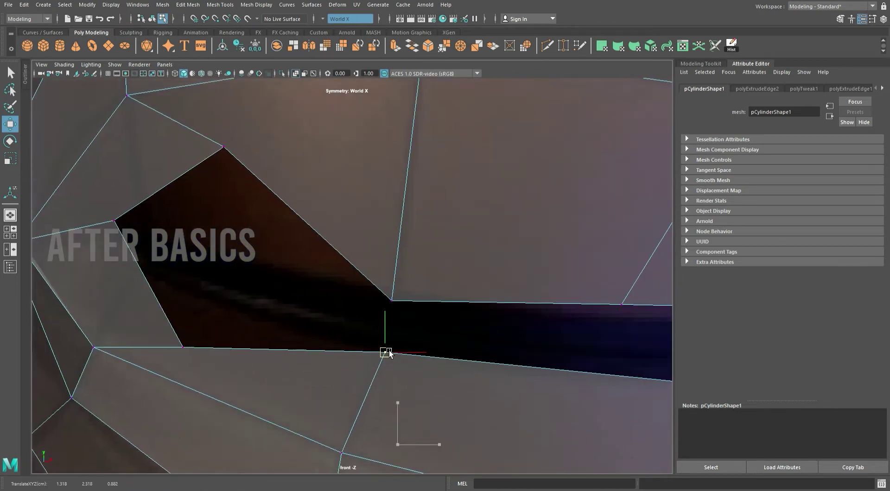
alt+middle_drag(387, 353, 539, 417)
drag(338, 411, 292, 332)
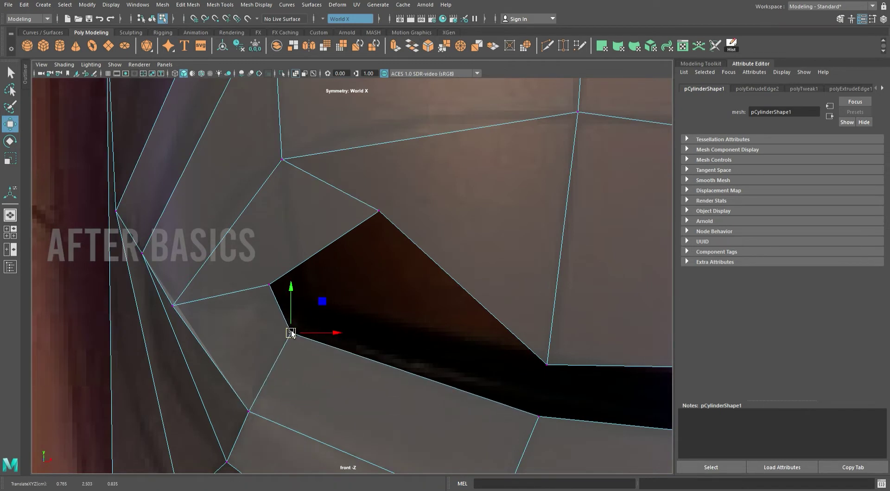
- Pull further vertices onto the eye outline and along the lower-lid edge
alt+middle_drag(262, 292, 341, 341)
drag(362, 334, 330, 351)
mouse_move(447, 242)
mouse_down()
mouse_move(465, 272)
mouse_move(377, 330)
mouse_move(373, 343)
mouse_up()
mouse_move(566, 360)
alt+middle_down()
mouse_move(303, 232)
mouse_move(427, 240)
alt+middle_up()
mouse_move(345, 287)
mouse_down()
mouse_move(368, 251)
mouse_move(466, 288)
mouse_up()
alt+middle_drag(667, 246, 577, 318)
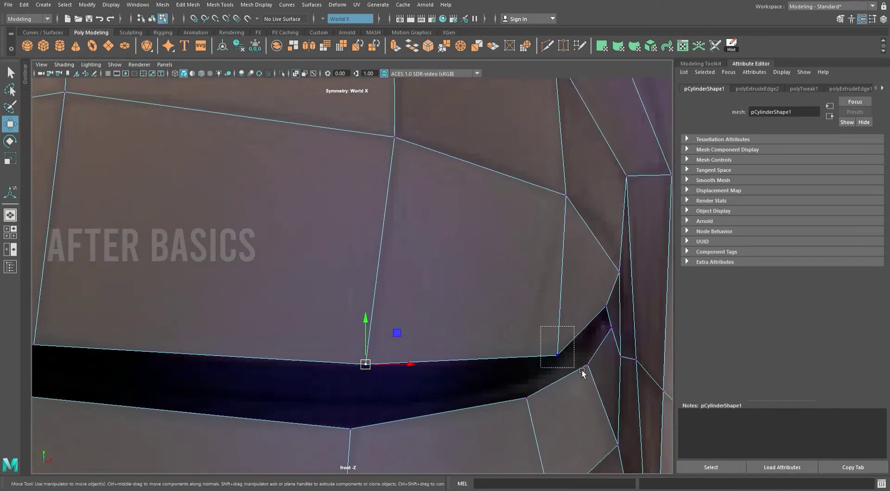
drag(564, 361, 534, 364)
- Pull the eye-corner vertex left and up along the slit onto the nose-side edge
alt+middle_drag(592, 276, 531, 276)
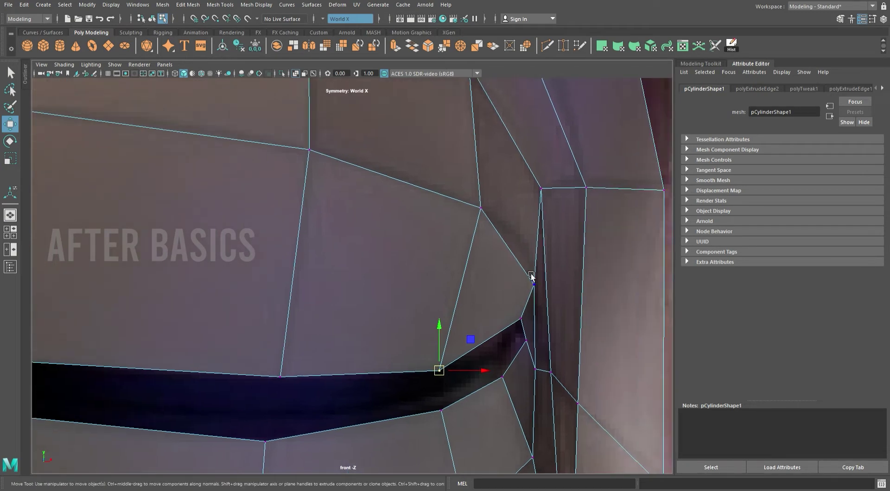
drag(540, 287, 538, 261)
alt+middle_drag(552, 322, 542, 285)
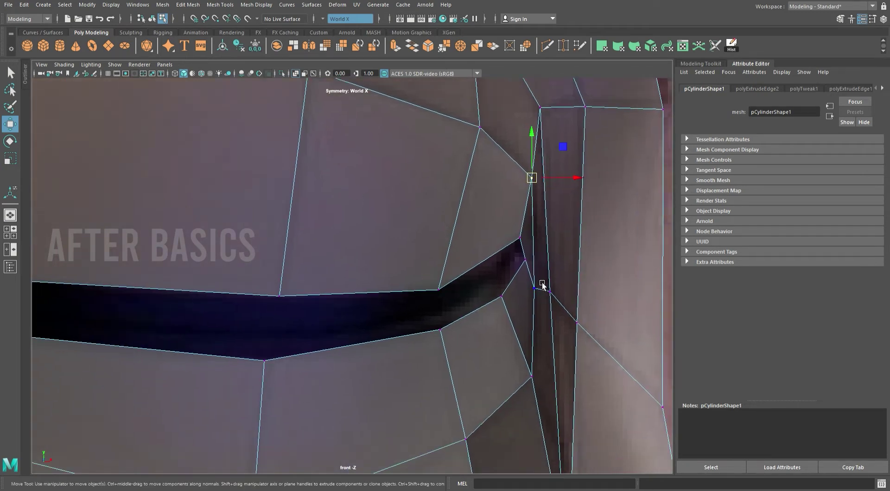
drag(547, 297, 544, 271)
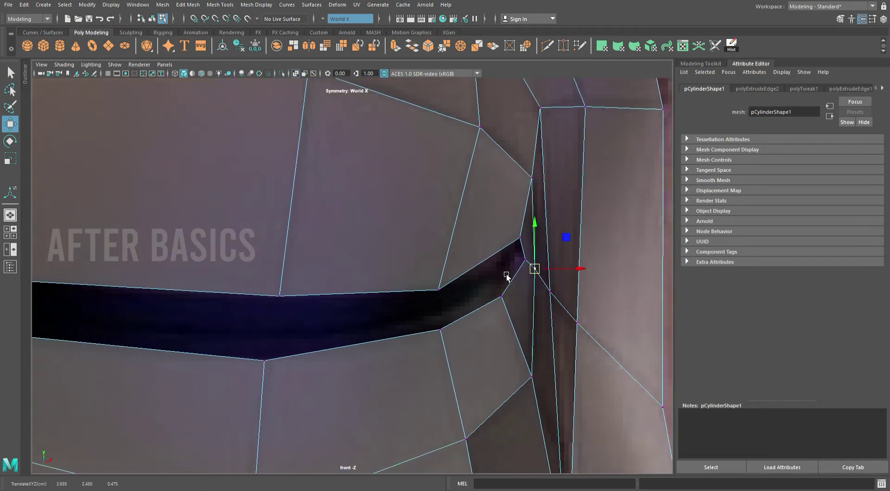
click(525, 262)
mouse_move(525, 262)
mouse_down()
mouse_move(516, 263)
mouse_move(522, 252)
mouse_up()
- Nudge the remaining corner vertices onto the eye-slit outline
click(523, 234)
alt+middle_drag(522, 252, 587, 289)
click(574, 280)
mouse_move(388, 325)
alt+middle_down()
mouse_move(407, 287)
mouse_move(193, 271)
alt+middle_up()
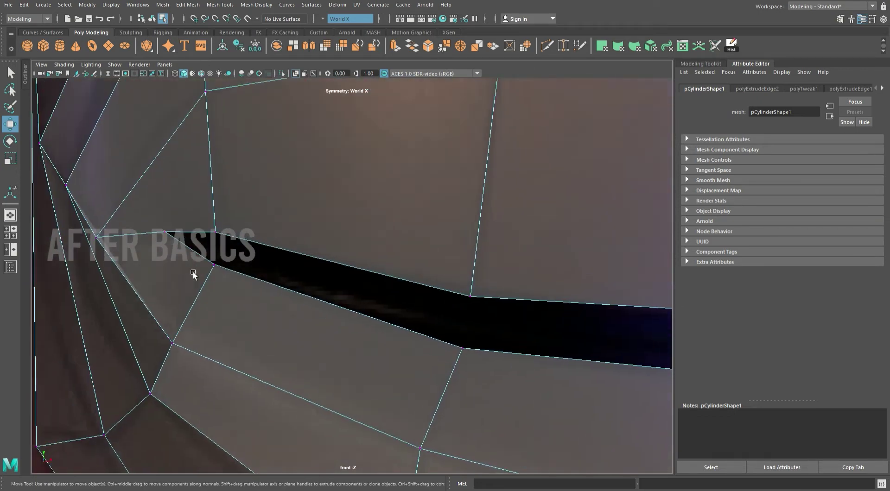
scroll(193, 271, down, 1)
scroll(249, 272, down, 4)
- Move the inner eye-corner vertices up beside the nose to straighten the nose-side edge
click(277, 264)
scroll(366, 283, up, 2)
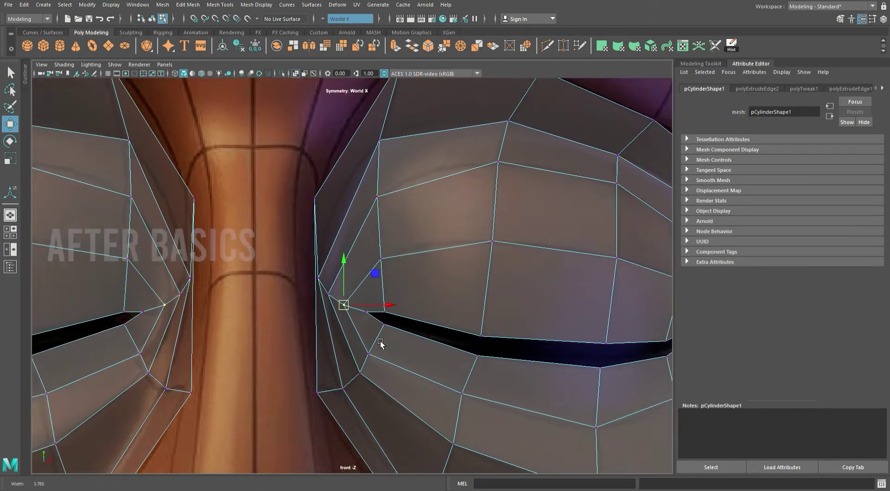
scroll(380, 343, up, 1)
click(324, 294)
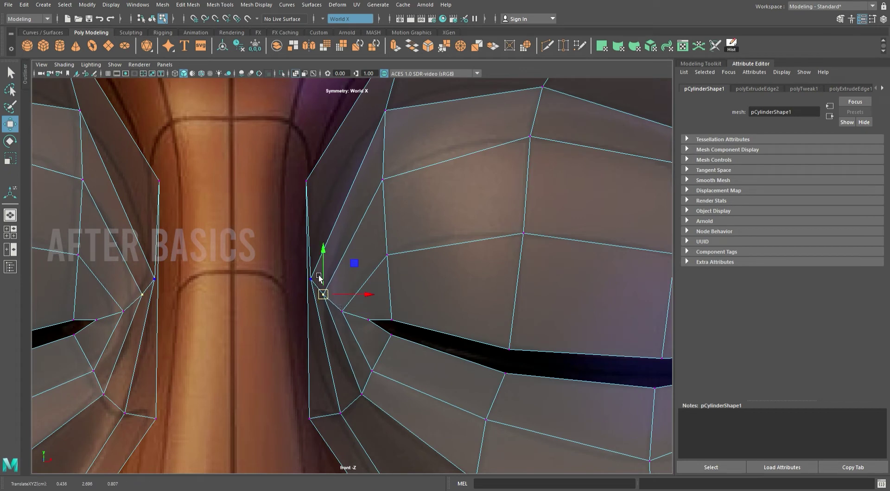
mouse_move(298, 169)
mouse_down()
mouse_move(328, 192)
mouse_move(320, 180)
mouse_up()
click(310, 419)
drag(310, 418, 312, 409)
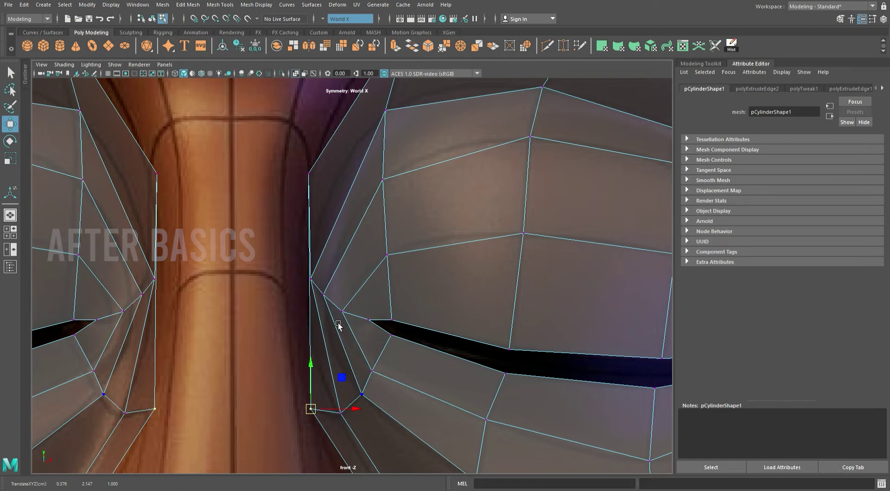
- Orbit the perspective view to check the mask, then reframe the nose edges in front view
mouse_move(367, 225)
alt+middle_down()
mouse_move(346, 302)
mouse_move(353, 320)
mouse_move(349, 240)
mouse_move(406, 240)
alt+middle_up()
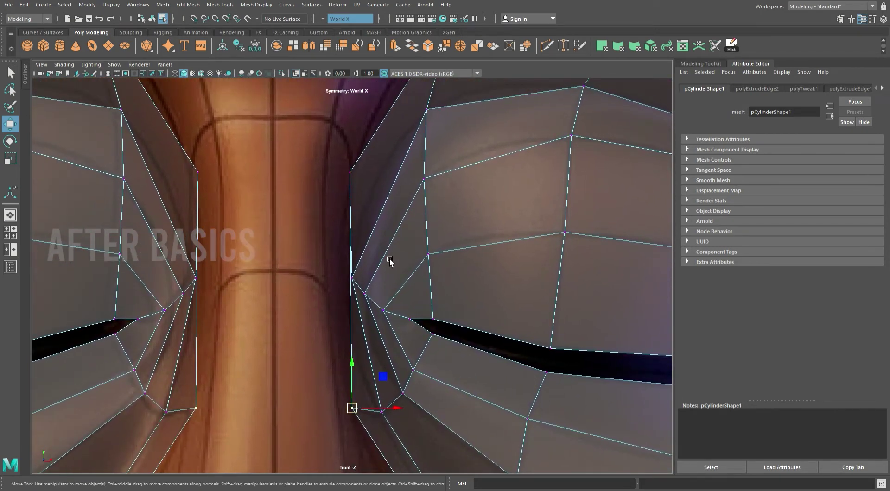
key(space)
key(space)
mouse_move(567, 172)
alt+mouse_down()
mouse_move(449, 244)
mouse_move(531, 300)
mouse_move(437, 278)
mouse_move(383, 226)
alt+mouse_up()
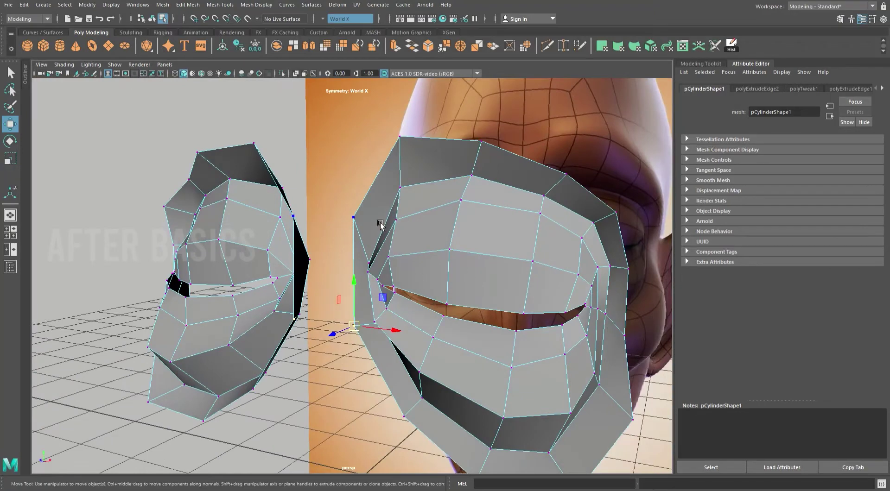
key(space)
key(space)
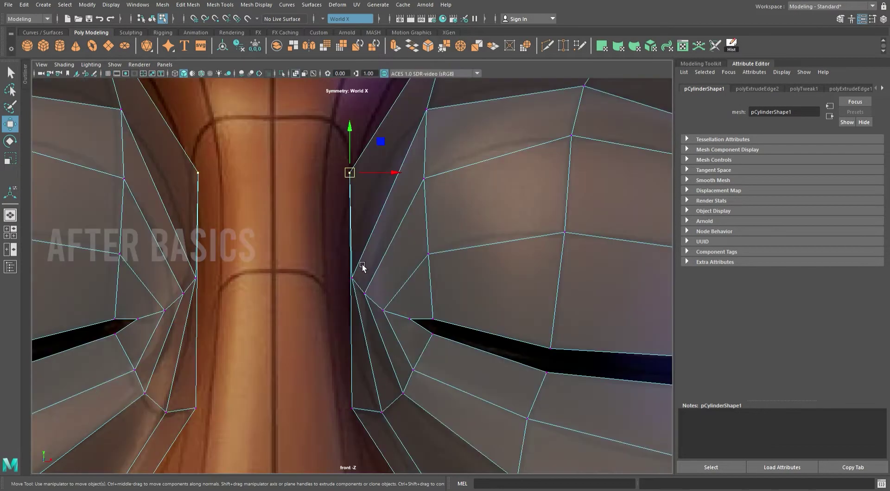
alt+middle_drag(380, 308, 385, 401)
scroll(426, 331, down, 3)
scroll(420, 328, up, 2)
alt+middle_drag(413, 342, 467, 232)
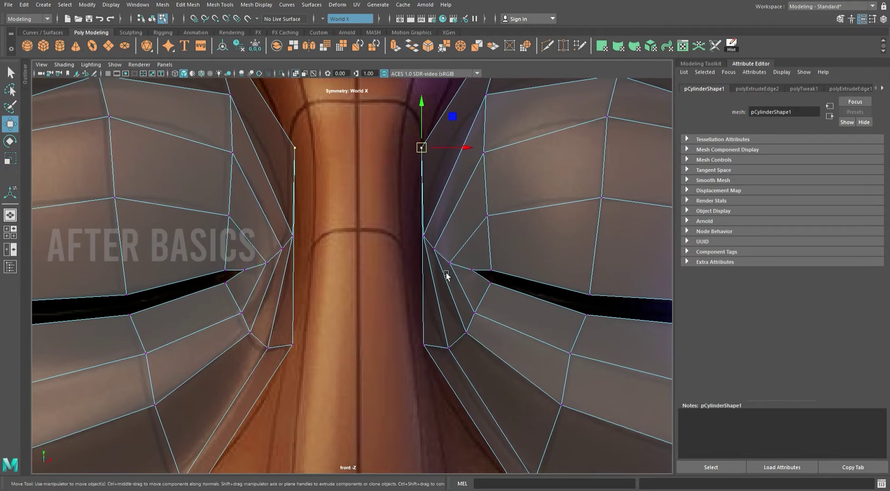
click(431, 291)
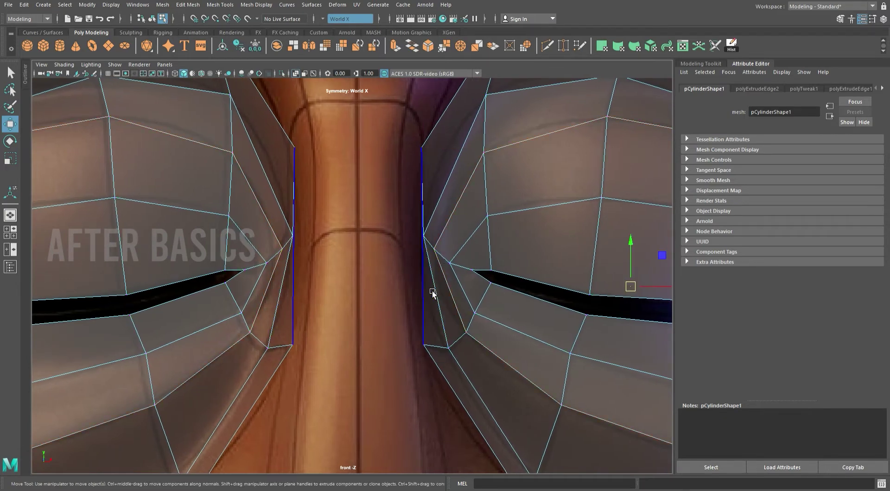
- Bridge the two nose-side edges with a multi-division strip and spread its inner edges symmetrically
click(432, 293)
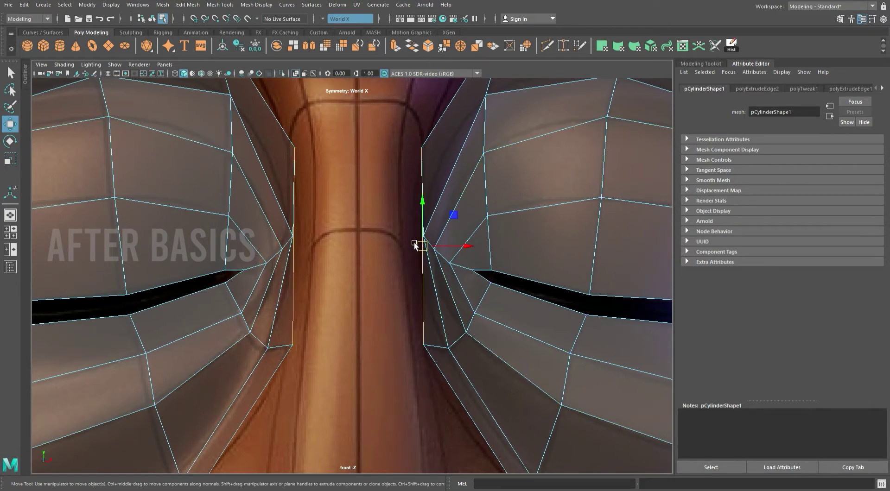
shift+right_drag(413, 242, 512, 276)
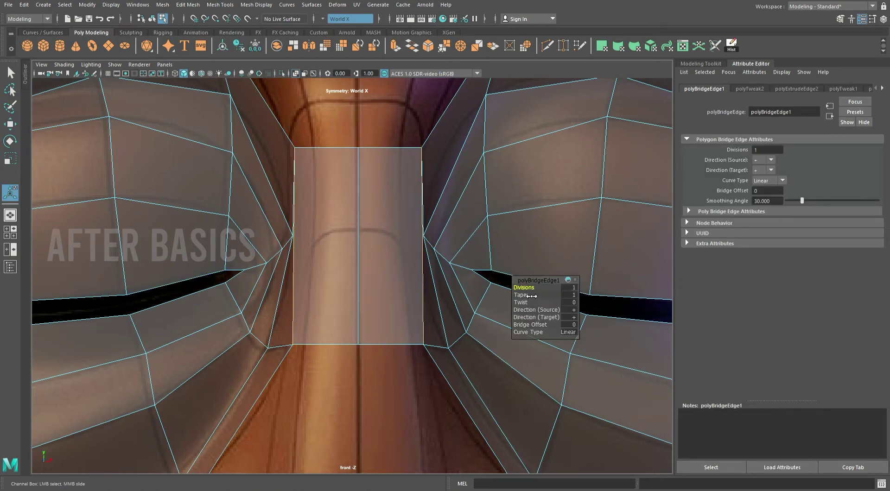
click(352, 204)
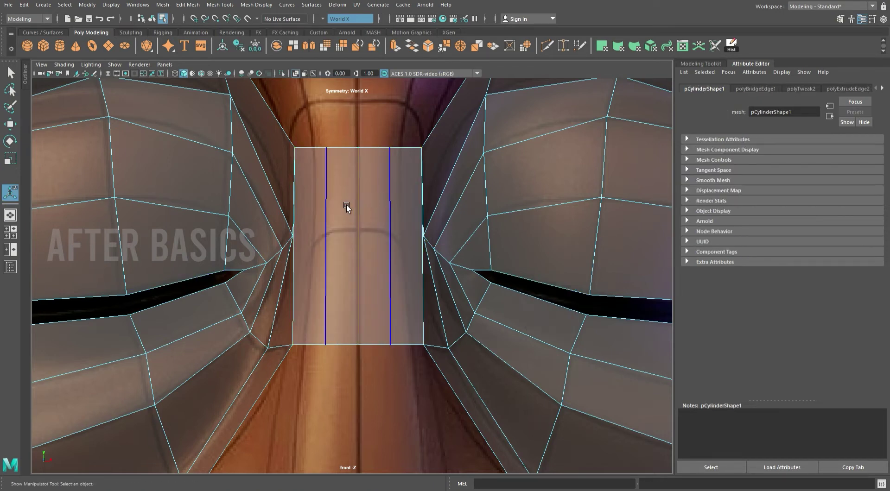
key(w)
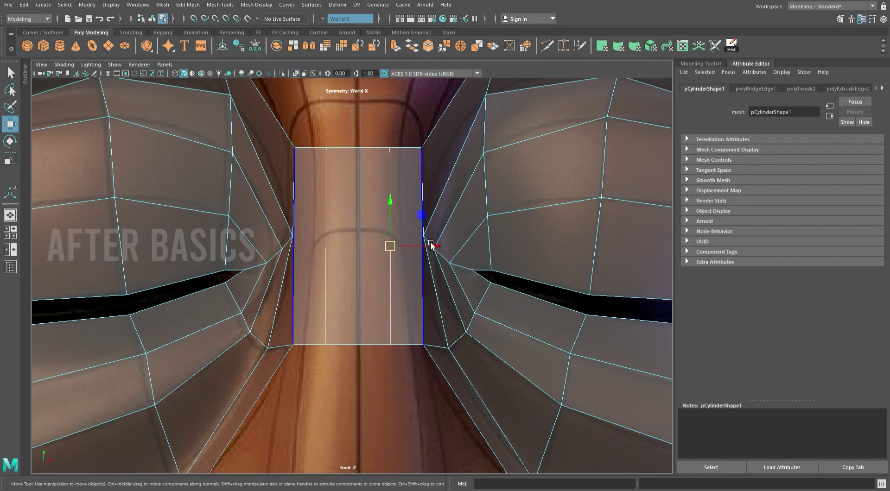
drag(431, 245, 446, 246)
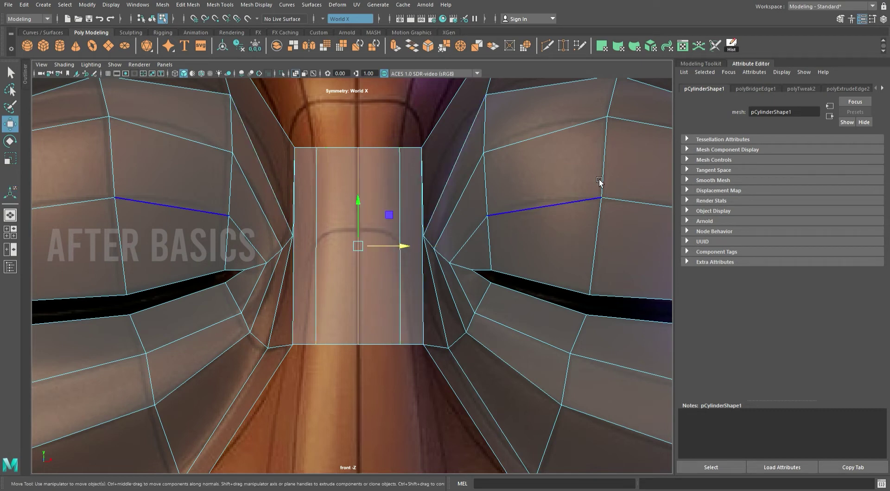
- Extrude the nose-bridge edges forward in the side view
key(space)
key(space)
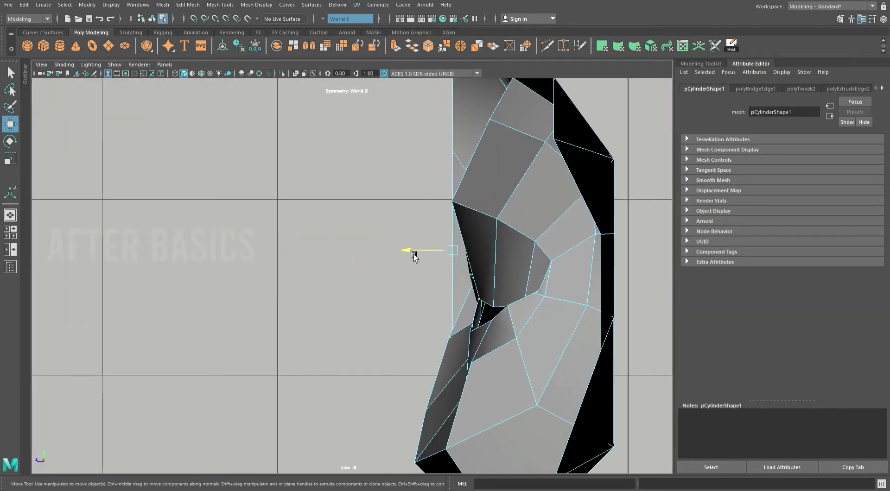
shift+drag(415, 254, 389, 252)
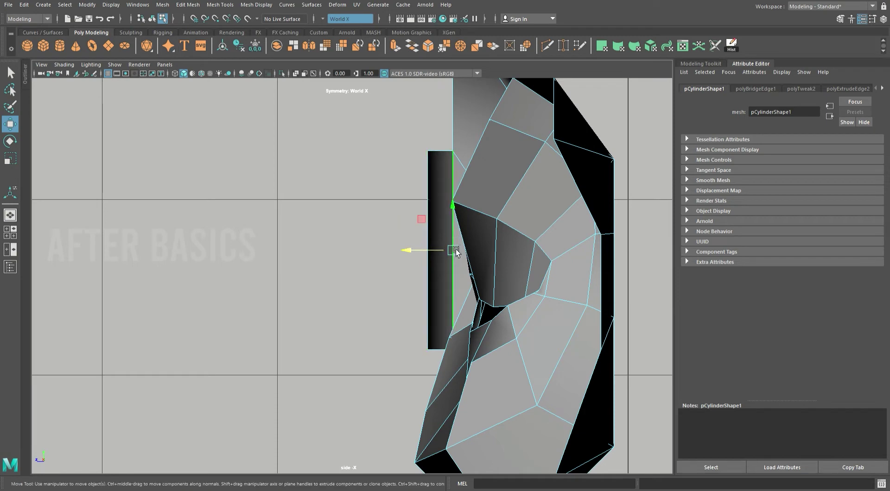
drag(427, 258, 416, 253)
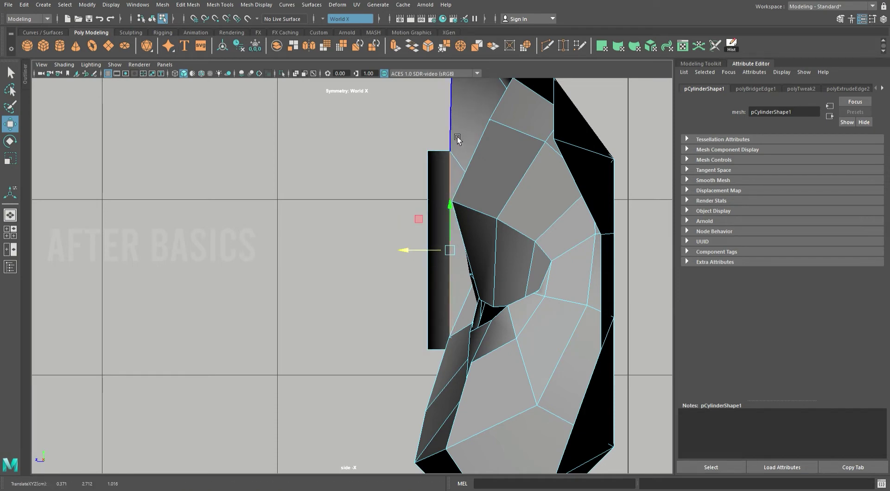
key(space)
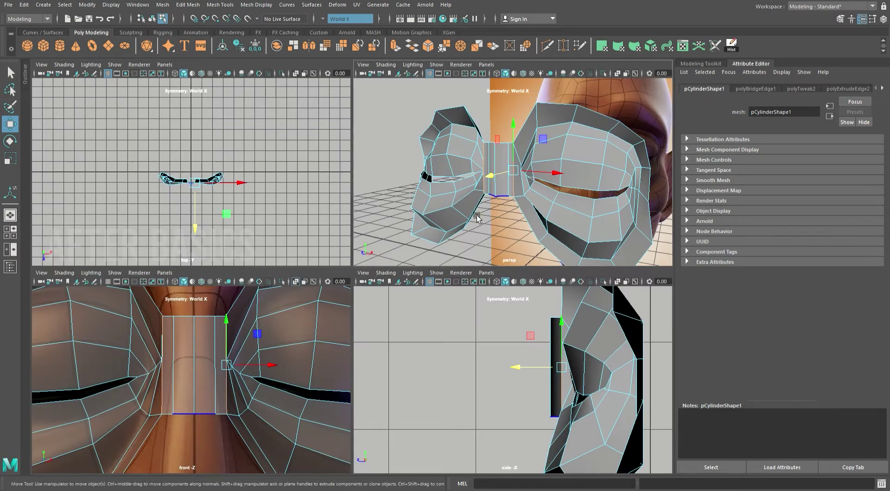
- Inspect the bridge strip in perspective and reselect its left edge
key(space)
mouse_move(495, 282)
alt+mouse_down()
mouse_move(457, 280)
mouse_move(424, 371)
alt+mouse_up()
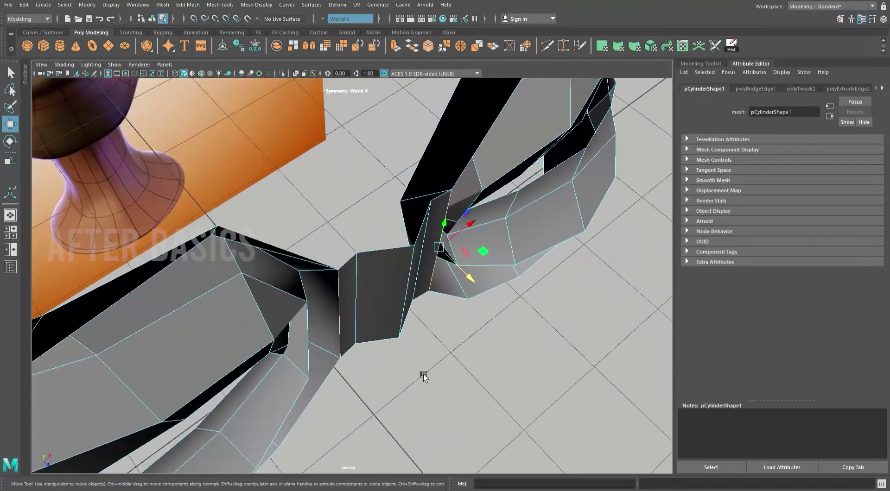
key(ctrl+z)
key(ctrl+z)
click(375, 306)
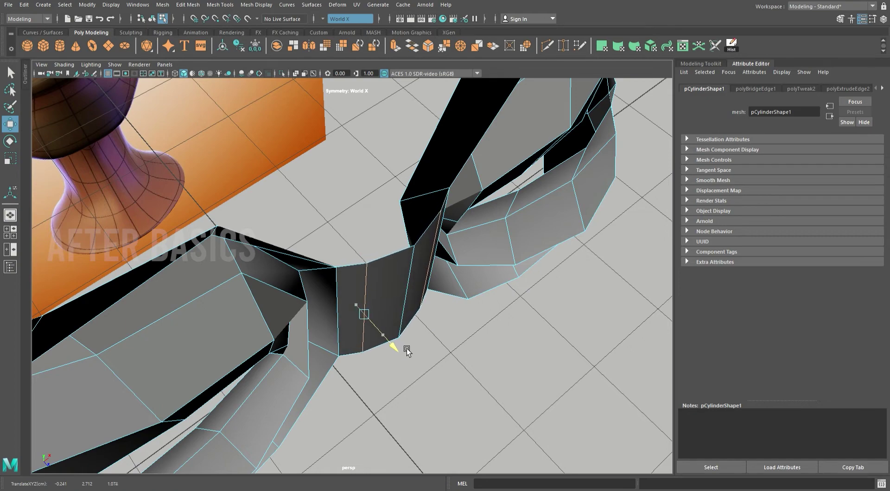
alt+drag(429, 331, 312, 261)
- In the full-size side view, pull the strip's bottom vertex forward so the strip slants
key(space)
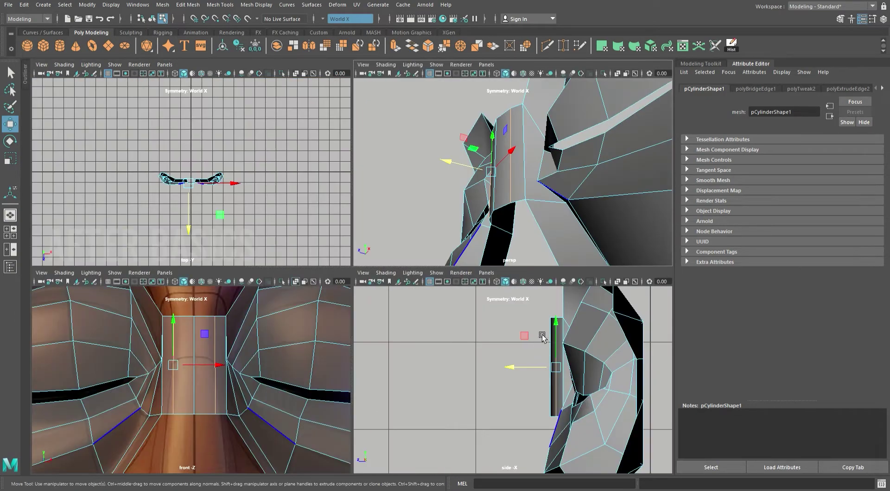
key(space)
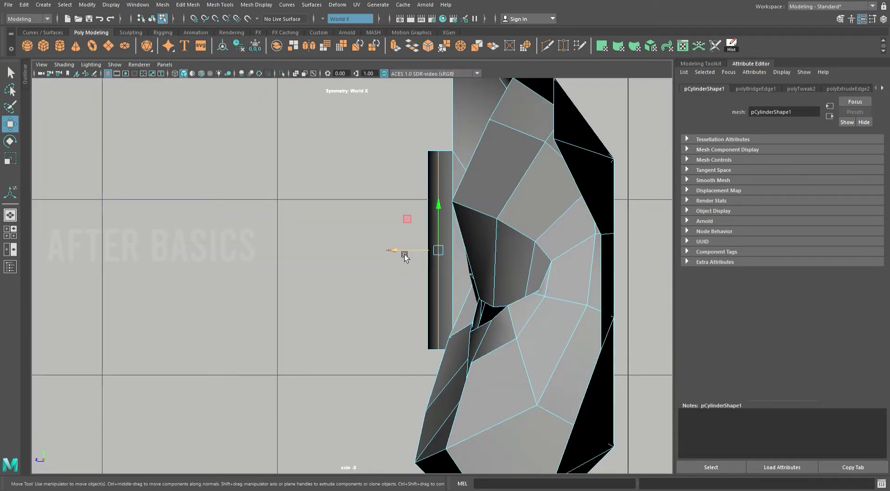
key(F9)
click(425, 348)
drag(421, 351, 374, 350)
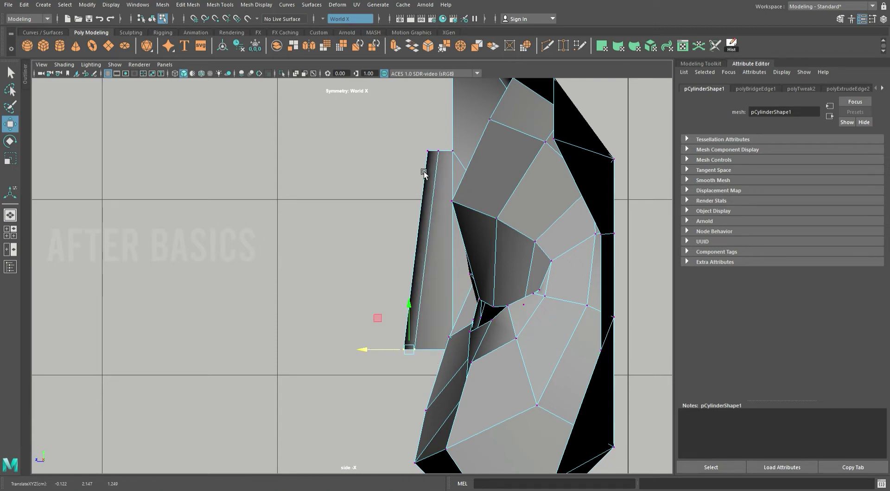
key(space)
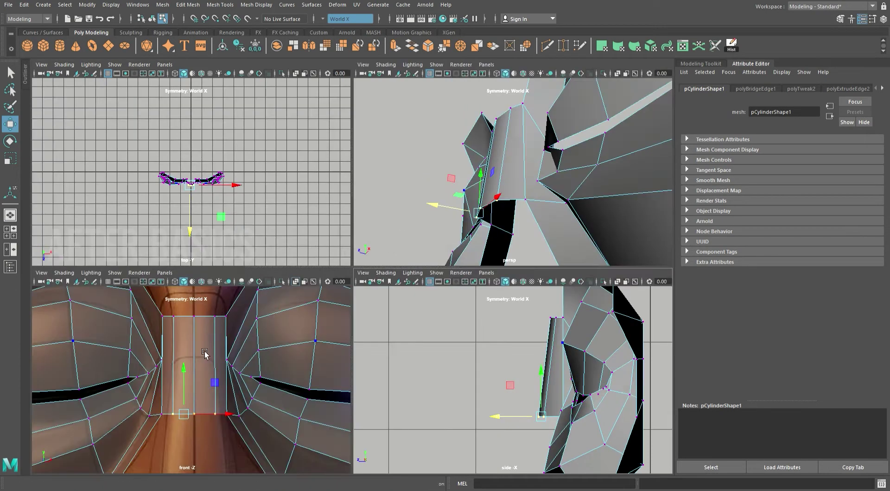
key(space)
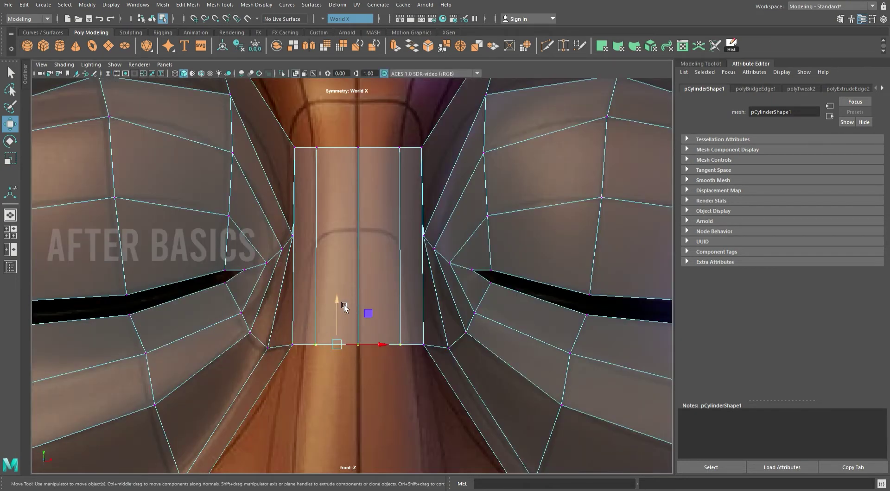
- Reposition the strip's vertices, raising its edges and spreading its top and side vertices outward
drag(345, 307, 339, 203)
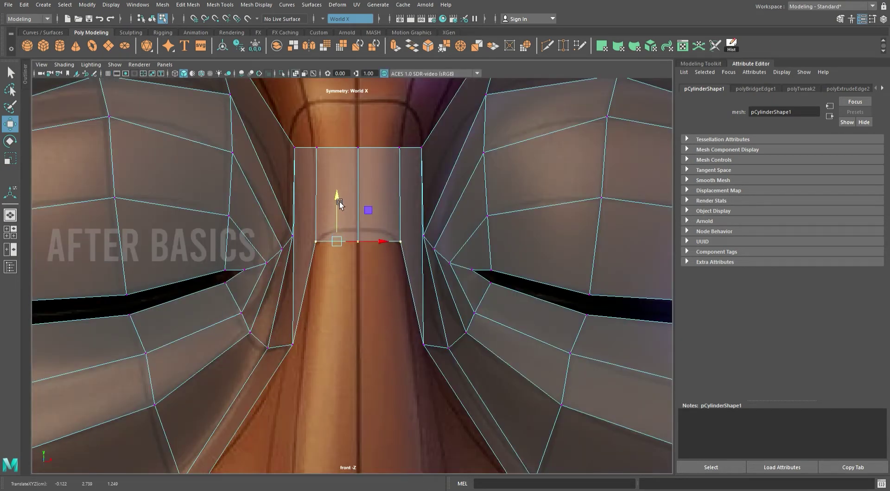
click(362, 247)
mouse_move(366, 193)
middle_down()
mouse_move(364, 182)
mouse_move(368, 267)
middle_up()
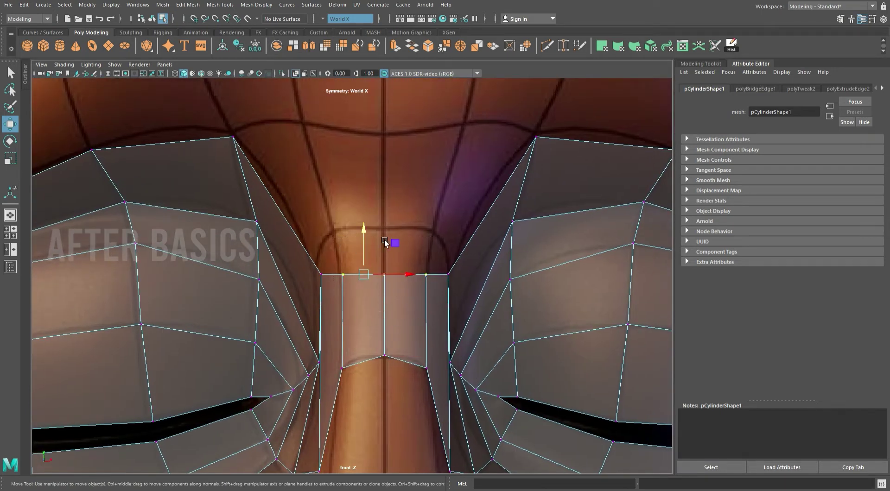
drag(384, 241, 375, 188)
click(351, 233)
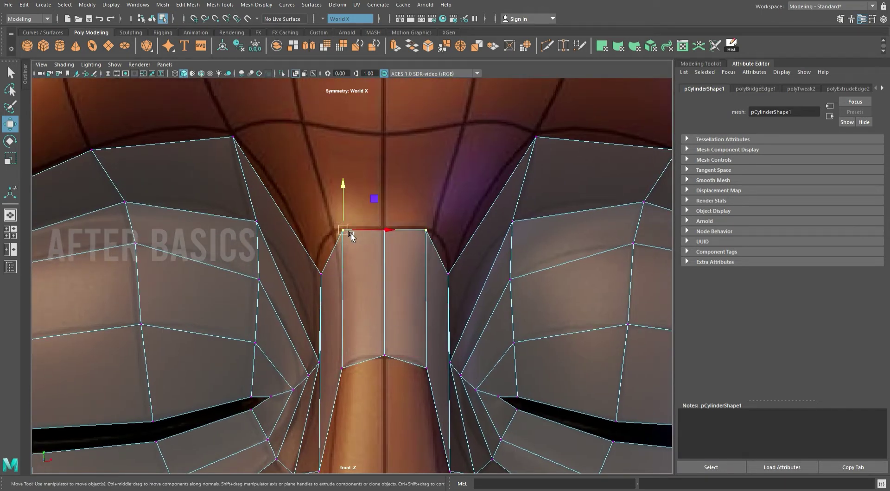
drag(353, 234, 339, 232)
click(321, 275)
drag(325, 274, 318, 276)
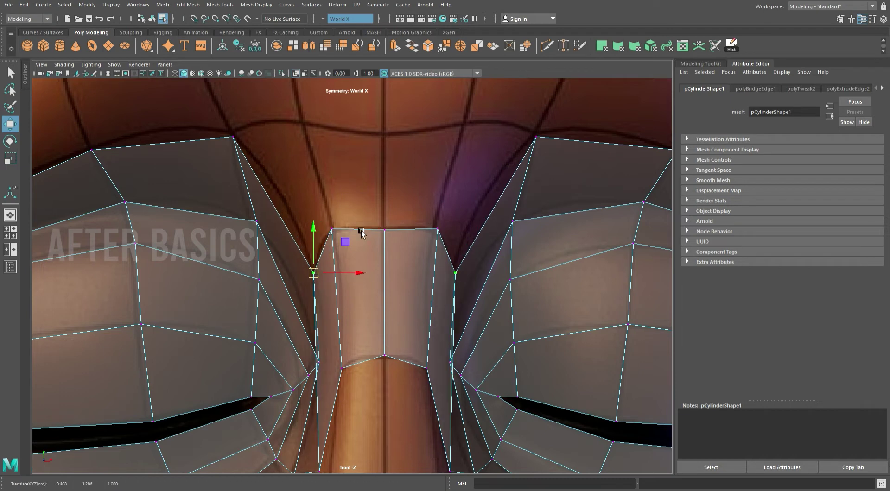
alt+middle_drag(352, 244, 346, 285)
alt+middle_drag(491, 243, 413, 263)
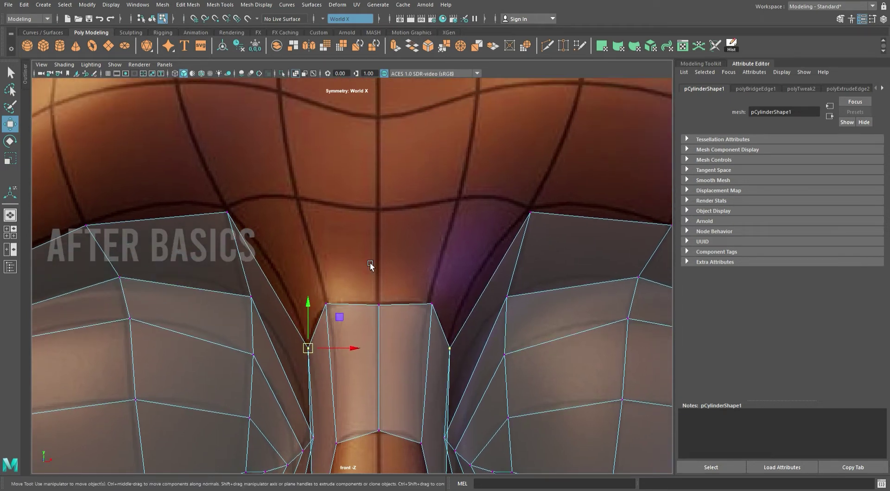
- Extrude the strip's top edge up to the brow line and weld a side vertex to the eye corner
key(F10)
click(260, 257)
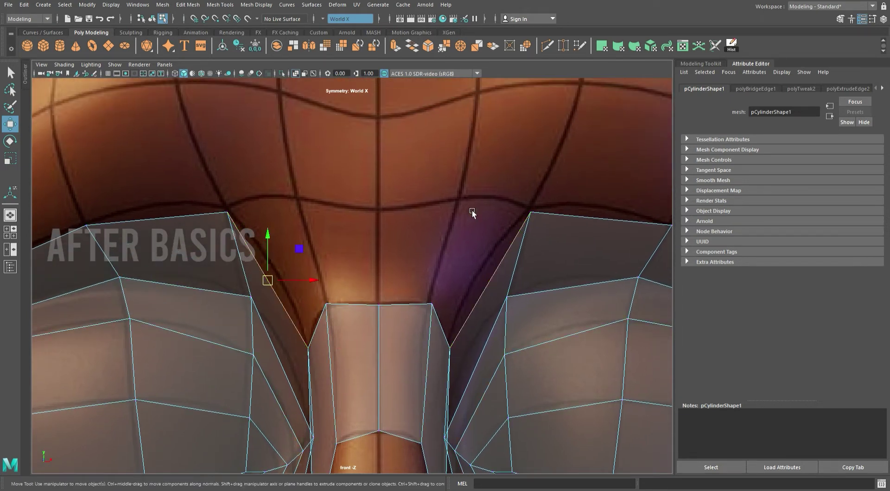
click(372, 316)
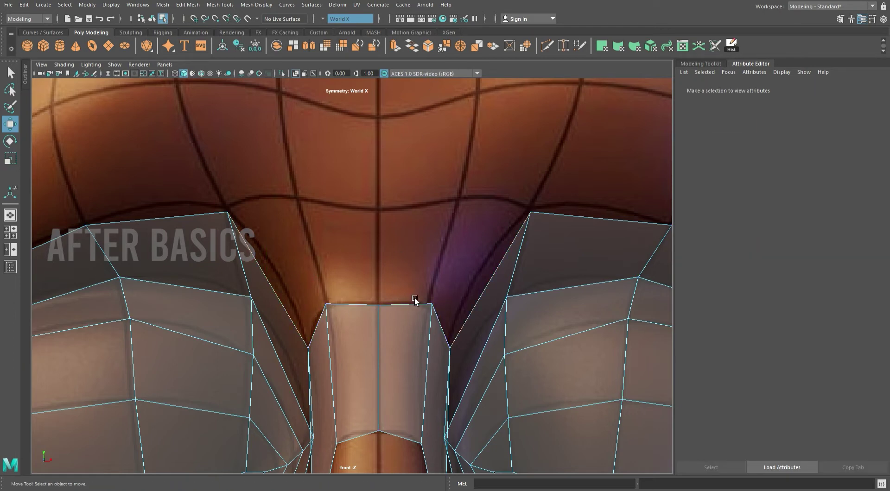
click(413, 304)
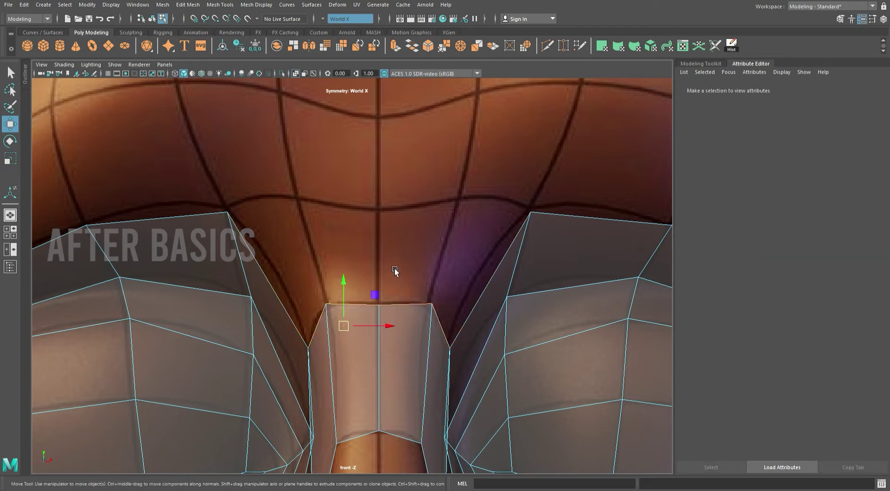
shift+drag(349, 285, 348, 193)
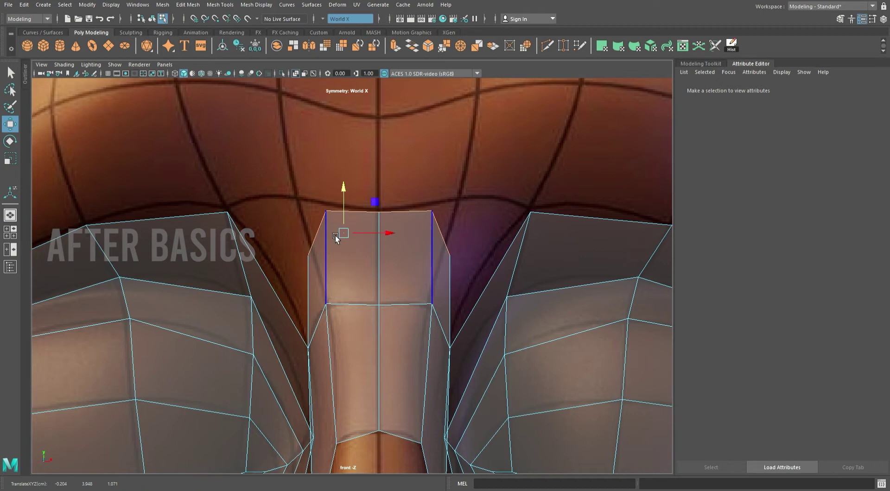
key(F9)
click(313, 263)
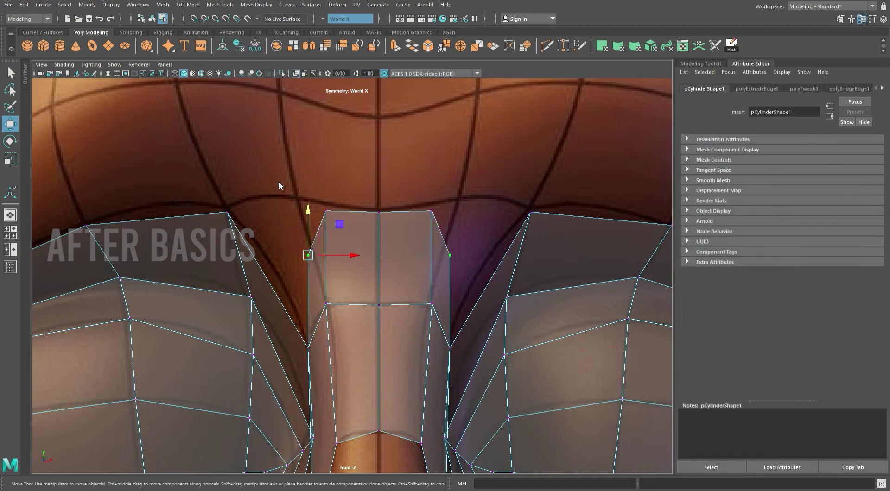
shift+right_drag(285, 208, 285, 223)
- Weld the mirrored vertex onto the other eye corner and pull the top vertex along the brow
drag(307, 255, 227, 213)
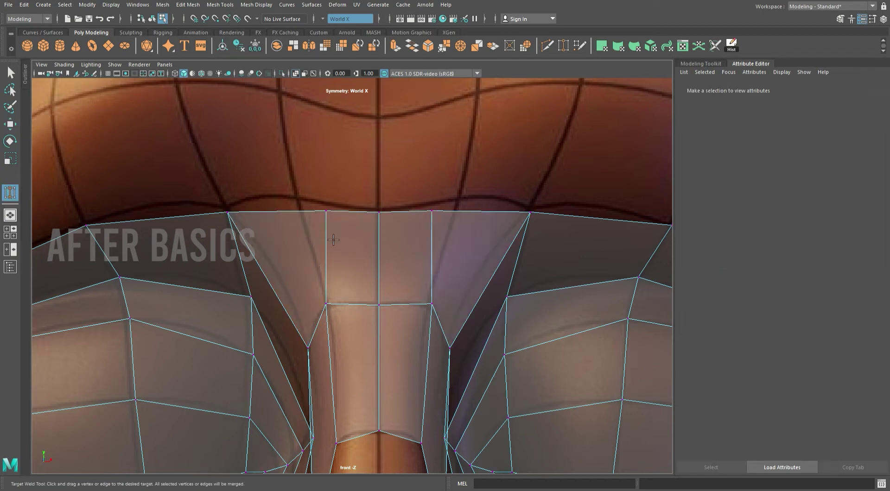
key(w)
click(325, 212)
drag(326, 211, 304, 196)
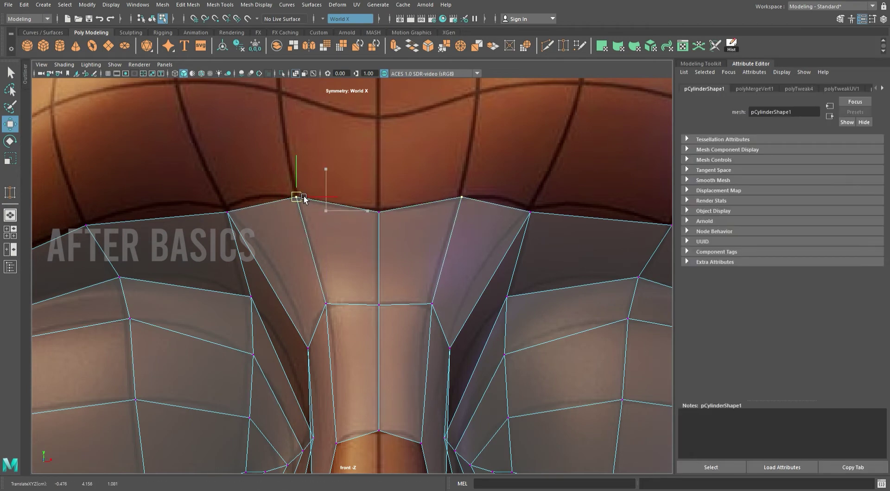
mouse_move(304, 196)
alt+middle_down()
mouse_move(438, 273)
mouse_move(429, 294)
alt+middle_up()
alt+middle_drag(483, 277, 471, 260)
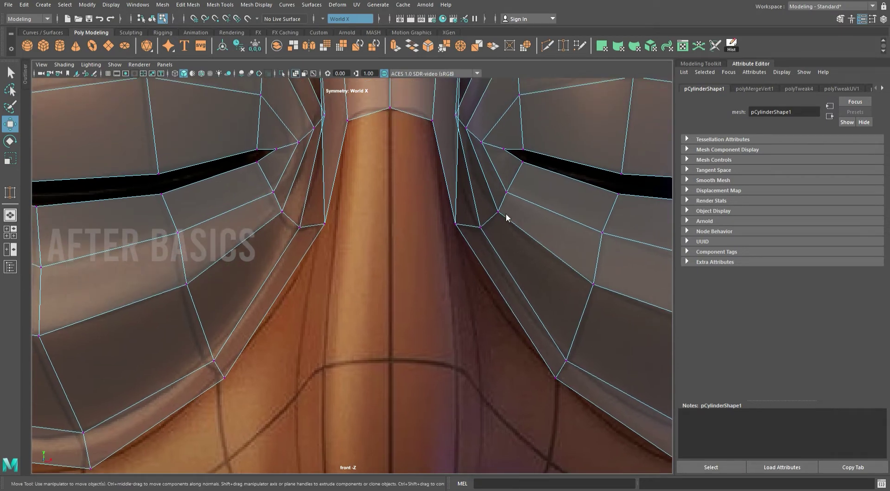
- Select the edge loops along the nose sides and bridge faces between them
key(F10)
click(521, 326)
double_click(524, 326)
click(419, 51)
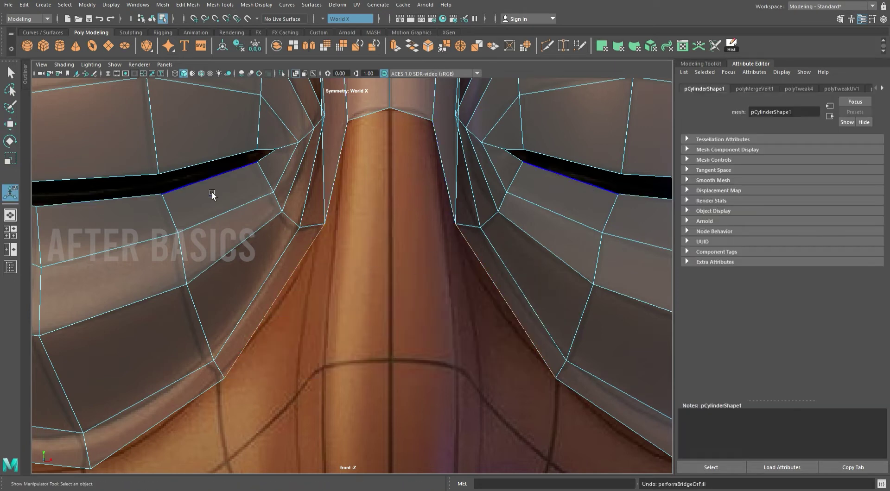
click(351, 150)
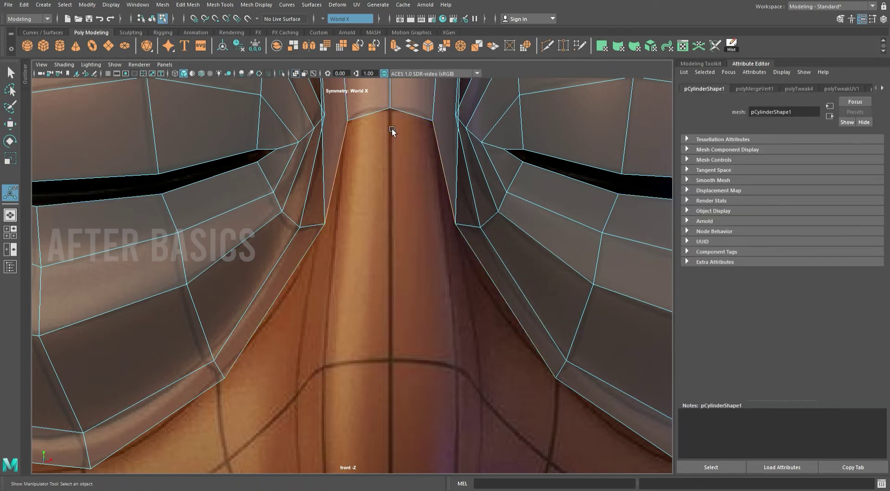
- Select the top nose edges and extrude them with Ctrl+E
double_click(379, 116)
click(13, 125)
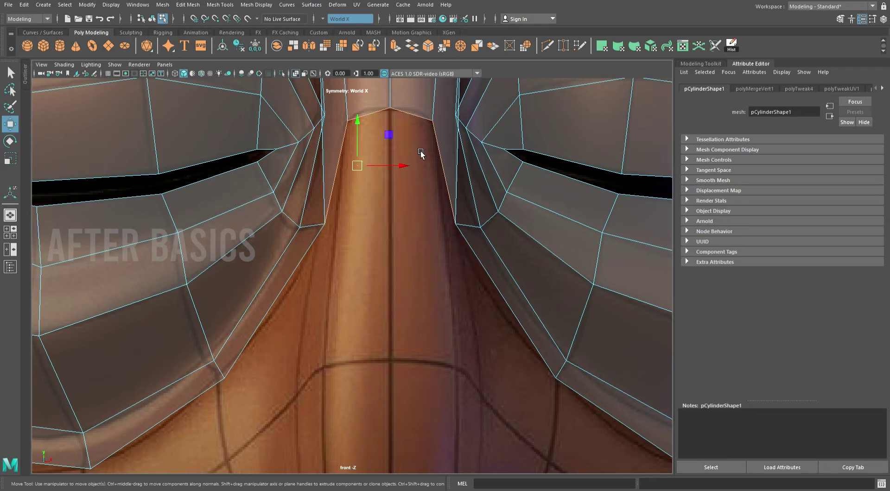
shift+drag(368, 123, 366, 215)
key(ctrl+z)
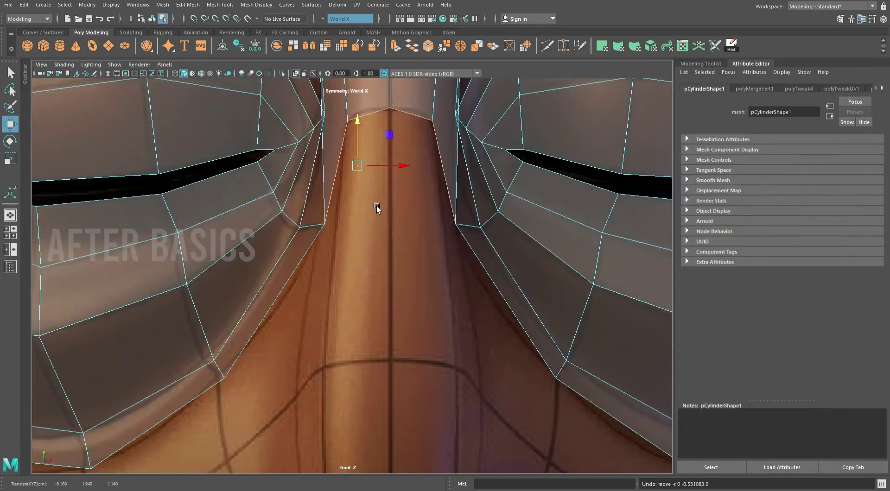
key(ctrl+e)
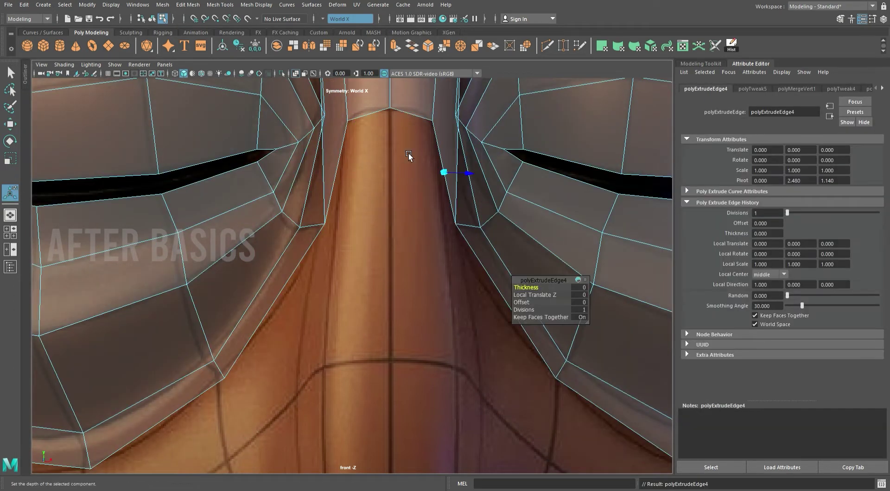
drag(365, 143, 365, 194)
key(ctrl+z)
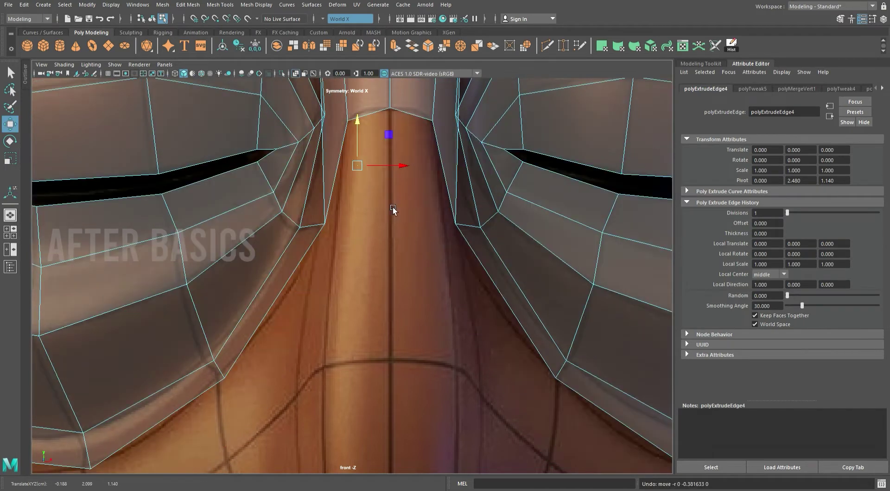
- Delete the mesh's construction history and pull the extruded edge down the nose
key(3)
key(F8)
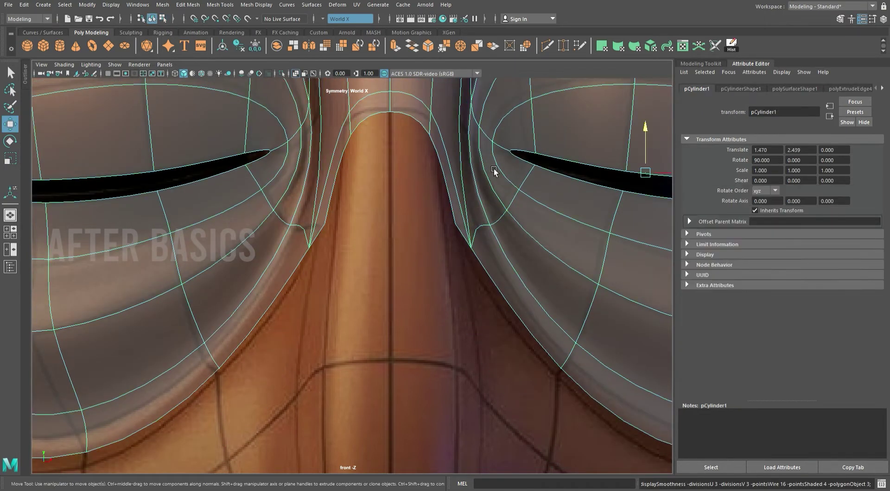
click(726, 54)
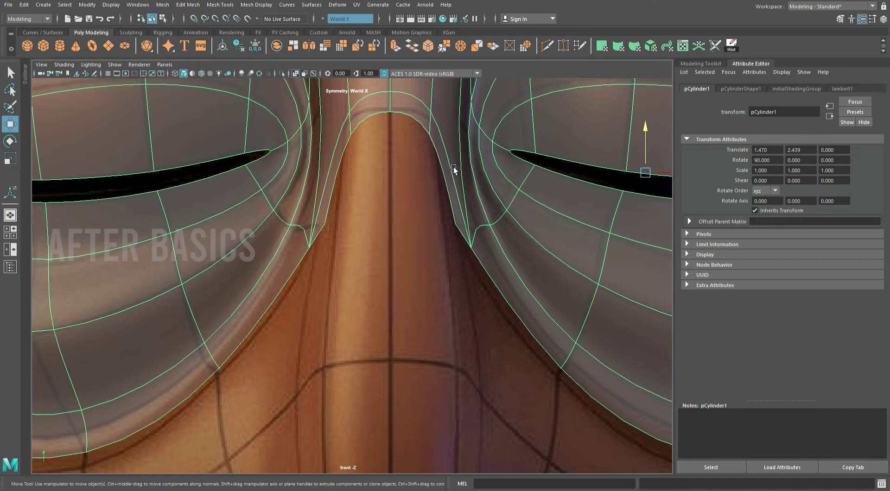
key(F10)
click(395, 113)
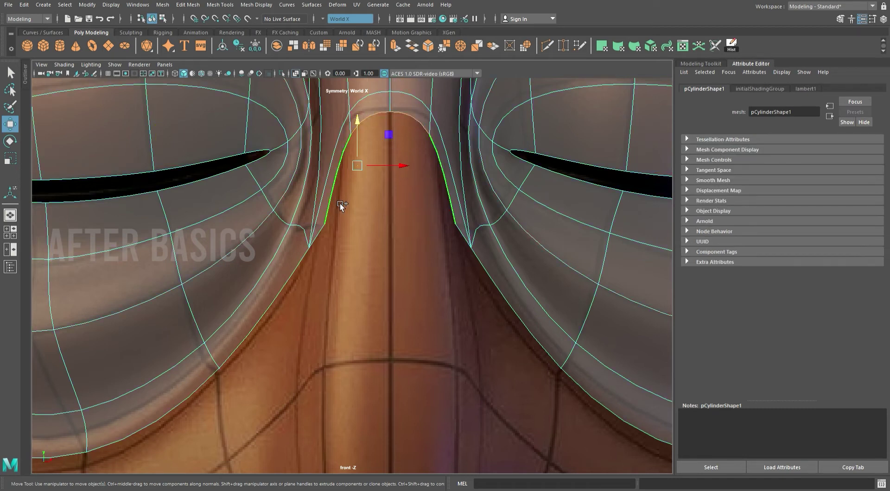
mouse_move(368, 124)
mouse_down()
mouse_move(380, 240)
mouse_move(373, 364)
mouse_up()
key(1)
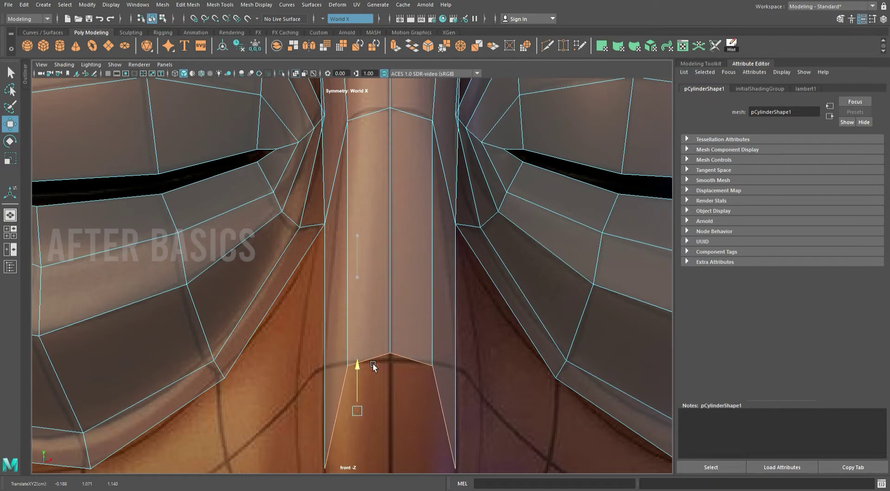
- Raise the new strip's bottom vertices to the nose tip and pull its corner vertex outward
alt+middle_drag(363, 410, 374, 276)
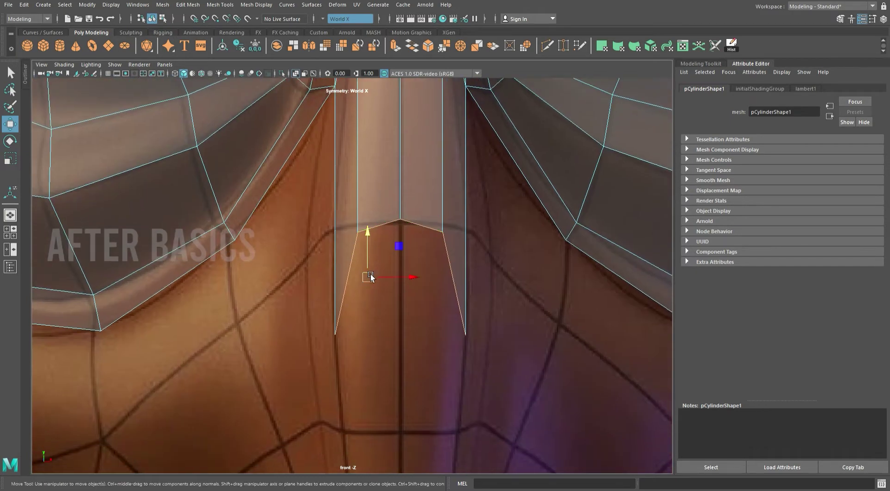
click(351, 332)
click(355, 263)
key(F9)
click(334, 334)
drag(342, 295, 331, 188)
alt+middle_drag(381, 241, 433, 340)
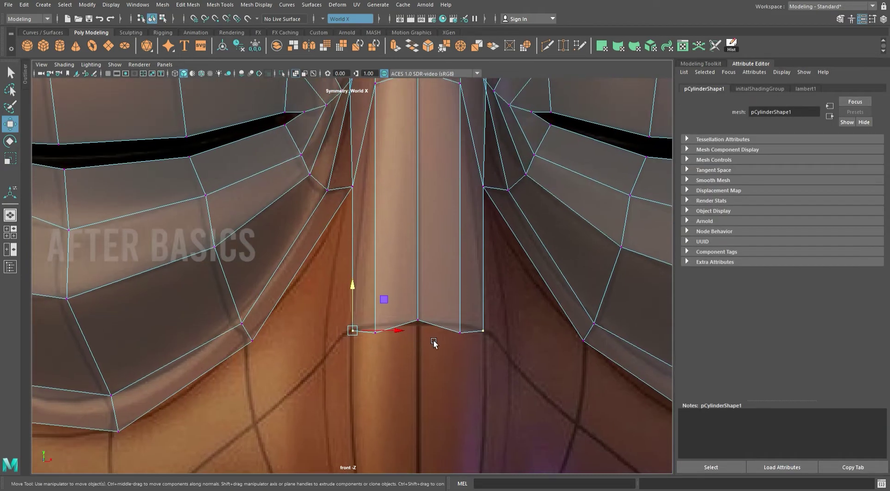
mouse_move(352, 338)
mouse_down()
mouse_move(324, 351)
mouse_move(326, 361)
mouse_up()
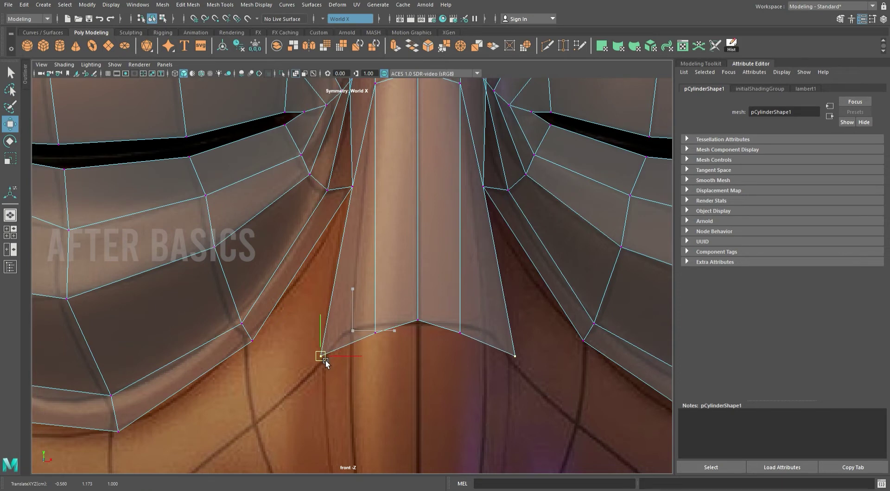
- Slide the next bottom vertex sideways and move the upper-left side vertex outward
click(377, 334)
drag(388, 335, 364, 330)
mouse_move(402, 229)
alt+middle_down()
mouse_move(424, 263)
mouse_move(416, 229)
alt+middle_up()
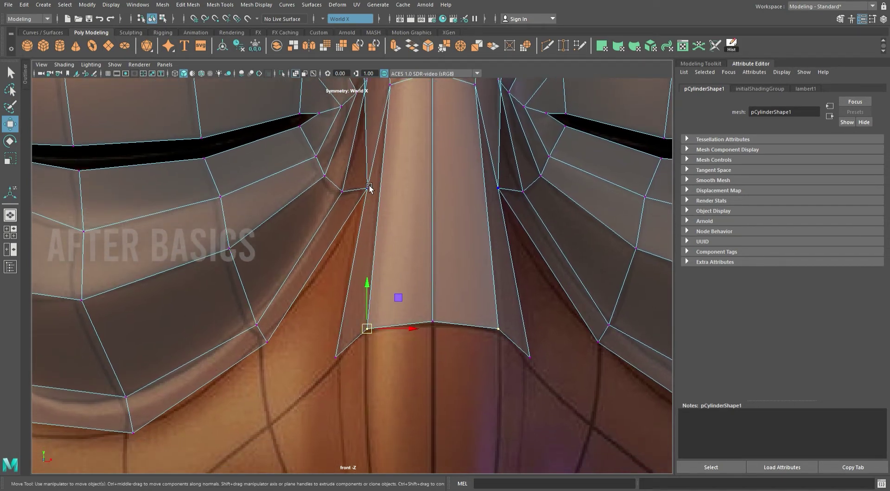
drag(387, 202, 365, 193)
alt+middle_drag(466, 225, 458, 227)
- Orbit the perspective view around the mask to check its shape from above and below
key(space)
key(space)
mouse_move(440, 275)
alt+mouse_down()
mouse_move(445, 284)
mouse_move(466, 282)
mouse_move(464, 149)
mouse_move(343, 250)
alt+mouse_up()
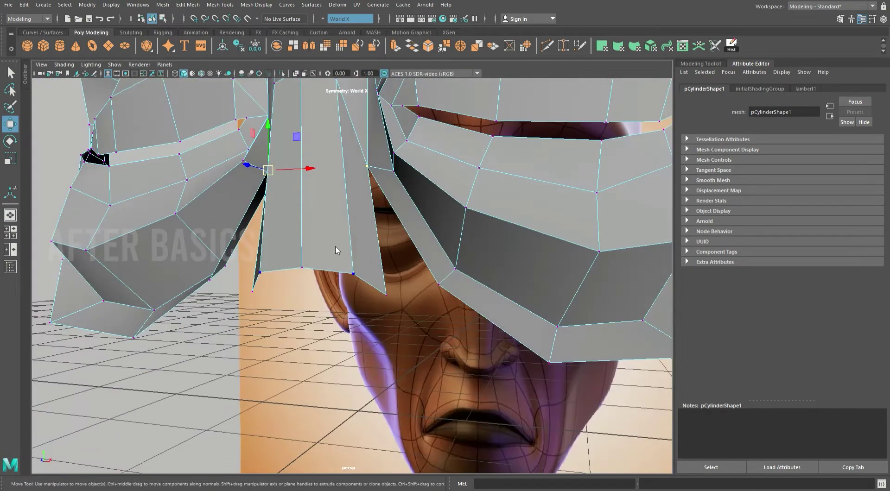
alt+drag(330, 222, 382, 167)
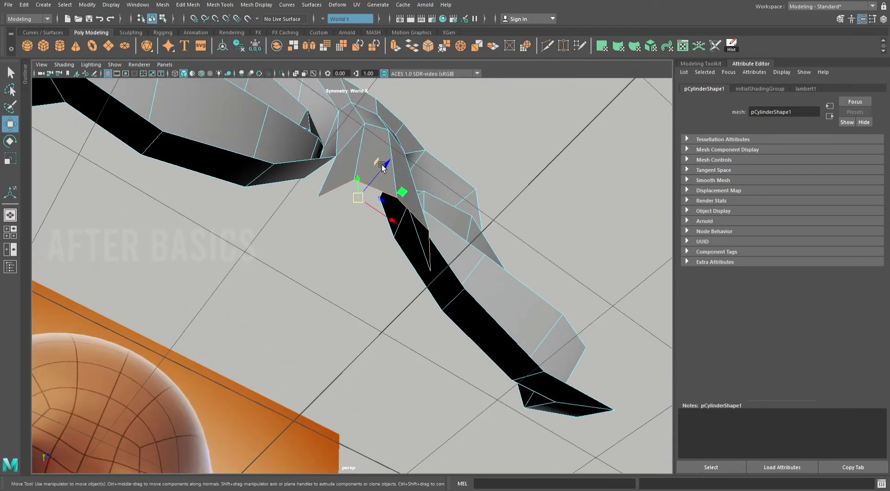
mouse_move(411, 141)
alt+mouse_down()
mouse_move(231, 251)
mouse_move(390, 239)
alt+mouse_up()
key(space)
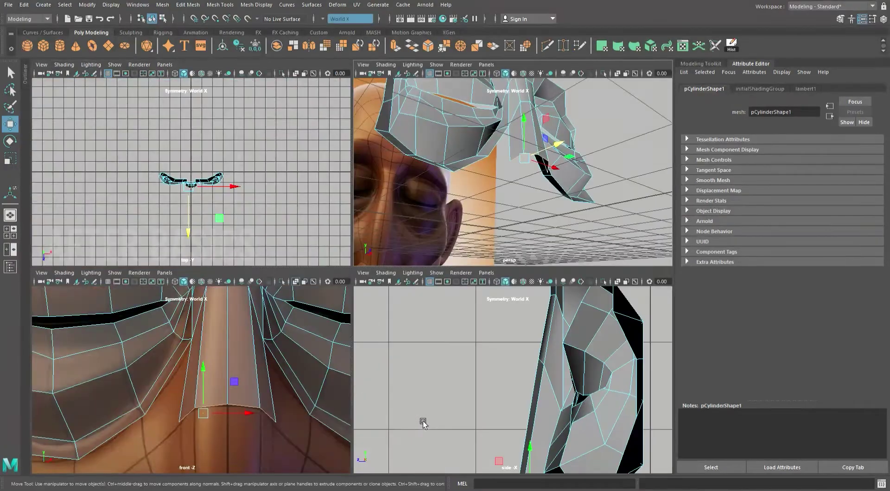
- In the maximized side view, move the selected vertex forward in depth
key(space)
scroll(476, 420, up, 3)
alt+middle_drag(476, 420, 489, 190)
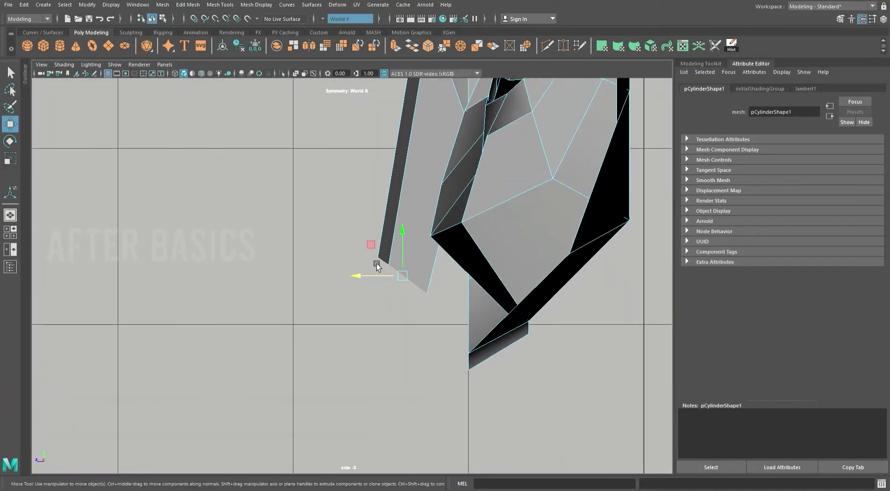
scroll(376, 265, down, 4)
drag(371, 314, 336, 315)
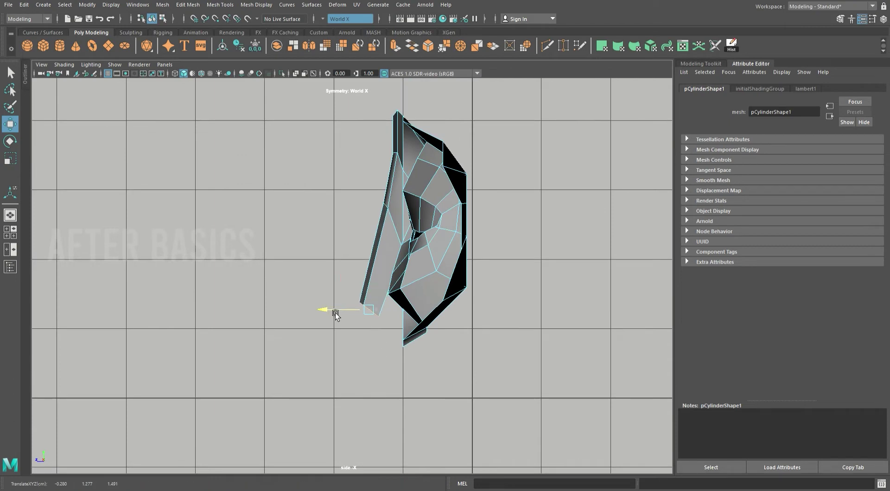
key(space)
key(space)
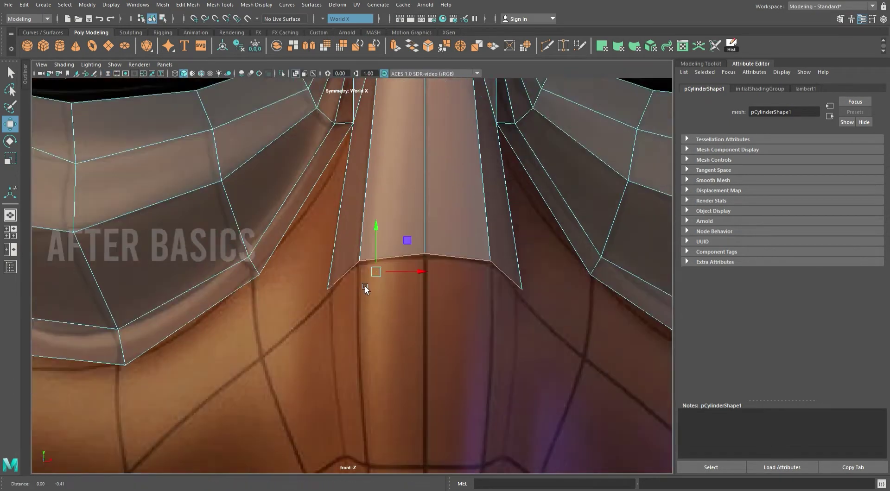
alt+middle_drag(366, 286, 396, 190)
- Extrude the bottom edge into a new row over the nose and round its V-shaped end
shift+drag(407, 151, 407, 364)
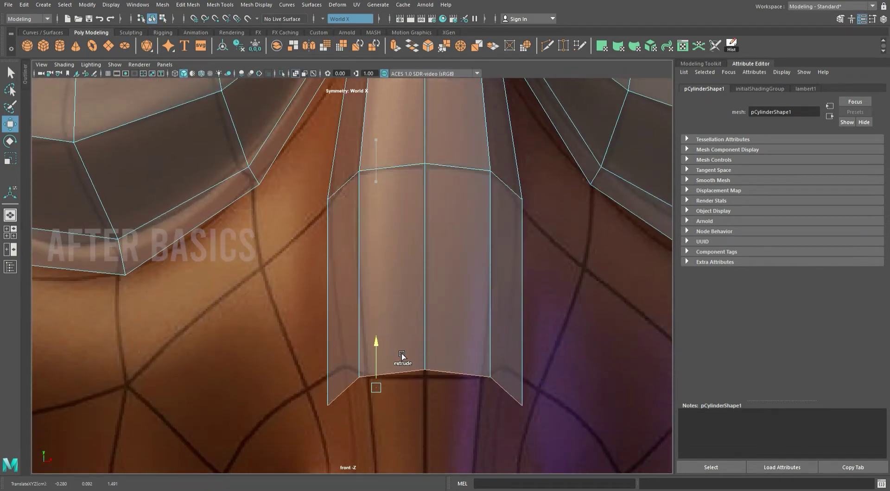
scroll(407, 364, down, 3)
shift+drag(360, 181, 345, 336)
click(295, 374)
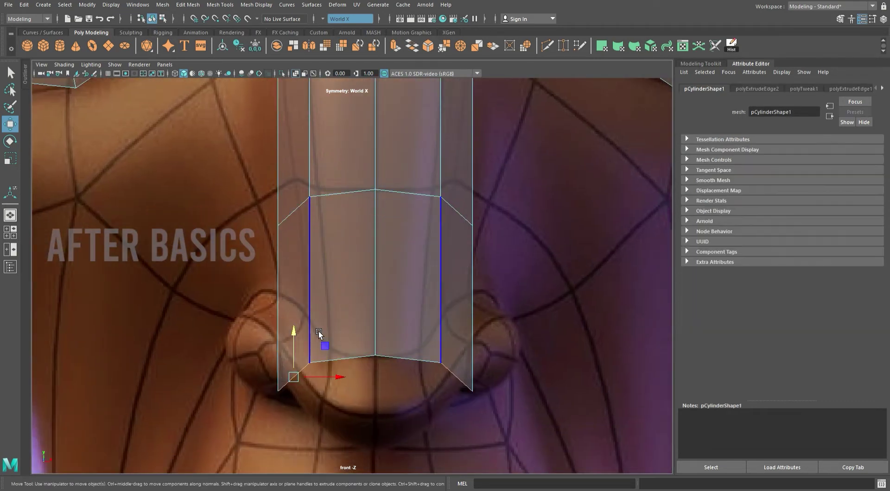
drag(302, 334, 304, 287)
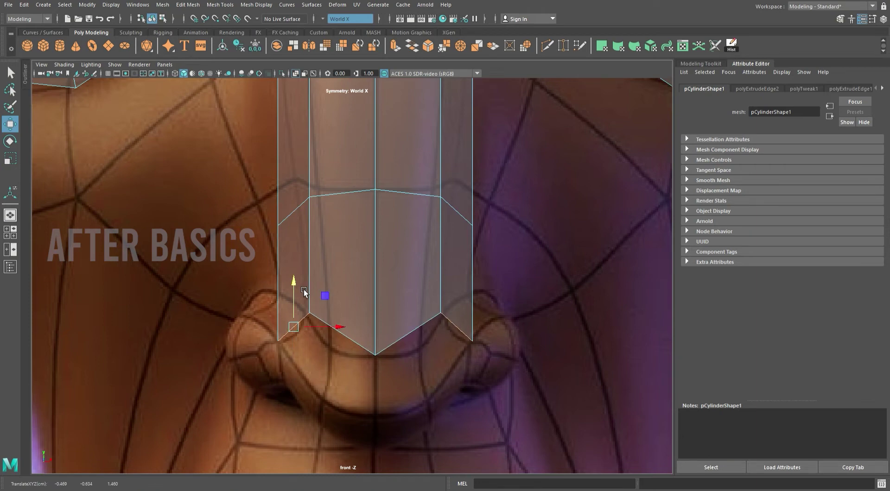
key(F9)
mouse_move(320, 314)
mouse_down()
mouse_move(341, 320)
mouse_move(316, 316)
mouse_up()
drag(306, 182, 322, 188)
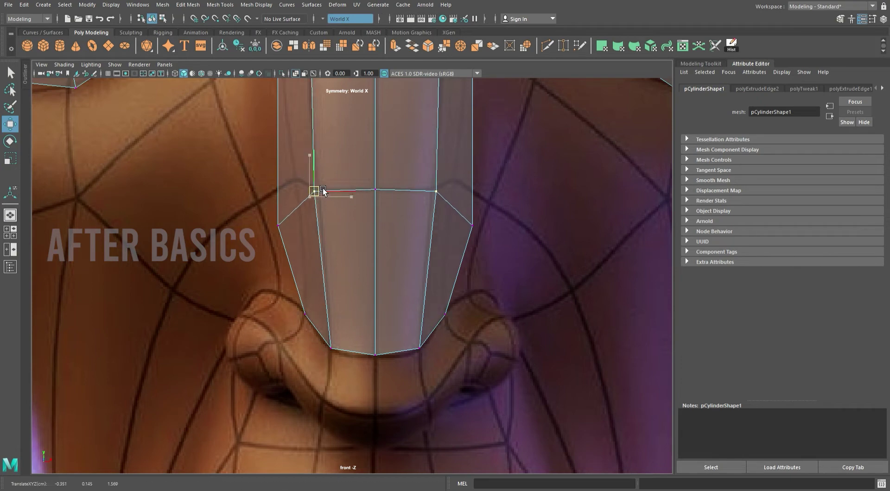
drag(299, 236, 301, 188)
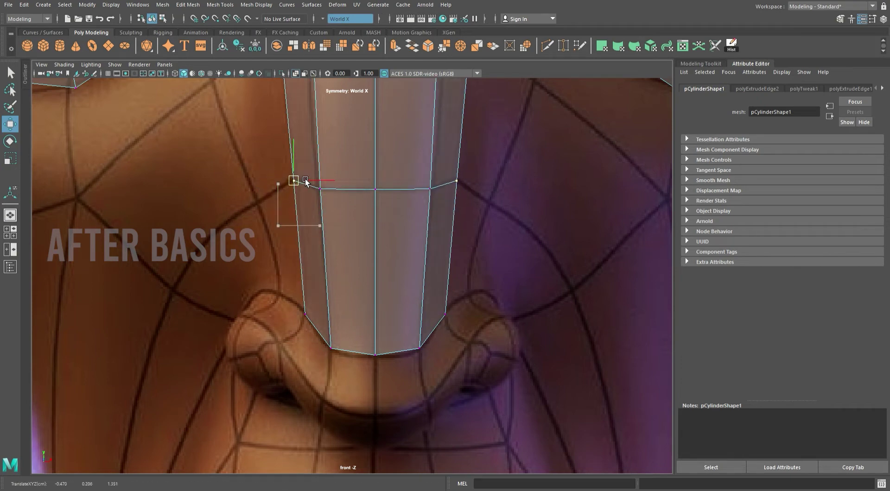
- In the side view, push the strip's bottom edge and lower face out onto the nose profile
alt+middle_drag(397, 159, 394, 255)
key(space)
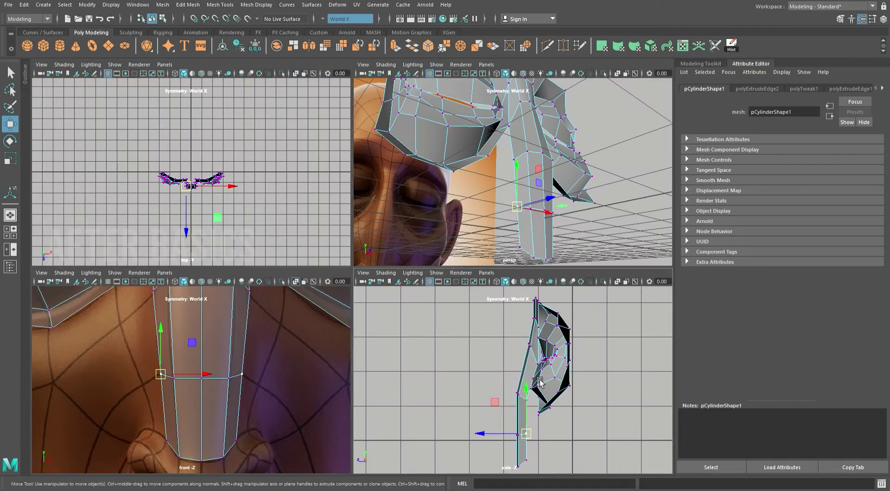
key(space)
click(355, 288)
drag(324, 279, 333, 279)
drag(333, 206, 427, 325)
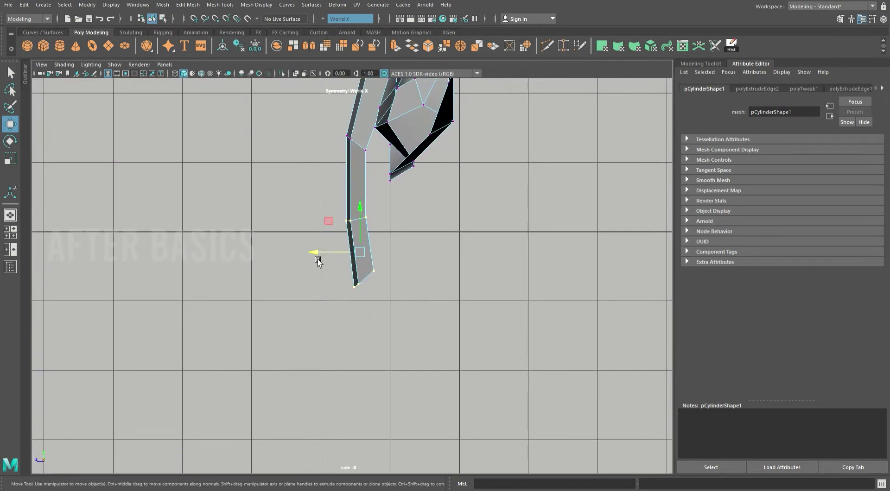
drag(316, 260, 334, 258)
mouse_move(400, 198)
mouse_down()
mouse_move(342, 244)
mouse_move(319, 219)
mouse_up()
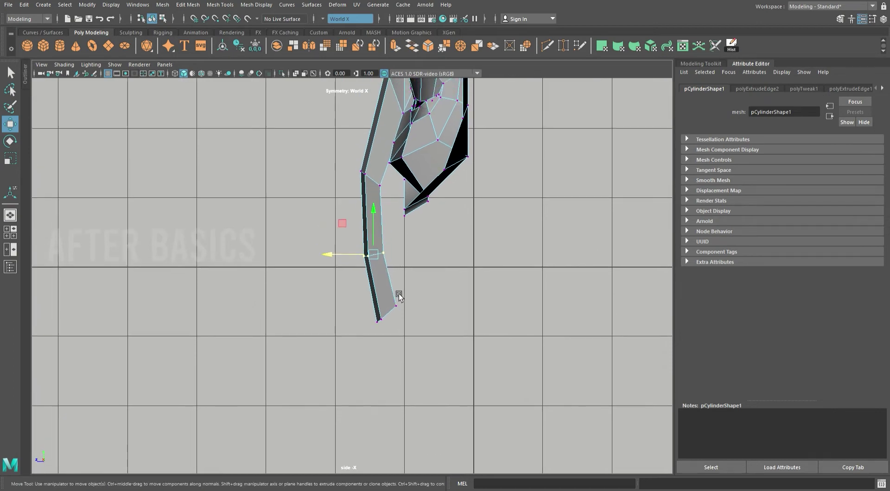
- Return to the four-view layout and reframe the face in the front view
key(space)
key(space)
mouse_move(419, 295)
alt+middle_down()
mouse_move(435, 363)
mouse_move(463, 343)
alt+middle_up()
scroll(419, 324, down, 3)
scroll(527, 193, down, 2)
scroll(527, 194, up, 2)
scroll(365, 265, up, 2)
- Extrude the strip's bottom edge loop down and tuck it back under the nose tip
double_click(327, 239)
shift+drag(347, 207, 349, 259)
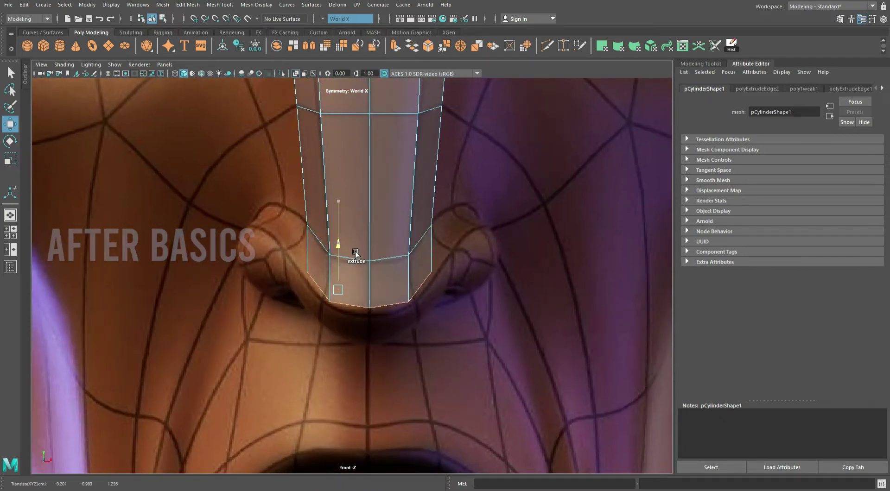
key(space)
key(space)
scroll(538, 294, up, 3)
scroll(462, 326, up, 3)
drag(432, 287, 407, 284)
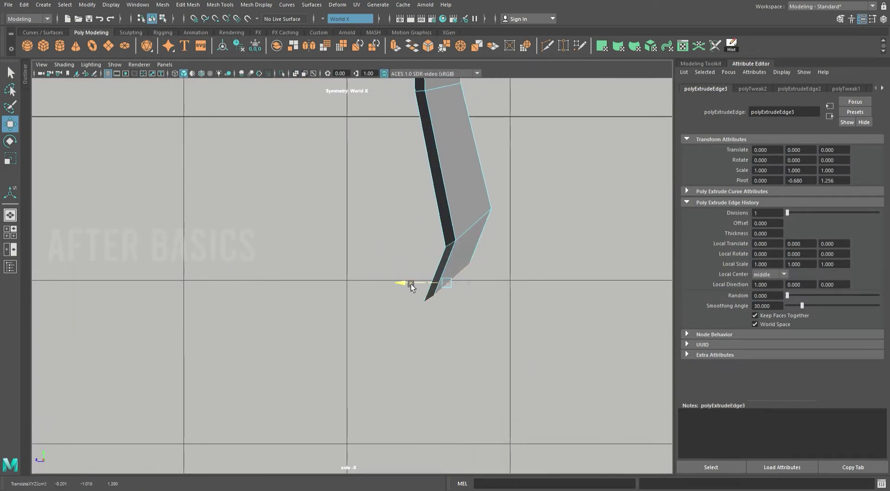
- Extrude another row beneath the nose and push it along the nose's underside
key(space)
key(space)
scroll(380, 395, up, 2)
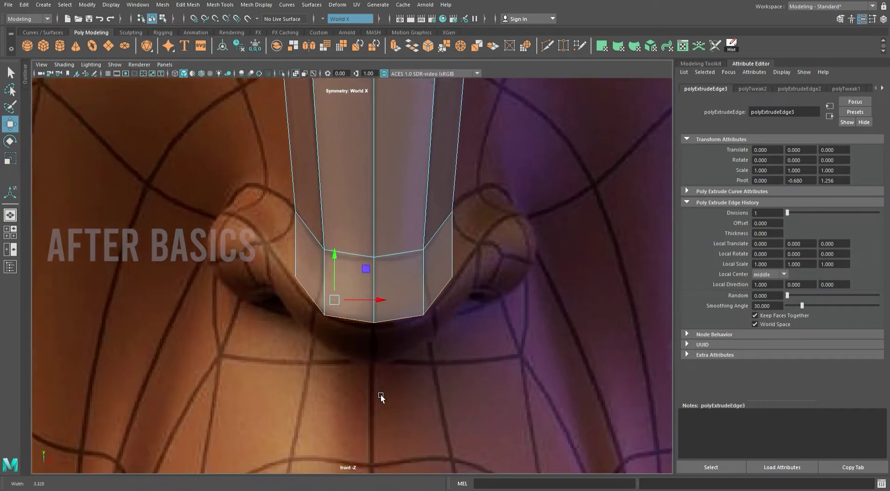
mouse_move(341, 259)
shift+mouse_down()
mouse_move(347, 305)
mouse_move(340, 298)
shift+mouse_up()
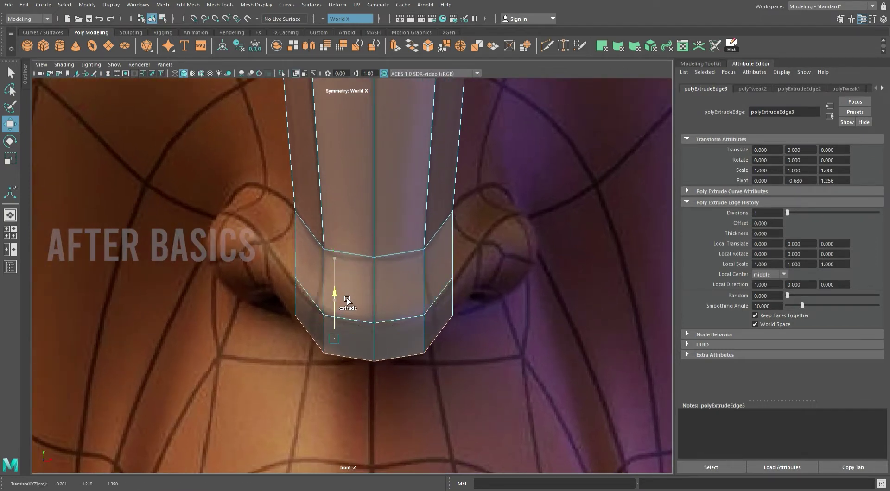
key(space)
key(space)
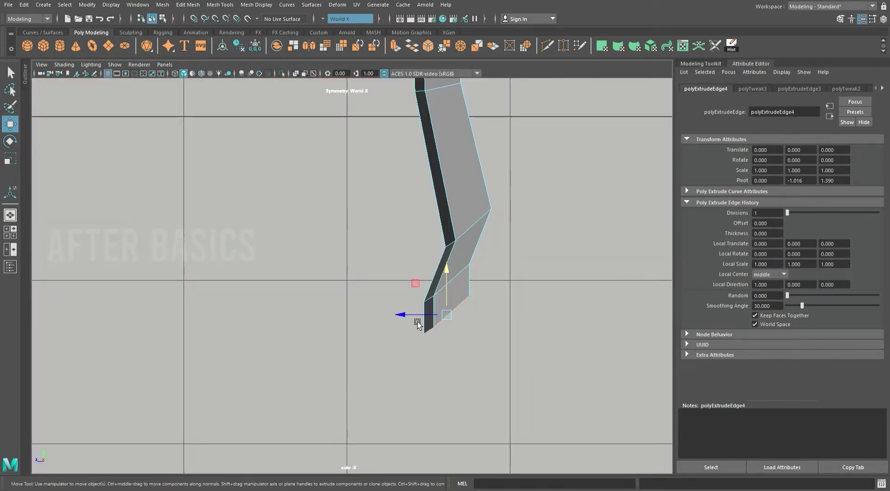
drag(417, 324, 431, 330)
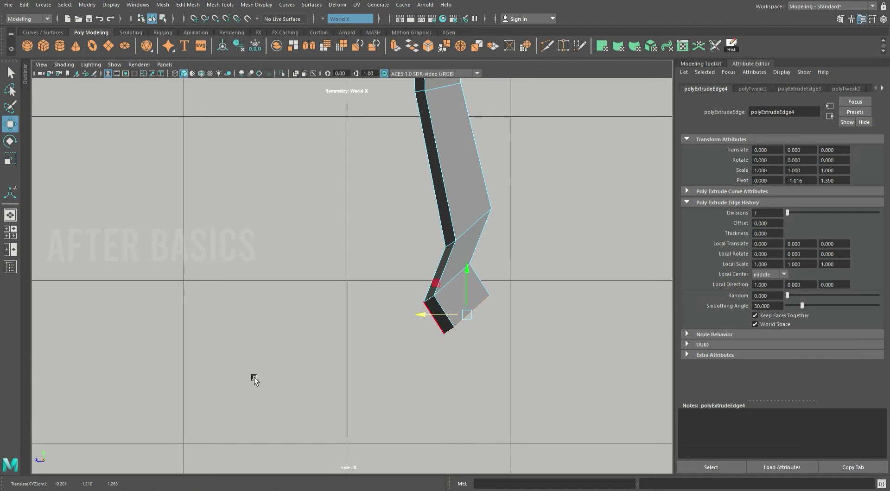
- Extrude two more rows back along the nose's underside, checking them from front and side
key(space)
key(space)
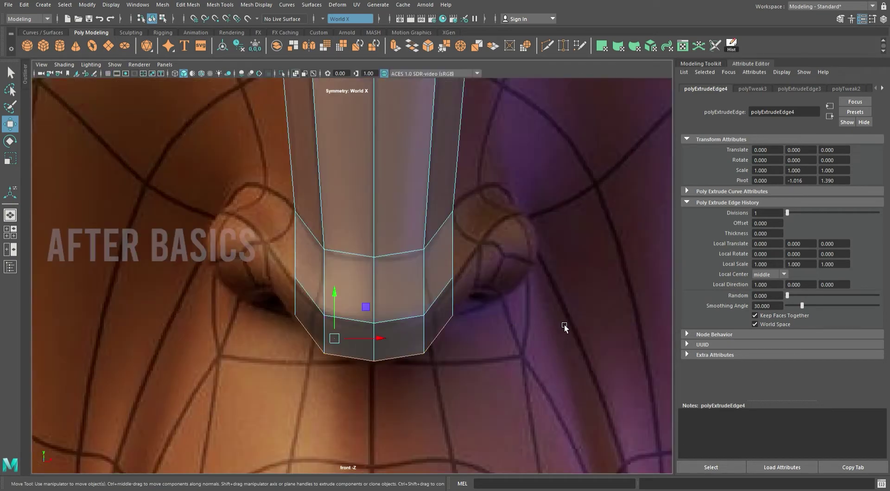
key(space)
key(space)
shift+drag(319, 241, 363, 245)
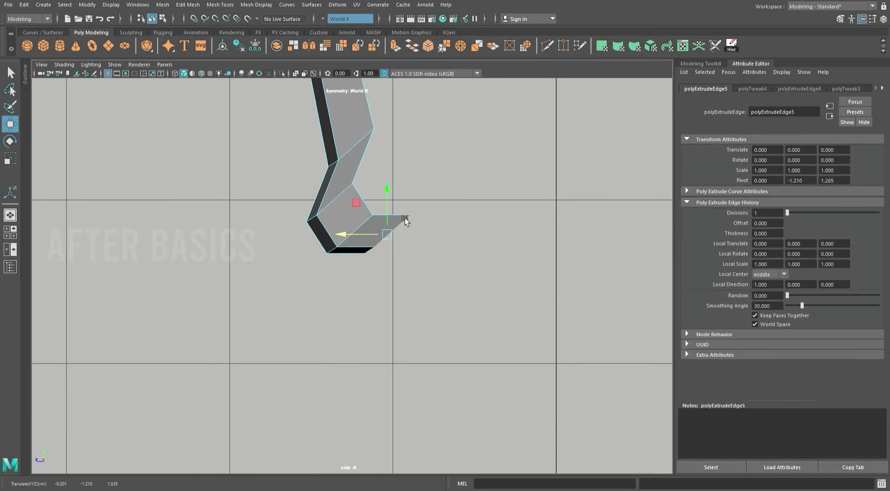
key(space)
key(space)
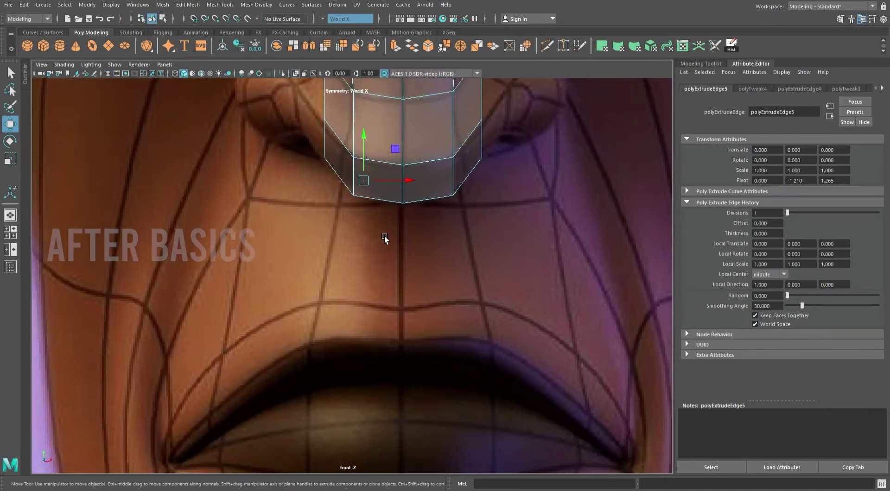
key(space)
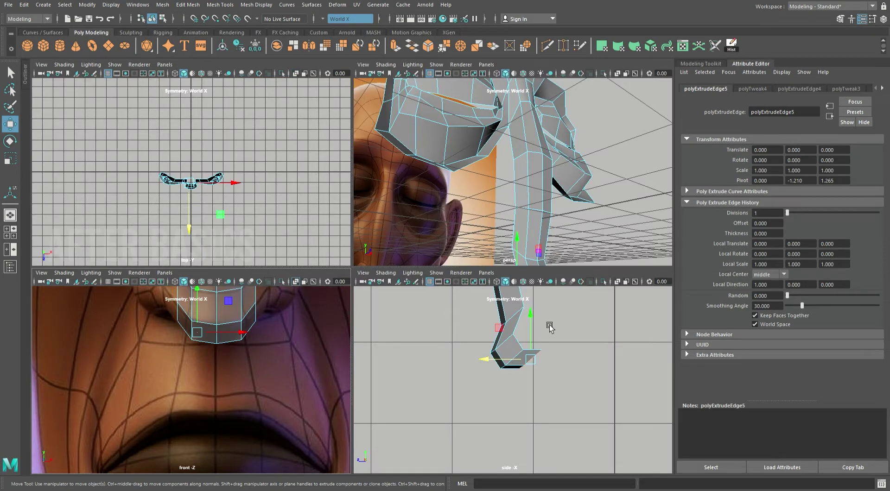
key(space)
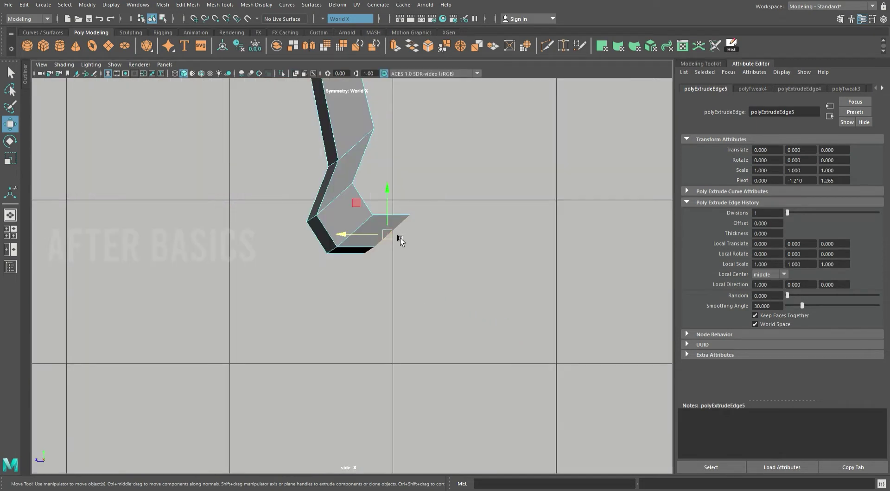
shift+drag(400, 239, 407, 239)
scroll(339, 198, down, 3)
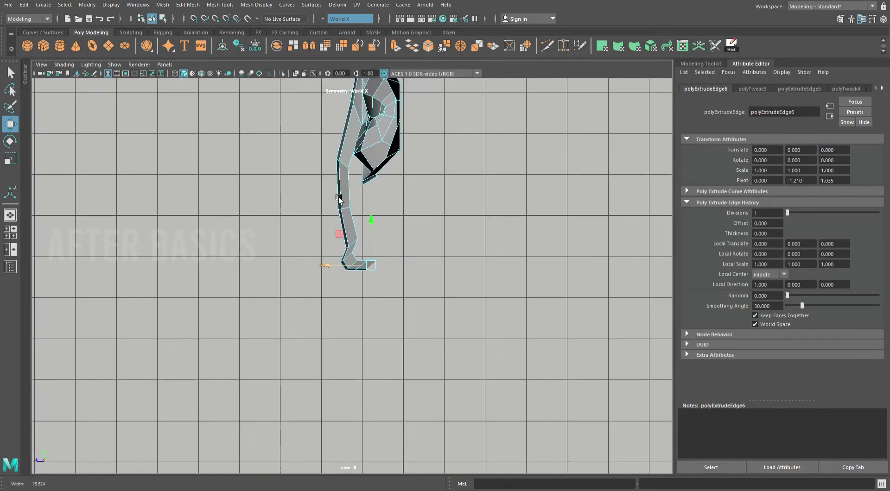
- Extrude a row down toward the upper lip, raise it, and scale its bottom edge flat
scroll(338, 199, up, 1)
shift+drag(382, 223, 383, 252)
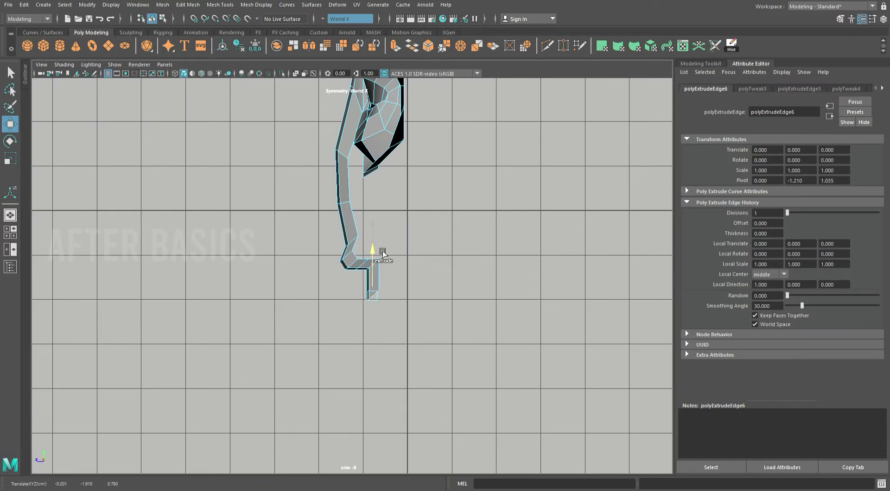
key(space)
key(space)
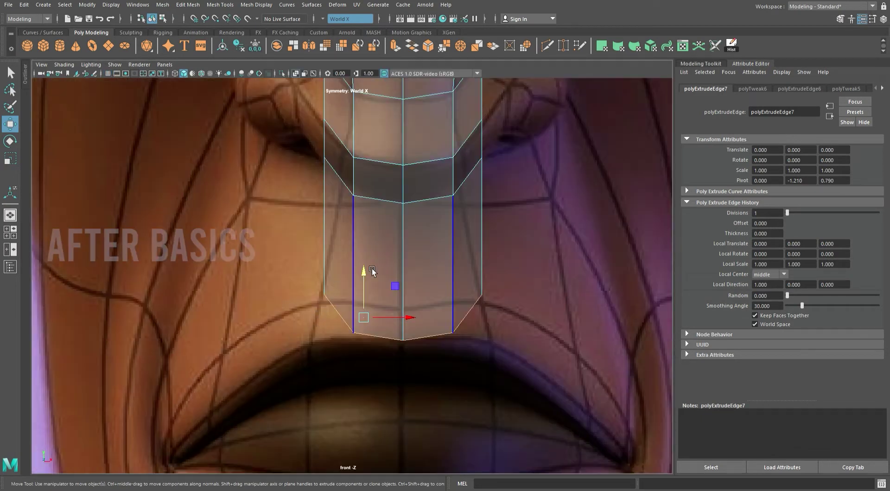
drag(370, 279, 374, 159)
key(r)
drag(373, 242, 374, 167)
key(w)
- Spread the bottom vertices outward above the mouth, spacing them evenly along the edge
alt+middle_drag(453, 198, 454, 261)
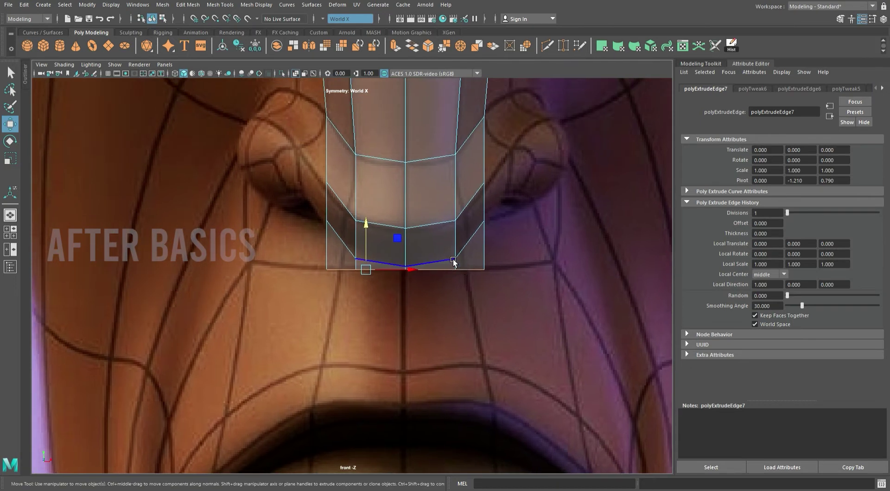
right_drag(453, 263, 334, 265)
mouse_move(328, 270)
mouse_down()
mouse_move(260, 263)
mouse_move(268, 264)
mouse_up()
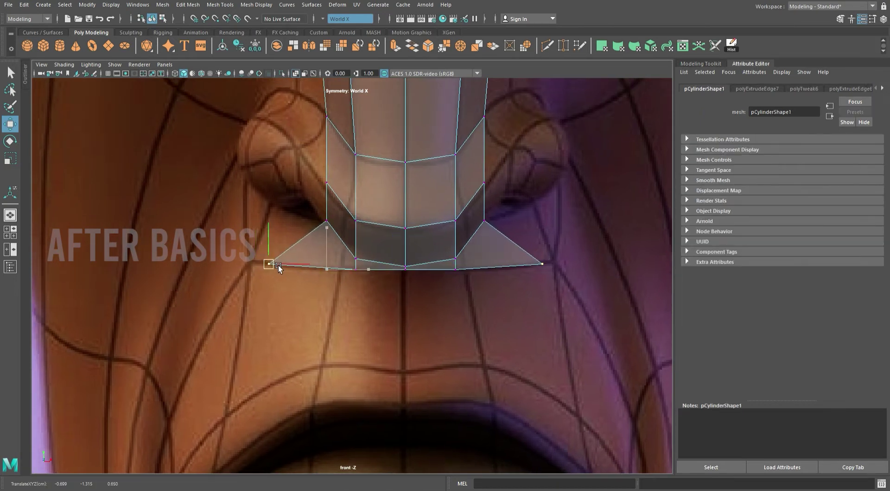
click(364, 273)
middle_drag(366, 273, 353, 273)
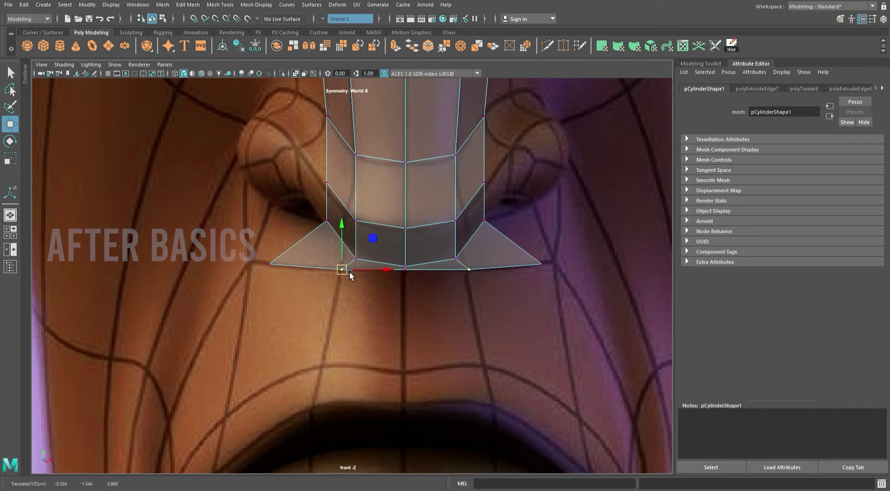
click(278, 264)
middle_drag(280, 265, 291, 268)
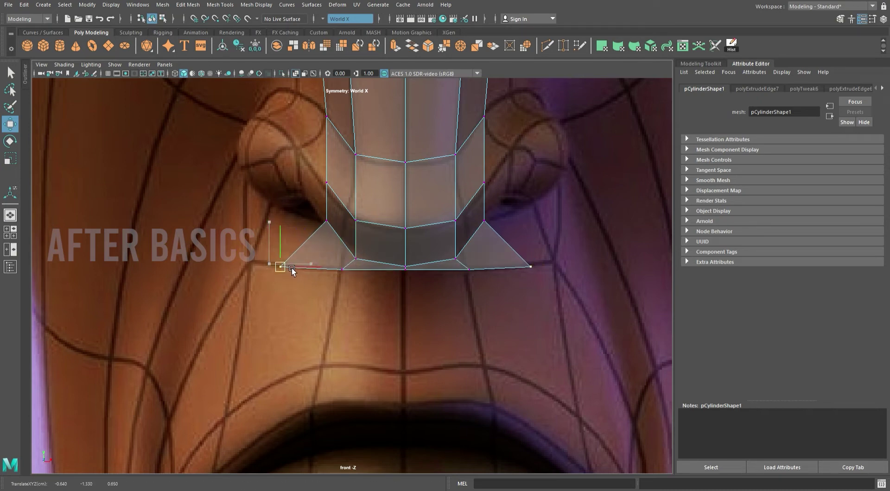
- Extrude the strip's two bottom edges down into a new row of faces
key(F10)
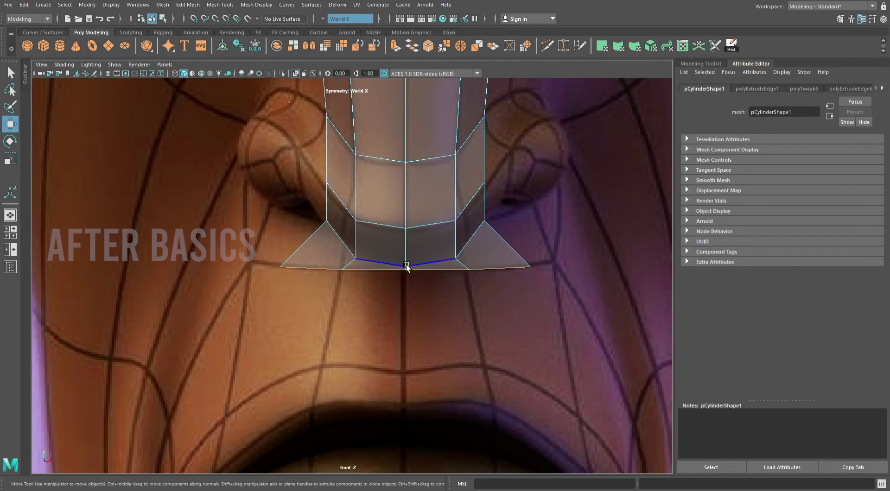
click(465, 269)
shift+click(415, 256)
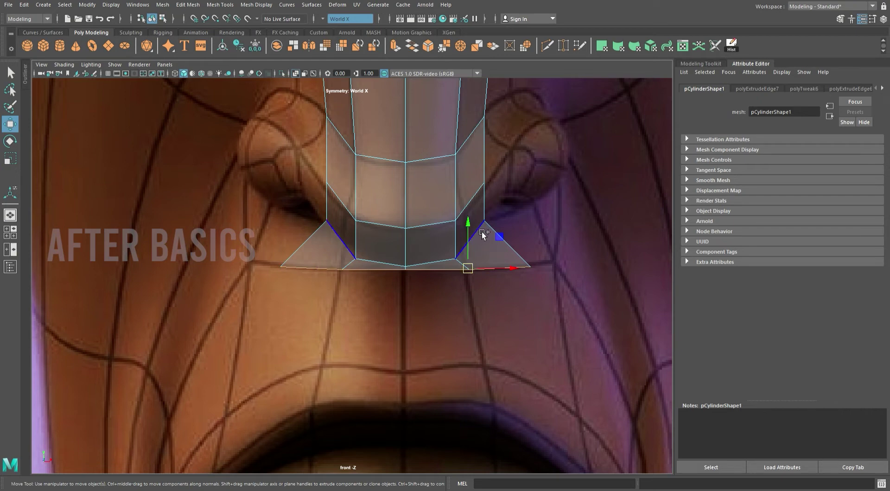
shift+drag(480, 233, 425, 332)
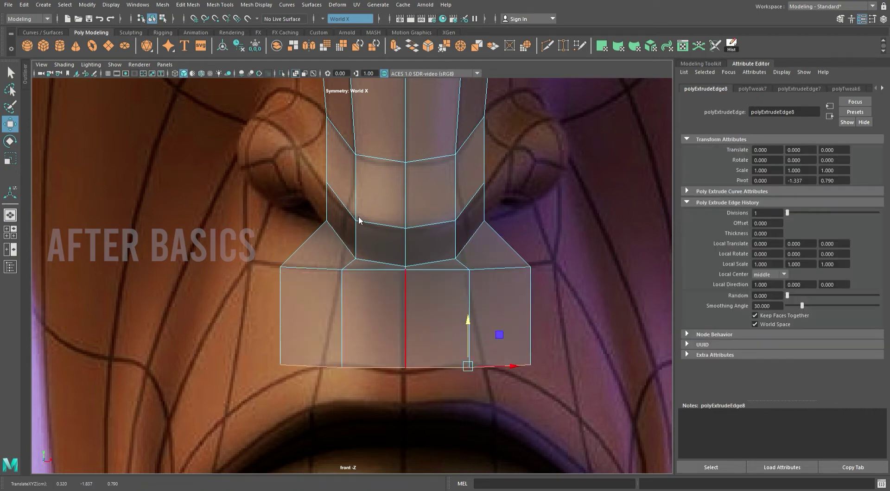
- Spread the new row's left corner vertices outward onto the cheek
key(F9)
click(342, 365)
drag(334, 364, 224, 413)
click(280, 364)
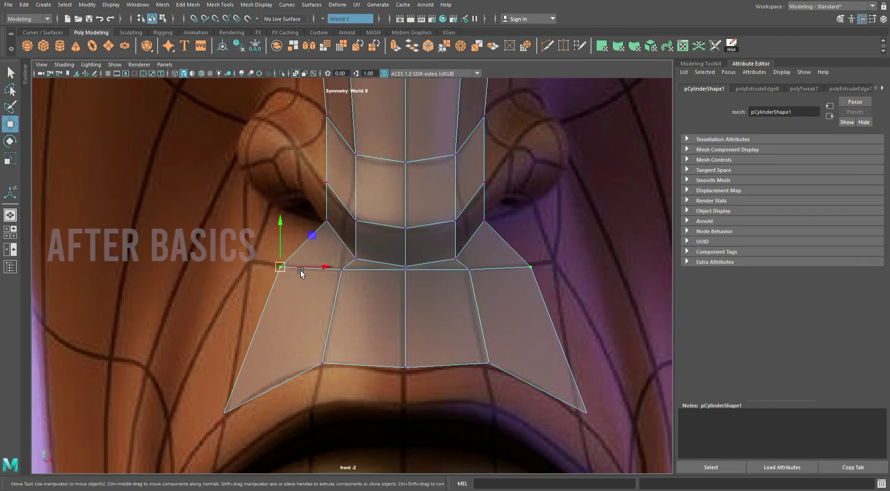
click(280, 267)
drag(281, 267, 253, 263)
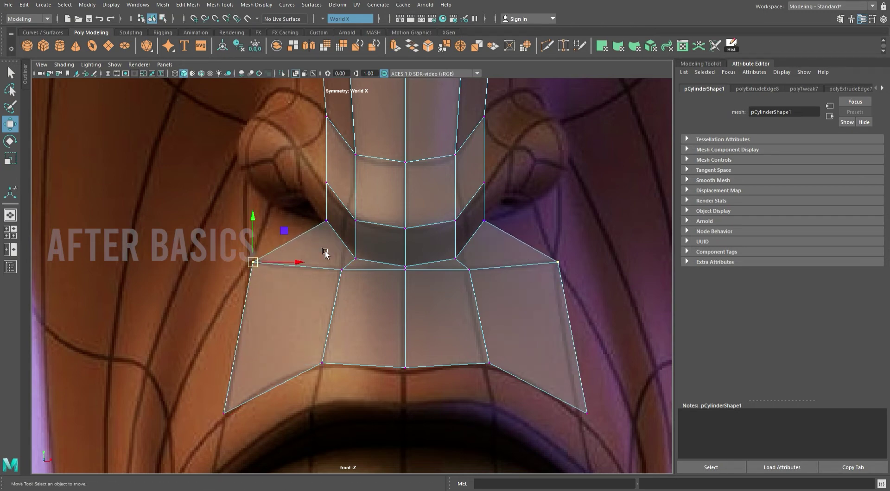
- Delete the edge loop under the nose strip to remove the wedge triangles
key(F10)
double_click(449, 268)
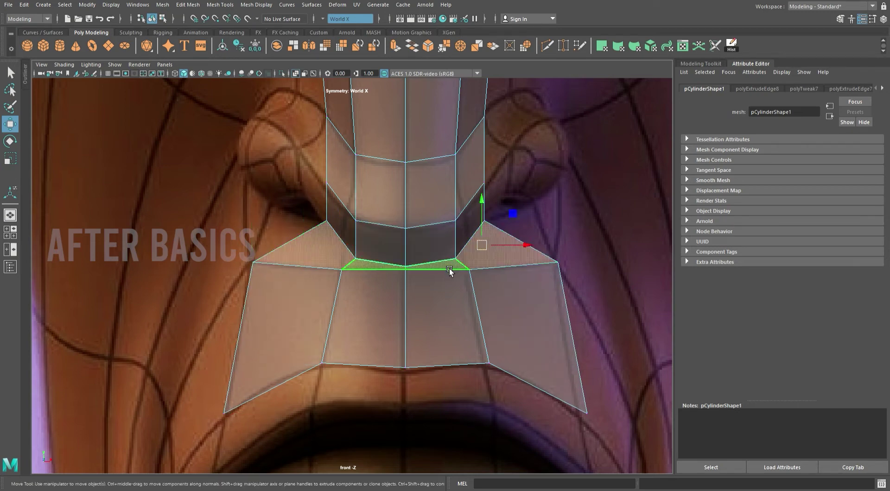
key(Delete)
alt+middle_drag(514, 318, 473, 209)
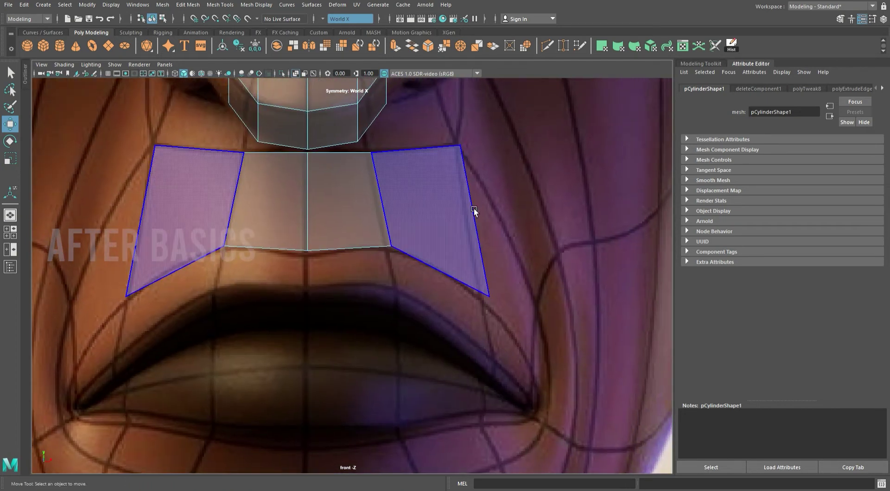
- Adjust the strip's right corner vertices onto the lip line
key(F9)
click(489, 296)
drag(499, 291, 493, 297)
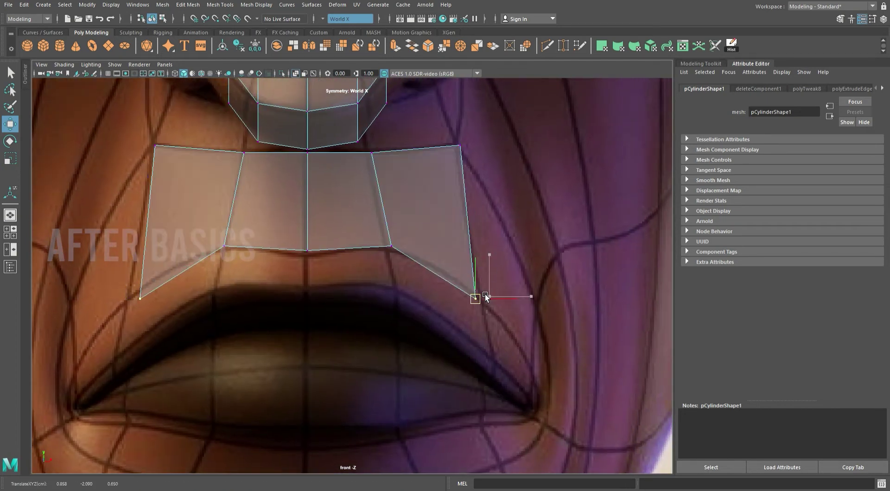
click(460, 146)
drag(460, 146, 456, 145)
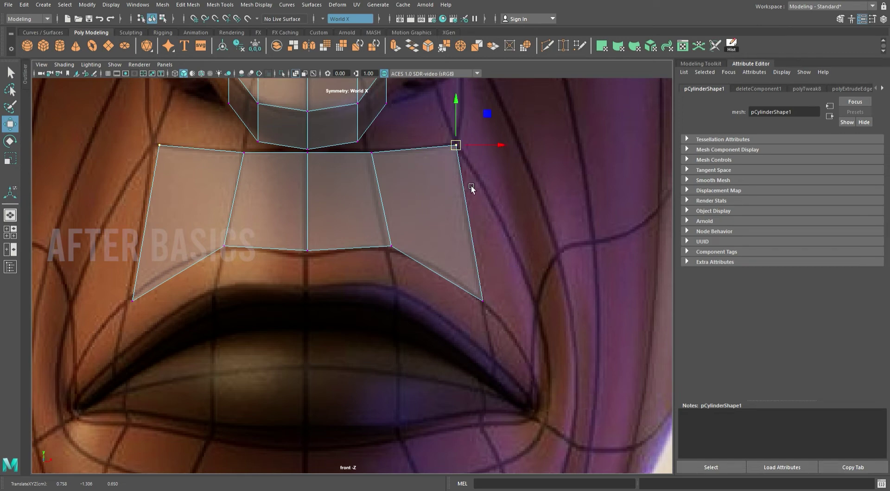
- Extrude the strip's outer right edge down twice along the lip corner
key(F10)
click(476, 208)
scroll(466, 206, down, 3)
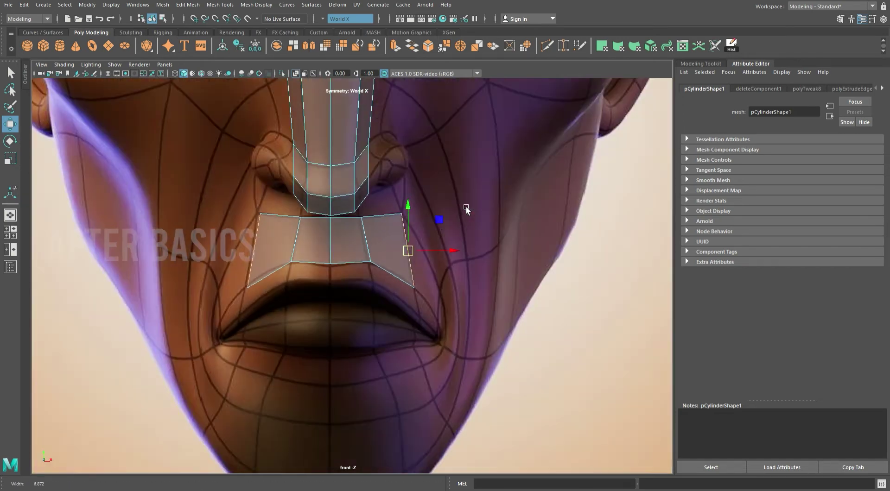
key(ctrl+e)
drag(452, 241, 477, 298)
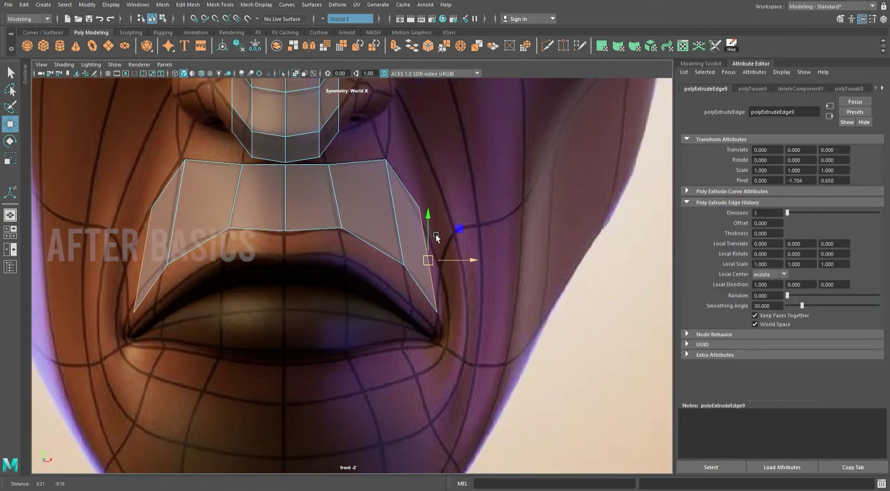
scroll(514, 323, up, 3)
shift+drag(412, 194, 411, 244)
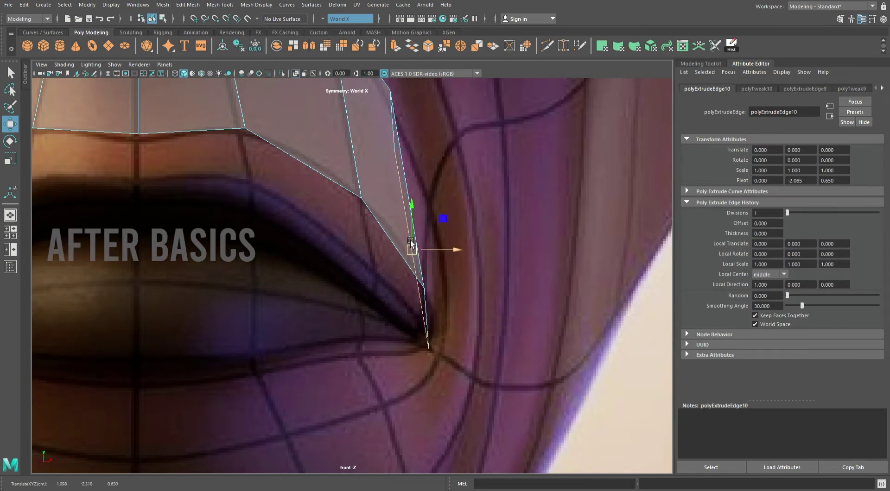
- Fit the extruded vertices onto the mouth corner and bridge the open edges across the lip
drag(413, 164, 446, 351)
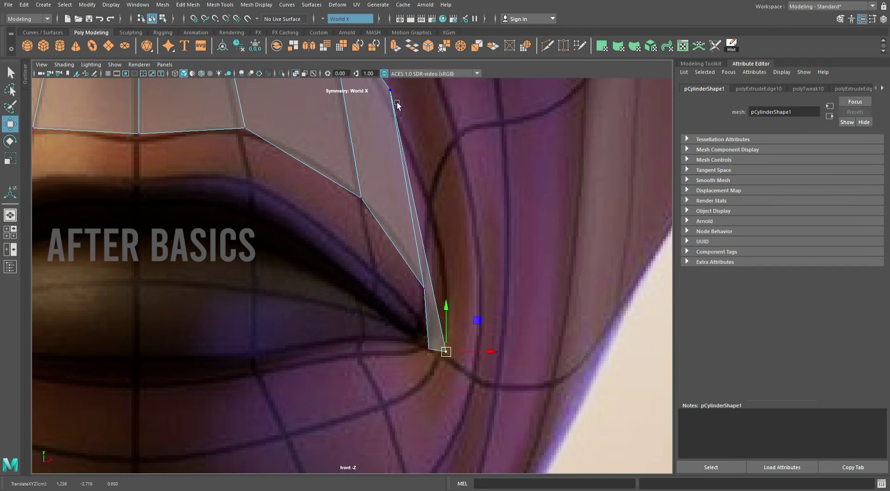
alt+middle_drag(427, 117, 431, 139)
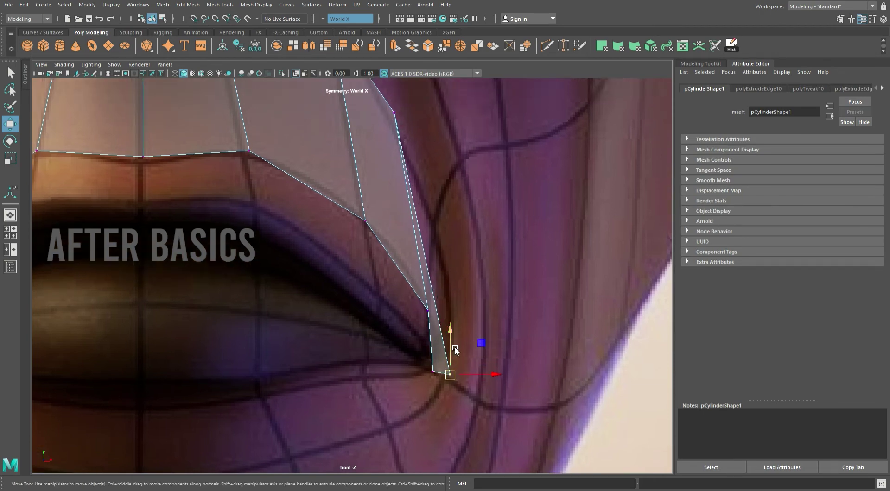
drag(394, 108, 522, 299)
drag(402, 118, 443, 227)
alt+middle_drag(427, 360, 435, 300)
drag(446, 317, 460, 324)
click(459, 313)
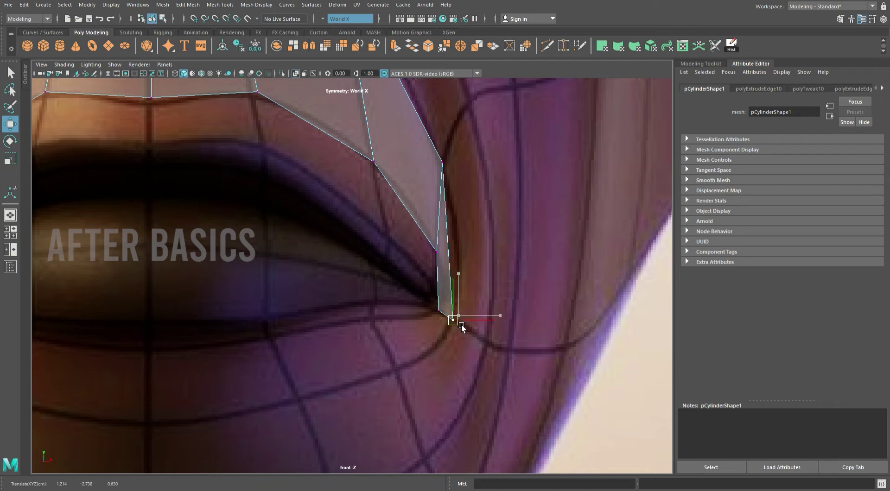
alt+middle_drag(461, 324, 523, 270)
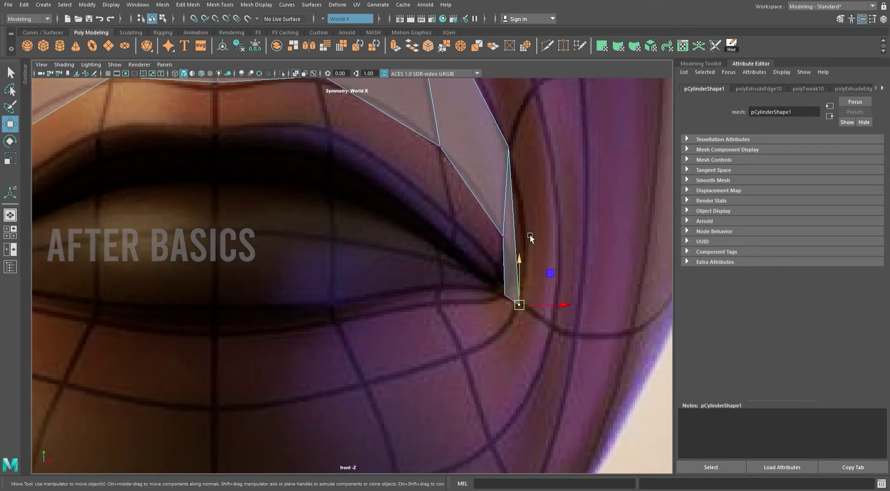
alt+middle_drag(468, 318, 543, 294)
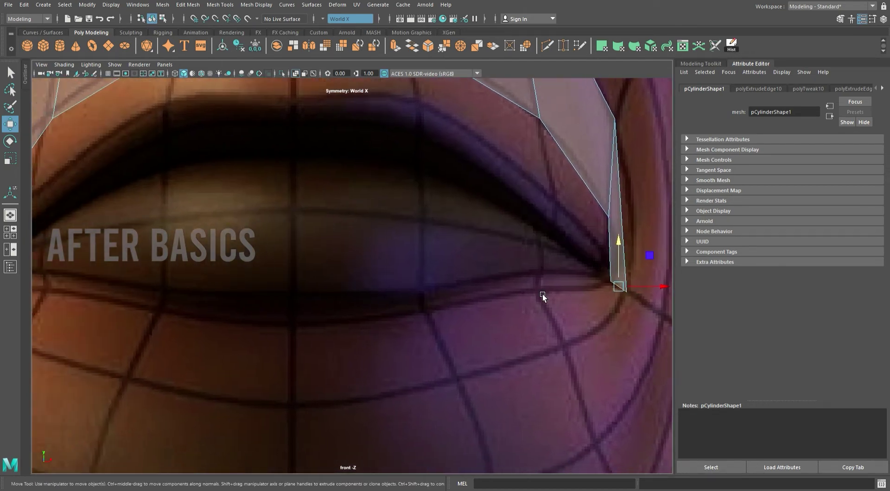
click(411, 46)
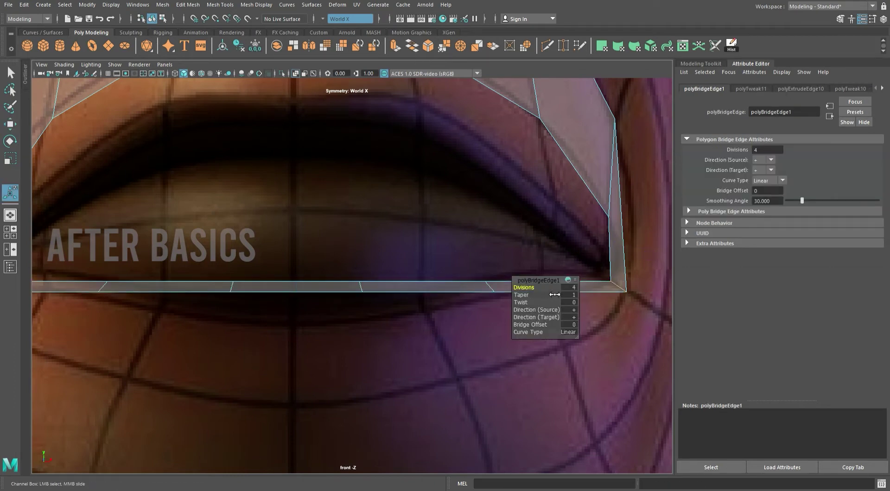
- Lower the bridge's bottom edge loop to follow the lip
alt+middle_drag(467, 282, 312, 219)
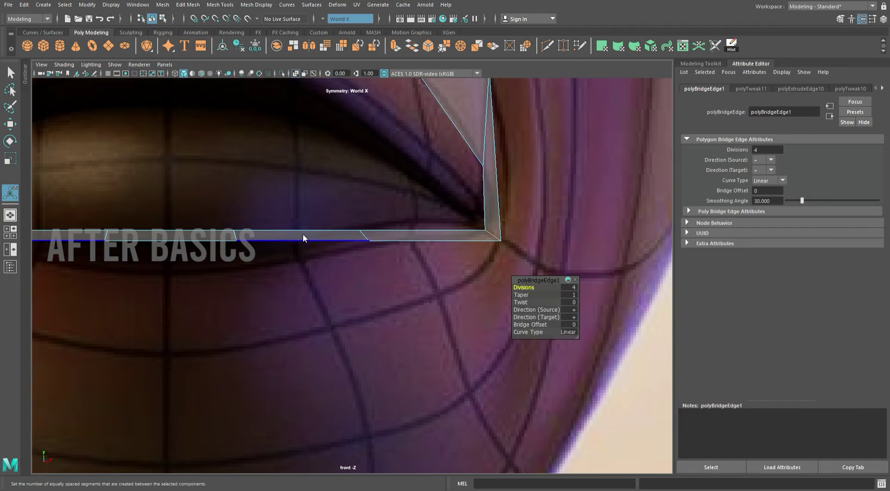
double_click(303, 235)
key(w)
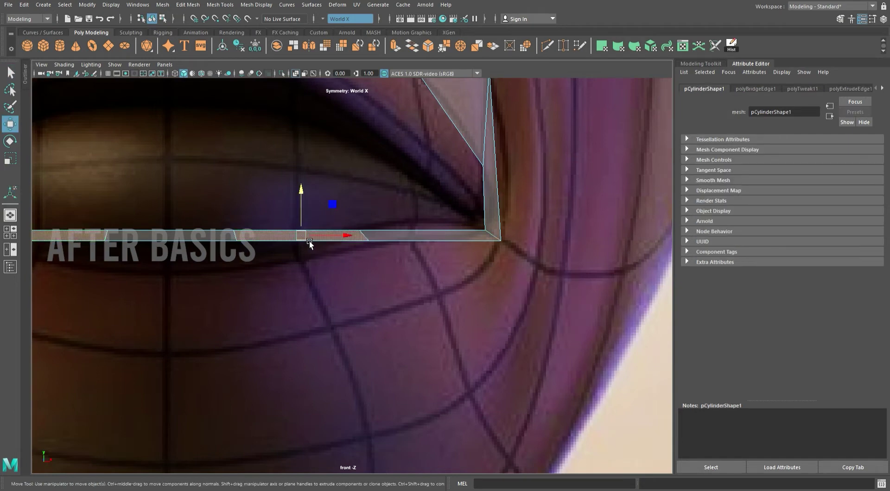
drag(309, 244, 310, 306)
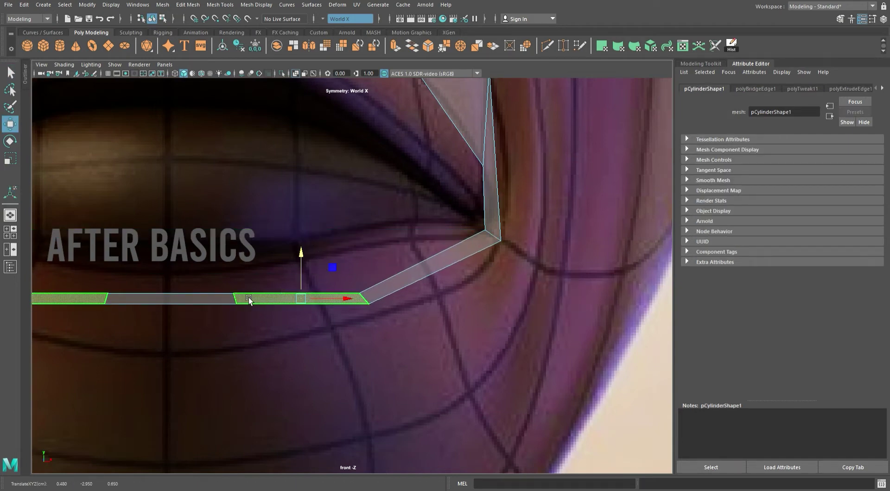
alt+middle_drag(248, 299, 431, 312)
- Cut a new centre edge through the bridge
click(549, 46)
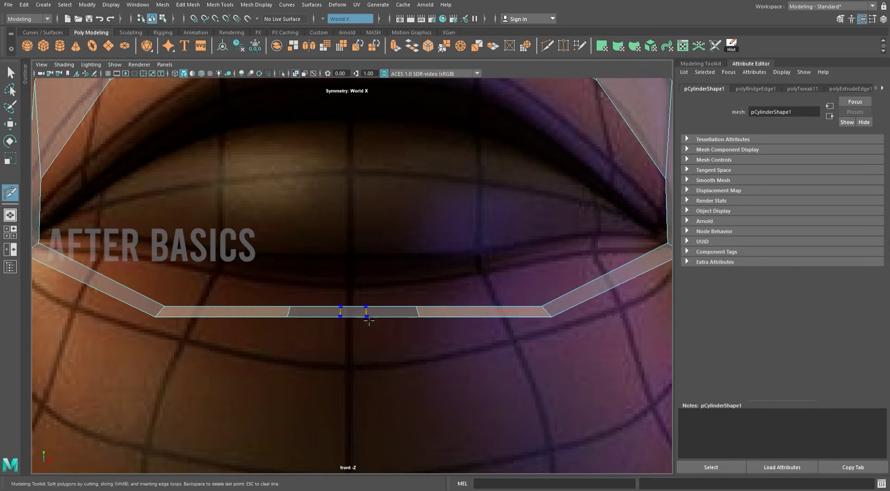
key(Return)
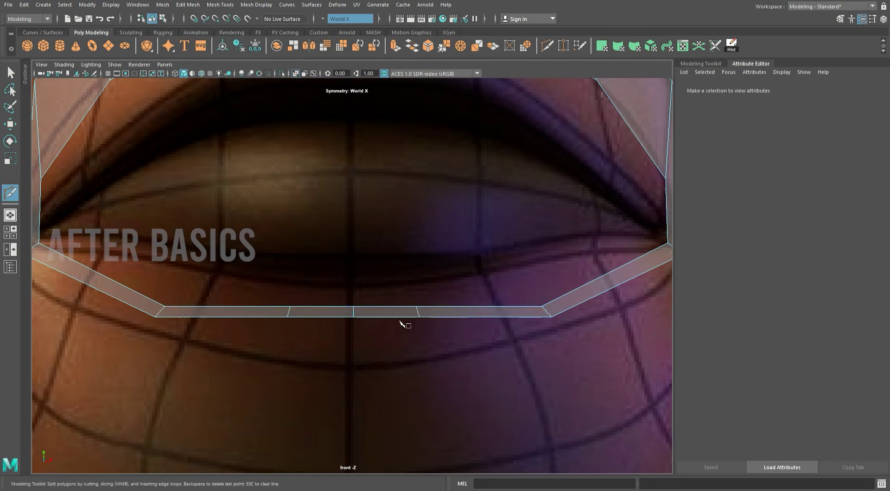
key(w)
click(292, 315)
click(232, 223)
- Move the left mouth-corner vertices onto the reference lip outline
alt+middle_drag(259, 249, 465, 254)
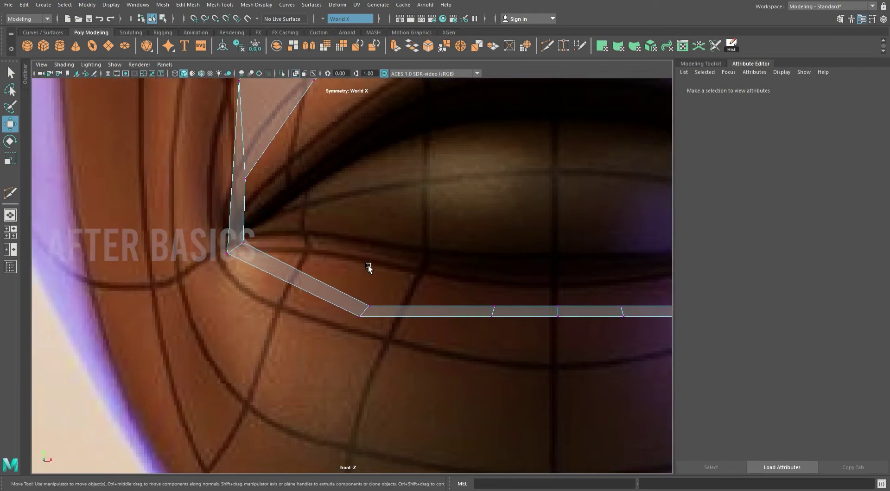
click(369, 307)
drag(374, 309, 313, 255)
click(360, 318)
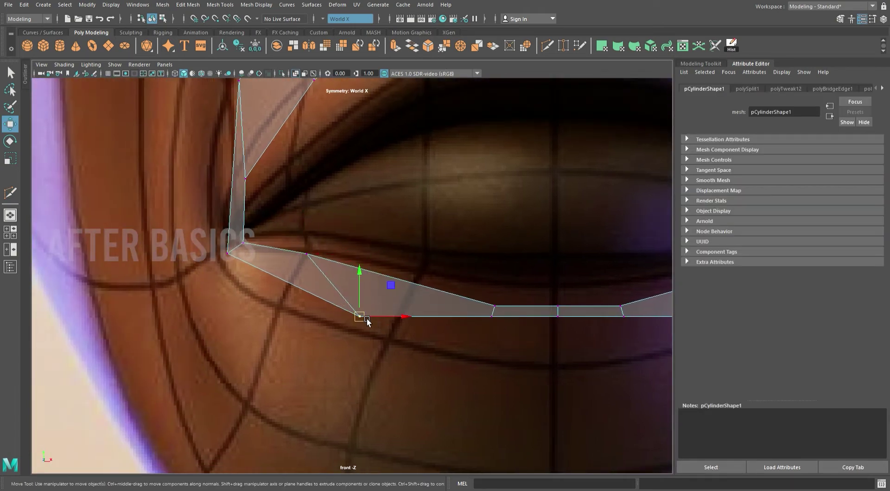
drag(369, 322, 289, 313)
click(227, 254)
drag(233, 260, 224, 257)
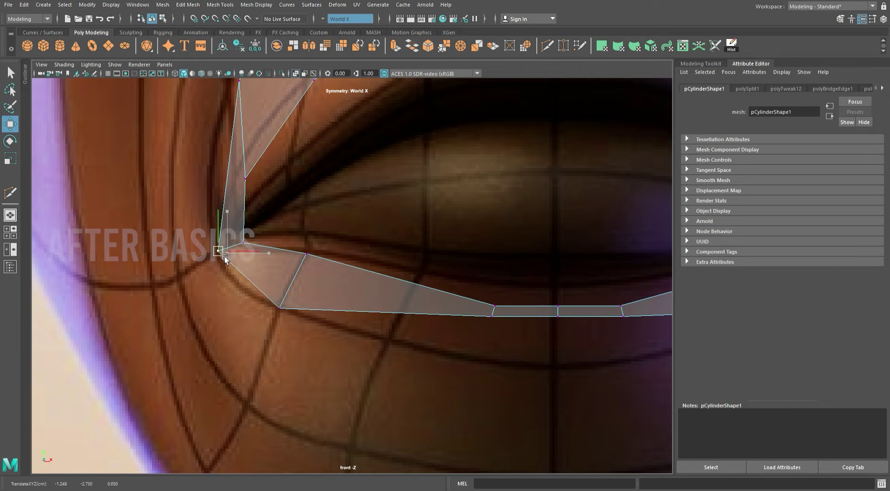
middle_drag(280, 260, 256, 245)
key(ctrl+z)
click(243, 242)
drag(243, 242, 233, 241)
- Adjust the upper mouth-corner vertices up and left to match the lips
alt+middle_drag(325, 229, 399, 337)
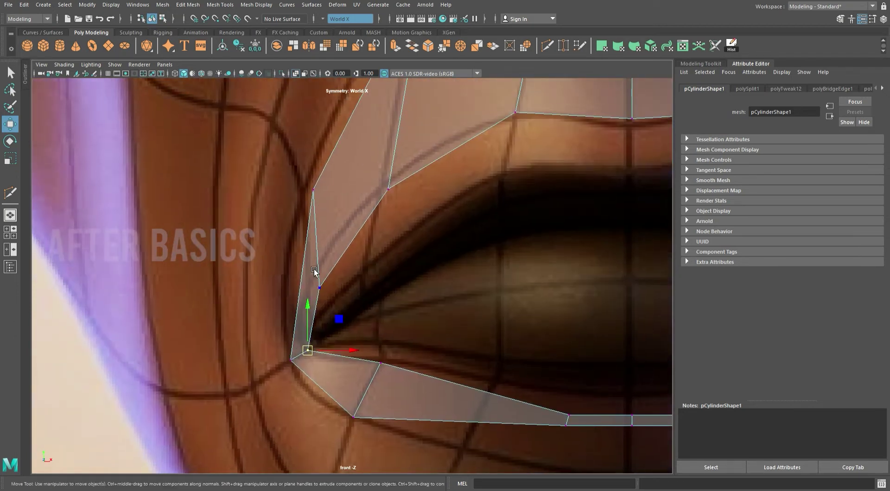
drag(319, 288, 310, 281)
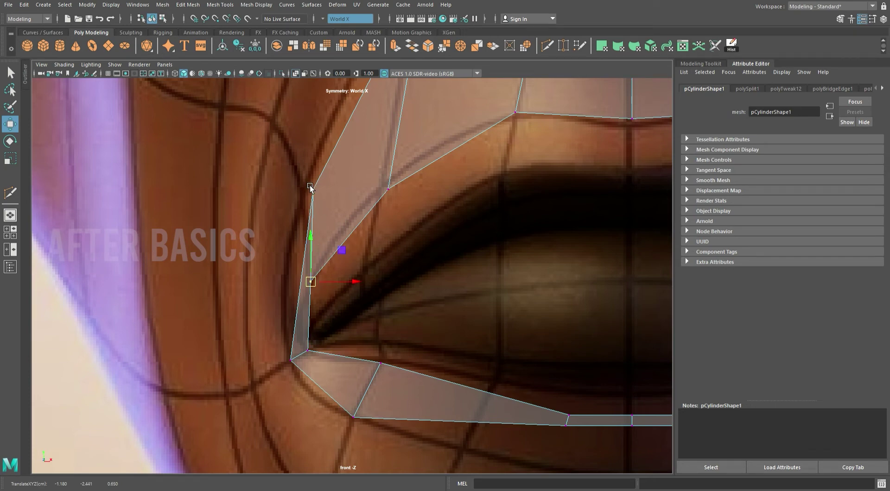
mouse_move(280, 176)
mouse_down()
mouse_move(318, 197)
mouse_move(307, 198)
mouse_up()
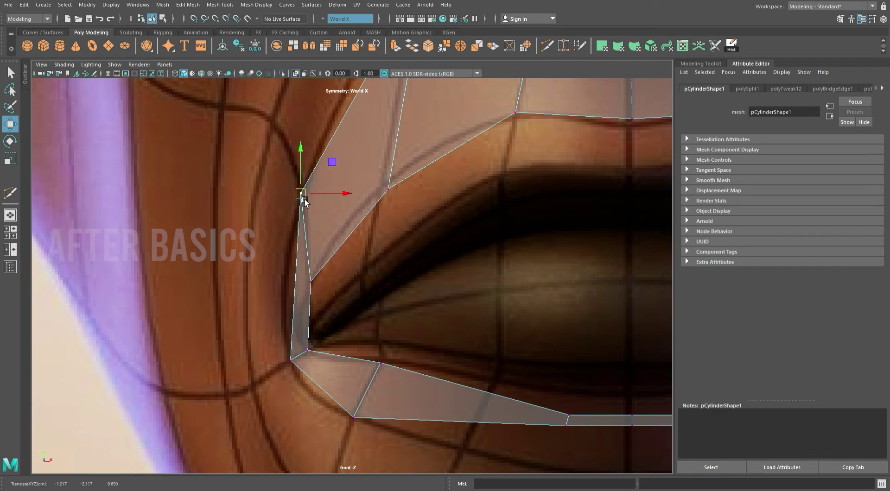
alt+middle_drag(304, 198, 91, 102)
alt+middle_drag(647, 260, 537, 247)
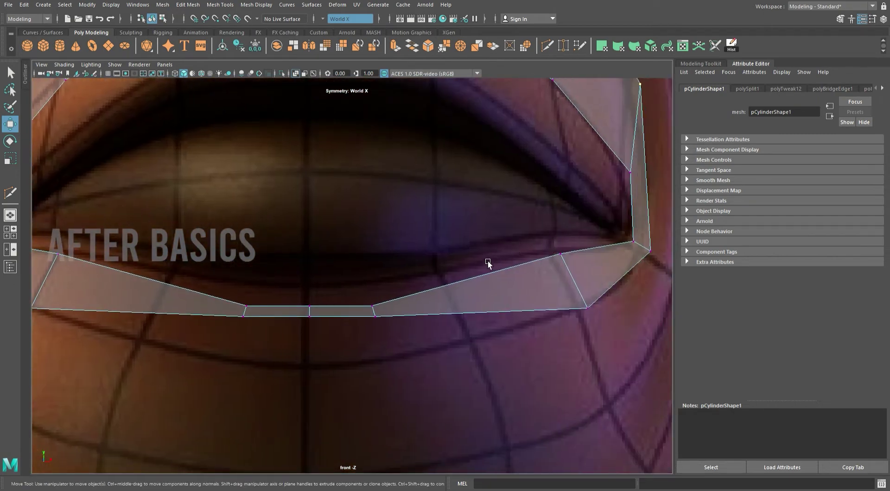
- Move the mouth loop's lower and middle vertices onto the lip line
alt+middle_drag(440, 240, 420, 193)
drag(324, 235, 365, 277)
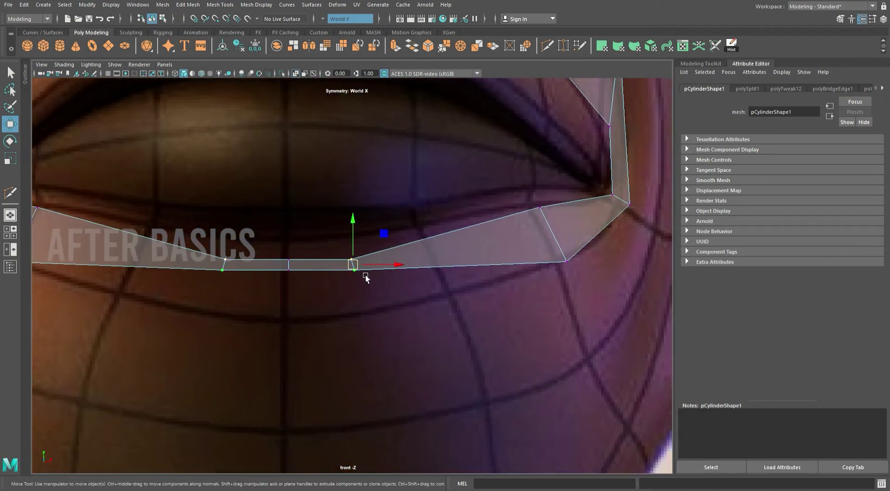
middle_drag(366, 265, 423, 233)
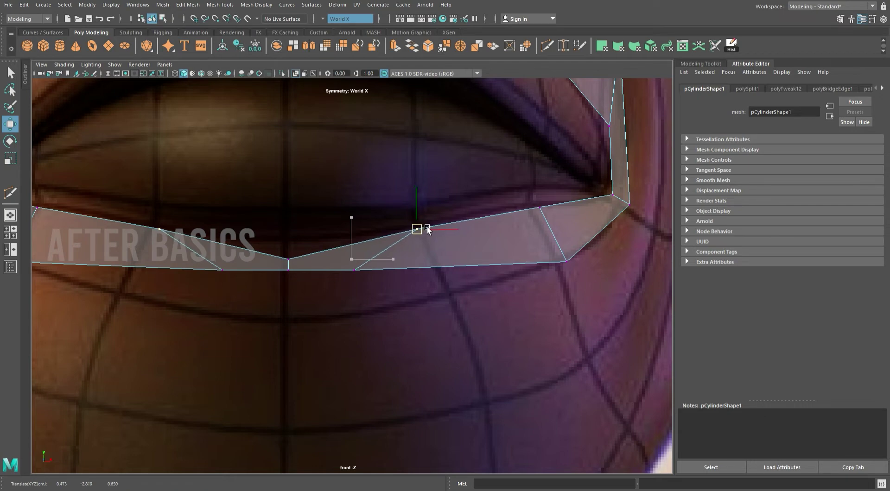
click(353, 269)
middle_drag(365, 273, 457, 300)
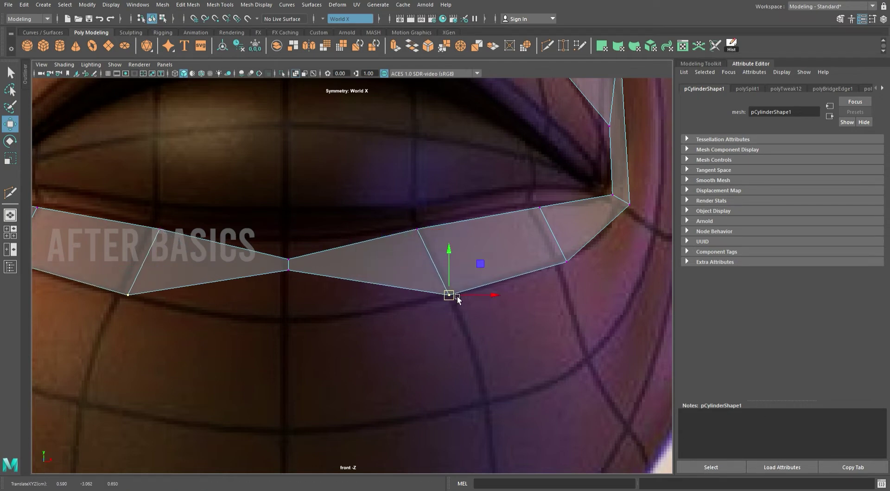
click(290, 272)
middle_drag(300, 277, 293, 324)
click(289, 258)
middle_drag(304, 271, 293, 251)
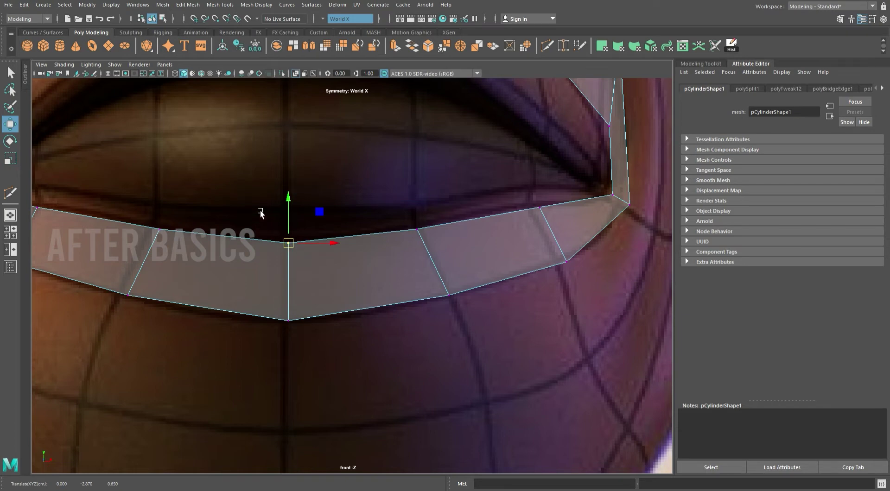
drag(257, 203, 312, 359)
- Nudge the side edge and the corner edge slightly inward on the other half of the mouth
alt+middle_drag(205, 272, 449, 301)
drag(316, 247, 412, 361)
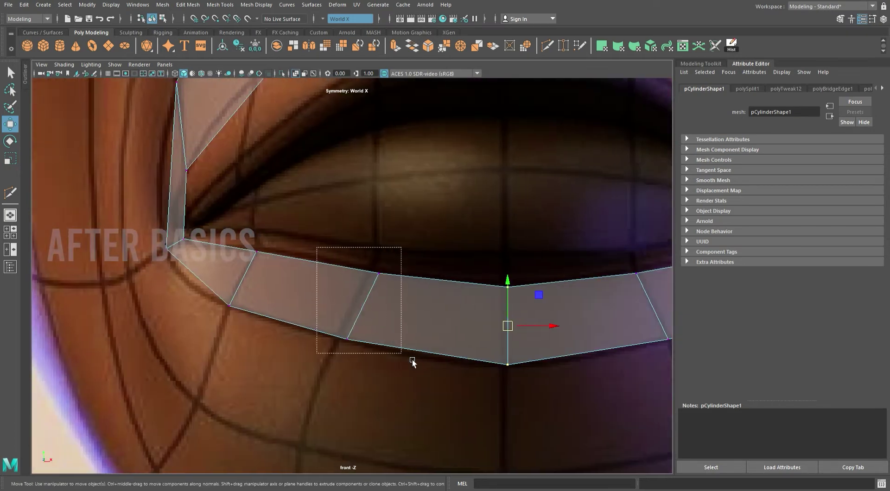
drag(418, 307, 408, 305)
alt+middle_drag(408, 310, 250, 280)
alt+middle_drag(598, 252, 567, 270)
drag(479, 255, 517, 320)
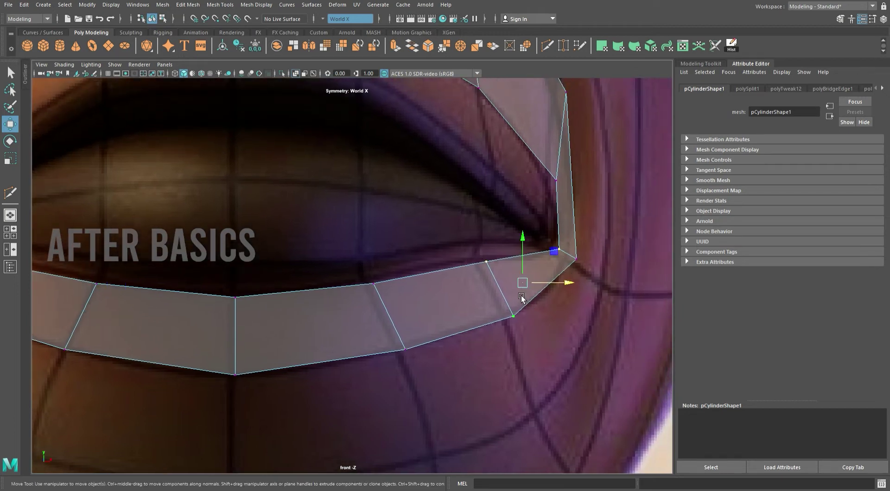
middle_drag(512, 296, 507, 286)
mouse_move(527, 318)
middle_down()
mouse_move(498, 289)
mouse_move(523, 306)
middle_up()
- Pull the corner vertex onto the mouth corner and zoom out
mouse_move(582, 192)
alt+middle_down()
mouse_move(582, 271)
mouse_move(652, 254)
mouse_move(519, 319)
alt+middle_up()
click(577, 252)
drag(517, 305, 510, 308)
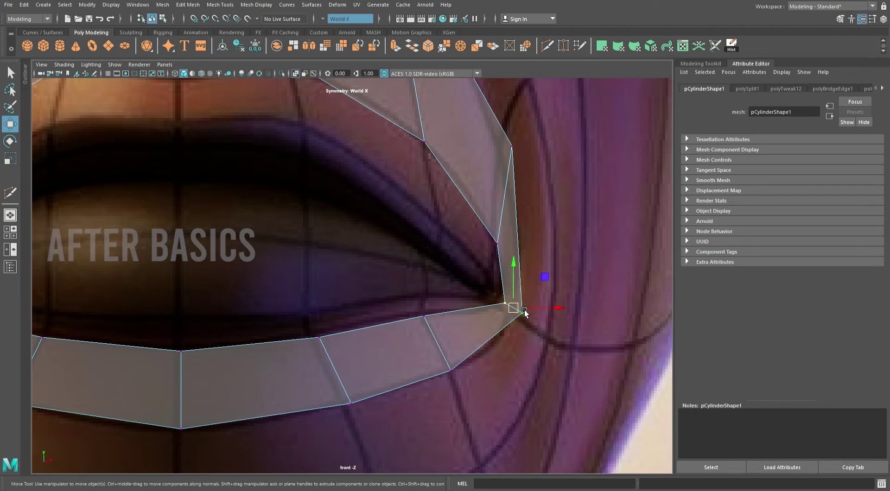
scroll(531, 330, down, 1)
scroll(526, 329, down, 3)
scroll(536, 254, down, 2)
scroll(574, 296, down, 2)
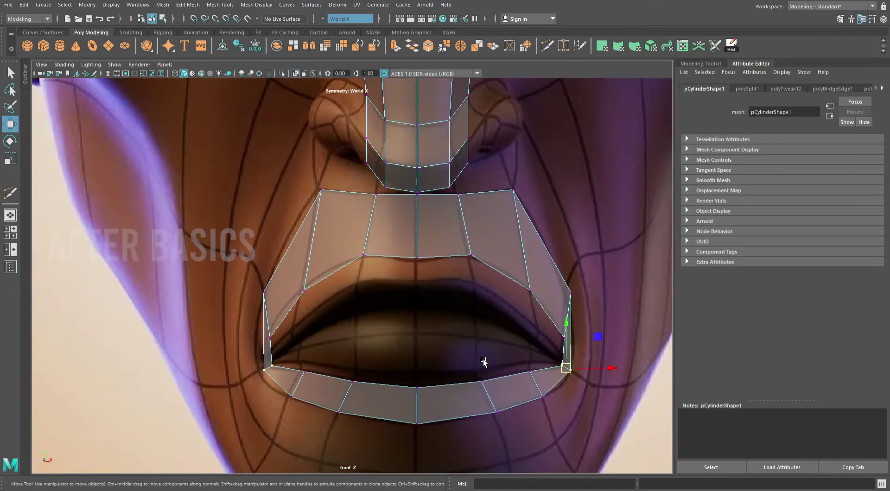
- Extrude the mouth ring's border edges, scale them outward into a wider ring, and select the narrow side faces
key(F10)
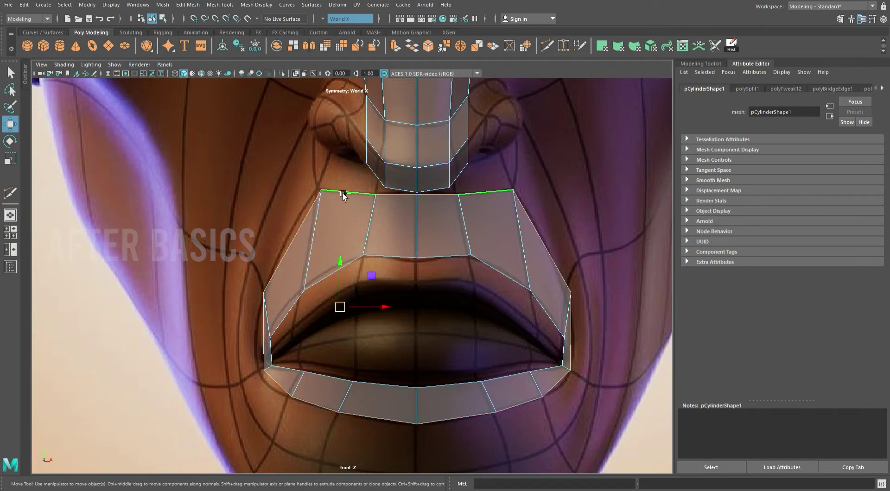
click(405, 52)
click(14, 126)
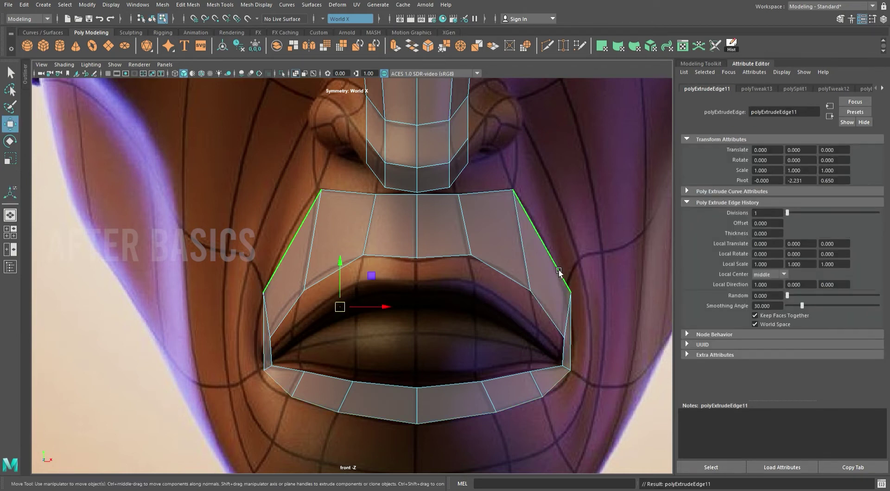
alt+middle_drag(414, 314, 346, 299)
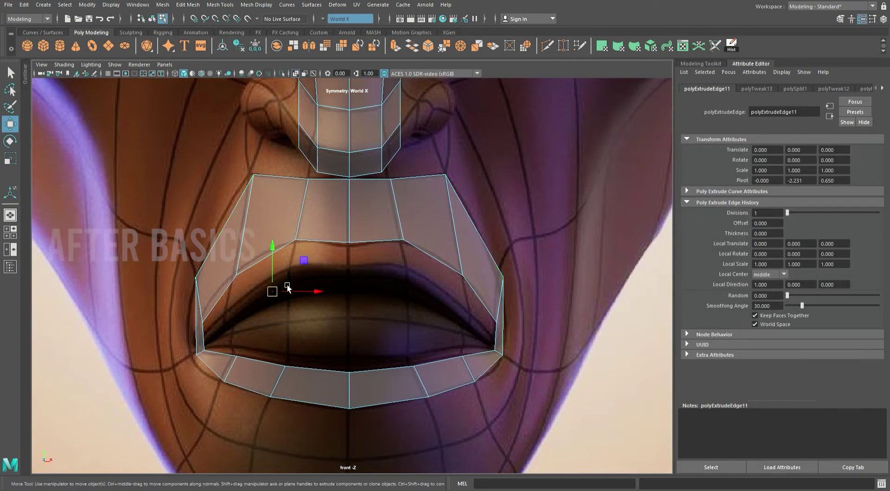
key(r)
drag(282, 292, 324, 319)
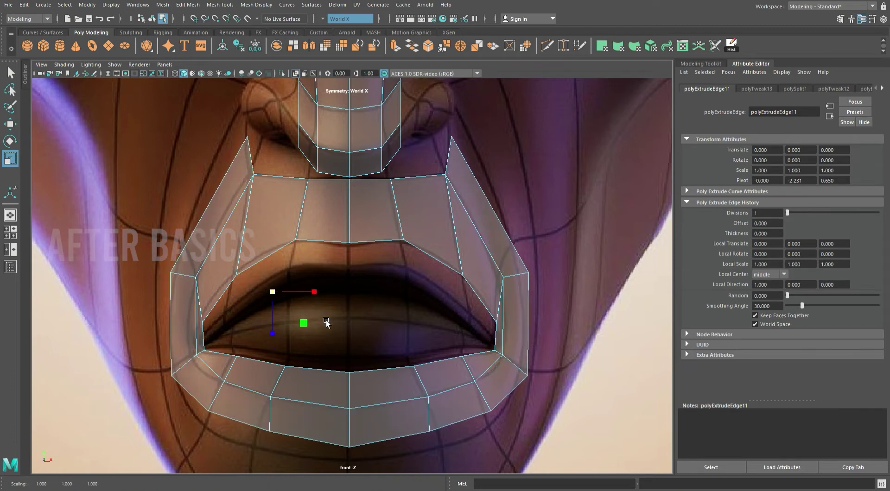
click(523, 229)
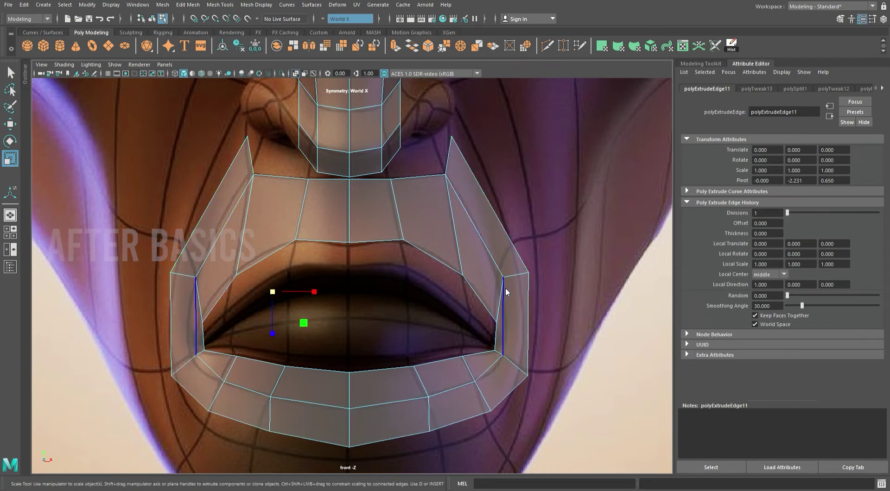
click(510, 335)
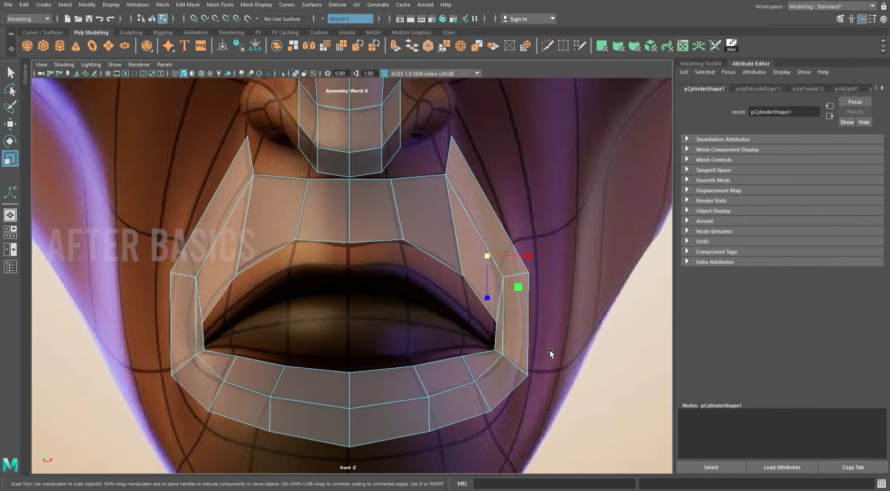
- Set a soft-selection falloff and nudge the side faces in the perspective view
key(b)
drag(474, 339, 669, 436)
key(space)
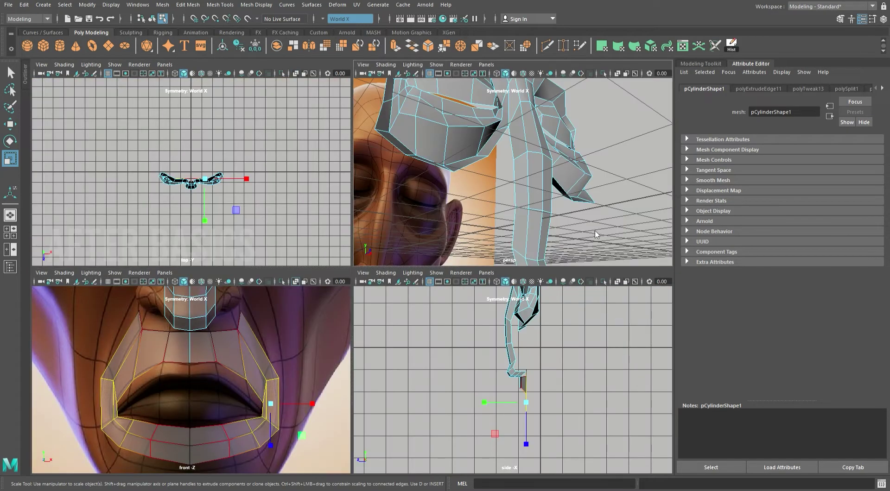
key(space)
mouse_move(527, 289)
alt+mouse_down()
mouse_move(398, 355)
mouse_move(530, 310)
alt+mouse_up()
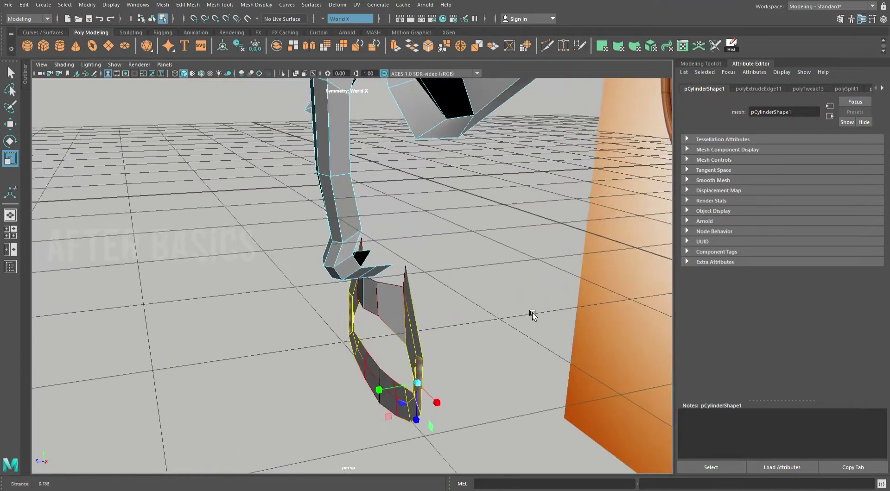
key(w)
middle_drag(390, 396, 405, 398)
- Rotate and move the side faces along X so they wrap around the cheeks
mouse_move(405, 397)
alt+mouse_down()
mouse_move(363, 348)
mouse_move(427, 371)
alt+mouse_up()
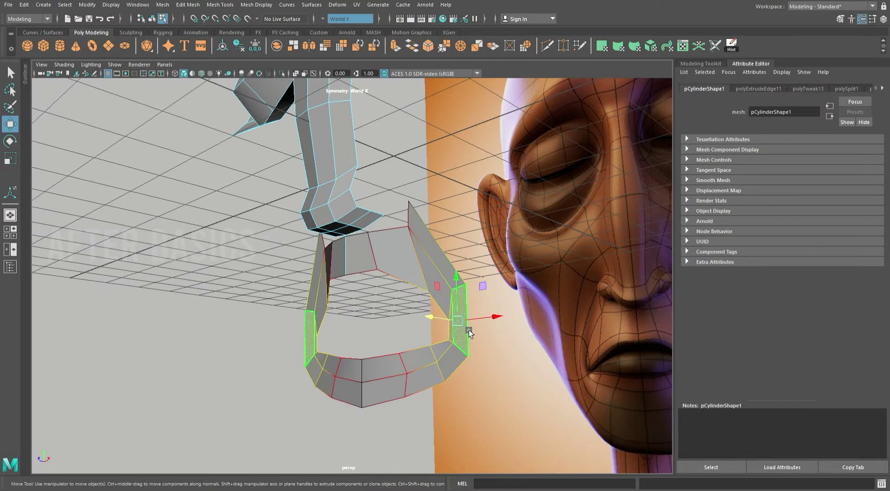
key(e)
drag(480, 317, 499, 323)
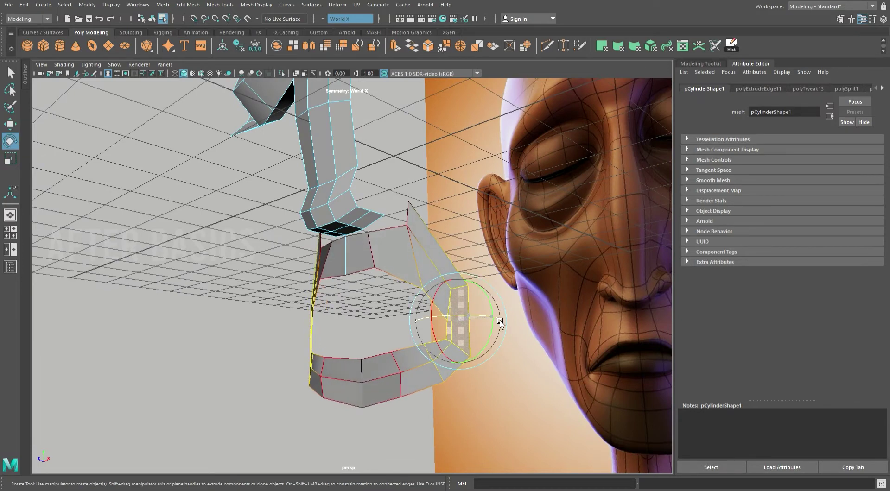
key(w)
mouse_move(463, 382)
alt+mouse_down()
mouse_move(302, 395)
mouse_move(427, 348)
alt+mouse_up()
key(space)
key(space)
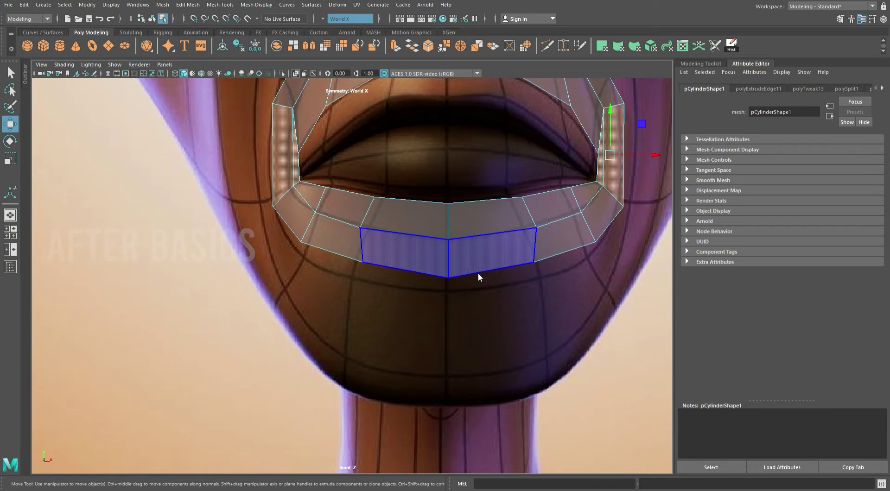
- Lower the mouth loop's bottom edge toward the chin and move the lower-left corner vertex down and inward
key(F10)
click(421, 274)
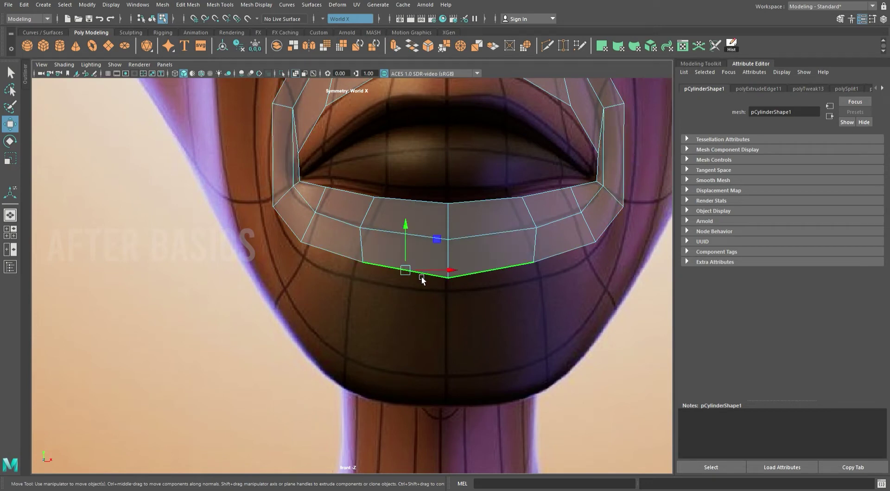
drag(404, 270, 406, 282)
click(319, 250)
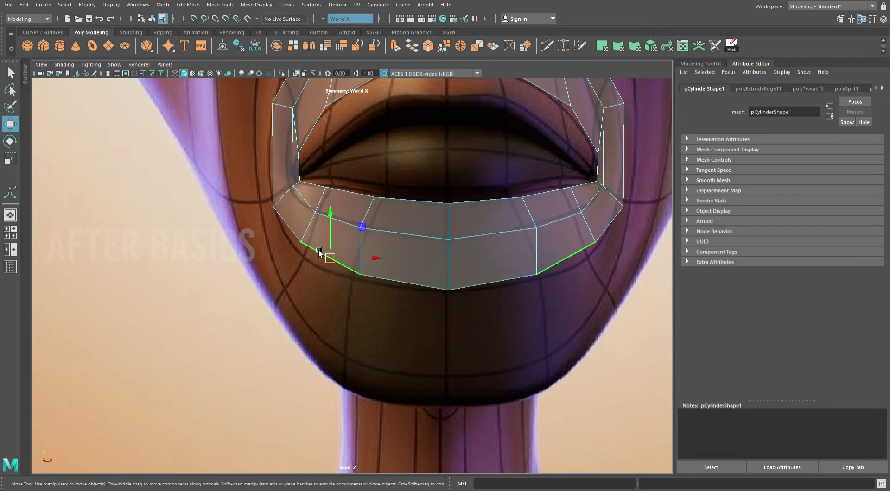
key(F9)
click(301, 242)
drag(302, 241, 323, 257)
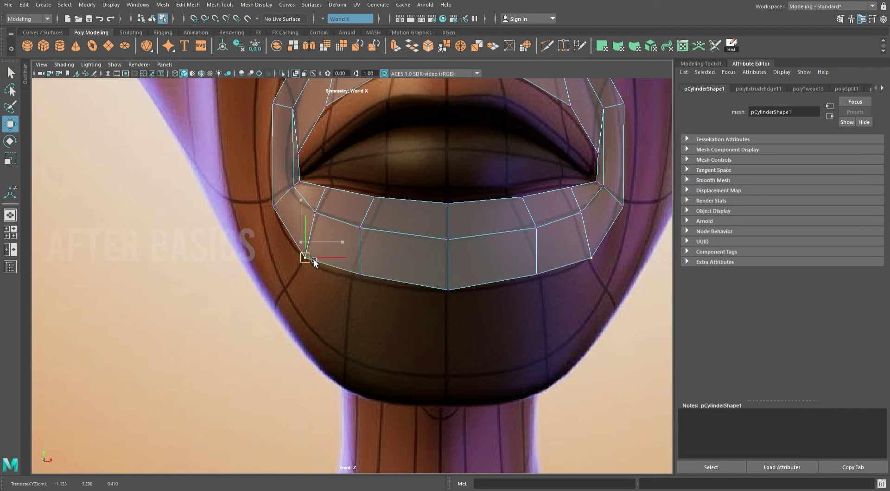
- Reposition the outer corner and lower-lip vertices to follow the reference lip line
click(361, 276)
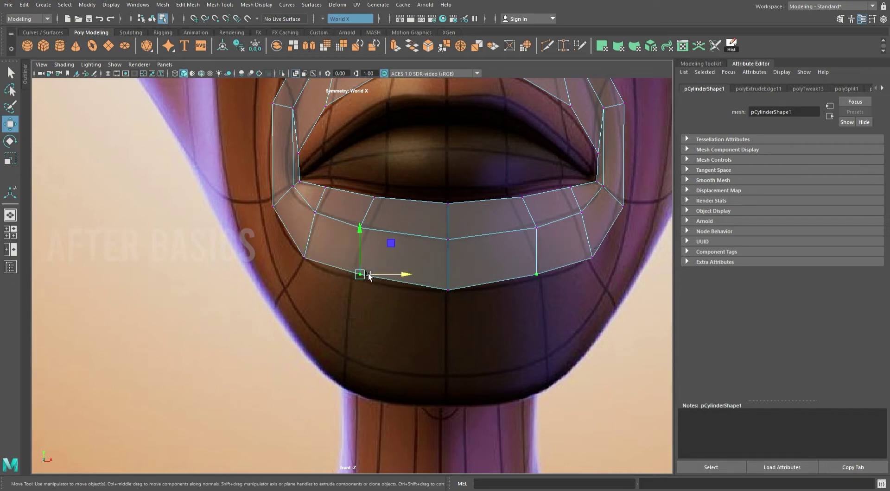
alt+middle_drag(321, 188, 383, 295)
scroll(383, 295, up, 2)
click(333, 323)
mouse_move(332, 324)
mouse_down()
mouse_move(327, 310)
mouse_move(363, 304)
mouse_move(371, 321)
mouse_up()
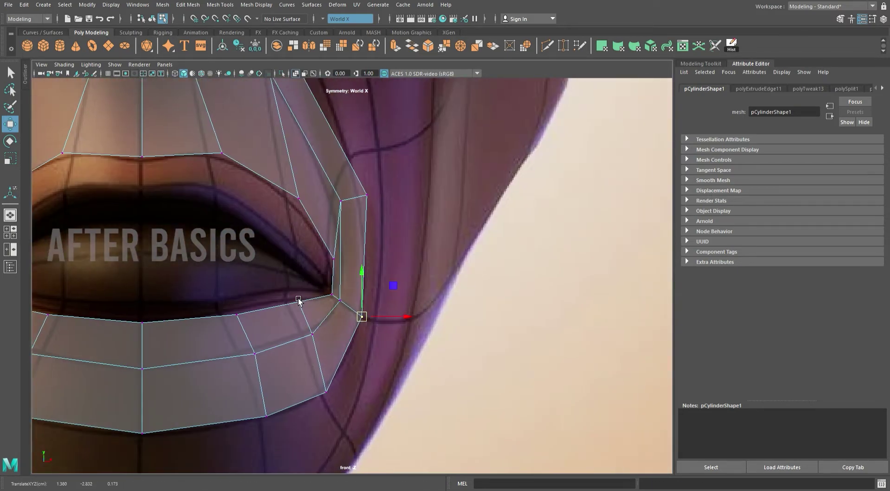
drag(312, 332, 234, 340)
click(236, 315)
shift+click(254, 354)
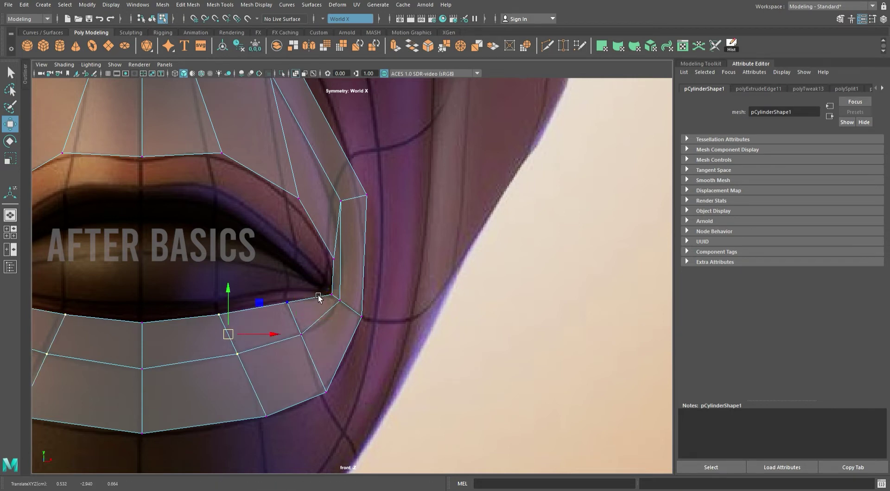
alt+middle_drag(318, 297, 355, 342)
- Nudge the lip-corner vertex and shift the outer lip vertices to fit the mouth corner
click(380, 234)
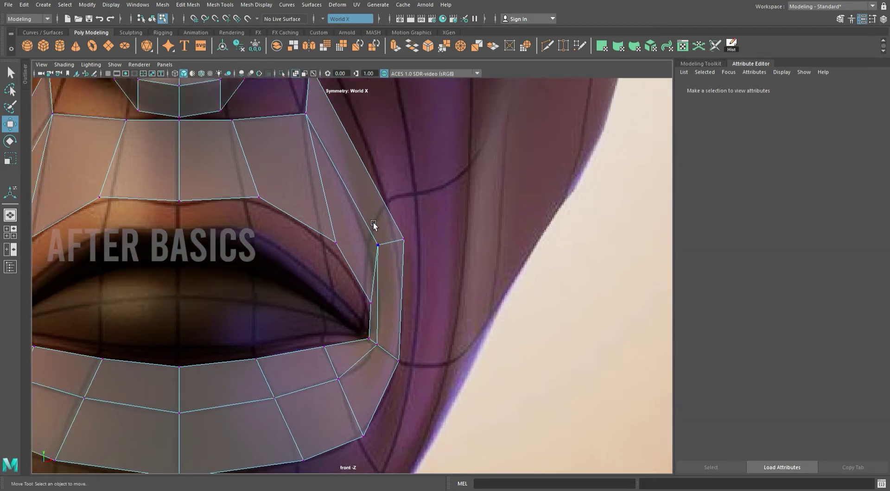
click(385, 252)
mouse_move(385, 252)
mouse_down()
mouse_move(377, 257)
mouse_move(388, 205)
mouse_up()
click(403, 240)
alt+middle_drag(408, 225, 446, 313)
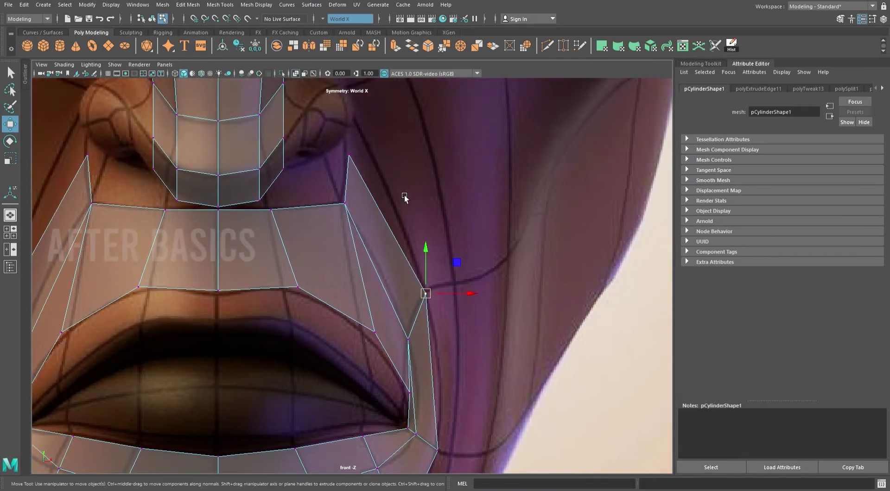
click(386, 337)
drag(386, 336, 372, 336)
click(308, 294)
drag(307, 294, 294, 295)
- Try moving the left lip-corner vertex outward and undo it, then snap the right lip-corner vertex onto the corner
alt+middle_drag(343, 294, 373, 231)
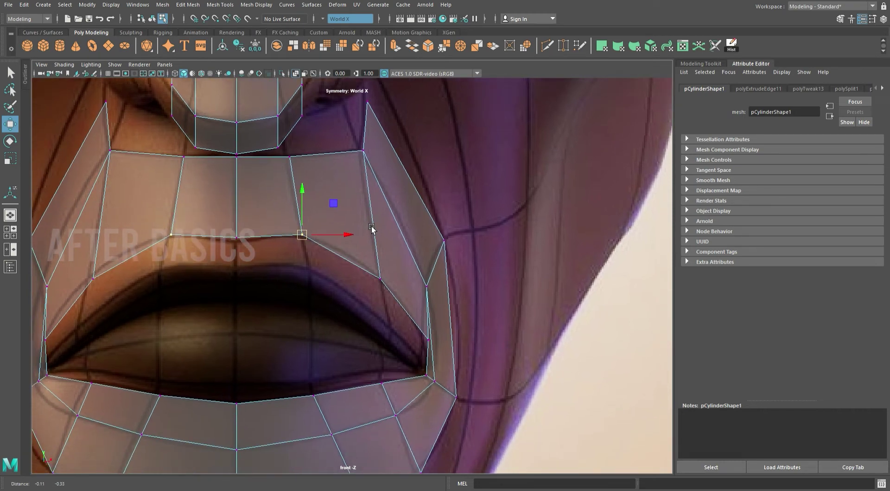
alt+middle_drag(369, 283, 414, 283)
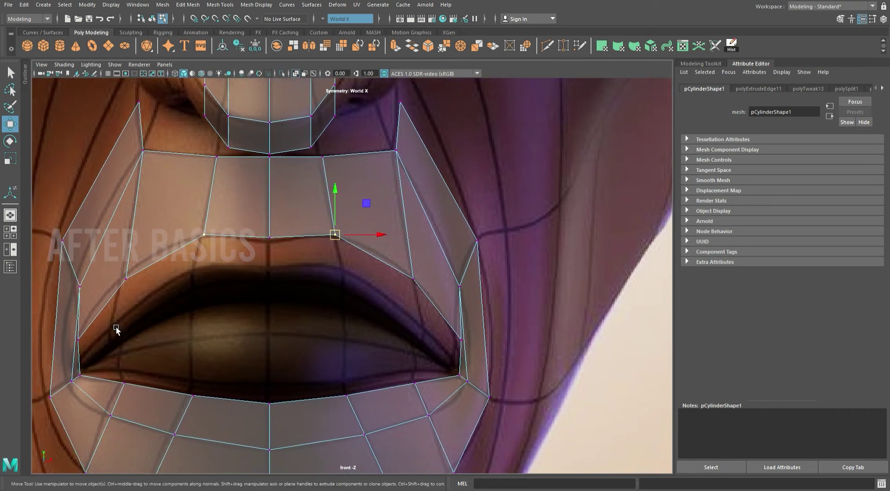
alt+middle_drag(106, 350, 253, 324)
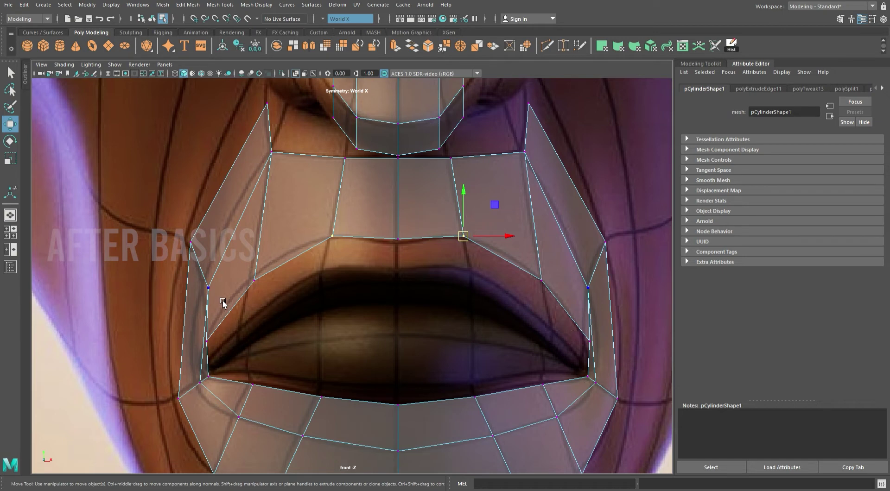
drag(227, 297, 213, 291)
key(ctrl+z)
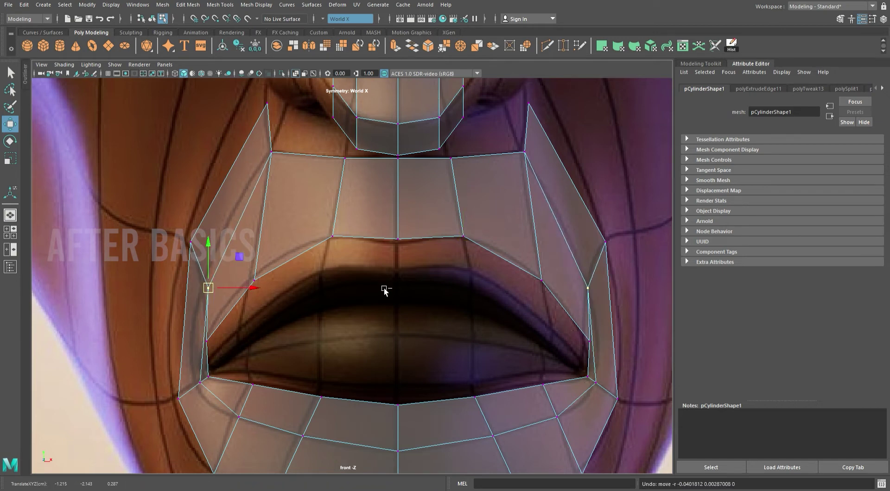
alt+middle_drag(607, 301, 480, 317)
drag(482, 316, 477, 318)
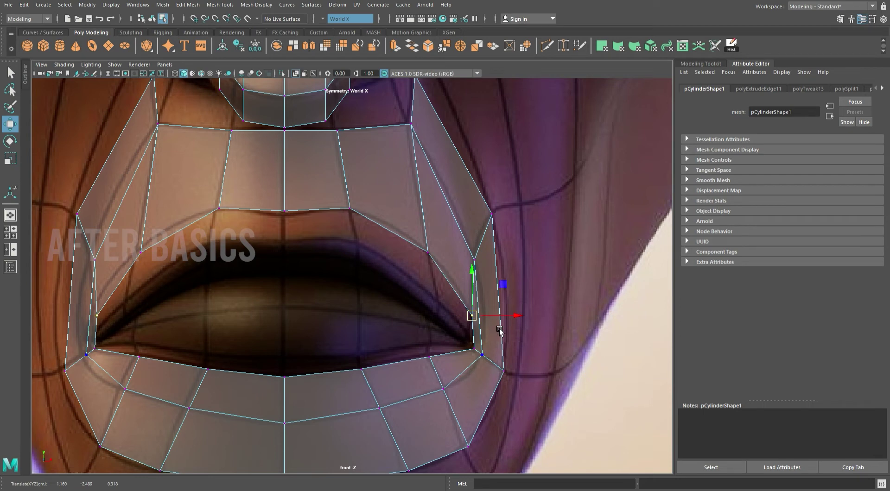
- Return to object mode and zoom around to review the mouth mesh
key(bracketleft)
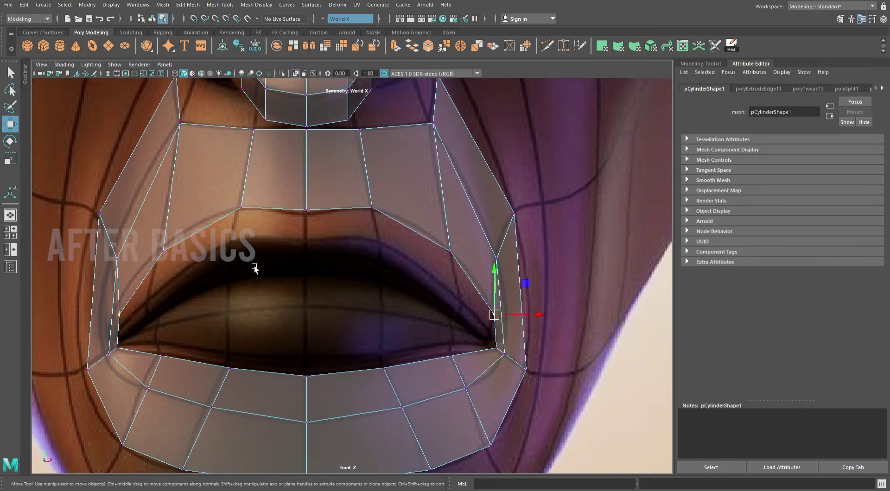
scroll(523, 322, down, 2)
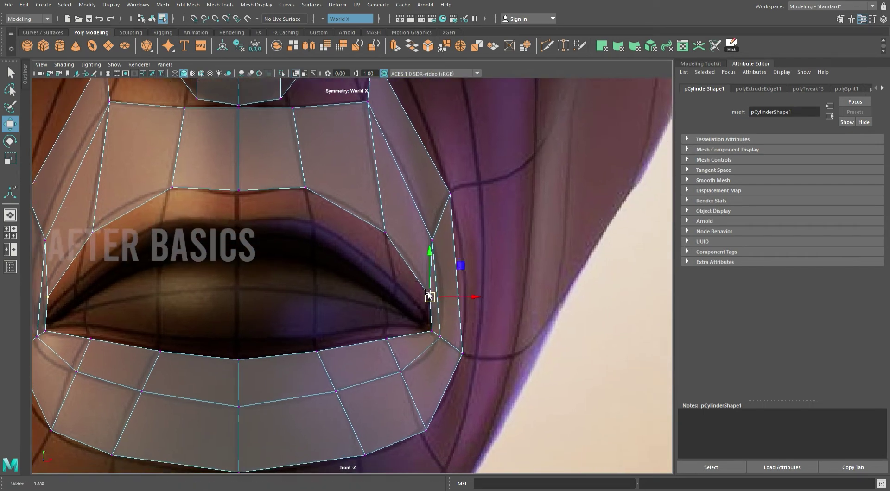
scroll(427, 223, down, 2)
key(F8)
scroll(459, 330, down, 5)
scroll(458, 329, up, 5)
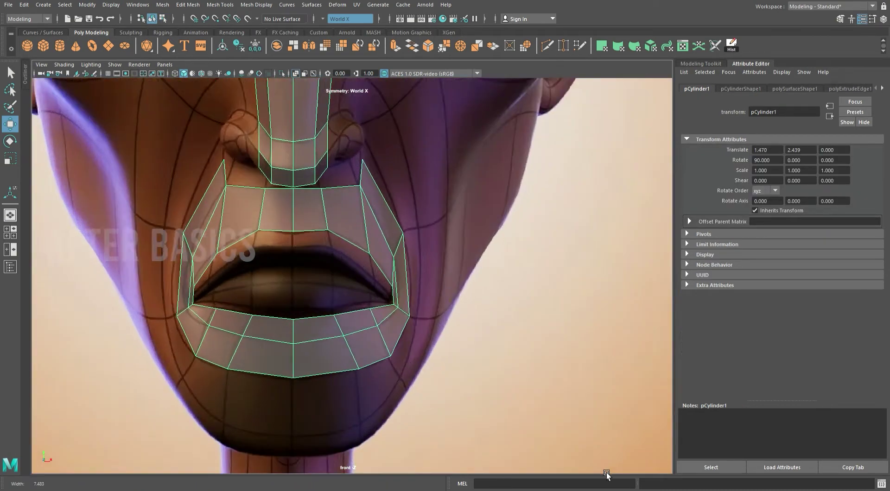
scroll(530, 305, up, 2)
click(424, 249)
scroll(425, 249, up, 3)
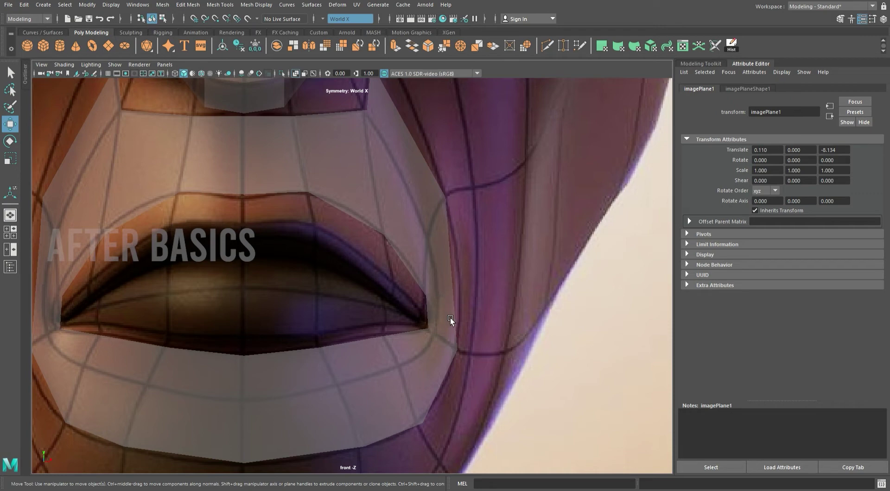
scroll(453, 308, down, 1)
- Raise the vertex beside the nostril up along the nostril wing
alt+middle_drag(435, 157, 445, 319)
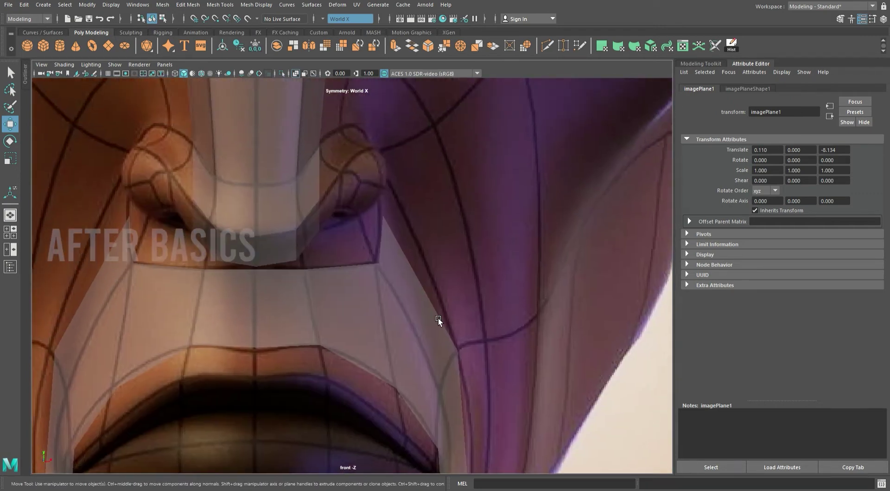
click(376, 276)
alt+middle_drag(405, 253, 429, 290)
scroll(405, 306, up, 1)
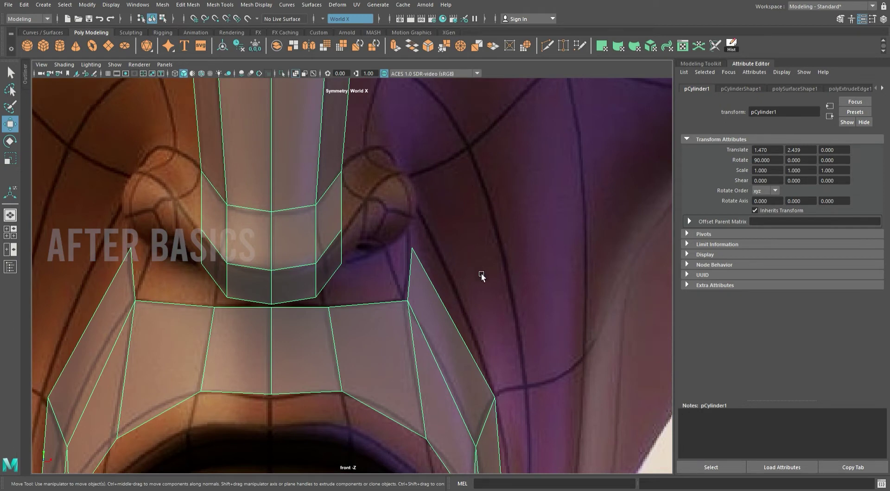
alt+middle_drag(481, 276, 460, 271)
click(403, 245)
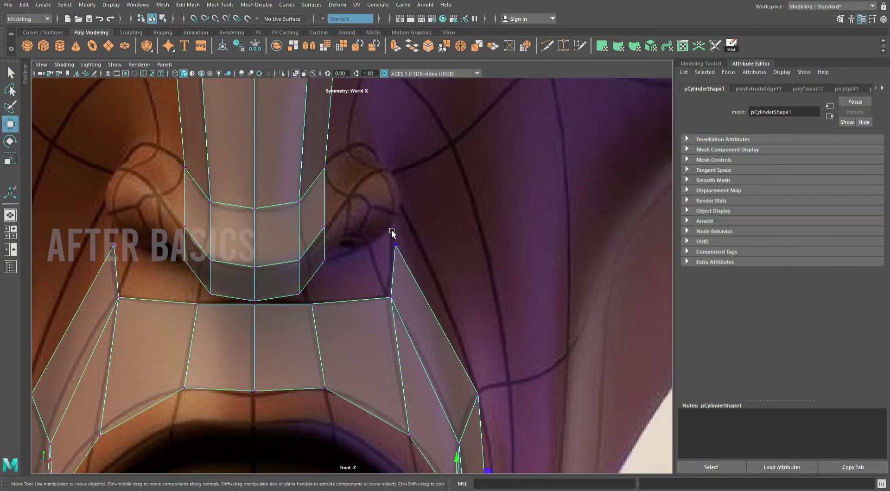
drag(407, 246, 408, 200)
- Select the outer mouth border edges along the cheek and chin and extrude them with Ctrl+E
mouse_move(408, 200)
alt+middle_down()
mouse_move(437, 214)
mouse_move(369, 221)
alt+middle_up()
click(374, 217)
alt+middle_drag(486, 301, 391, 251)
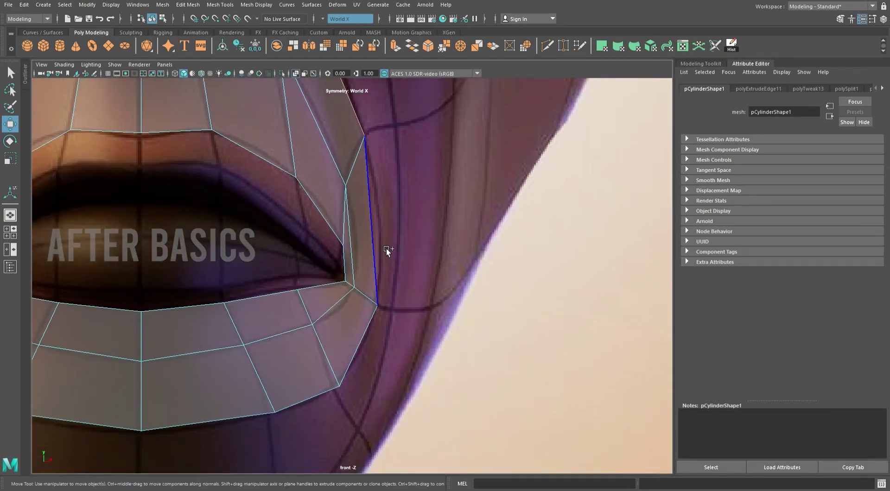
scroll(385, 248, down, 5)
scroll(363, 255, down, 2)
scroll(450, 382, up, 3)
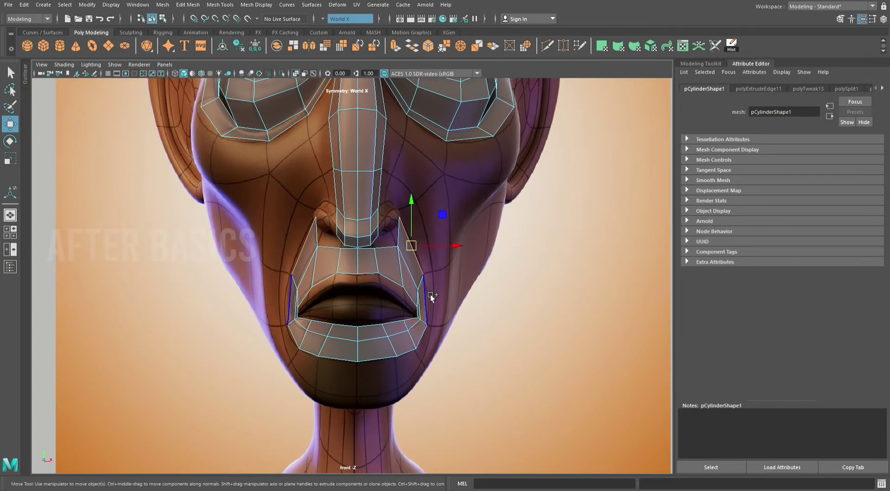
shift+click(381, 360)
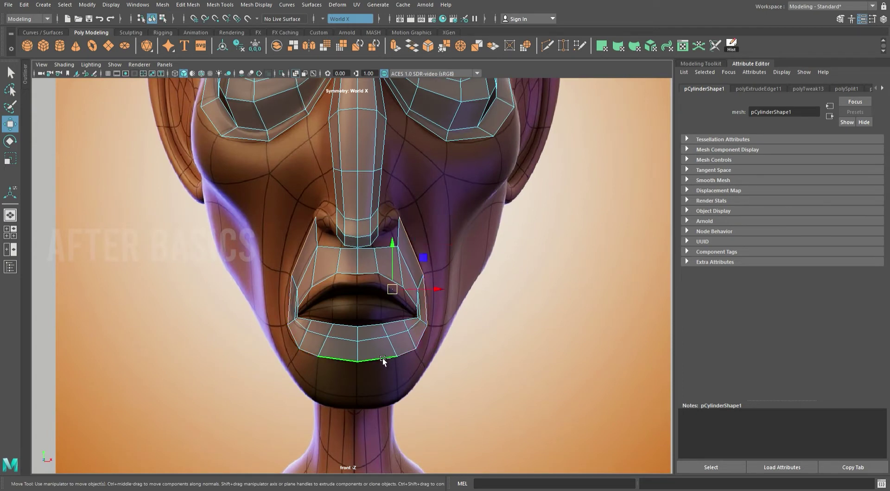
key(ctrl+e)
- Push the extruded edges outward around the mouth and scale the new border taller
drag(440, 249, 463, 246)
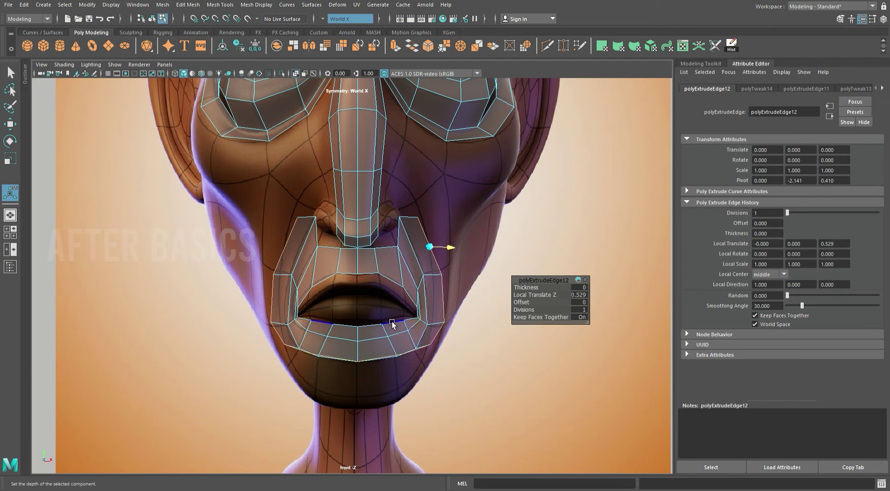
key(r)
drag(401, 332, 400, 350)
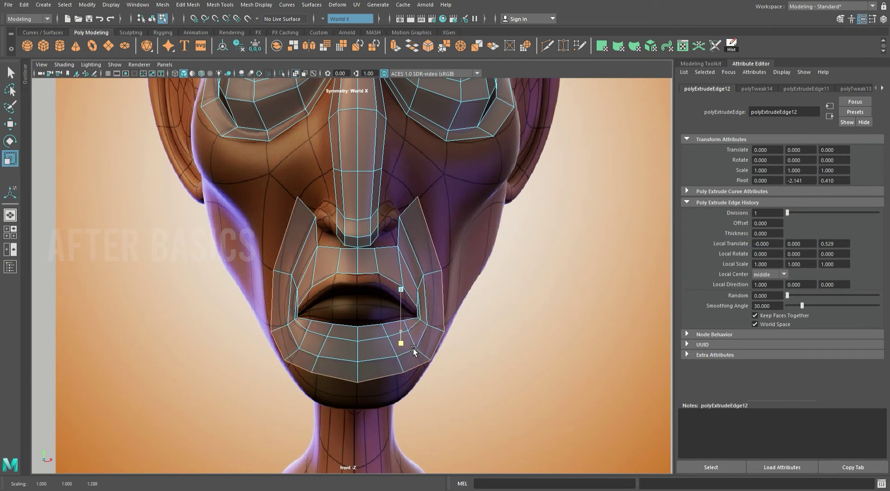
key(w)
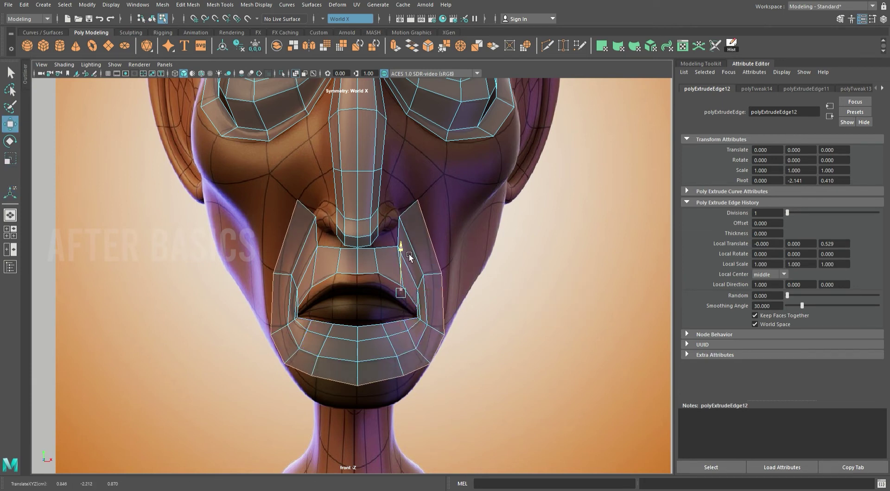
alt+right_drag(413, 257, 477, 283)
- Tuck the new outer border vertices inward along the cheek and chin corner
key(F9)
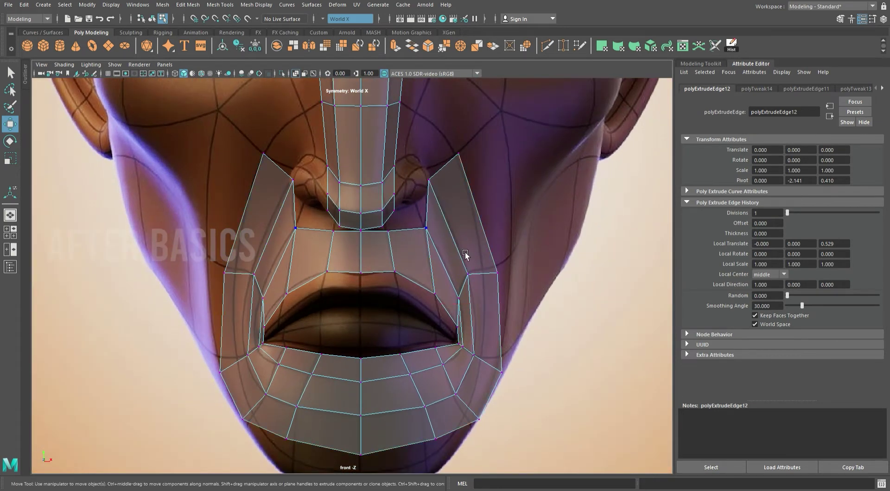
click(459, 154)
middle_drag(469, 158, 466, 159)
click(497, 273)
middle_drag(507, 275, 492, 271)
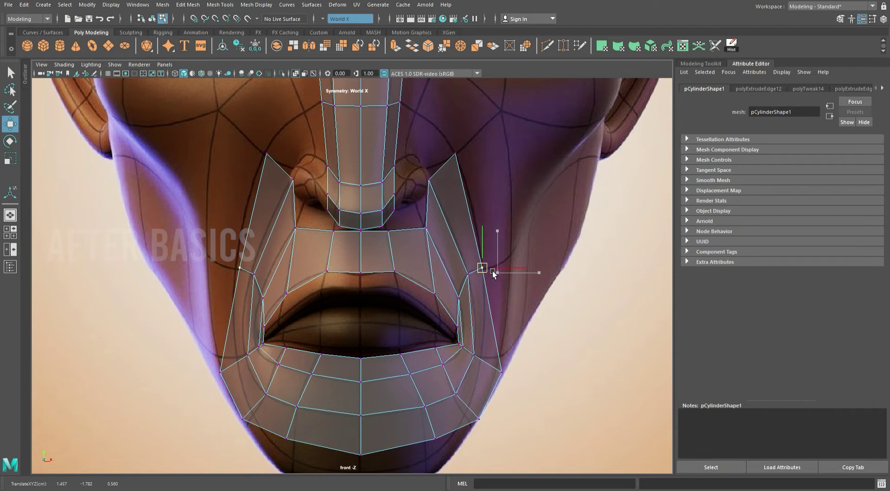
click(501, 370)
middle_drag(506, 371, 494, 364)
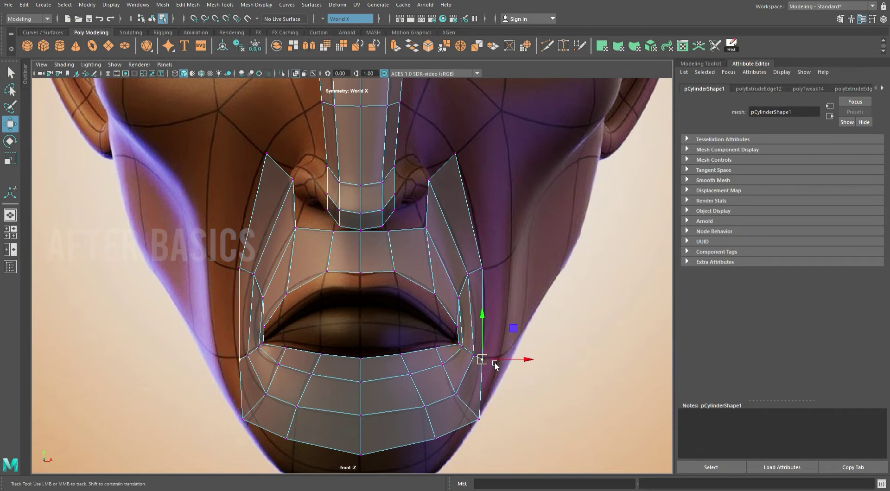
scroll(547, 392, up, 3)
click(499, 325)
middle_drag(505, 338, 491, 334)
- Lower the chin vertices toward the jawline and orbit in the four-view layout to check depth
mouse_move(431, 377)
alt+middle_down()
mouse_move(463, 319)
mouse_move(463, 337)
alt+middle_up()
click(469, 303)
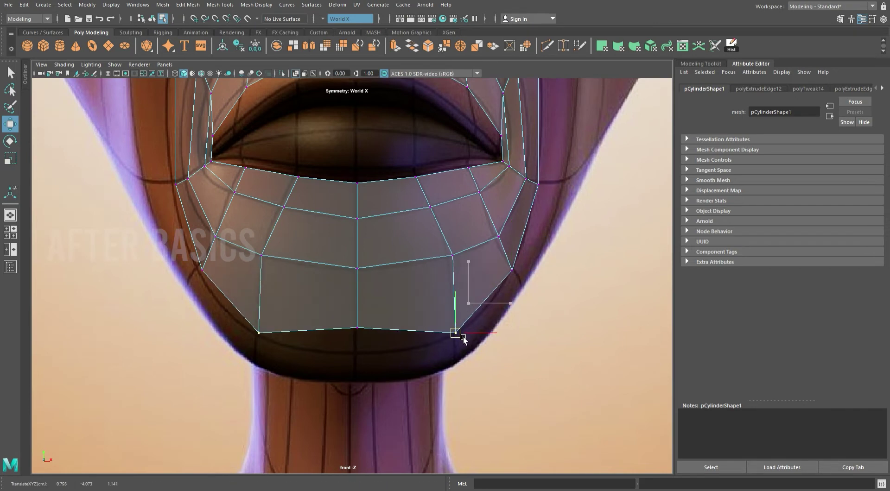
click(357, 327)
middle_drag(357, 329, 366, 352)
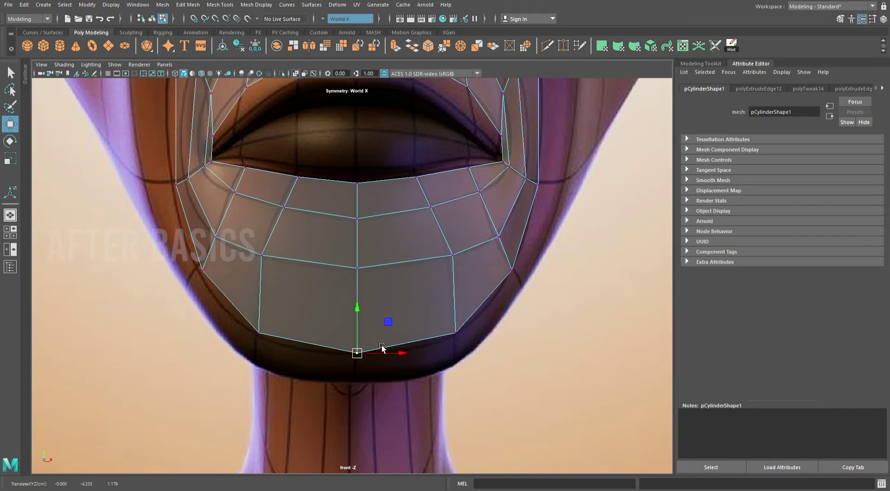
alt+middle_drag(458, 296, 361, 384)
click(414, 344)
key(space)
key(space)
key(space)
key(space)
alt+drag(539, 266, 607, 332)
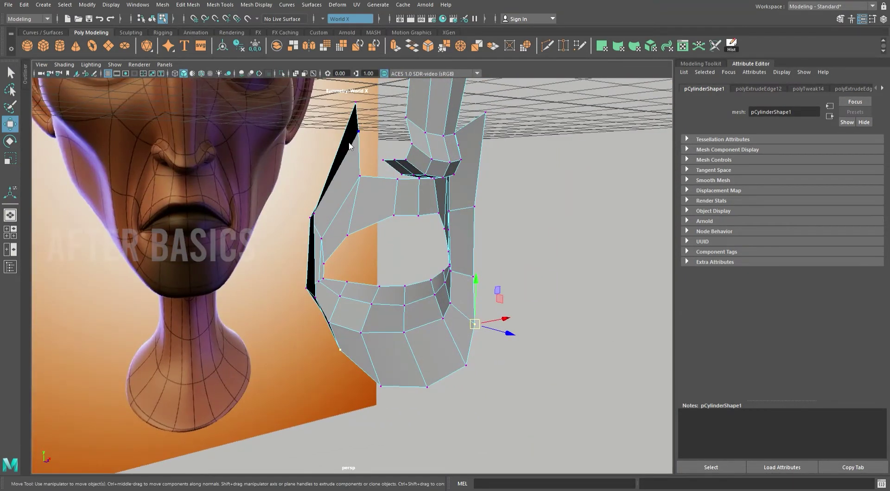
- Extrude the chin's bottom edge loop downward into a new row of faces
click(354, 134)
mouse_move(352, 135)
alt+mouse_down()
mouse_move(503, 188)
mouse_move(354, 234)
mouse_move(419, 312)
mouse_move(396, 297)
alt+mouse_up()
double_click(394, 291)
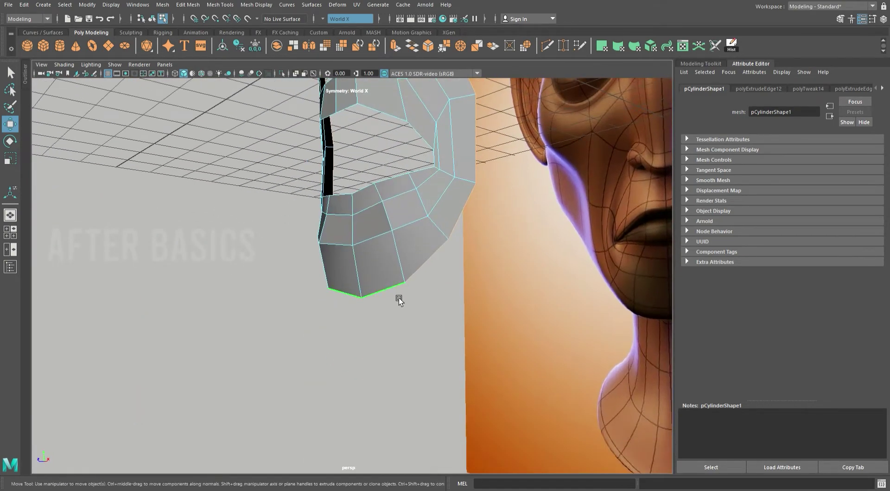
key(space)
key(space)
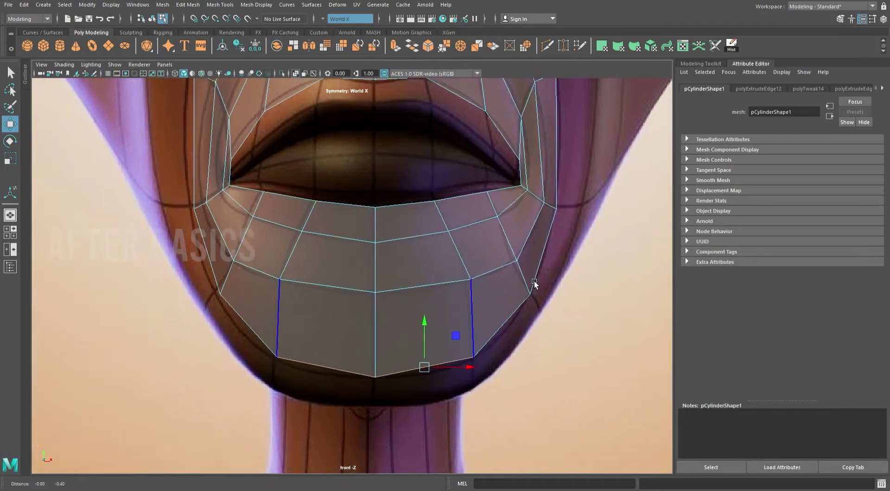
alt+middle_drag(534, 282, 555, 268)
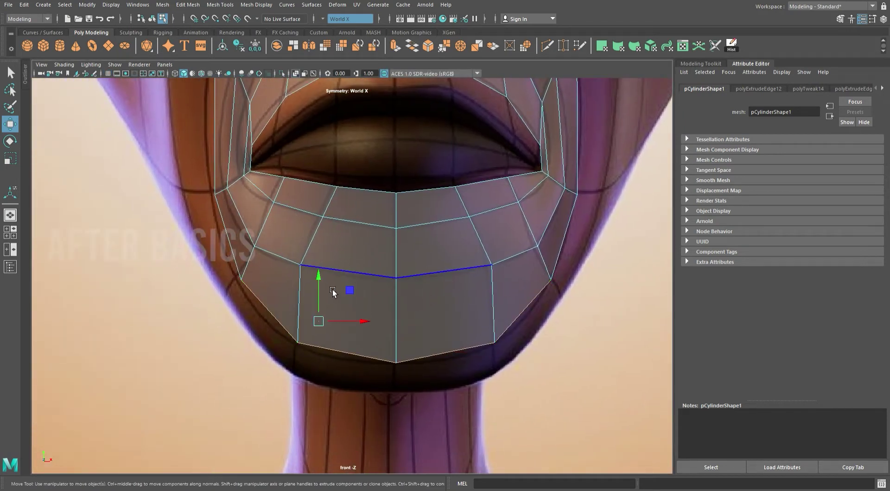
shift+drag(330, 290, 331, 320)
- Tuck the new chin row under the jaw in the side view, then maximize the front view on mouth and nose
key(space)
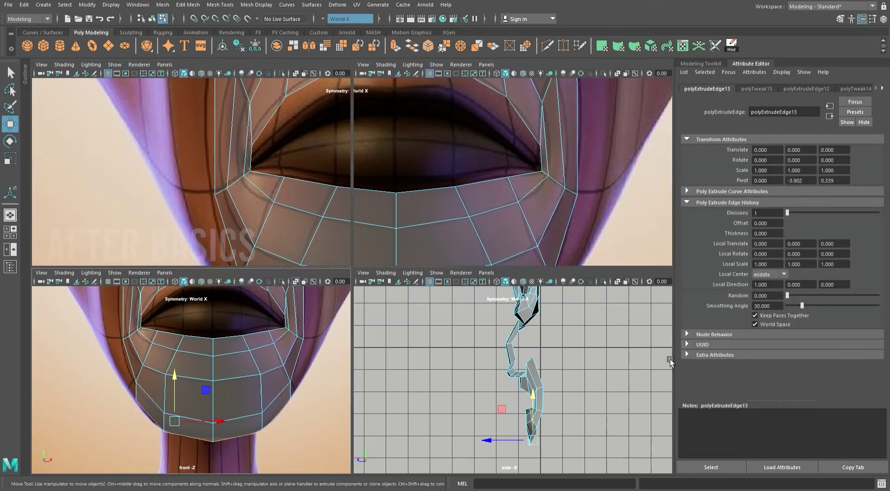
key(space)
drag(324, 333, 343, 331)
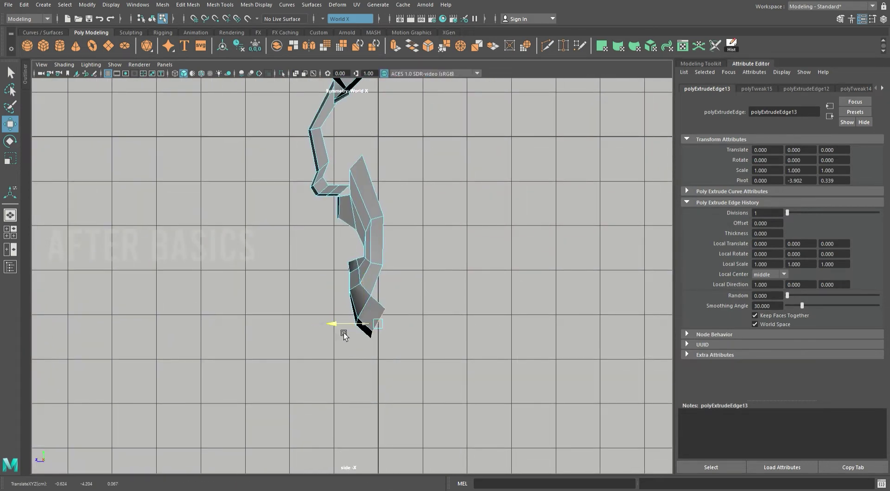
click(349, 336)
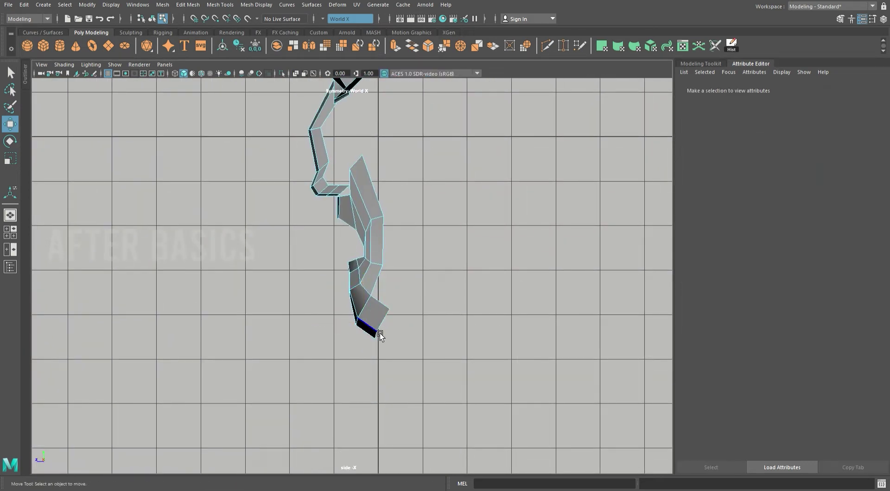
key(space)
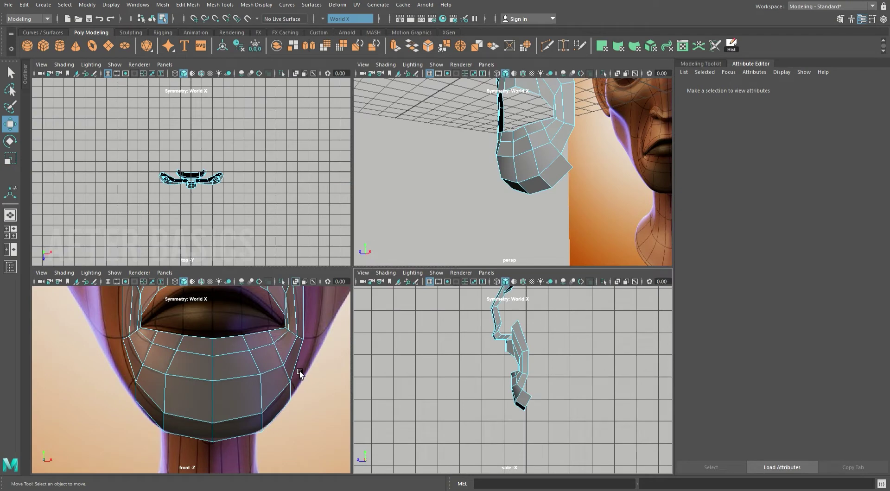
key(space)
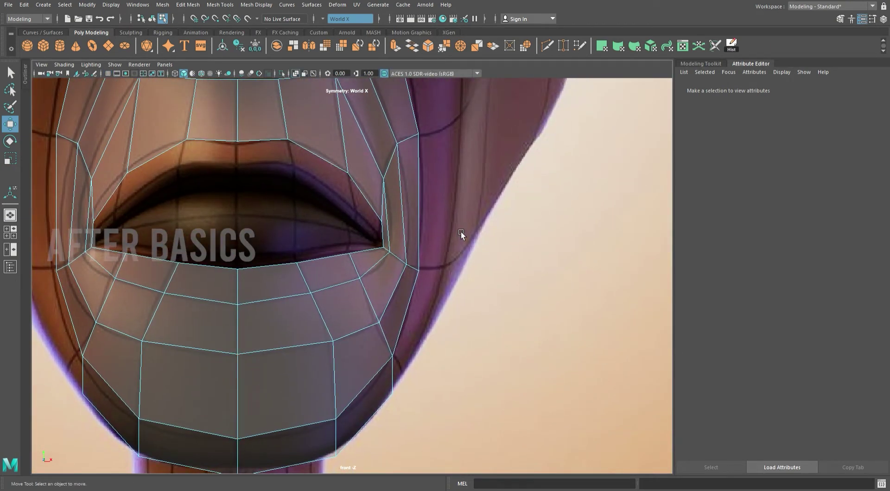
alt+middle_drag(309, 349, 440, 337)
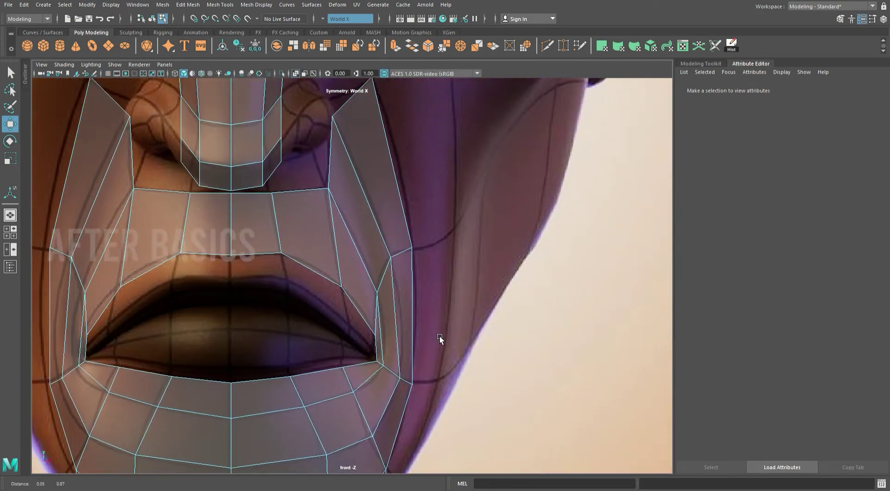
- Extrude the lower jaw-side edges outward toward the cheek, pushing them along X
click(412, 179)
click(417, 425)
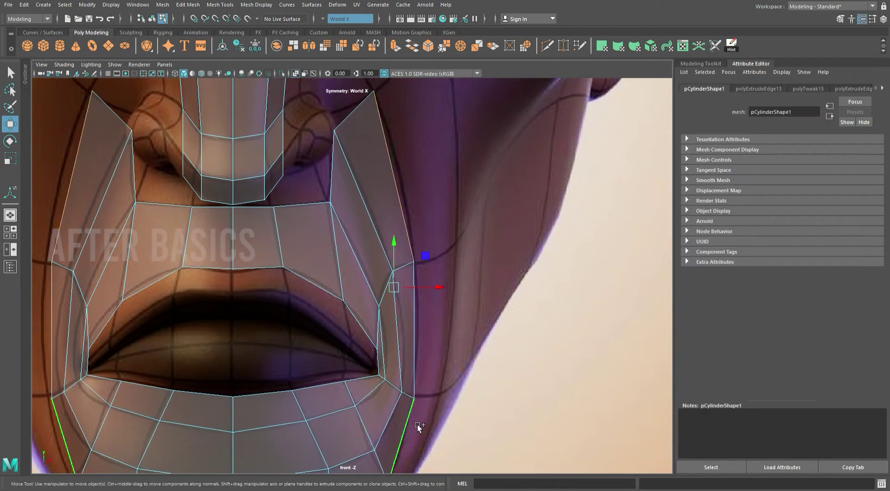
shift+drag(444, 287, 486, 291)
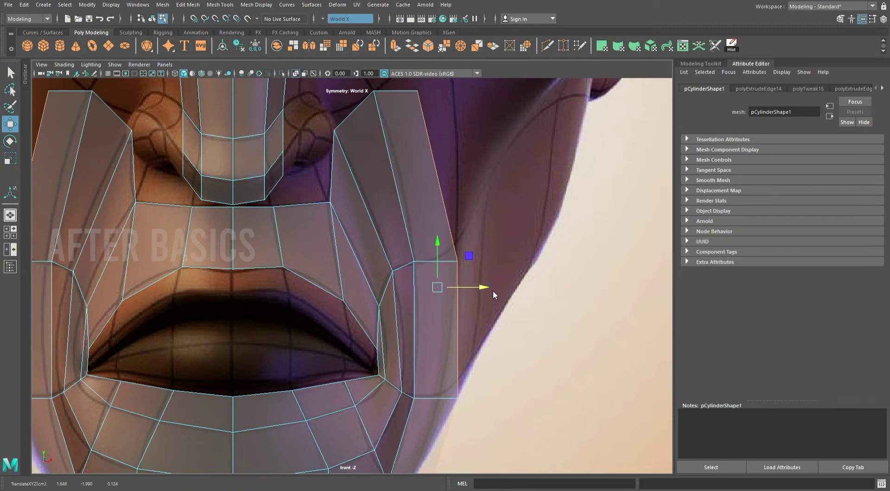
key(space)
key(space)
mouse_move(566, 221)
alt+mouse_down()
mouse_move(525, 388)
mouse_move(476, 337)
alt+mouse_up()
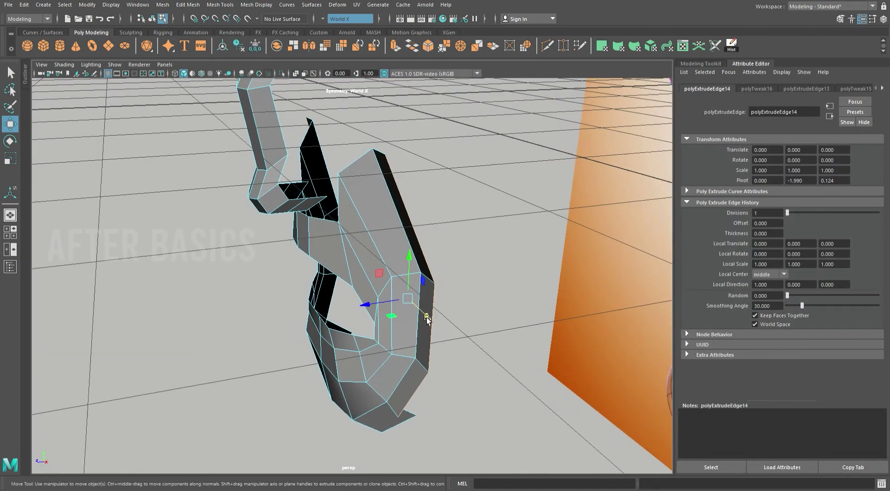
drag(376, 305, 472, 309)
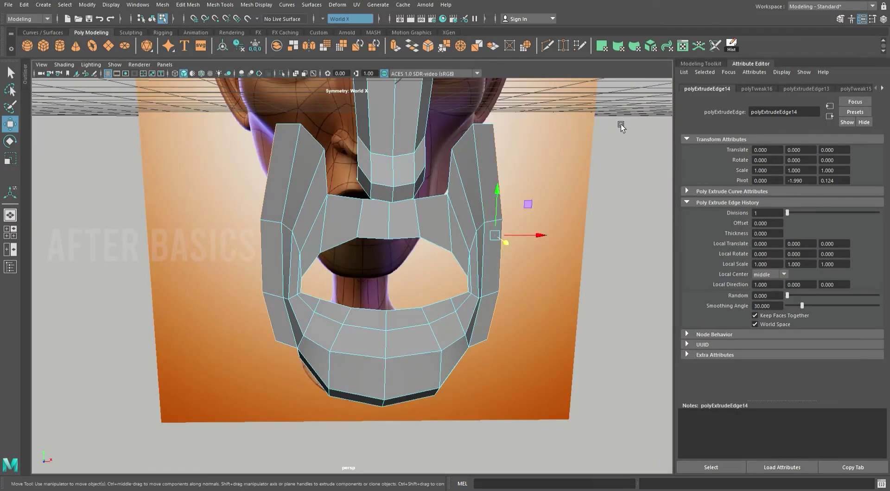
key(q)
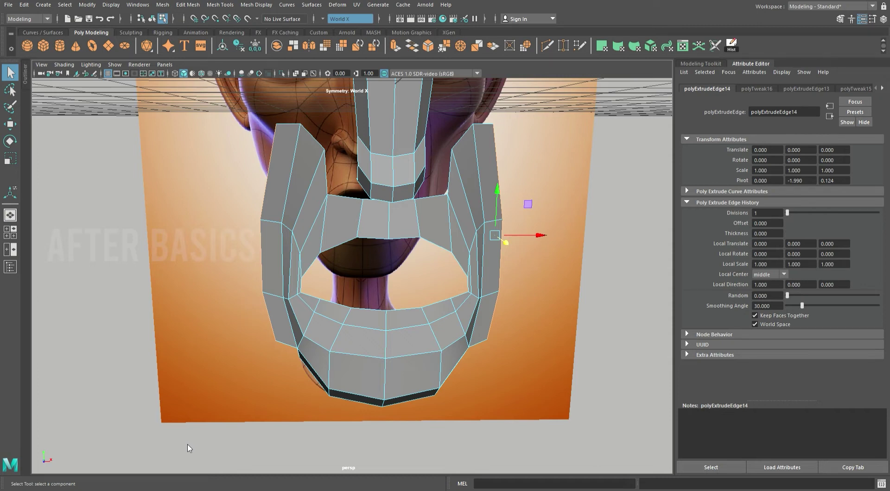
- Save the scene with Ctrl+S and orbit around the mesh against the head reference
key(ctrl+s)
key(w)
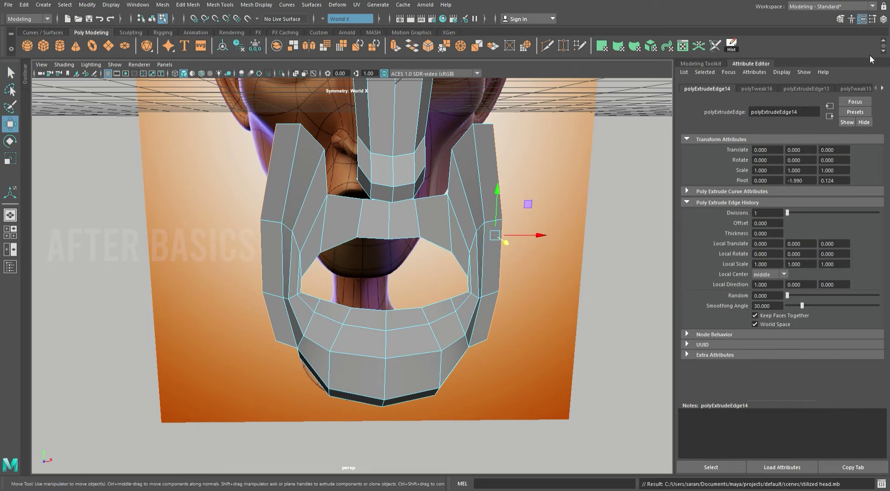
click(535, 236)
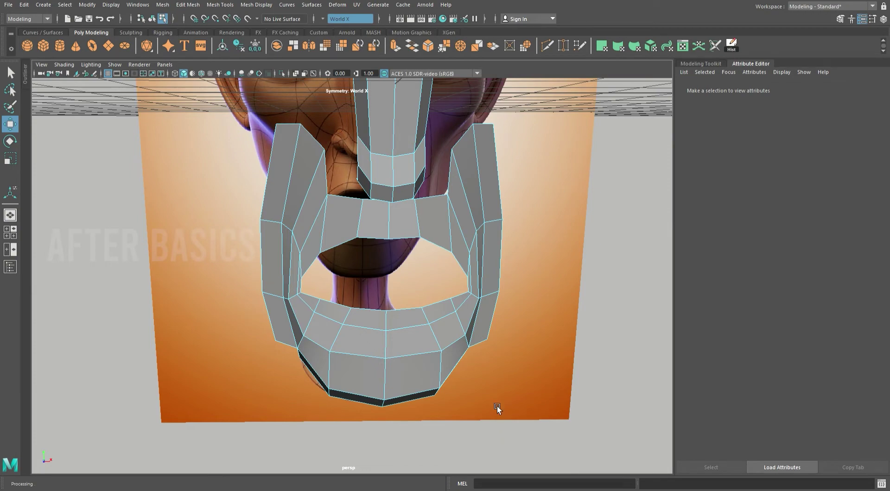
alt+drag(562, 316, 376, 228)
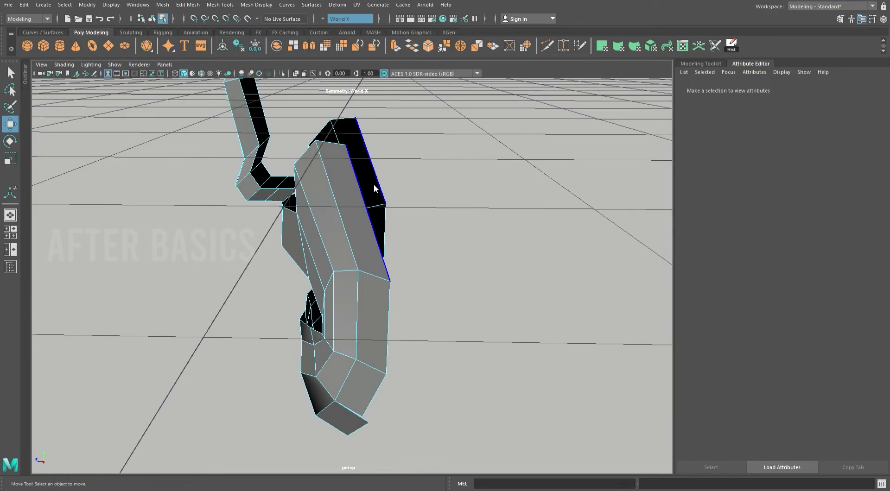
mouse_move(462, 256)
alt+mouse_down()
mouse_move(554, 311)
mouse_move(512, 333)
mouse_move(540, 309)
alt+mouse_up()
key(space)
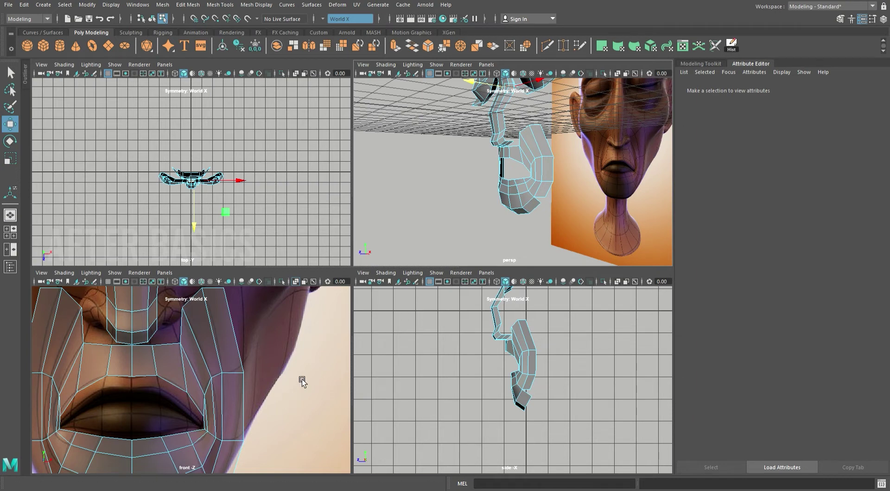
- In the front view, raise the jaw-side vertex and pull the lower jaw vertex onto the jawline
key(space)
alt+middle_drag(475, 290, 459, 258)
key(F9)
click(432, 216)
drag(441, 218, 441, 199)
click(444, 356)
drag(454, 375, 432, 367)
alt+middle_drag(433, 367, 412, 265)
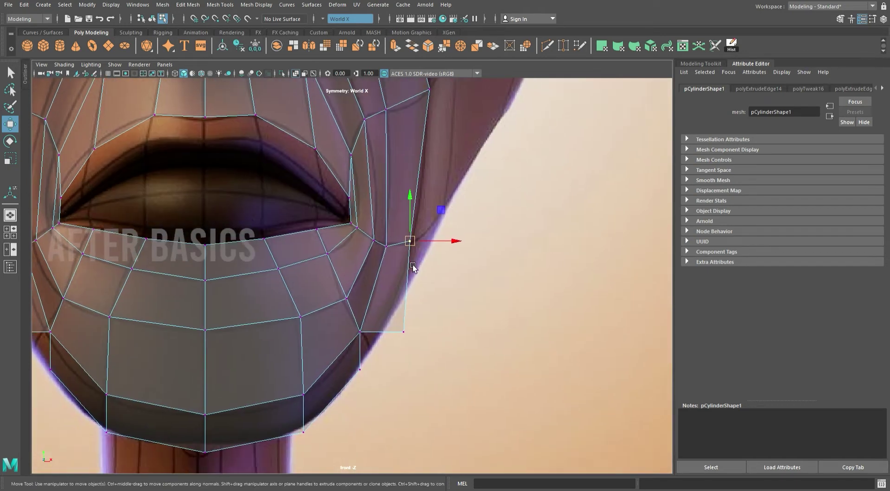
drag(404, 332, 374, 361)
- In the side view, push the middle cheek edge outward to match the face profile
key(space)
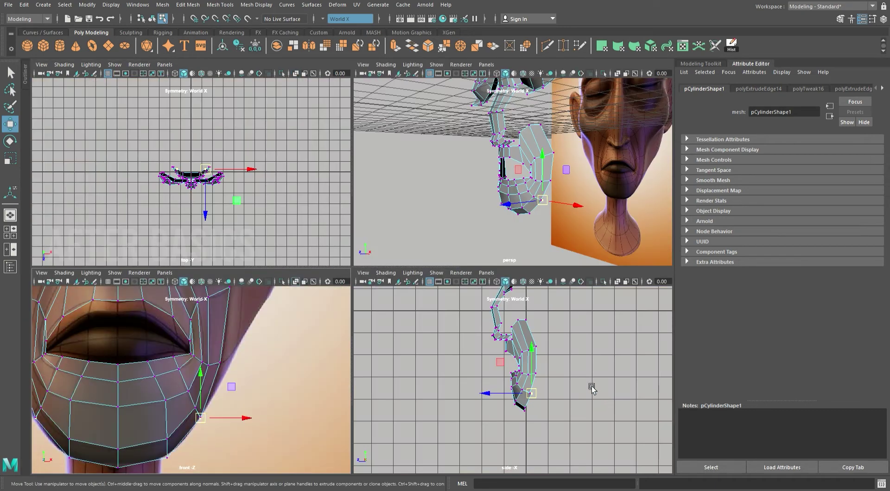
key(space)
scroll(396, 249, up, 3)
scroll(381, 185, up, 2)
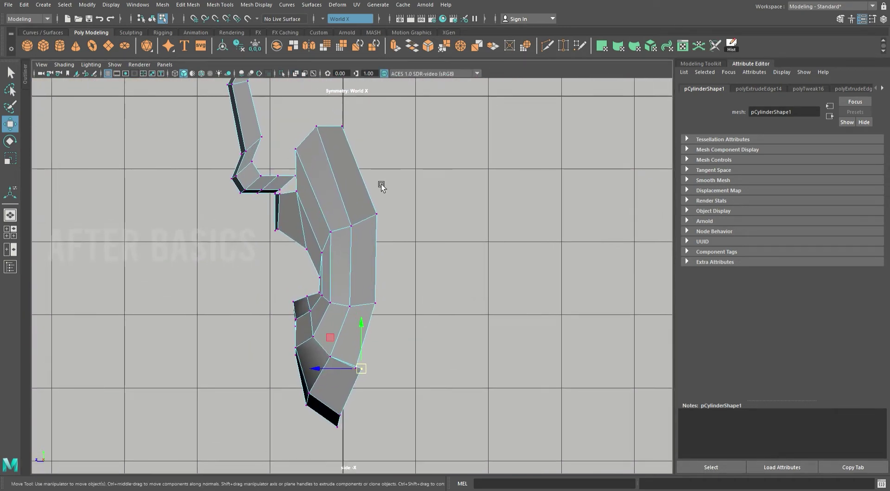
key(F10)
click(366, 160)
click(377, 290)
drag(318, 247, 353, 249)
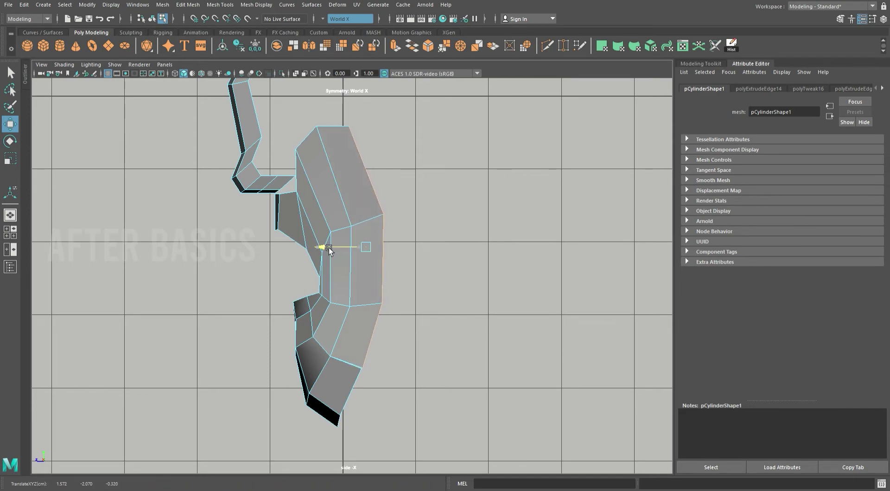
- Inspect the strip in perspective, then box-select the cheek strip's vertices
key(space)
key(space)
mouse_move(547, 180)
alt+mouse_down()
mouse_move(529, 213)
mouse_move(437, 196)
alt+mouse_up()
mouse_move(437, 196)
alt+right_down()
mouse_move(492, 275)
mouse_move(495, 261)
alt+right_up()
key(space)
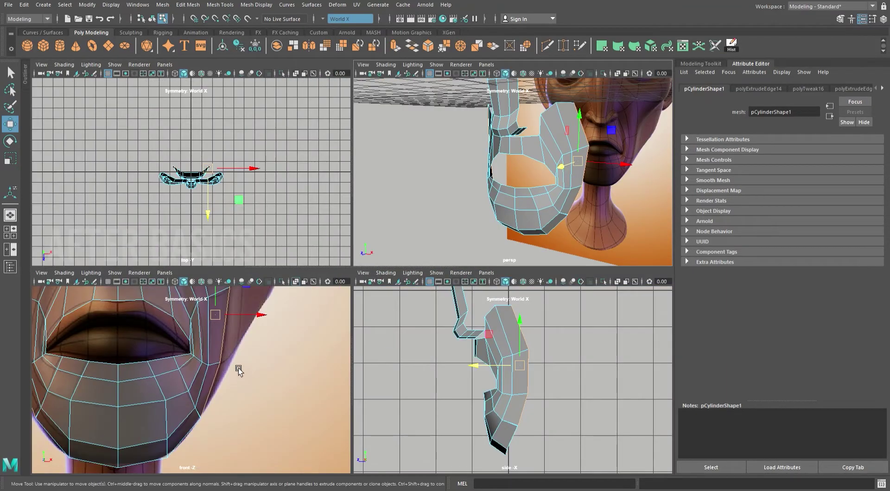
key(space)
alt+middle_drag(279, 297, 314, 417)
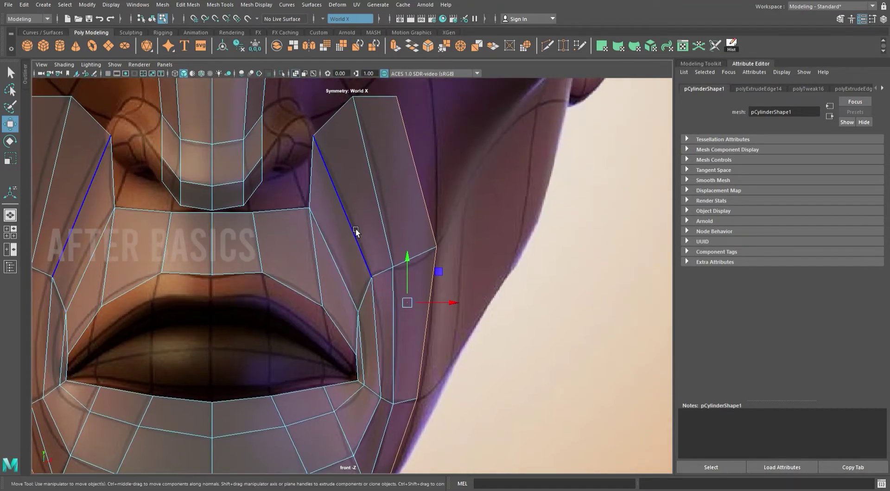
key(F9)
drag(463, 226, 373, 297)
- In the side view, pull the cheek strip vertices back toward the face profile
key(space)
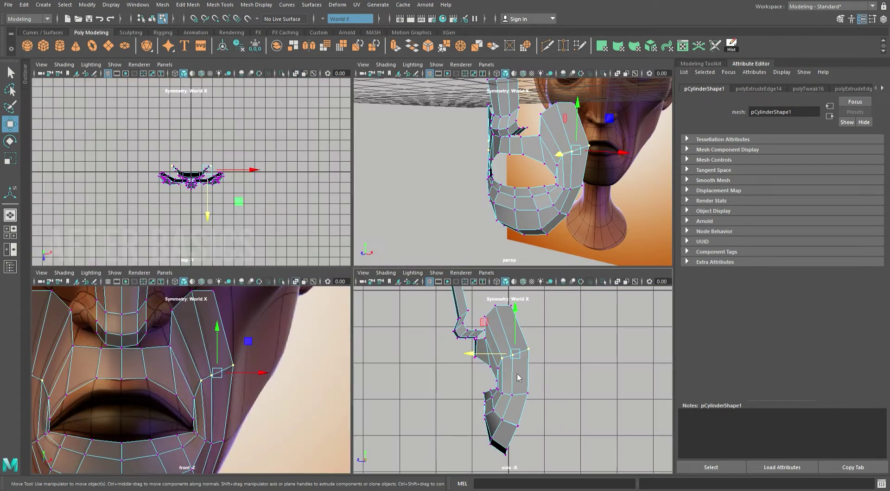
key(space)
drag(335, 228, 309, 223)
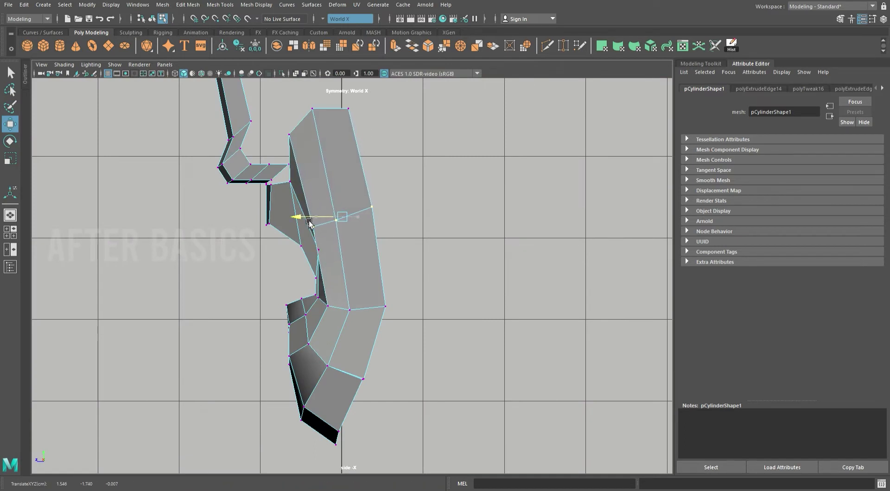
click(371, 207)
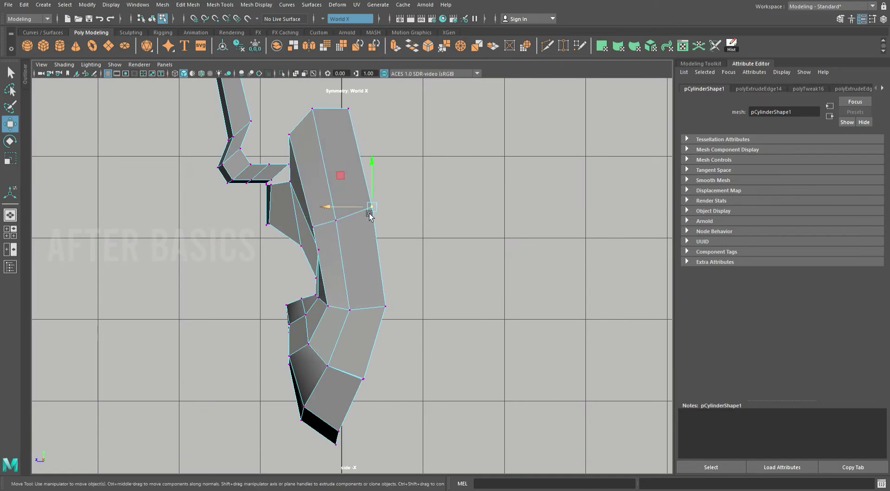
drag(341, 211, 319, 209)
click(385, 306)
drag(358, 307, 343, 307)
click(363, 379)
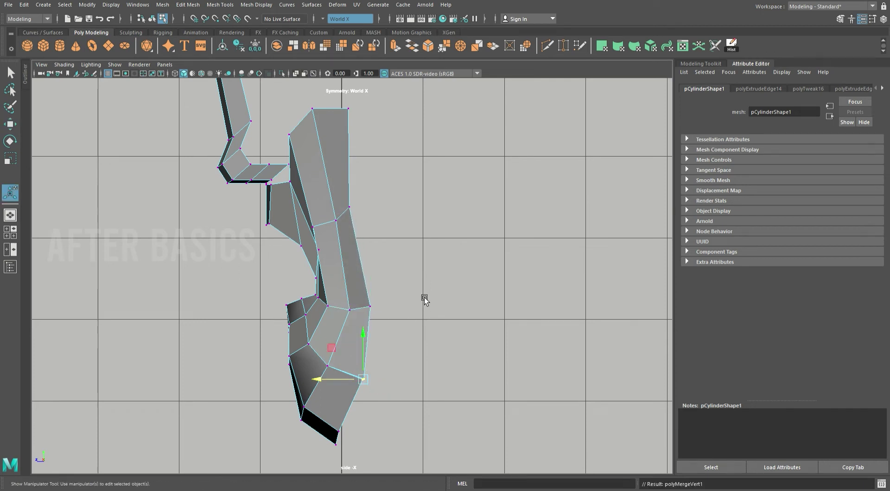
- Merge the overlapping vertices with a 0.31 distance threshold
key(ctrl+m)
alt+middle_drag(429, 338, 468, 290)
drag(528, 293, 392, 278)
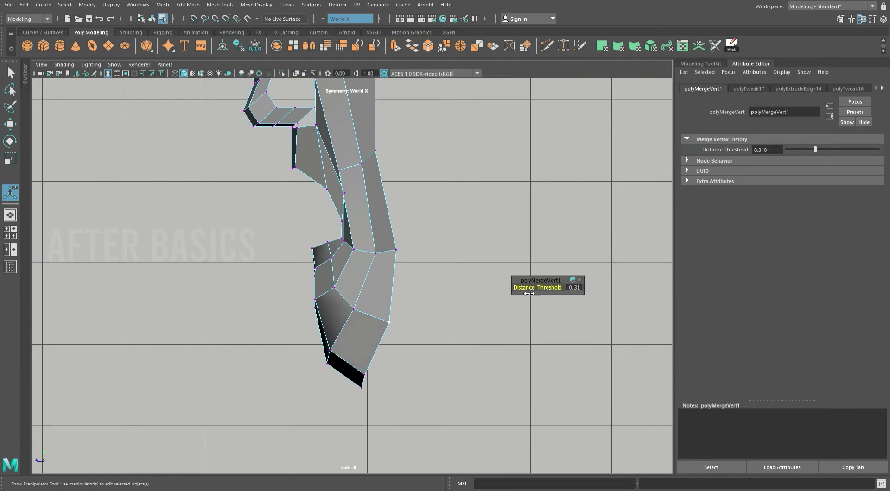
- Inspect the smoothed jaw mesh up close in the maximized perspective view
key(space)
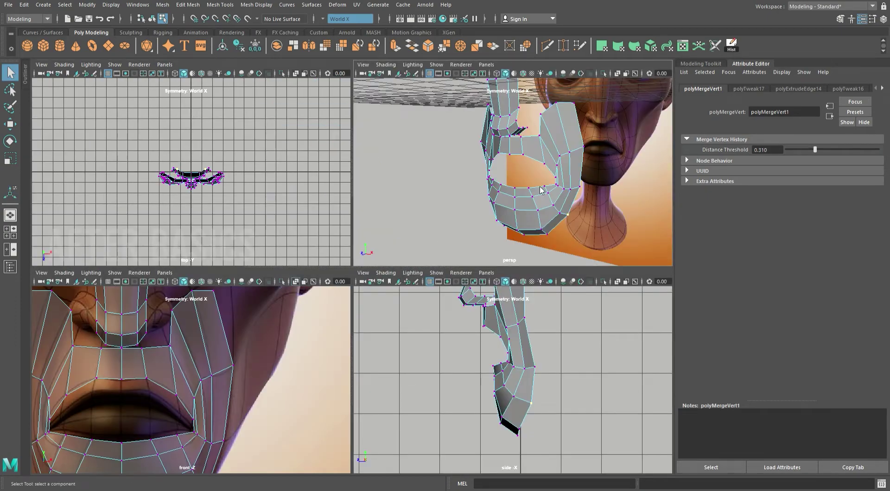
key(space)
alt+drag(479, 239, 490, 239)
alt+right_drag(490, 239, 550, 345)
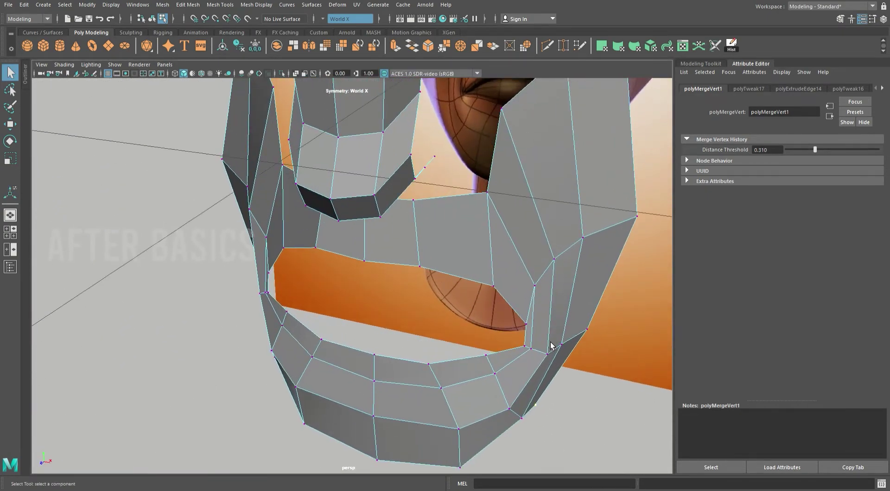
key(3)
click(632, 249)
mouse_move(633, 259)
alt+mouse_down()
mouse_move(460, 306)
mouse_move(566, 310)
mouse_move(554, 326)
mouse_move(457, 322)
mouse_move(534, 300)
mouse_move(608, 327)
alt+mouse_up()
- Shift the mesh's left-edge vertices slightly left in side view using a widened soft selection
click(395, 333)
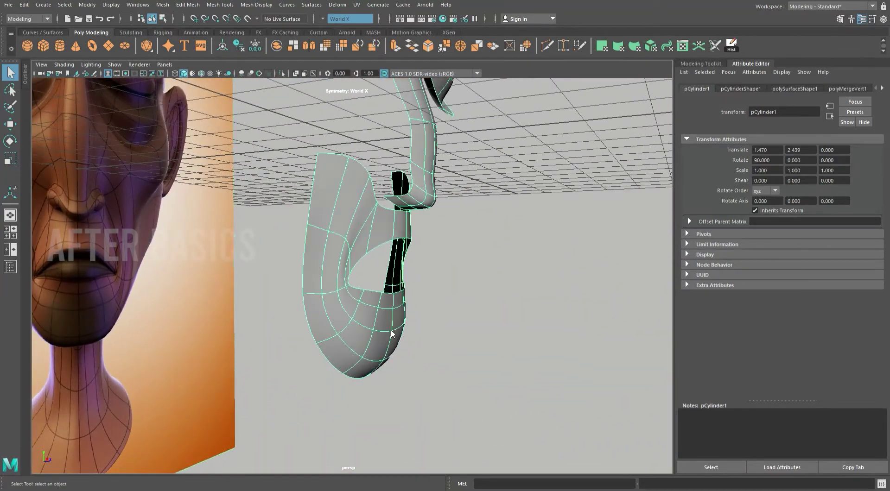
key(space)
key(space)
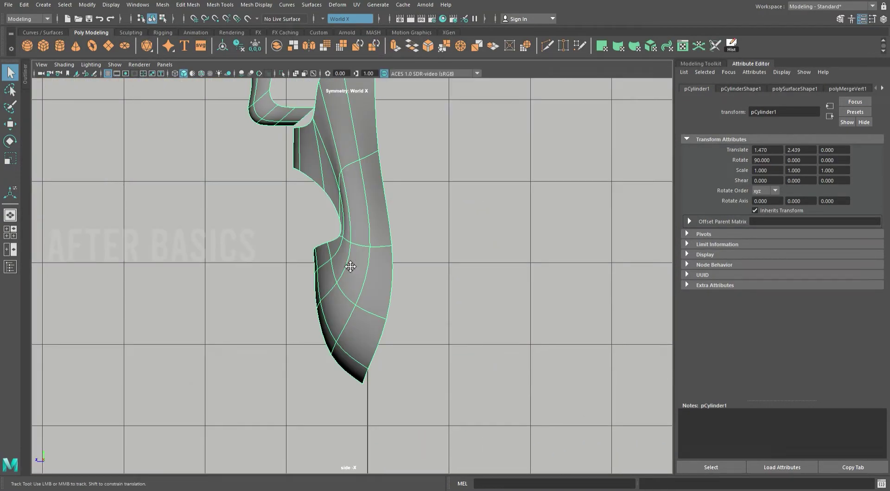
scroll(345, 262, up, 4)
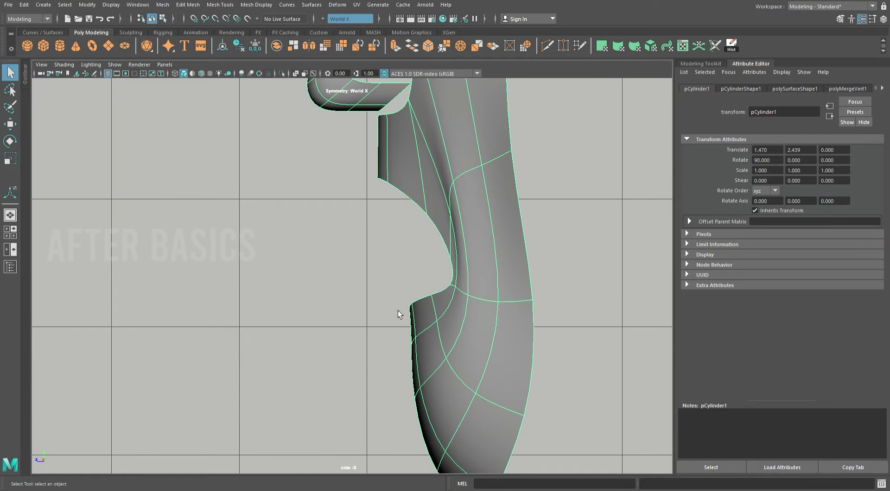
key(F9)
drag(408, 309, 418, 353)
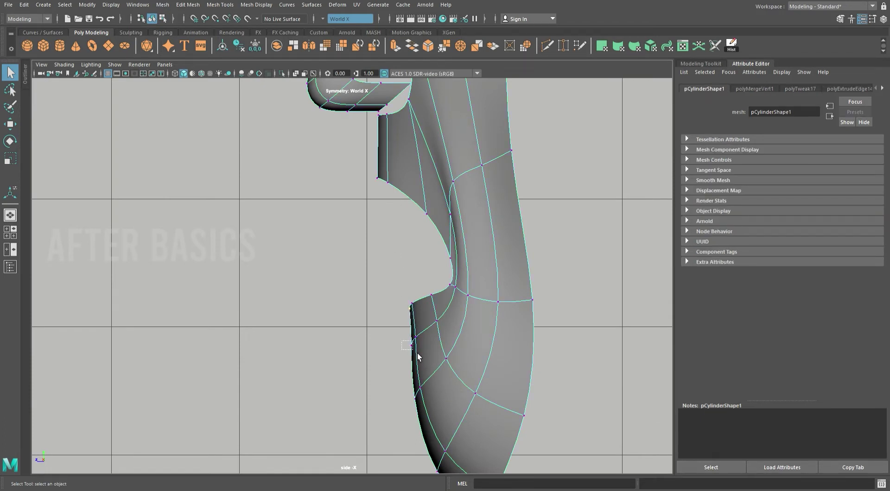
drag(411, 319, 500, 377)
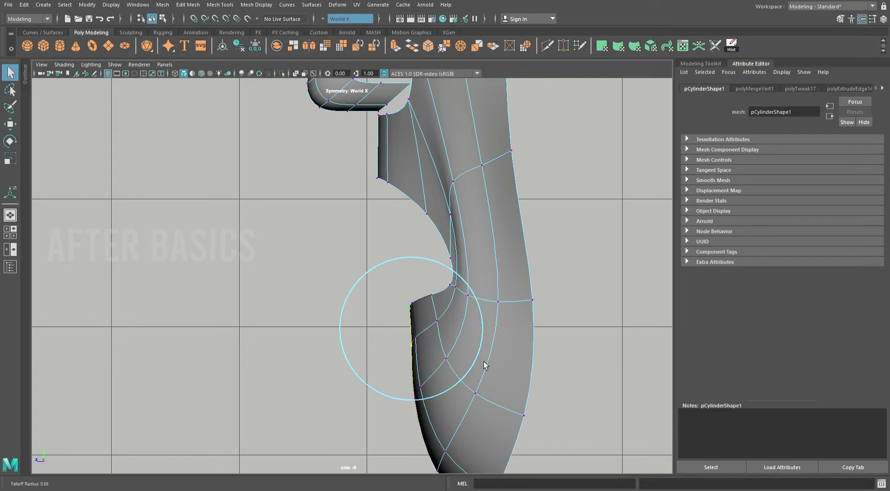
key(w)
drag(369, 329, 357, 330)
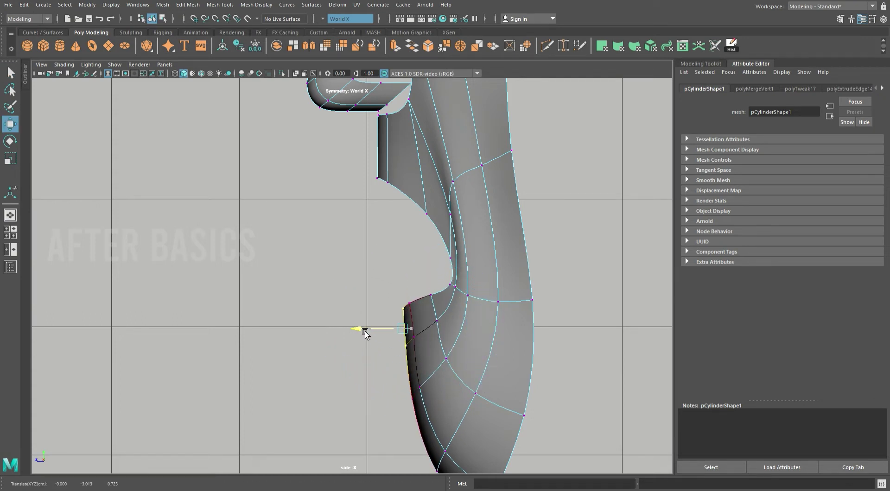
click(581, 215)
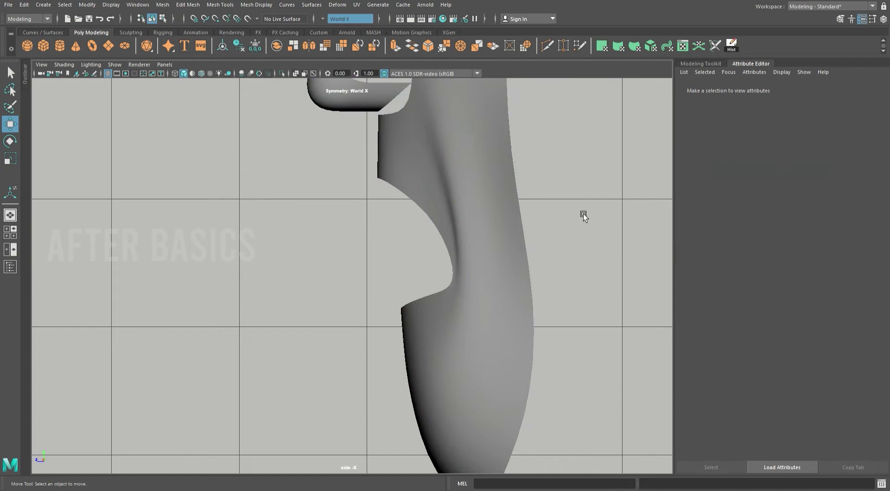
- Return to a maximized front view zoomed in on the lips
key(space)
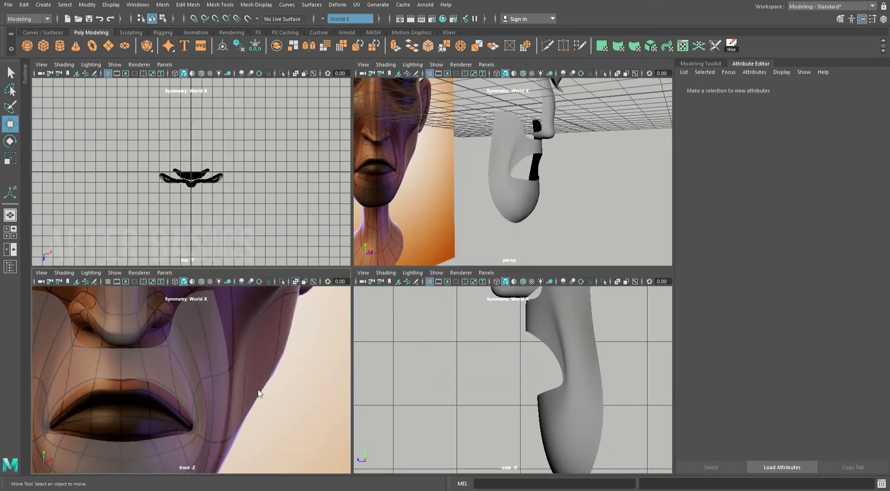
key(space)
scroll(378, 328, up, 3)
scroll(427, 334, up, 2)
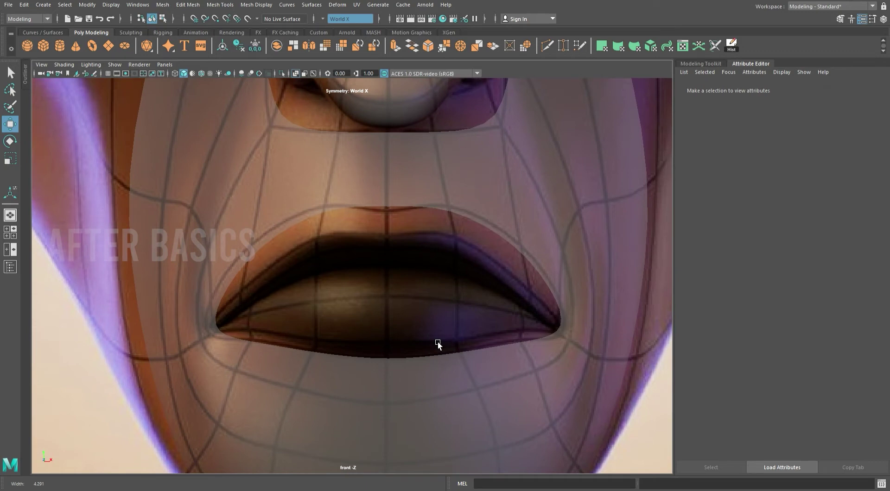
- Extrude the mouth's edge loop and scale the new inner lip loop slightly inward
click(404, 366)
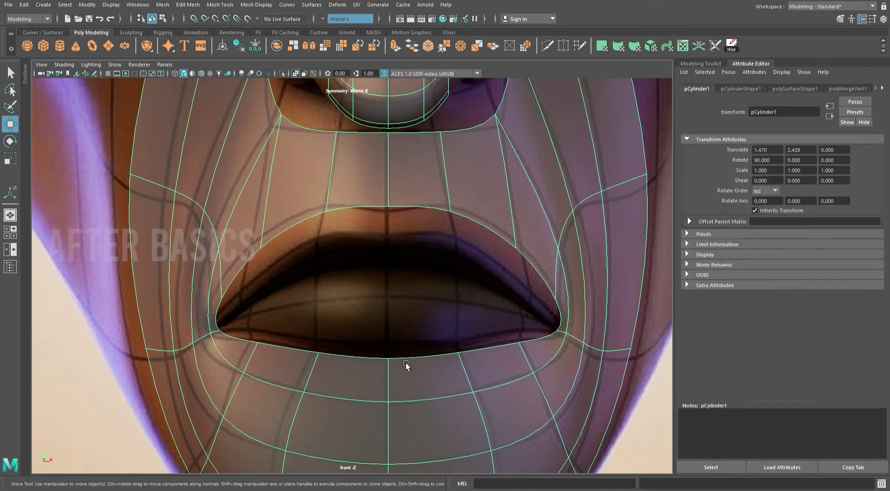
key(F10)
click(378, 209)
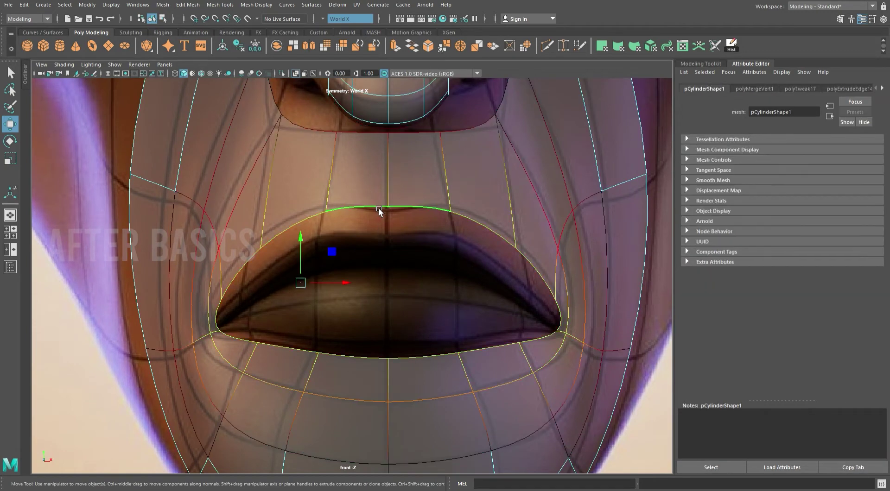
double_click(368, 212)
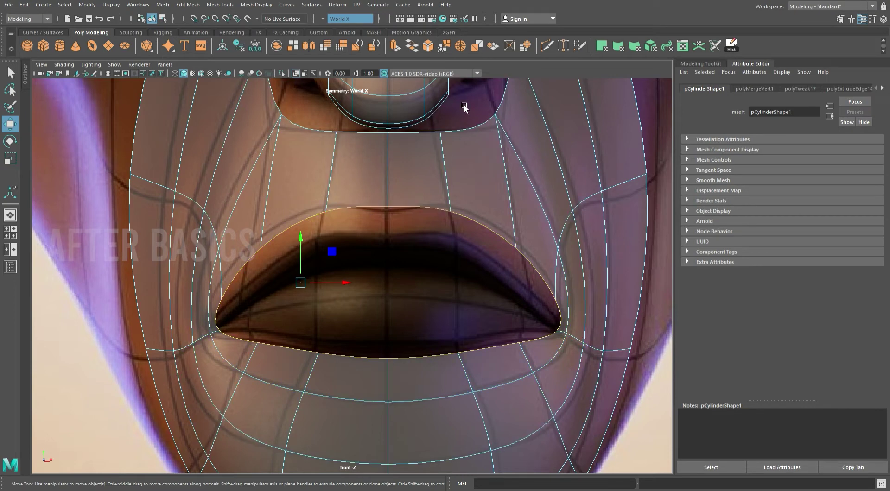
click(401, 49)
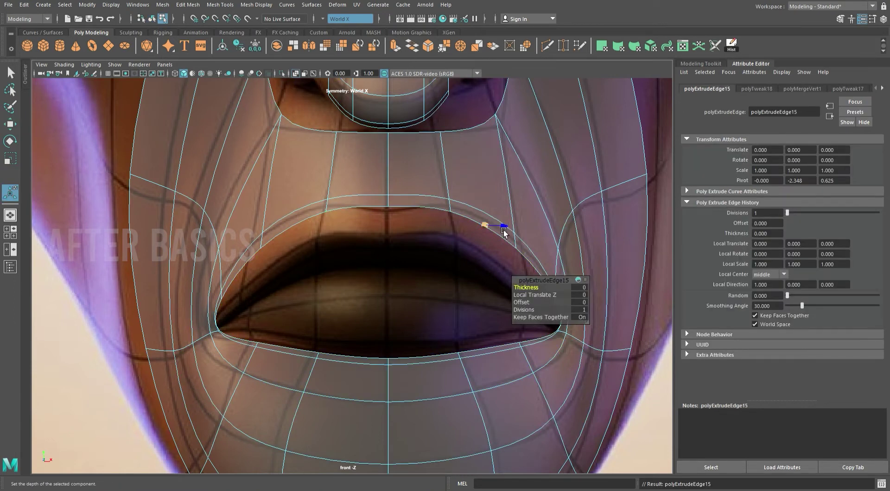
key(r)
drag(327, 289, 278, 285)
key(ctrl+z)
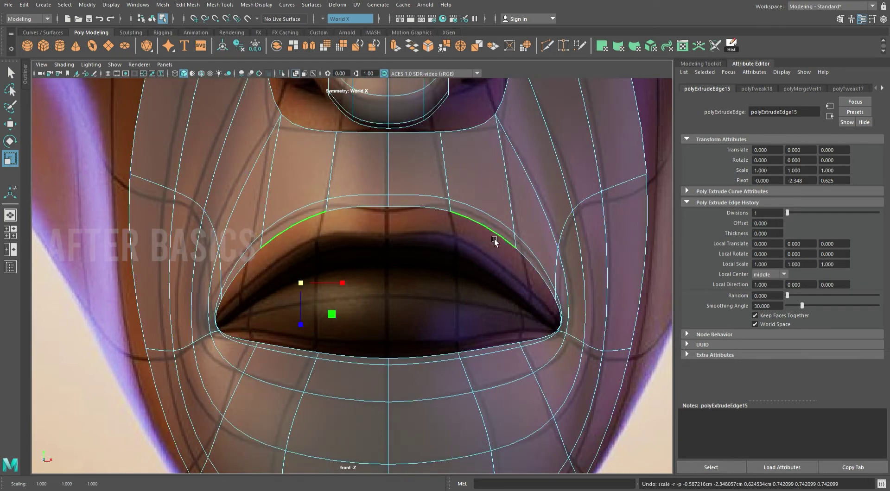
double_click(494, 238)
drag(476, 282, 432, 275)
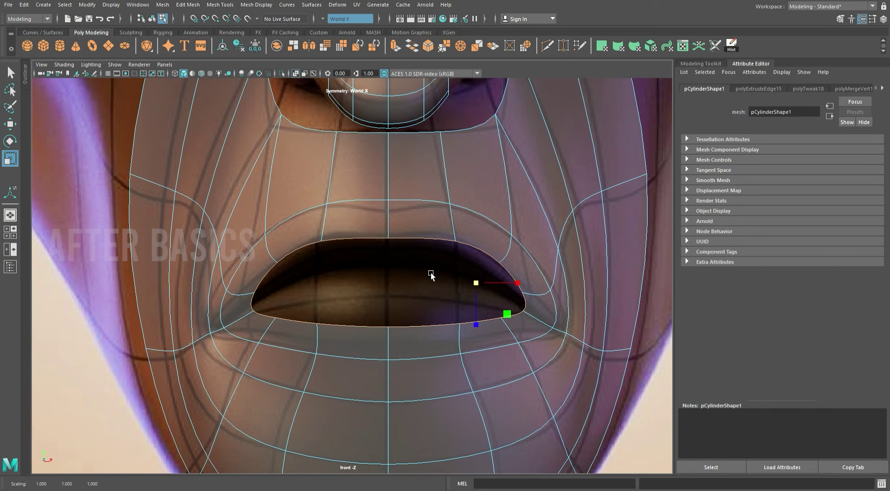
- Lower the centre upper-lip edges and turn off the smooth mesh preview
scroll(474, 354, up, 3)
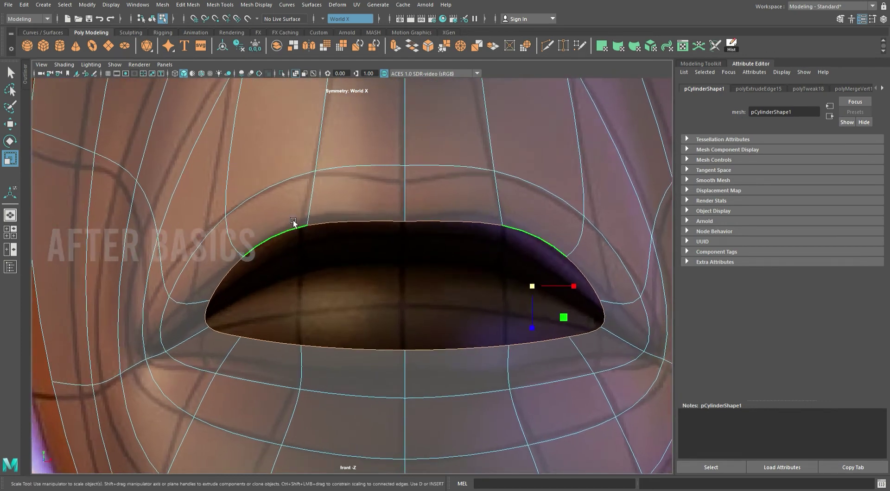
click(364, 221)
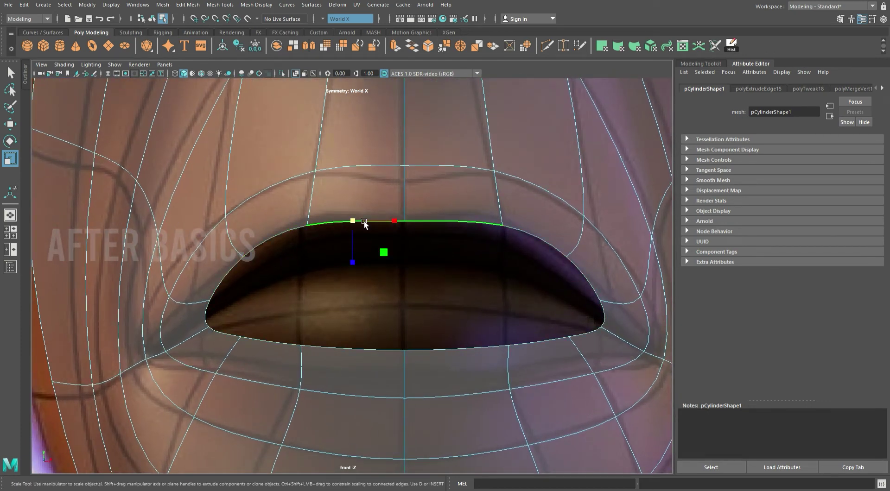
key(w)
middle_drag(363, 221, 366, 227)
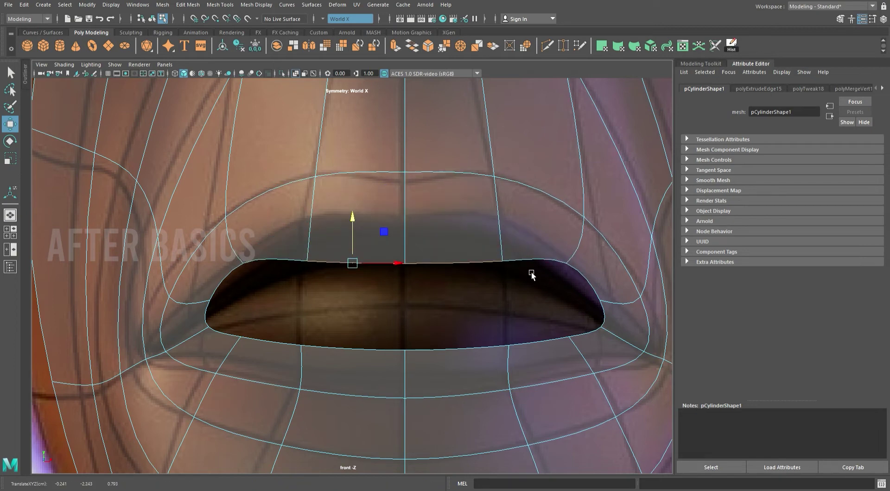
key(q)
key(1)
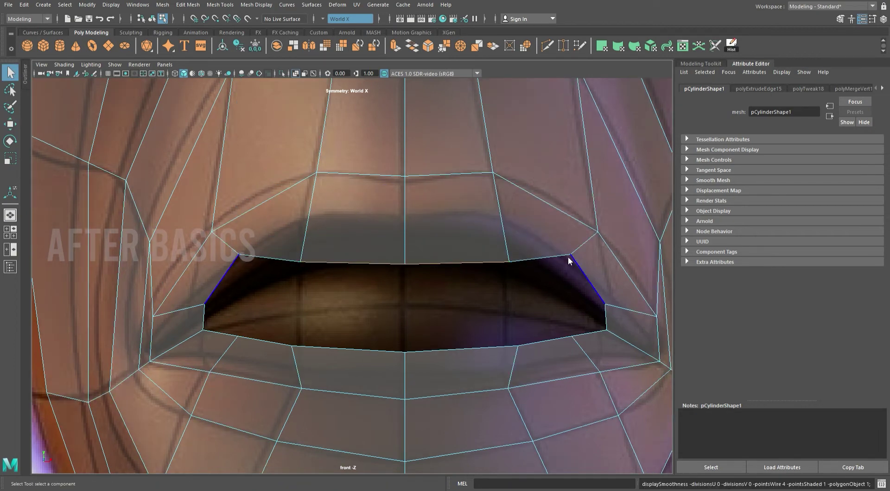
- Pull the mouth-corner vertices down and onto the lip edges to tighten the corners
click(581, 269)
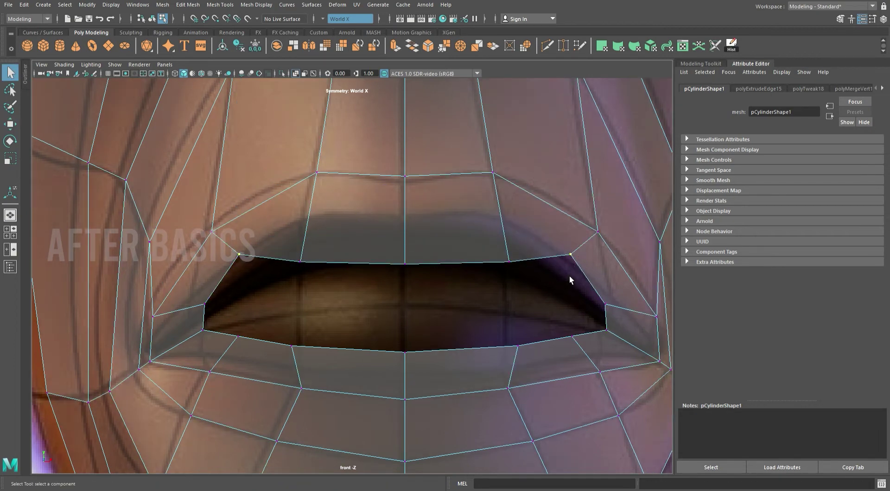
key(w)
drag(581, 262, 577, 295)
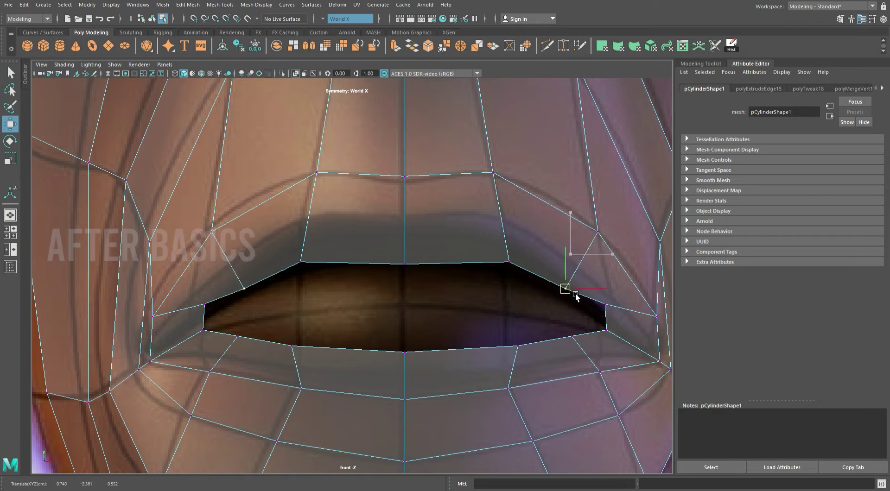
scroll(557, 315, up, 3)
mouse_move(468, 226)
mouse_down()
mouse_move(505, 259)
mouse_move(492, 262)
mouse_move(506, 276)
mouse_up()
click(460, 255)
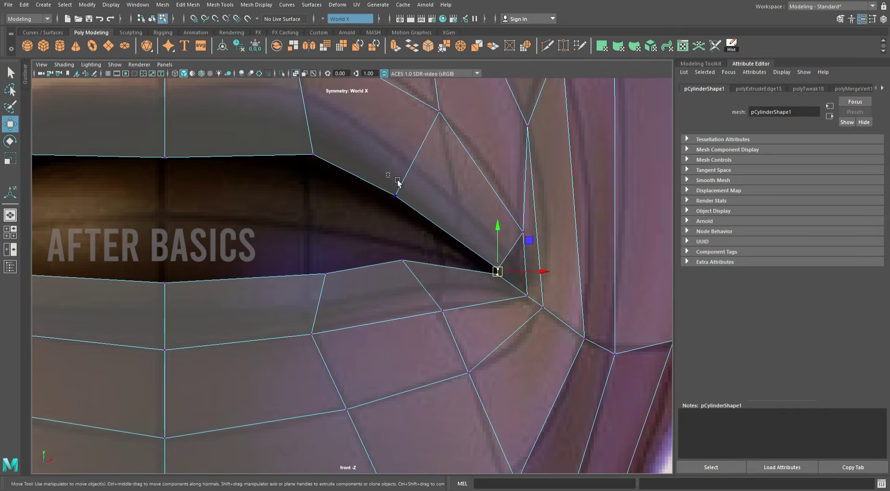
drag(395, 196, 450, 238)
alt+middle_drag(335, 166, 441, 234)
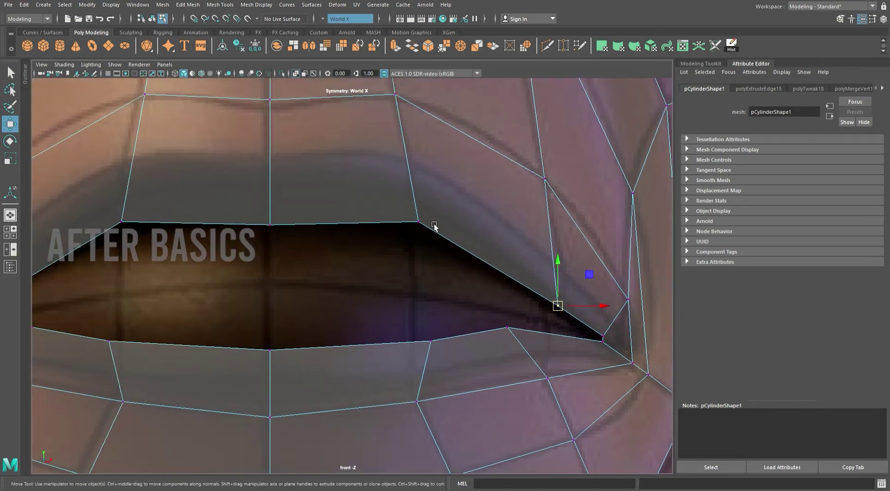
drag(419, 223, 420, 243)
alt+middle_drag(420, 244, 615, 249)
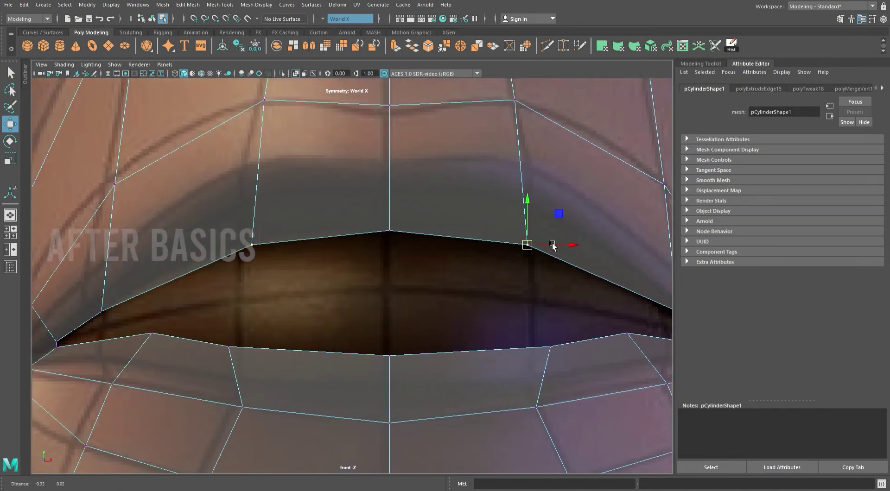
mouse_move(306, 349)
mouse_down()
mouse_move(322, 256)
mouse_move(333, 252)
mouse_up()
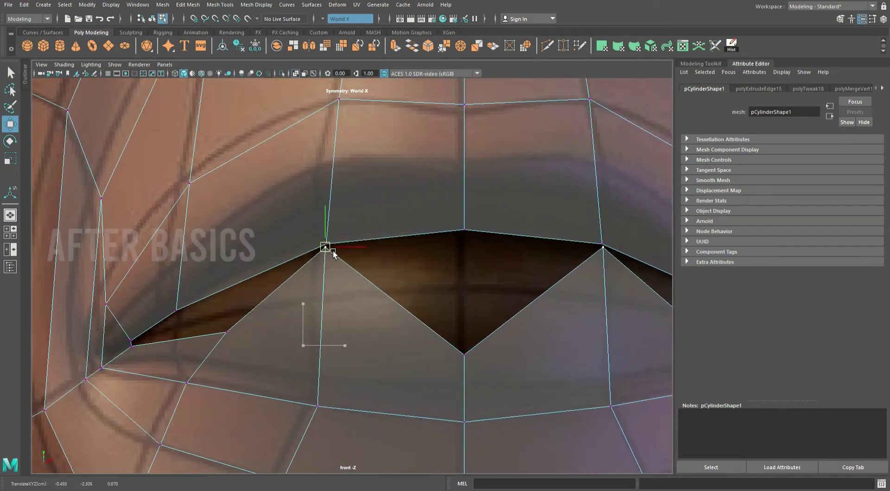
- Close the holes at both mouth corners by moving vertices onto the upper vertices
mouse_move(464, 328)
mouse_down()
mouse_move(487, 359)
mouse_move(460, 234)
mouse_up()
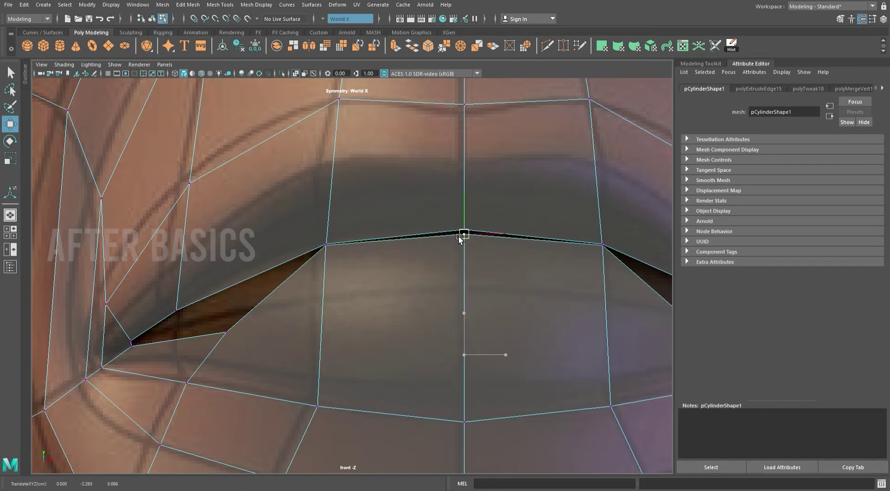
alt+middle_drag(260, 298, 397, 310)
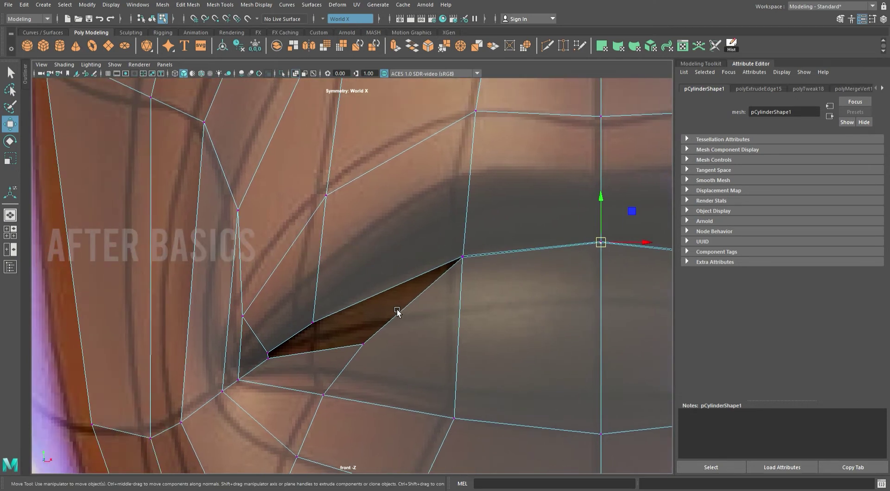
mouse_move(372, 345)
mouse_down()
mouse_move(325, 336)
mouse_move(321, 324)
mouse_up()
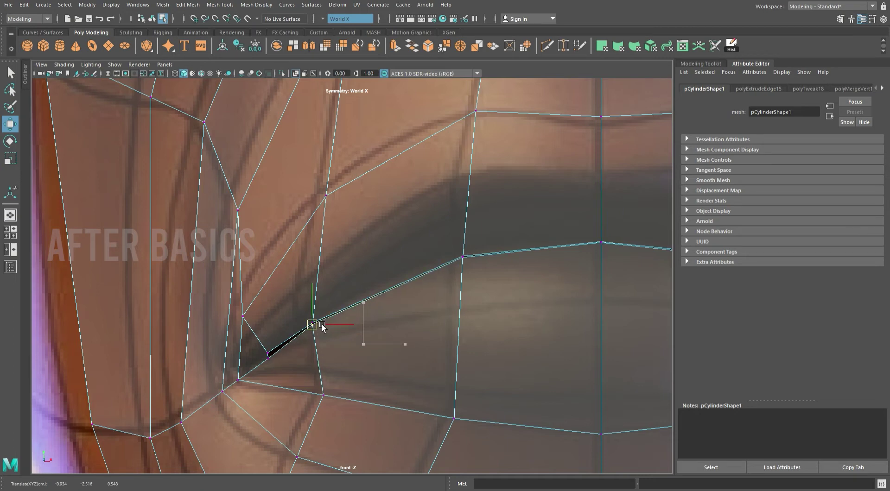
drag(307, 390, 361, 411)
mouse_move(360, 412)
alt+middle_down()
mouse_move(294, 335)
mouse_move(215, 334)
alt+middle_up()
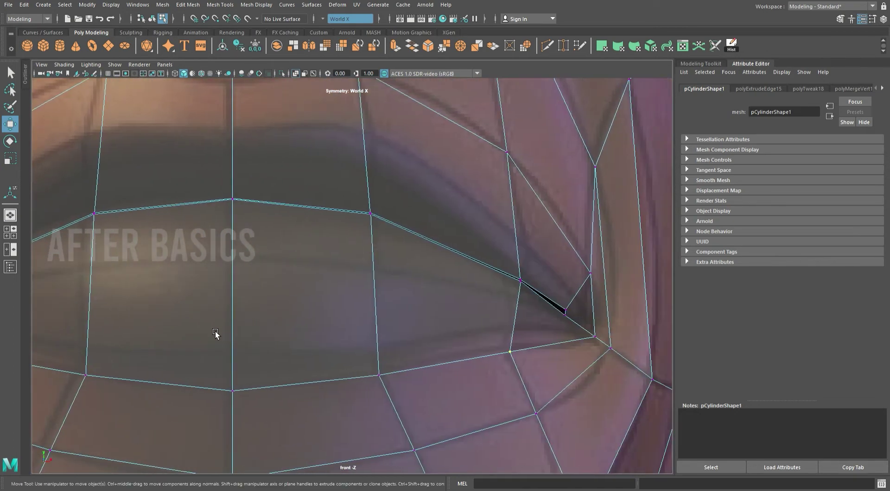
drag(535, 372, 528, 362)
middle_drag(529, 363, 524, 356)
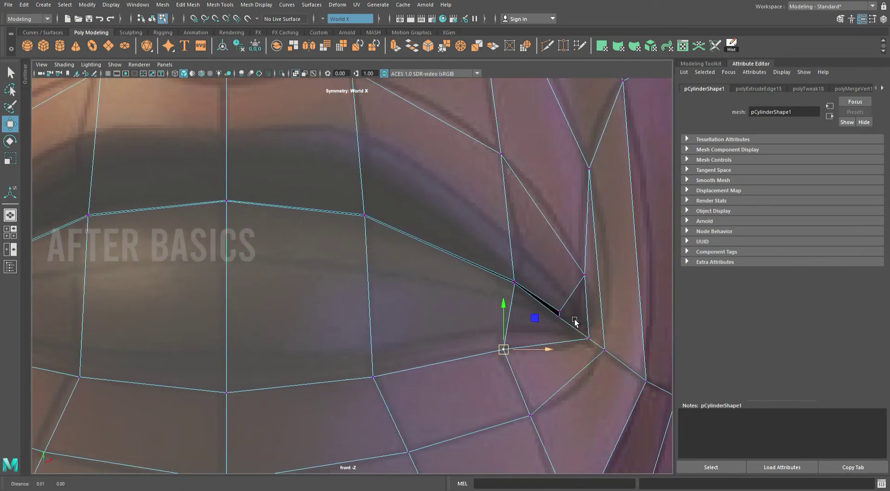
alt+middle_drag(589, 319, 557, 317)
click(559, 277)
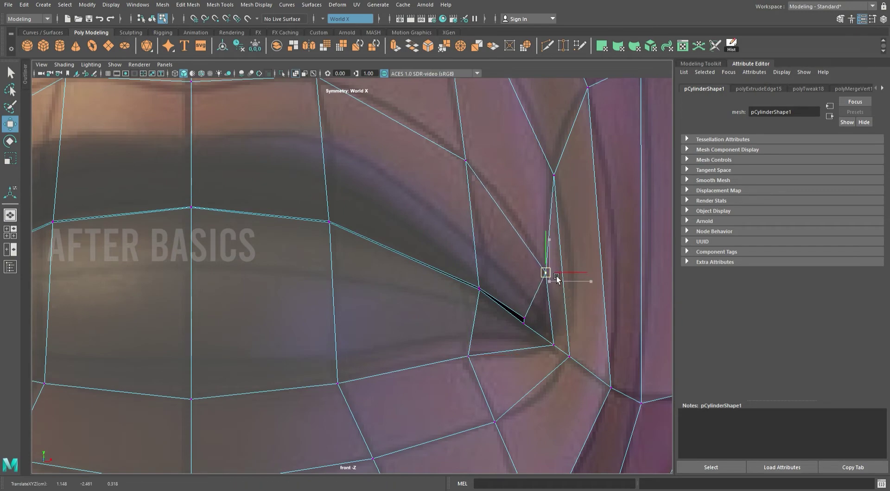
- Check the mouth shape in perspective, then return to a zoomed front view of the corner
key(space)
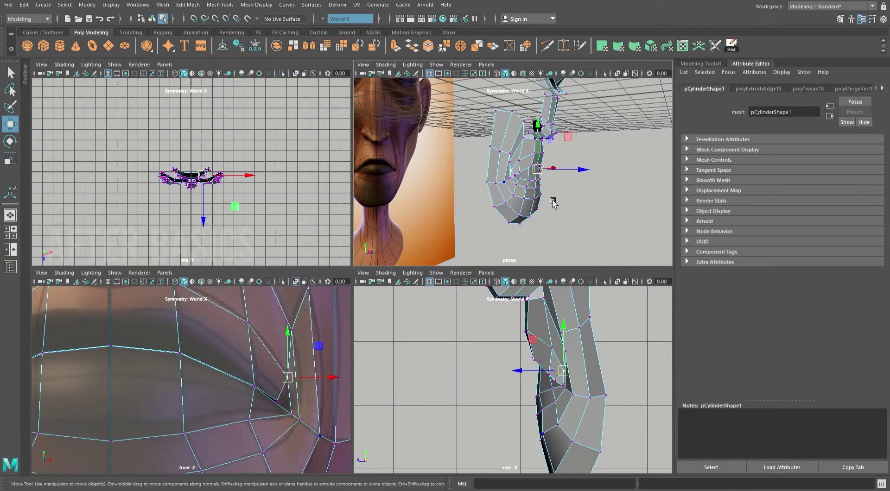
key(space)
alt+drag(553, 199, 383, 320)
key(space)
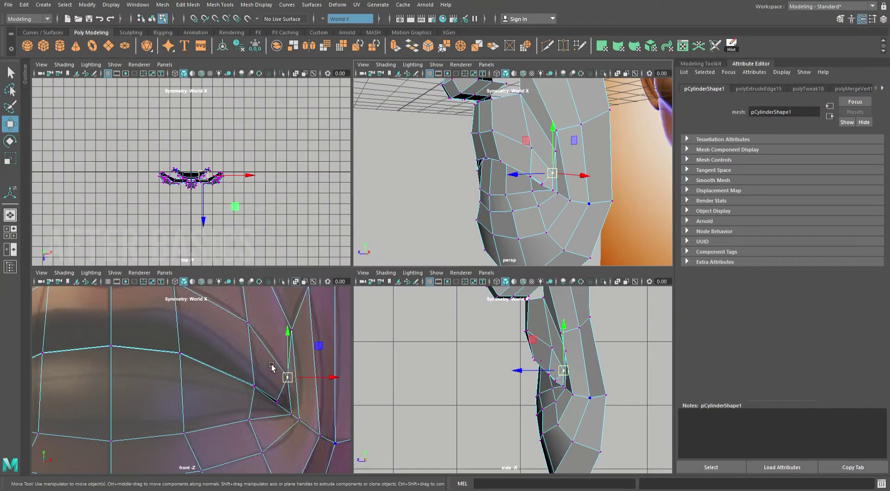
key(space)
alt+right_drag(403, 294, 526, 7)
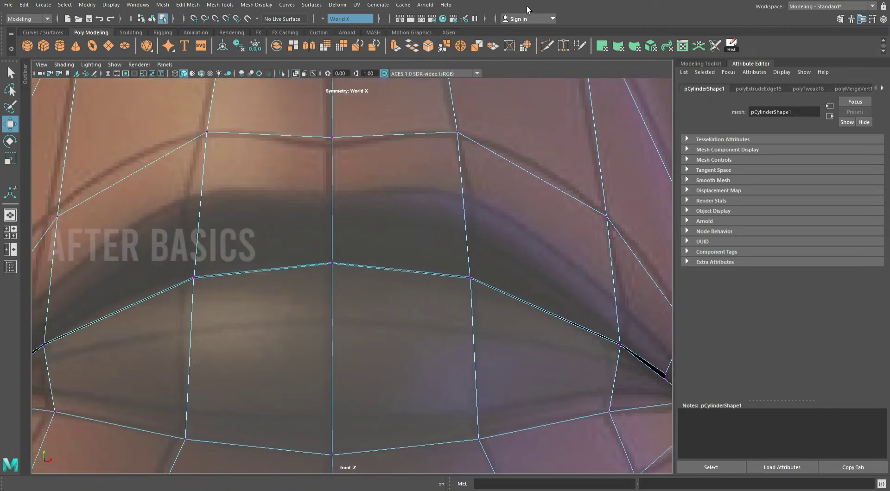
- Multi-Cut a new loop through the lip's centre vertex and slide the upper lip loop back in depth
click(551, 49)
ctrl+click(331, 318)
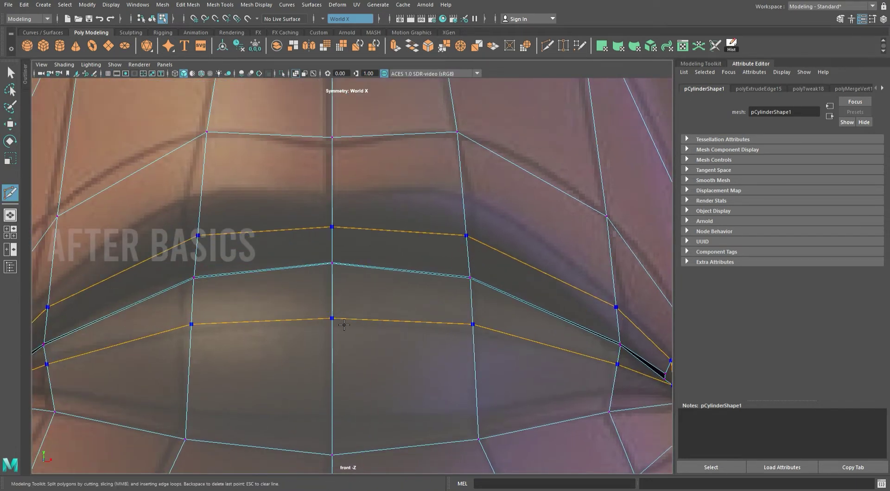
click(332, 319)
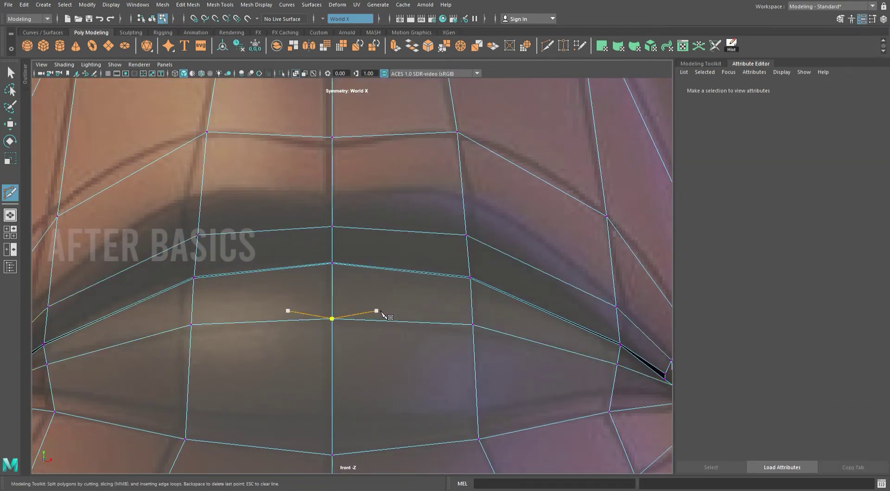
key(w)
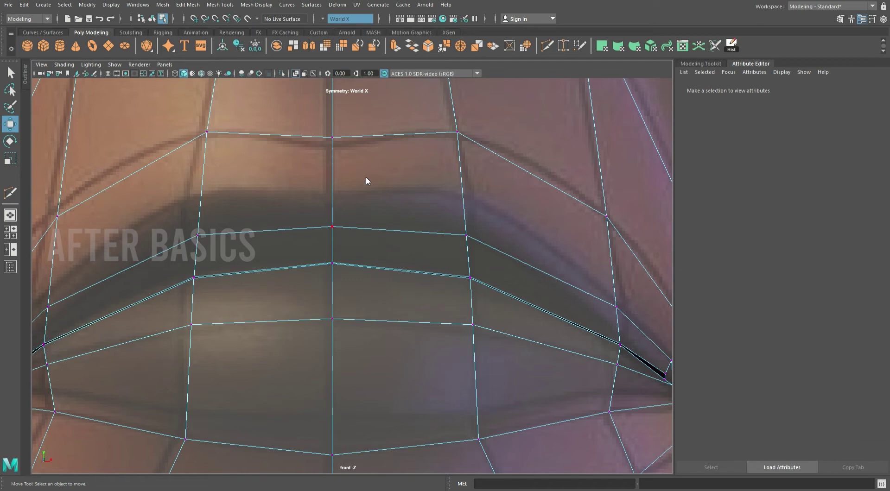
key(F10)
click(388, 237)
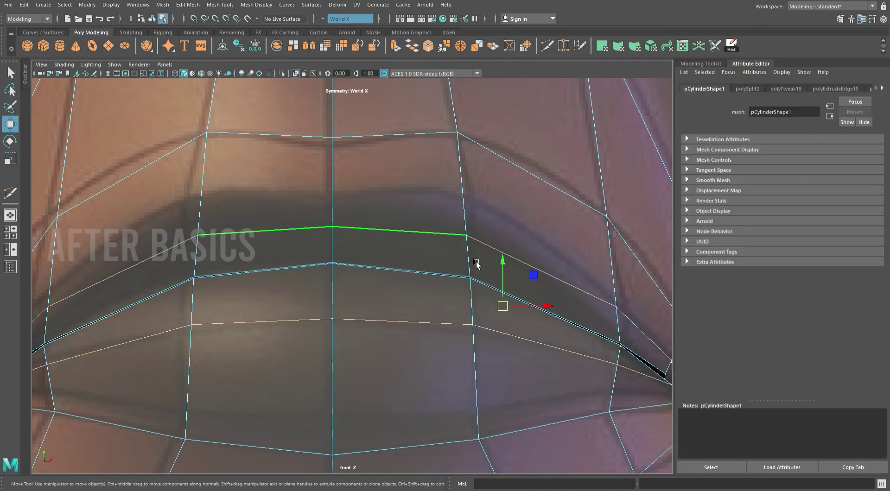
key(space)
key(space)
drag(376, 251, 367, 252)
key(space)
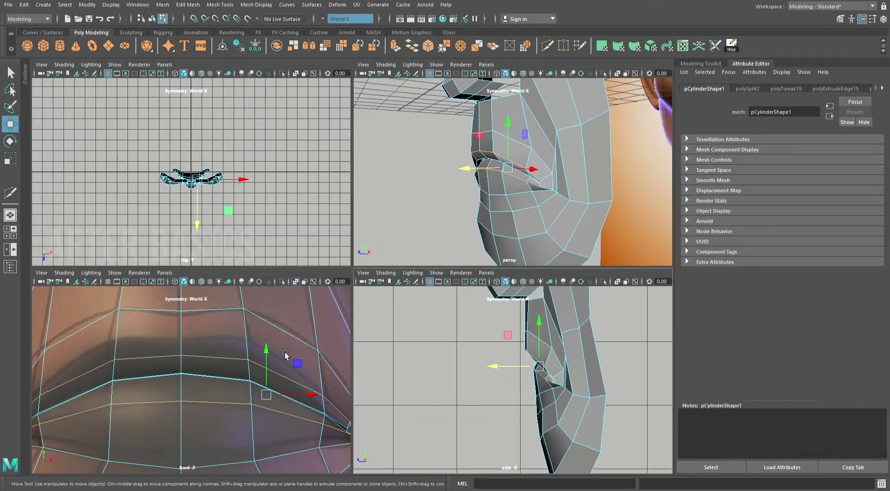
key(space)
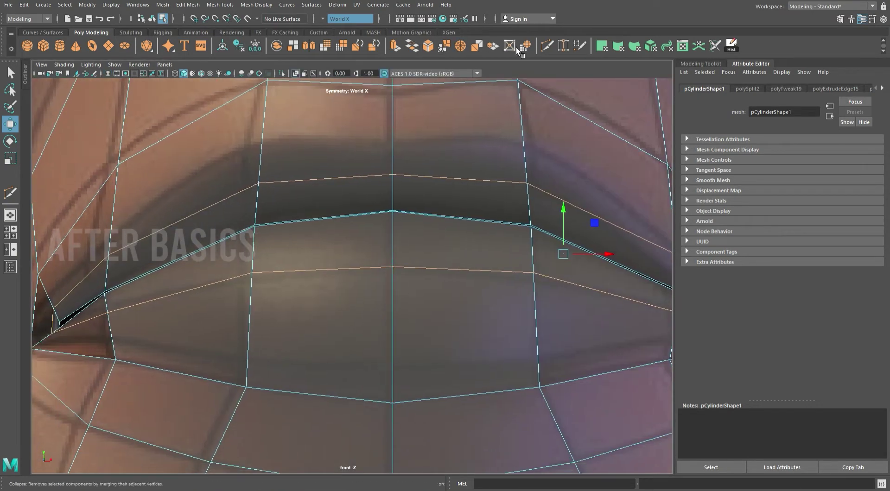
- Move the edge loop under the lip line down onto the reference mouth
click(552, 49)
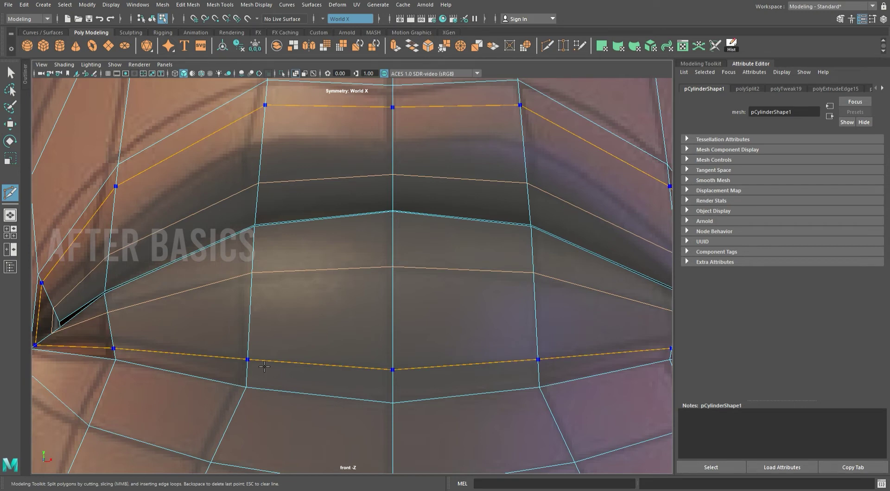
click(252, 272)
alt+middle_drag(308, 312, 359, 383)
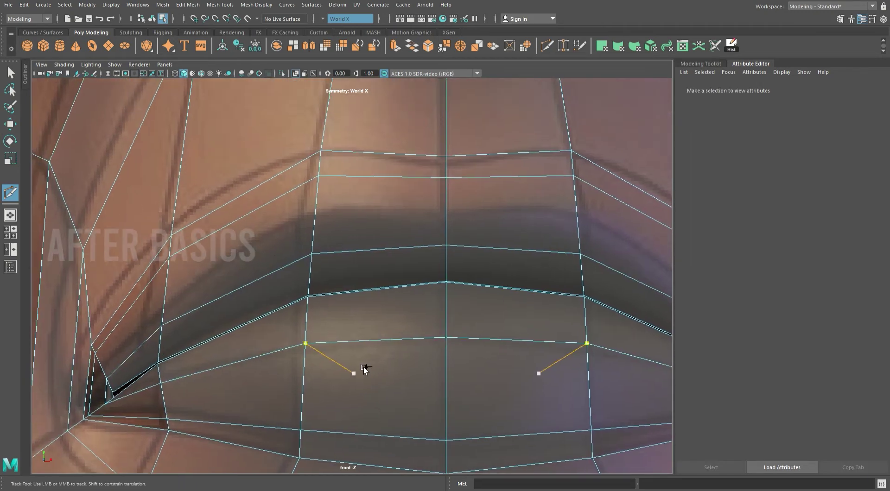
key(w)
click(369, 175)
drag(385, 137, 399, 167)
key(F9)
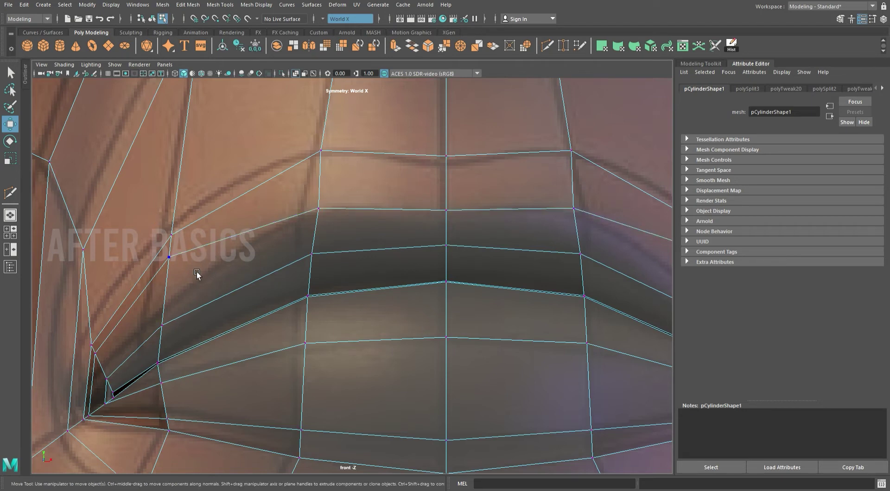
- Pull the cheek and mouth-corner vertices down into the corner crease
drag(174, 259, 168, 304)
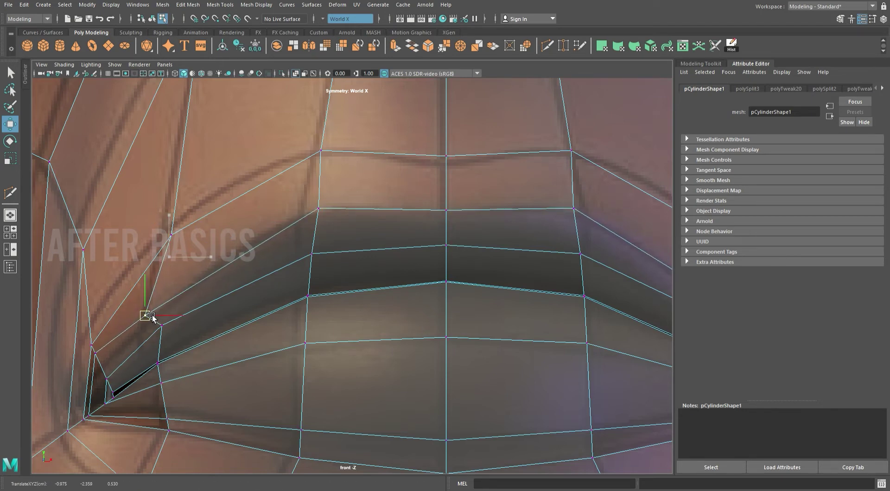
alt+middle_drag(477, 246, 171, 231)
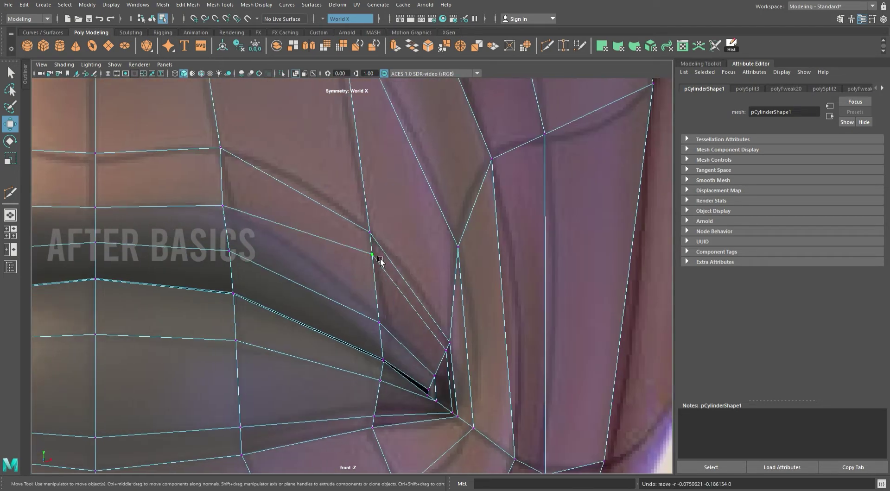
click(397, 321)
scroll(332, 303, up, 2)
mouse_move(366, 329)
mouse_down()
mouse_move(364, 340)
mouse_move(425, 386)
mouse_up()
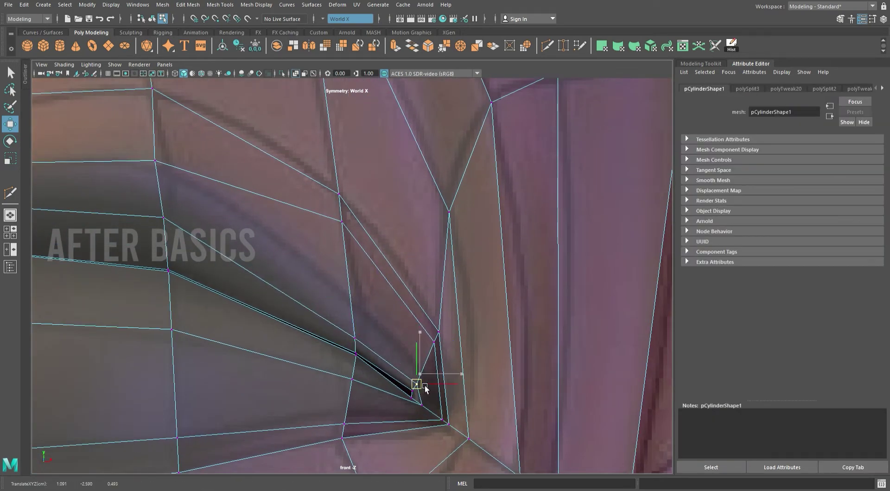
click(341, 218)
drag(341, 219, 366, 315)
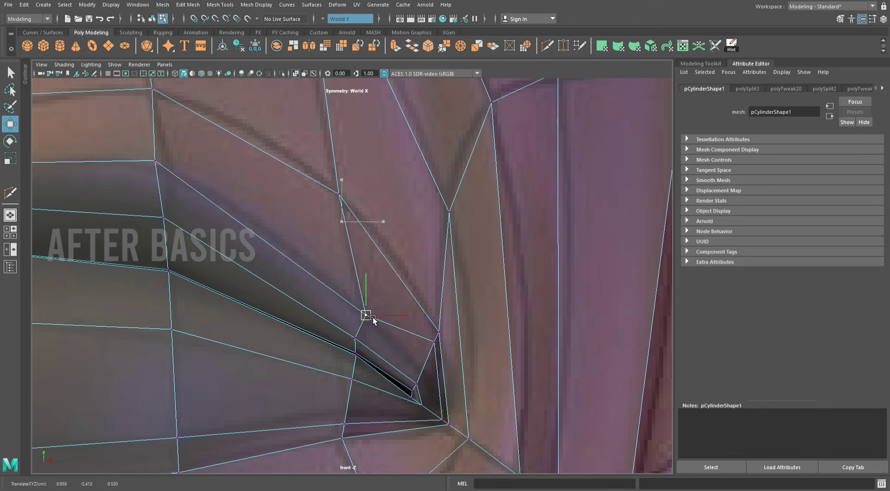
drag(440, 349, 429, 376)
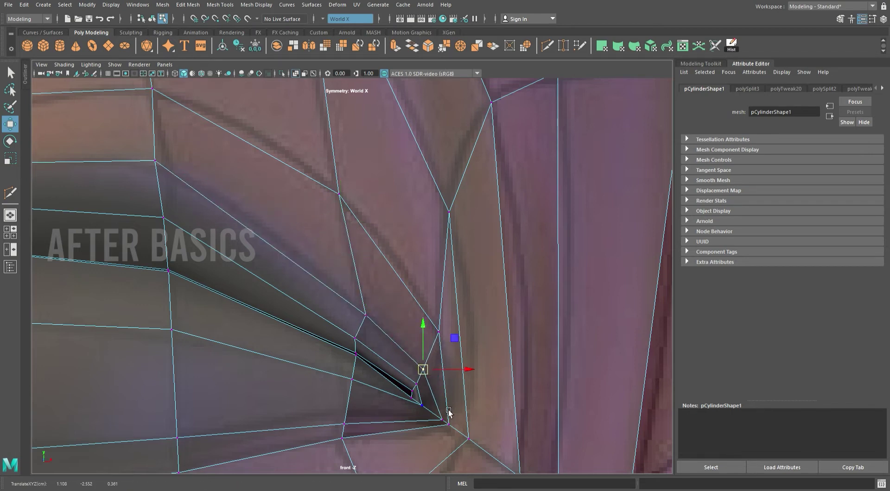
scroll(482, 422, up, 2)
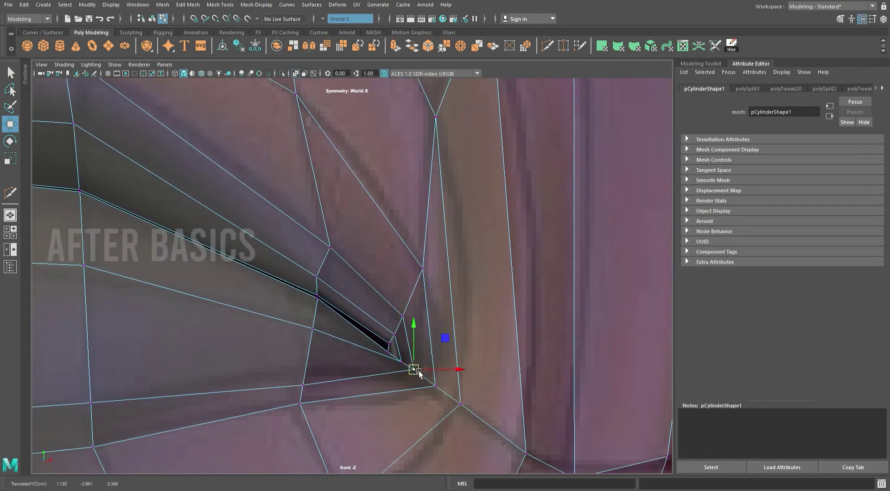
alt+middle_drag(320, 380, 487, 352)
- Adjust the lip-line vertices, lowering the centre vertex, so they trace the reference lip
drag(479, 364, 477, 352)
alt+middle_drag(286, 346, 419, 318)
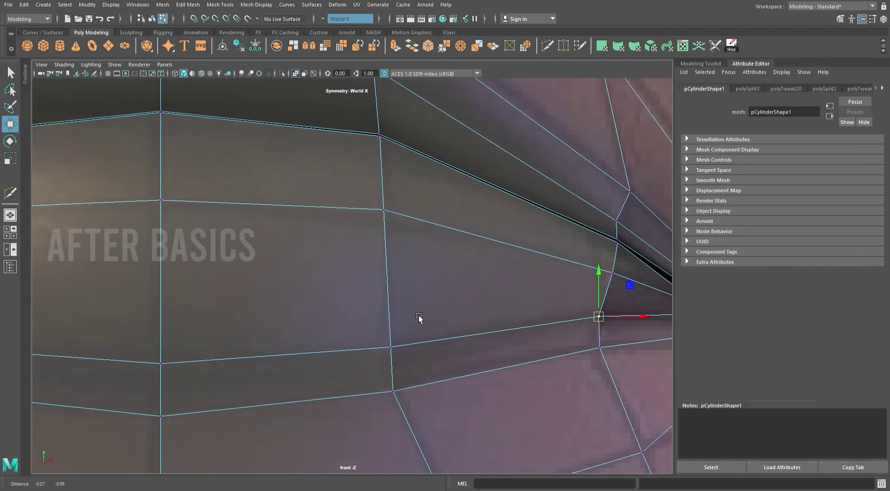
drag(389, 346, 392, 370)
alt+middle_drag(391, 369, 550, 331)
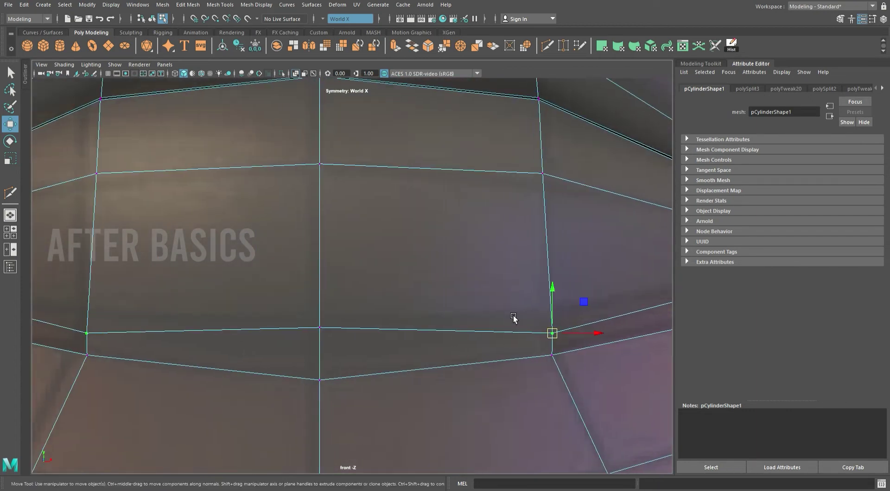
click(319, 329)
drag(327, 332, 329, 360)
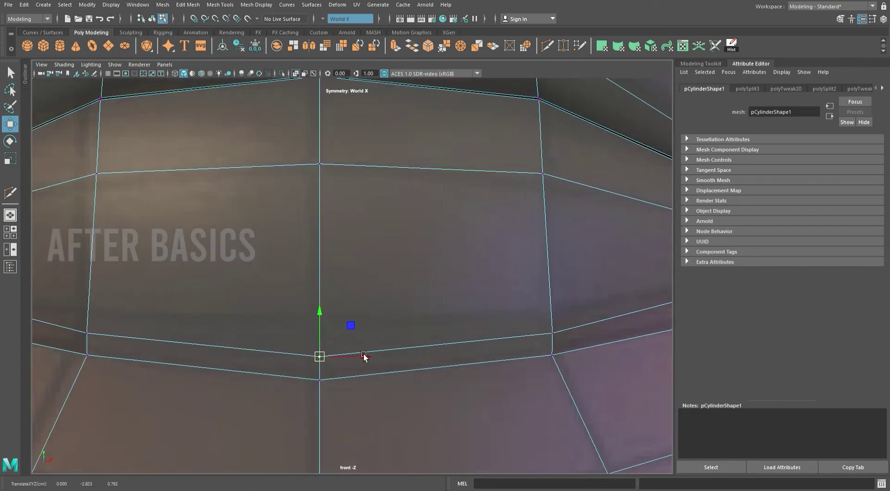
alt+middle_drag(363, 358, 505, 337)
alt+middle_drag(587, 263, 277, 298)
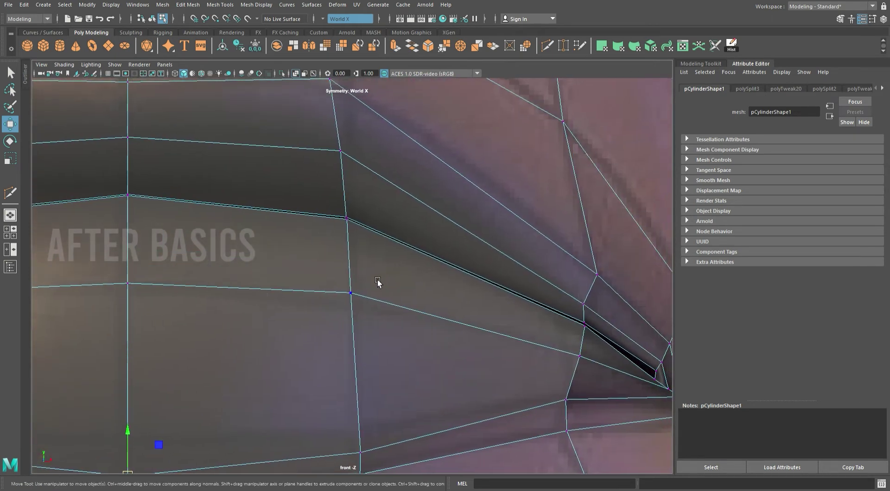
drag(371, 311, 381, 324)
alt+middle_drag(395, 201, 384, 293)
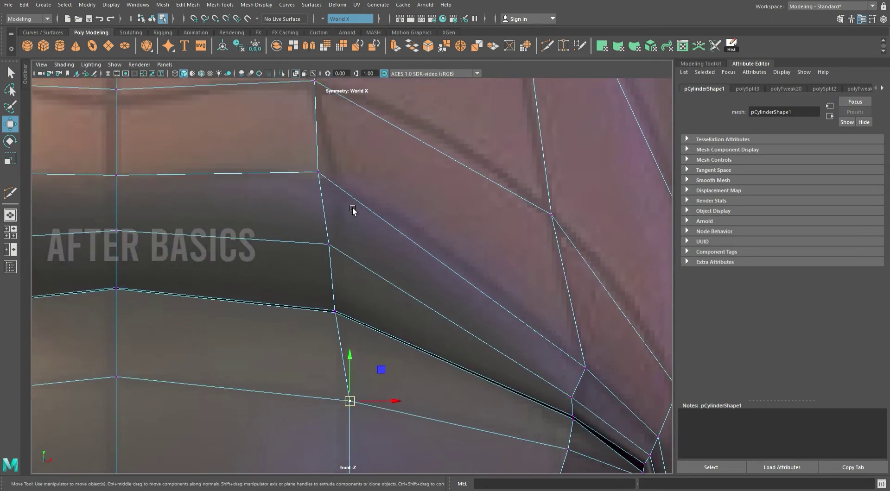
drag(335, 187, 346, 192)
alt+middle_drag(376, 195, 375, 212)
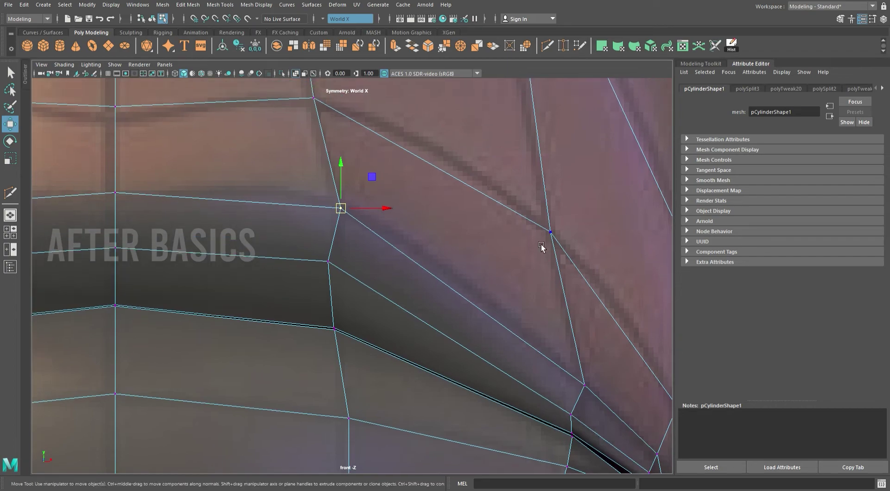
scroll(515, 202, down, 3)
key(space)
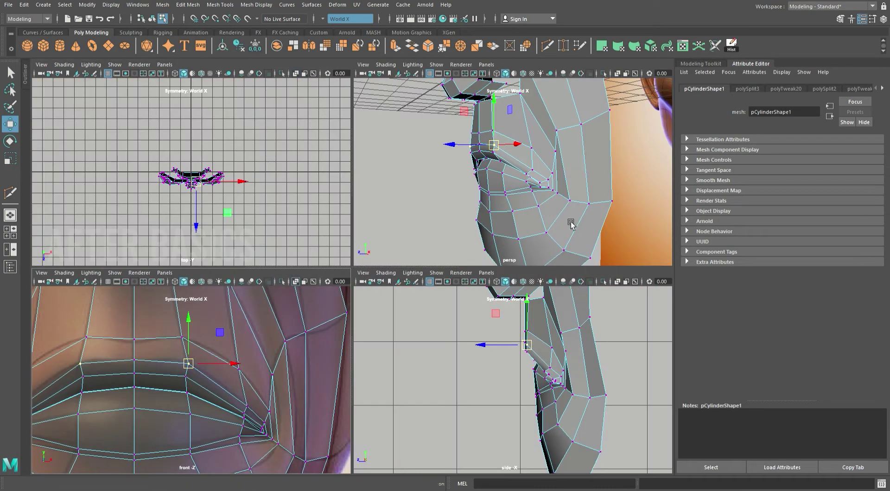
- Push the mouth-corner edge back in depth from the perspective view
key(space)
alt+drag(457, 210, 487, 268)
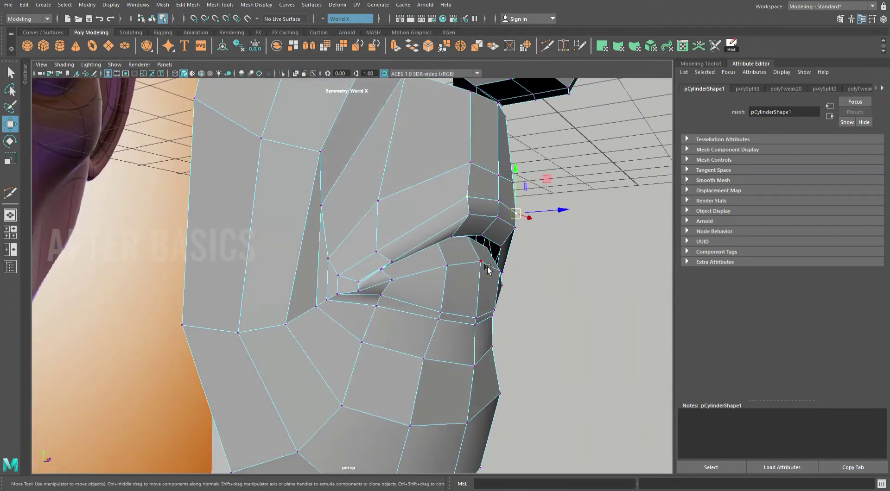
key(F10)
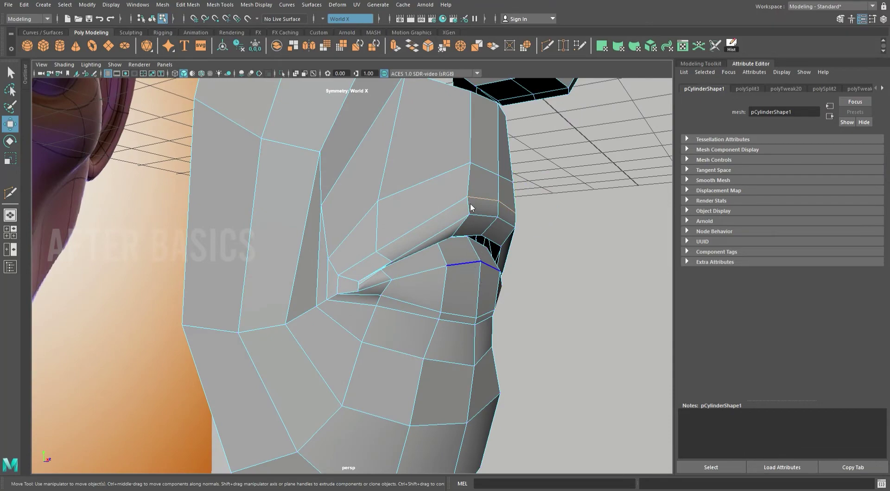
click(477, 265)
mouse_move(478, 265)
alt+mouse_down()
mouse_move(453, 296)
mouse_move(383, 299)
mouse_move(193, 270)
alt+mouse_up()
mouse_move(258, 274)
alt+mouse_down()
mouse_move(299, 253)
mouse_move(313, 259)
mouse_move(304, 254)
alt+mouse_up()
- Review the smoothed mesh over the face reference, ending in the front view
key(3)
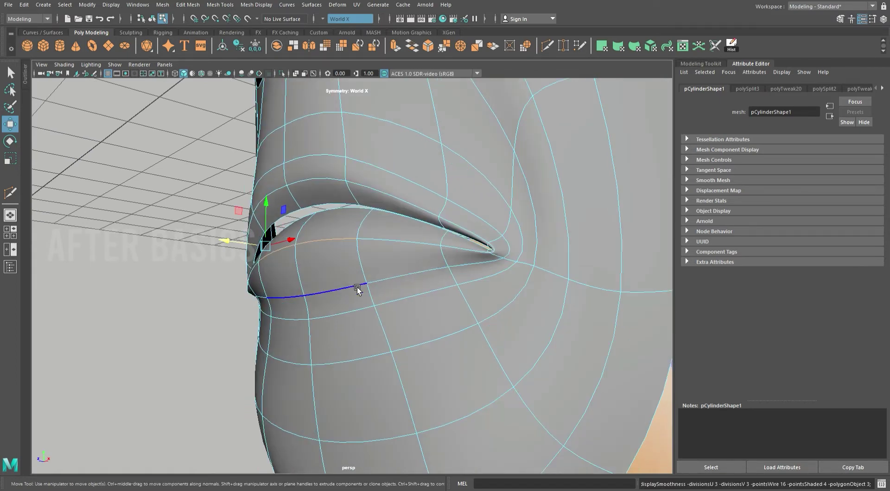
key(F8)
alt+right_drag(371, 212, 238, 263)
click(239, 262)
mouse_move(238, 263)
alt+mouse_down()
mouse_move(386, 279)
mouse_move(541, 267)
mouse_move(376, 271)
mouse_move(430, 278)
mouse_move(477, 253)
mouse_move(453, 235)
alt+mouse_up()
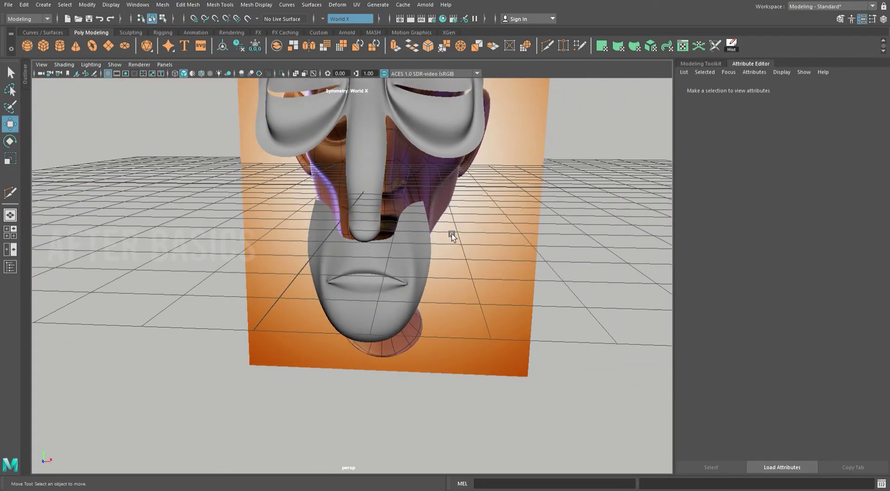
key(space)
key(space)
scroll(354, 388, down, 5)
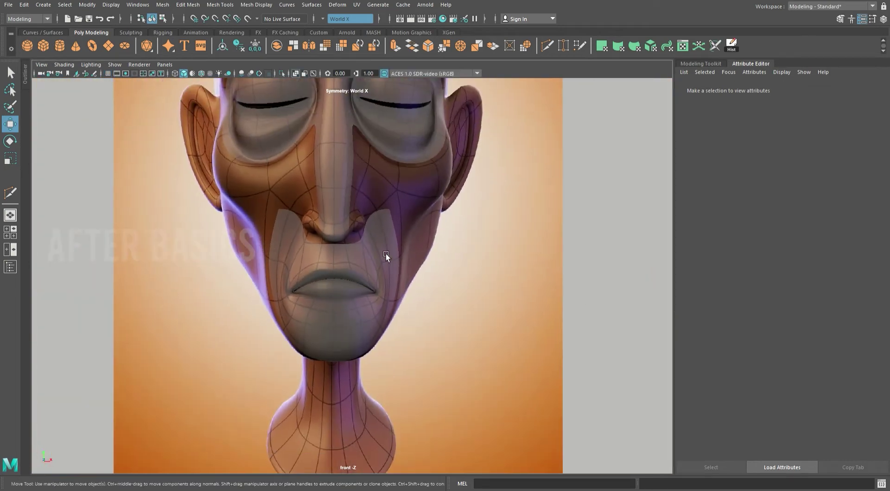
- Zoom in on the retopology mesh, turn off smooth preview, and move a cheek vertex up and right
click(385, 254)
scroll(413, 209, up, 2)
scroll(445, 361, up, 2)
scroll(433, 284, up, 2)
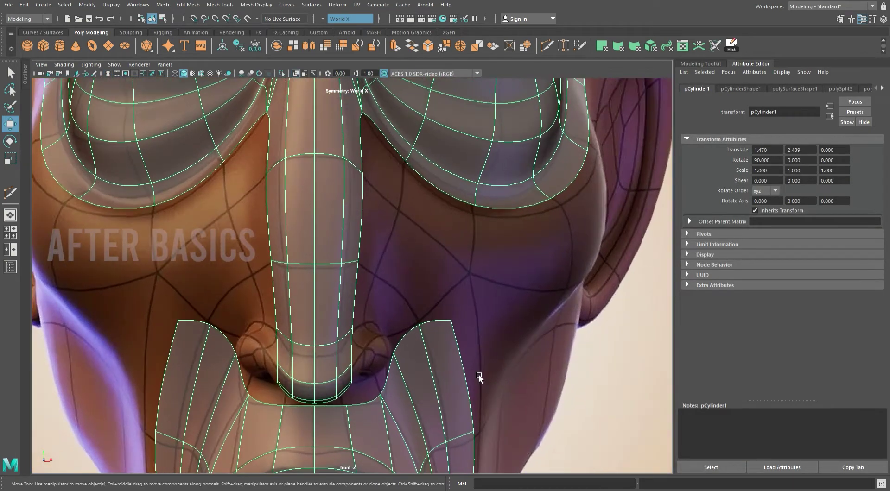
scroll(479, 376, up, 2)
scroll(469, 360, up, 1)
key(1)
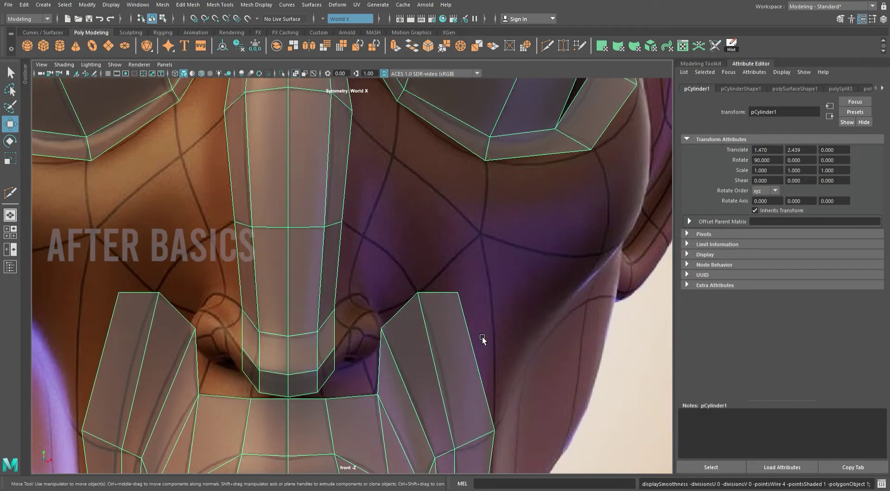
scroll(423, 272, up, 2)
scroll(475, 345, up, 1)
scroll(474, 344, down, 2)
scroll(427, 295, up, 1)
scroll(382, 256, up, 1)
key(F9)
drag(378, 209, 421, 258)
mouse_move(407, 243)
middle_down()
mouse_move(433, 173)
mouse_move(554, 252)
mouse_move(505, 283)
middle_up()
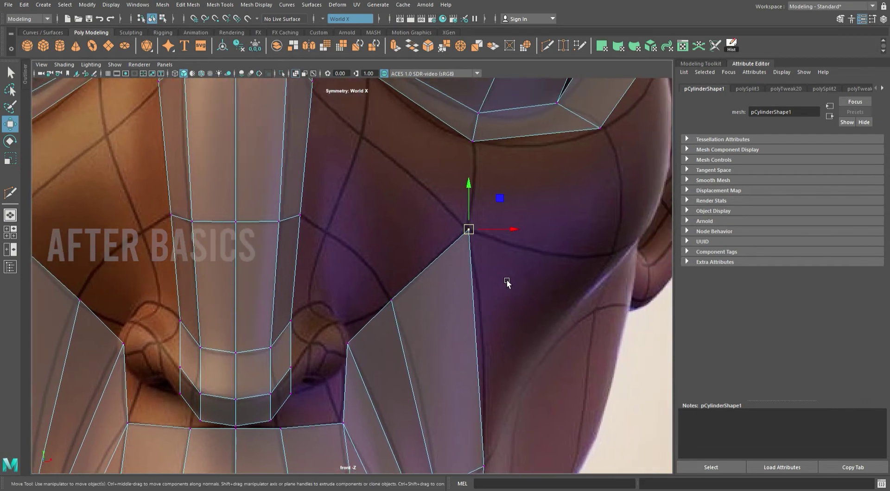
- Bridge the two open edges beside the nose into new faces
alt+middle_drag(452, 276, 404, 268)
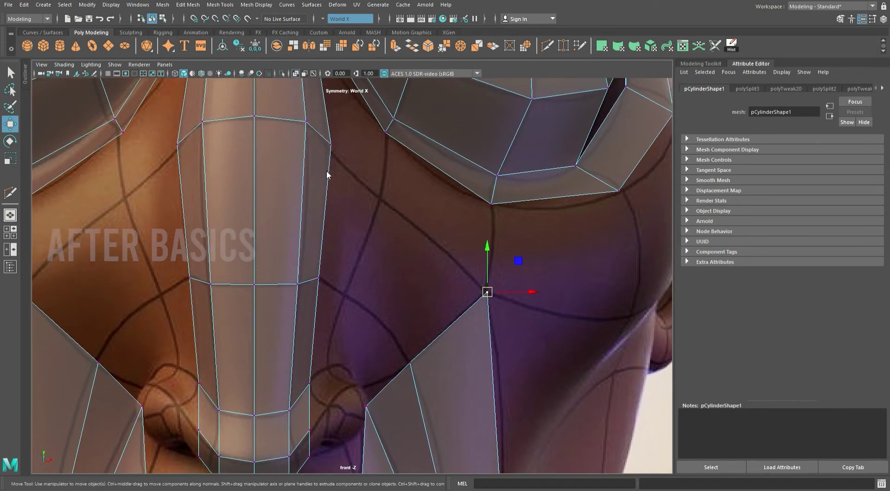
click(344, 204)
shift+click(457, 325)
click(419, 53)
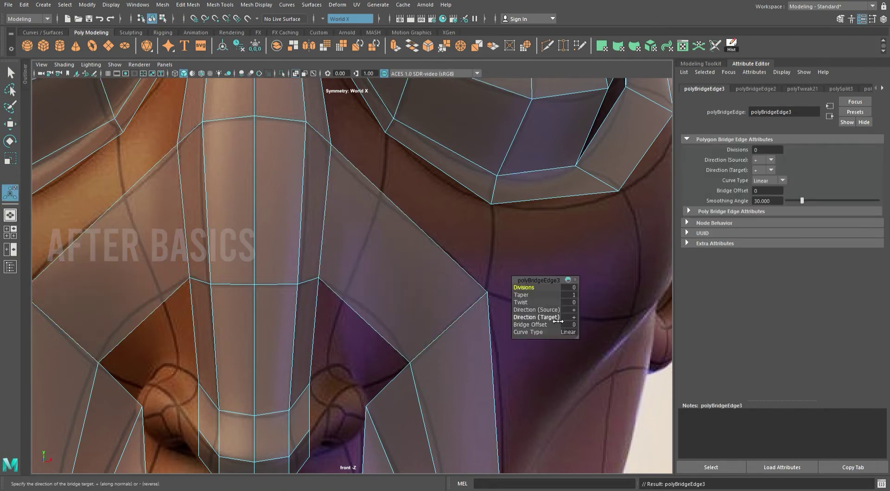
click(396, 264)
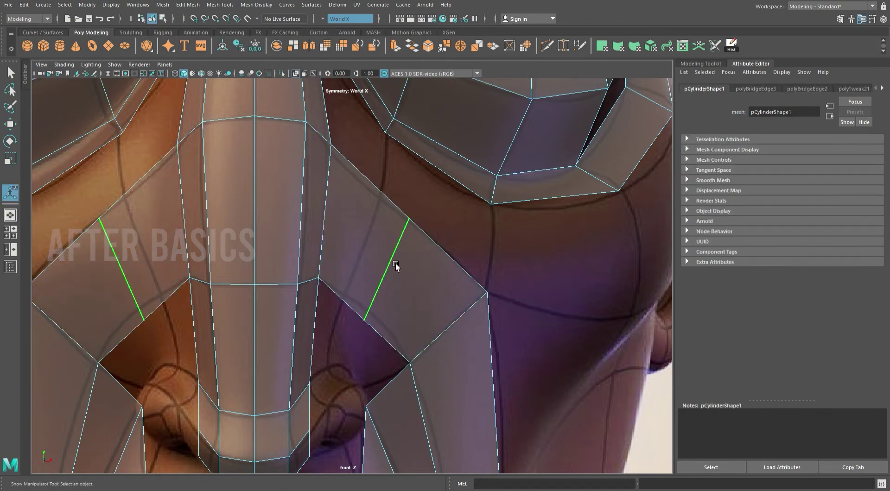
key(w)
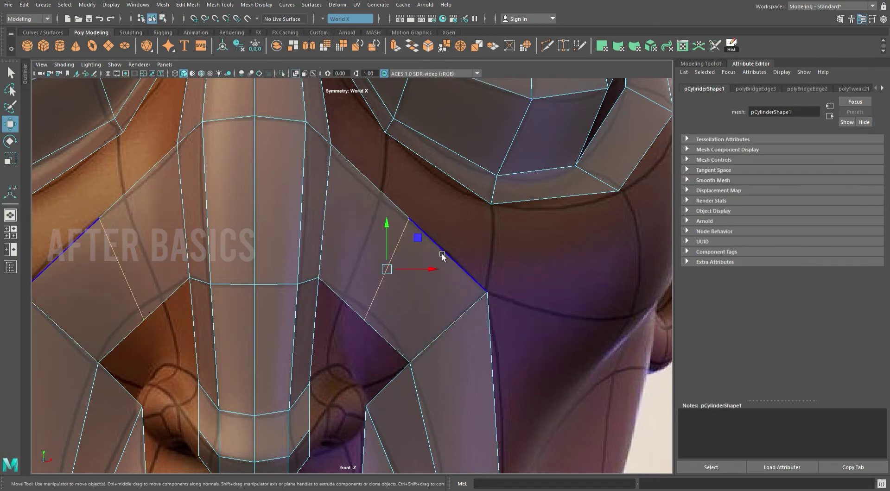
key(F8)
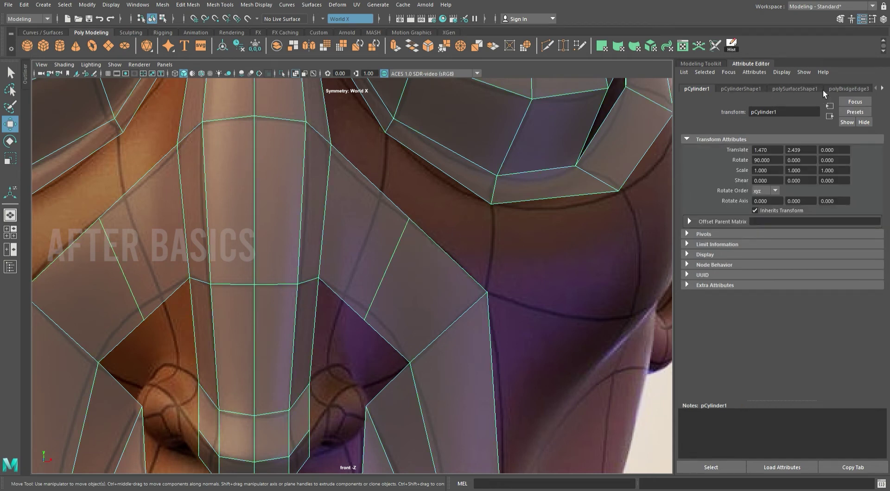
- Set Divisions to 1 on polyBridgeEdge2 and polyBridgeEdge3, then slide the new edge left along the cheek
click(848, 89)
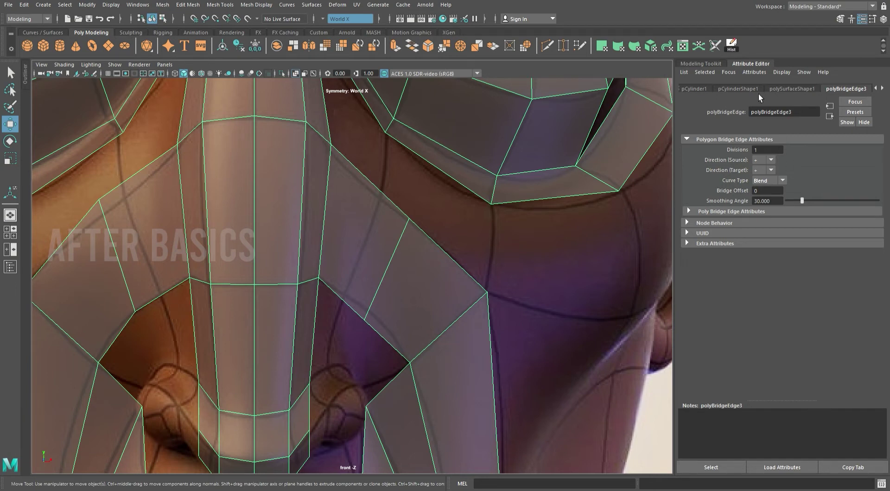
click(882, 90)
click(852, 90)
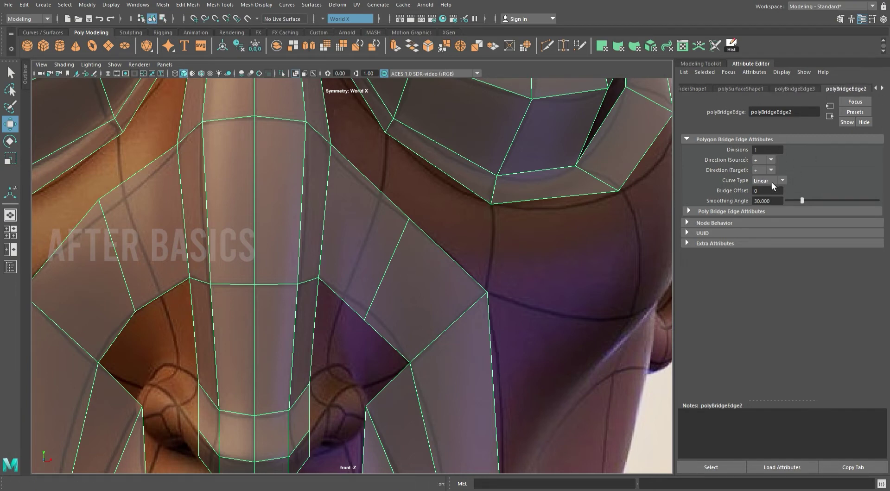
click(398, 247)
drag(401, 257, 375, 256)
key(F9)
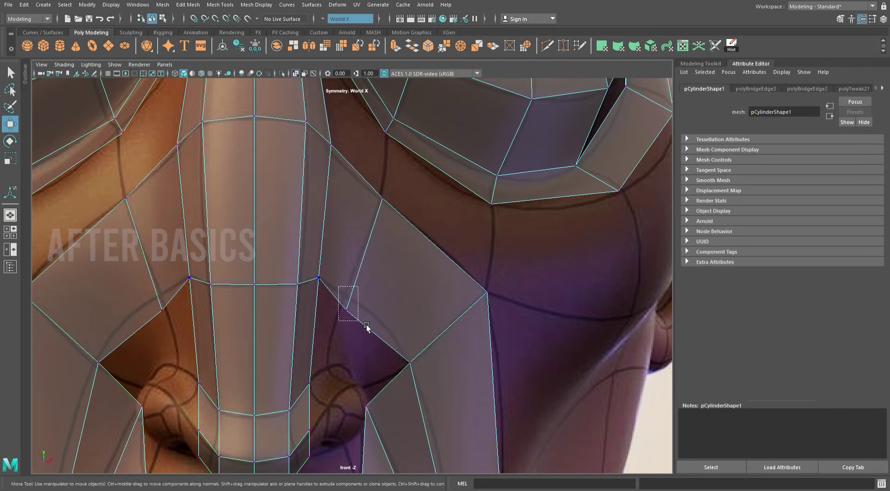
click(346, 300)
key(space)
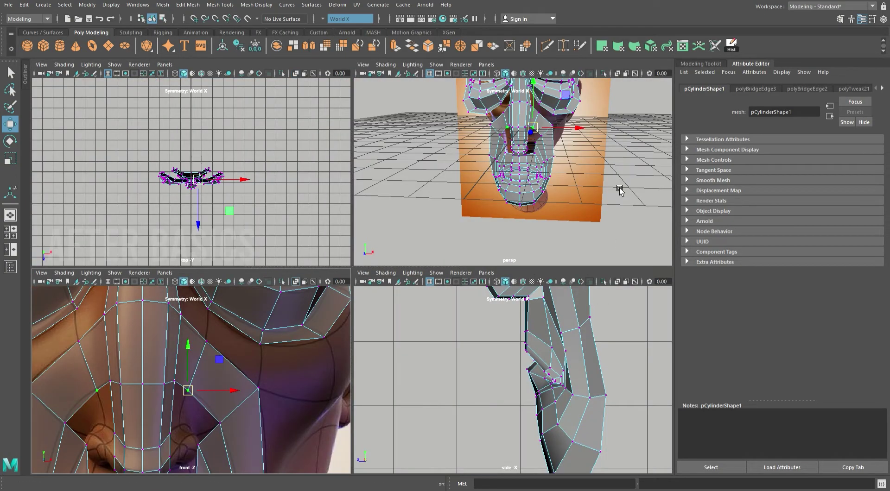
- Bridge another edge pair beside the nostril with one division
key(space)
mouse_move(485, 229)
alt+mouse_down()
mouse_move(399, 304)
mouse_move(236, 293)
mouse_move(324, 278)
alt+mouse_up()
scroll(445, 260, up, 3)
click(428, 224)
mouse_move(427, 224)
alt+mouse_down()
mouse_move(273, 320)
mouse_move(239, 289)
mouse_move(441, 224)
mouse_move(533, 325)
alt+mouse_up()
key(space)
key(space)
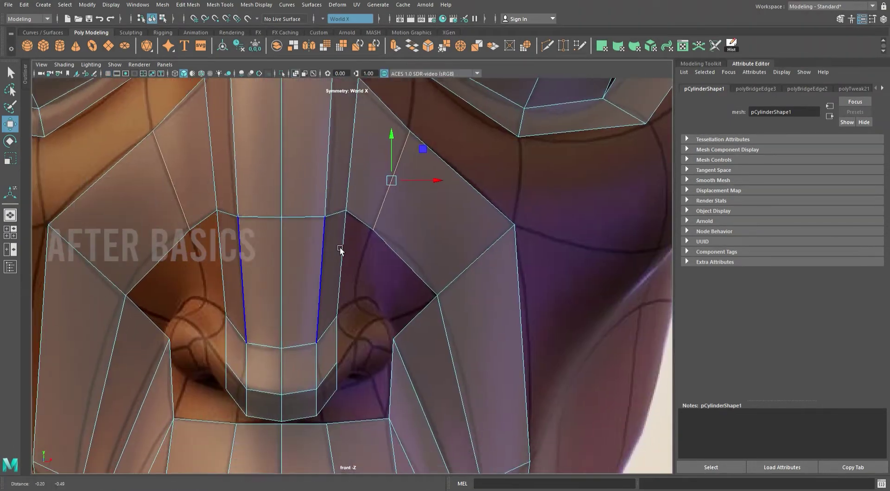
scroll(371, 241, up, 1)
scroll(399, 290, up, 1)
click(343, 250)
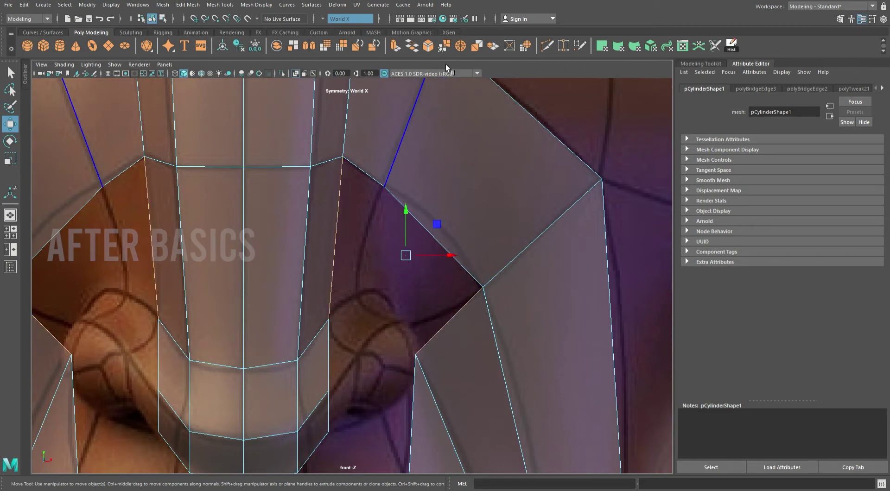
shift+right_drag(417, 259, 466, 278)
drag(533, 293, 415, 243)
key(q)
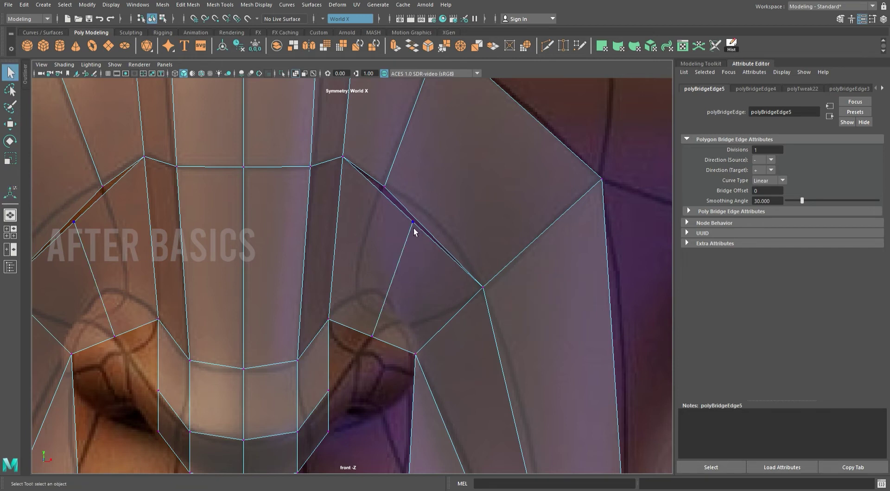
- Target-weld the new bridge vertex into the vertex above it
click(413, 228)
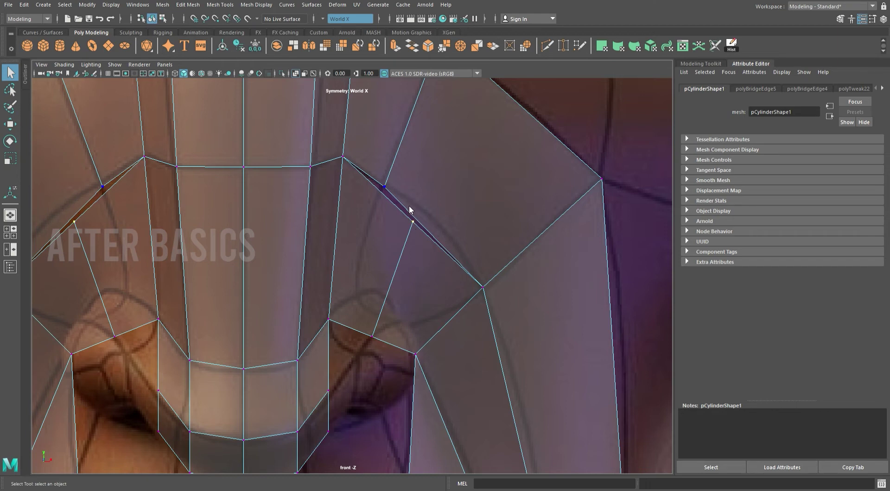
key(w)
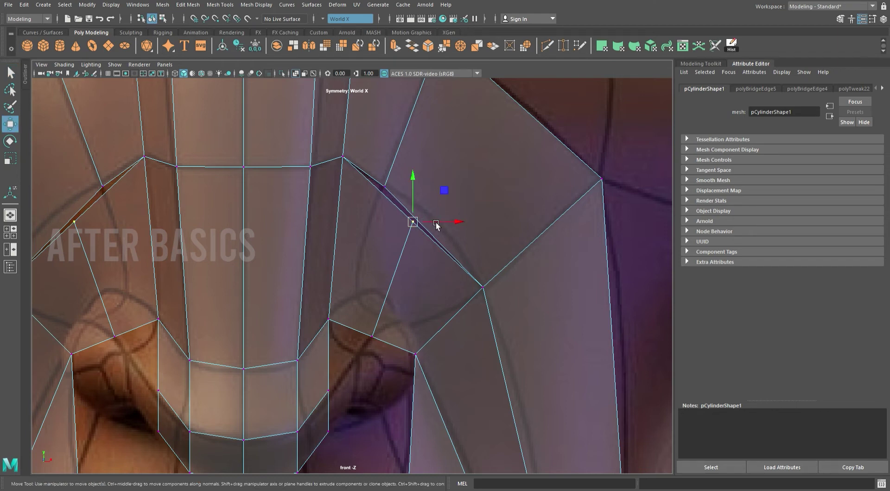
key(ctrl+shift+w)
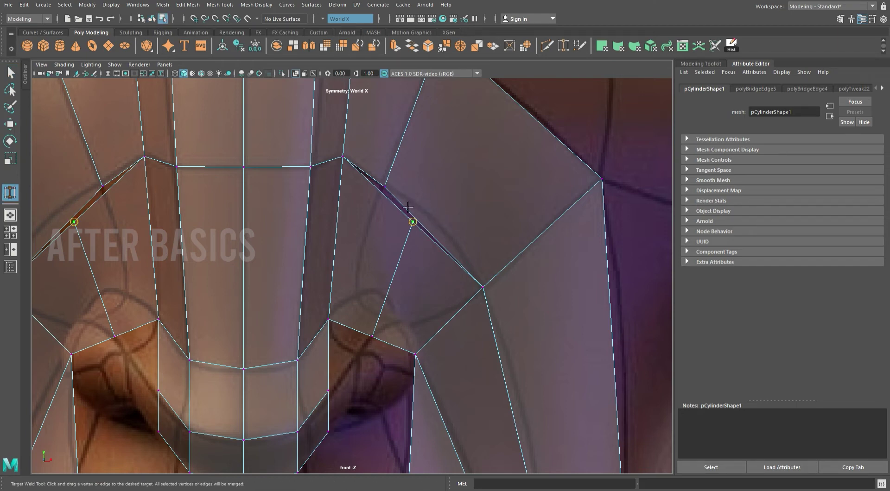
drag(412, 222, 384, 187)
alt+middle_drag(411, 232, 422, 232)
- Move the vertex beside the nostril to follow the nostril outline
key(w)
drag(402, 343, 393, 337)
mouse_move(384, 335)
mouse_down()
mouse_move(398, 297)
mouse_move(377, 295)
mouse_up()
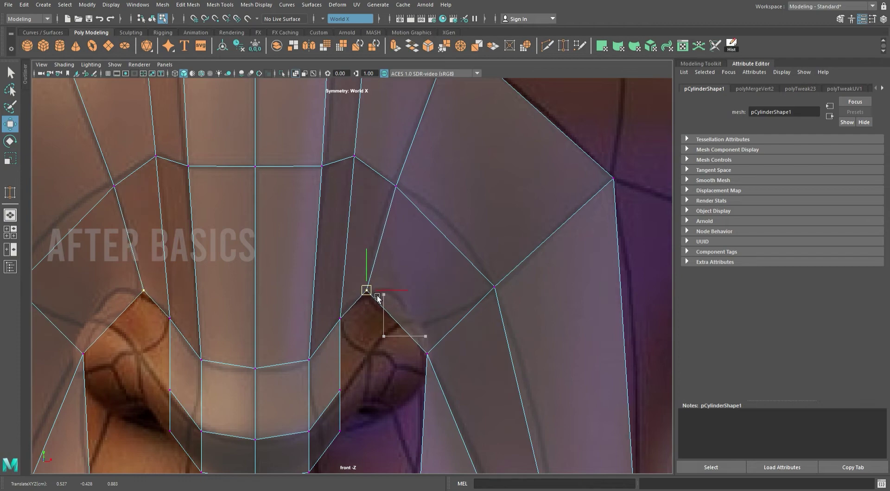
drag(378, 295, 428, 332)
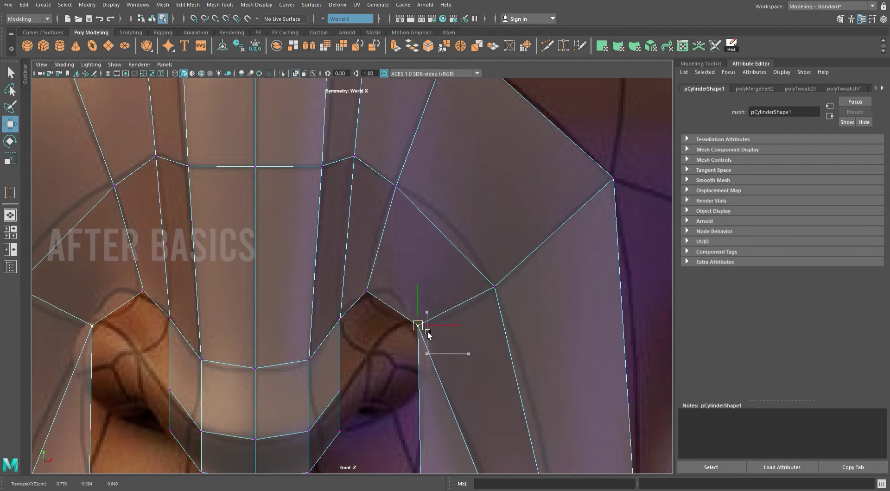
key(space)
key(space)
mouse_move(435, 277)
alt+mouse_down()
mouse_move(532, 305)
mouse_move(502, 282)
mouse_move(510, 258)
mouse_move(530, 257)
alt+mouse_up()
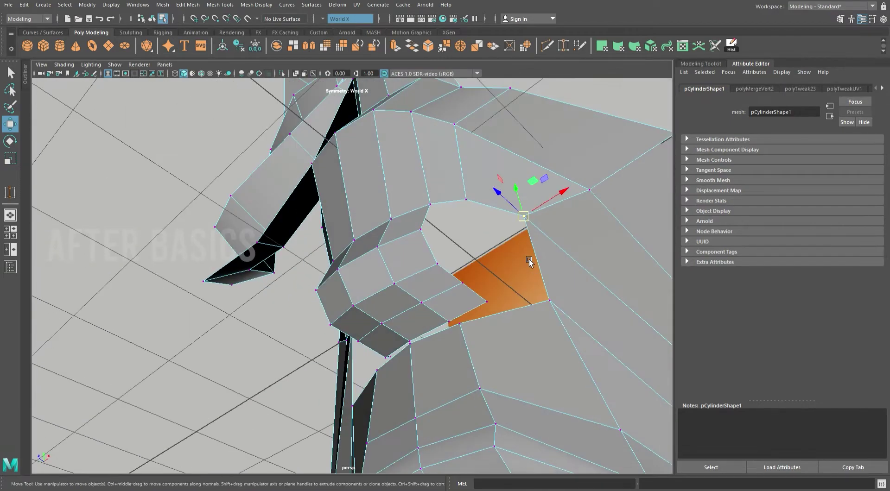
- Scale the two faces under the nose tip to 0.78 in X and slide them sideways
key(space)
key(space)
mouse_move(556, 199)
alt+mouse_down()
mouse_move(546, 336)
mouse_move(403, 315)
alt+mouse_up()
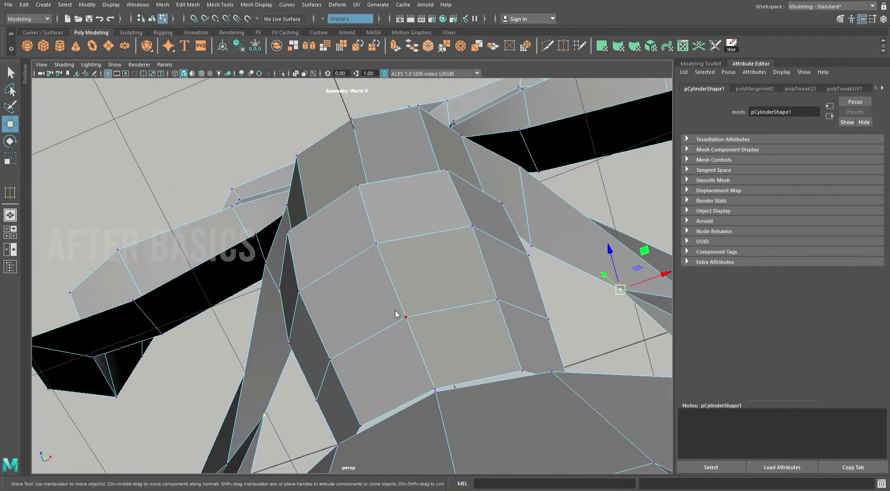
drag(379, 226, 368, 362)
right_drag(363, 224, 362, 393)
click(397, 389)
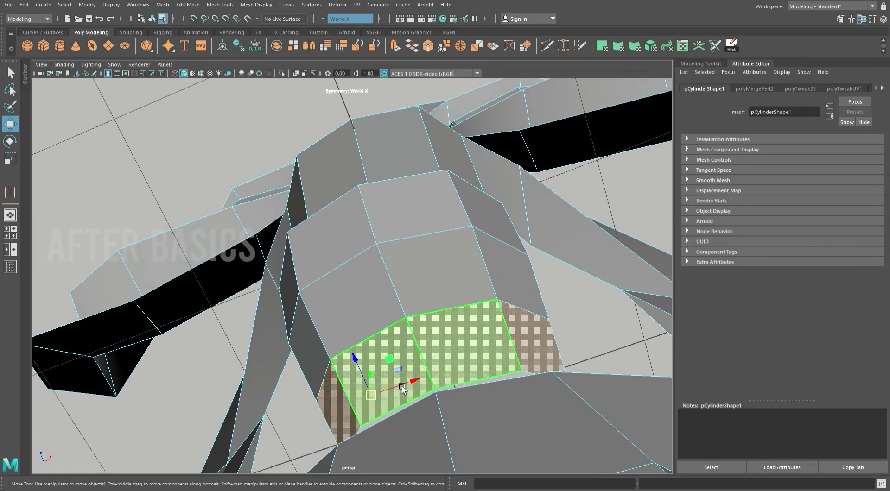
key(r)
drag(426, 378, 394, 390)
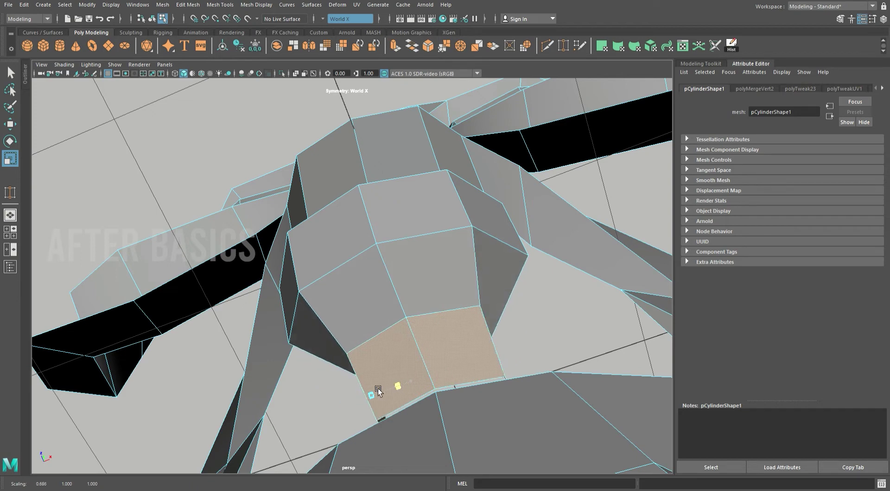
key(w)
mouse_move(397, 386)
mouse_down()
mouse_move(473, 370)
mouse_move(508, 303)
mouse_move(457, 312)
mouse_up()
- In the side view, pull the nose-underside vertex back and down to match the profile
key(space)
key(space)
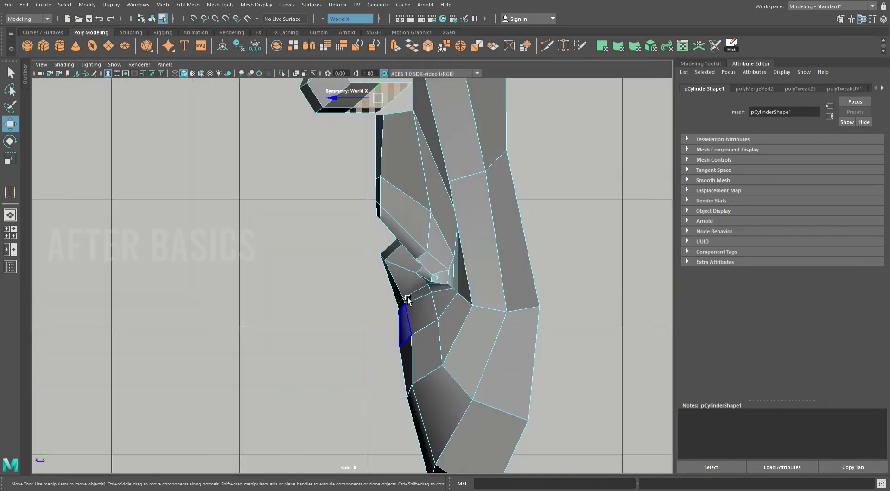
alt+middle_drag(423, 144, 464, 371)
key(space)
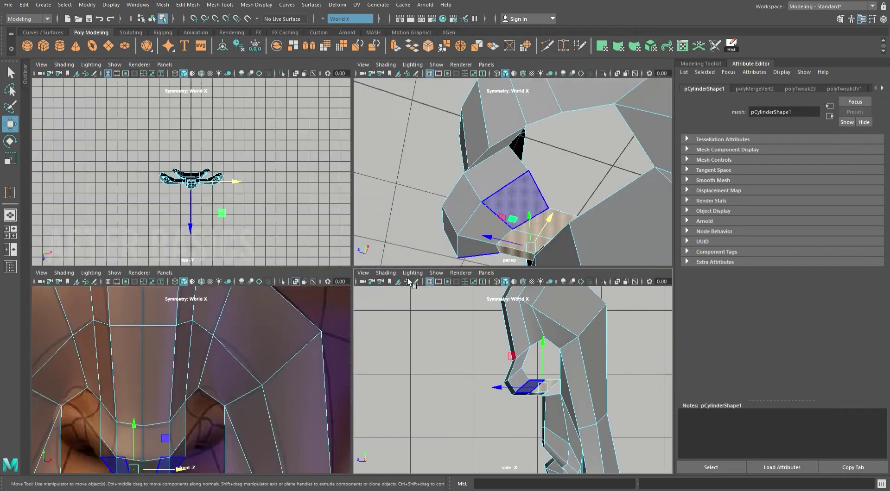
key(space)
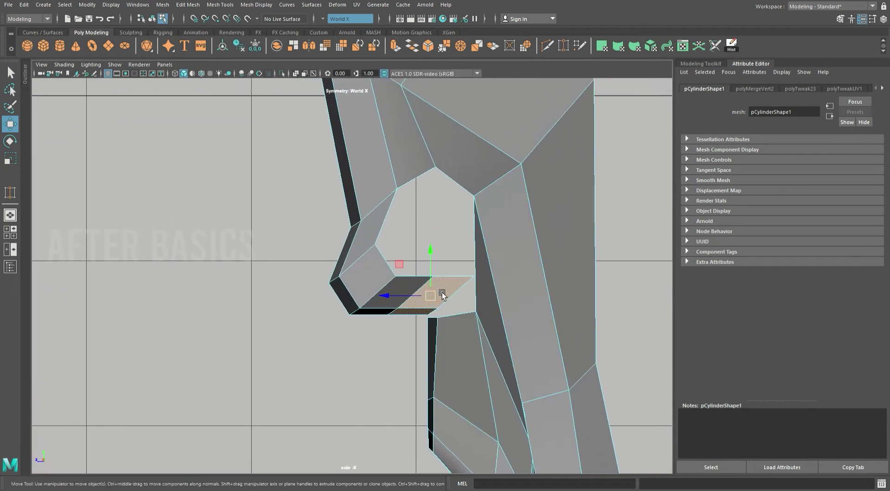
key(F9)
mouse_move(450, 284)
mouse_down()
mouse_move(433, 294)
mouse_move(451, 301)
mouse_up()
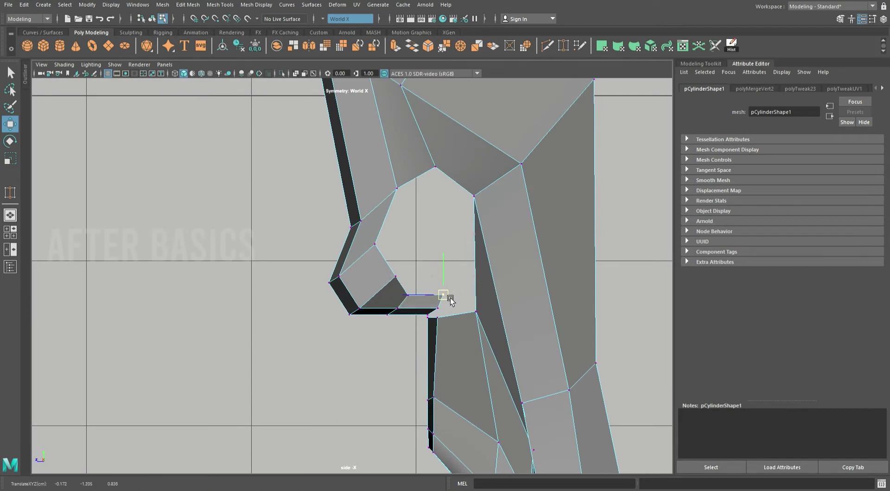
key(space)
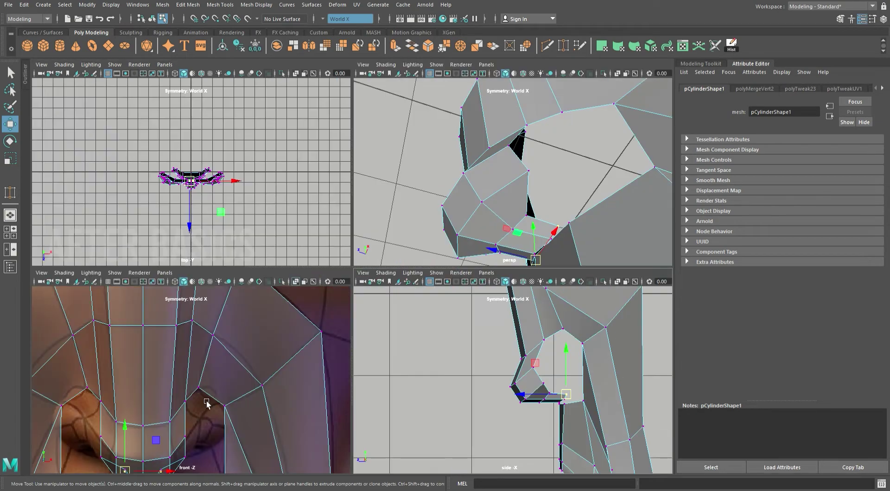
key(space)
alt+middle_drag(302, 349, 347, 281)
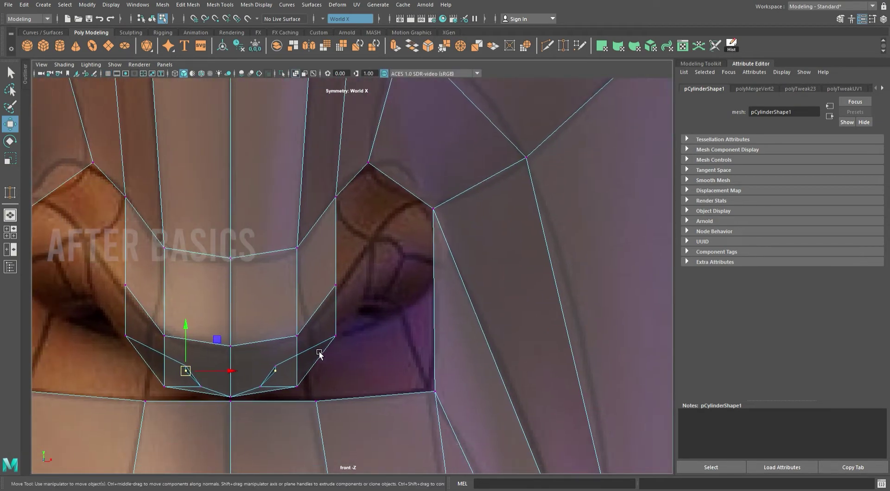
- Lower the mirrored vertices under the nose and pull the centre ones up and outward
alt+middle_drag(324, 354, 487, 334)
mouse_move(422, 285)
alt+middle_down()
mouse_move(476, 265)
mouse_move(415, 350)
mouse_move(423, 357)
alt+middle_up()
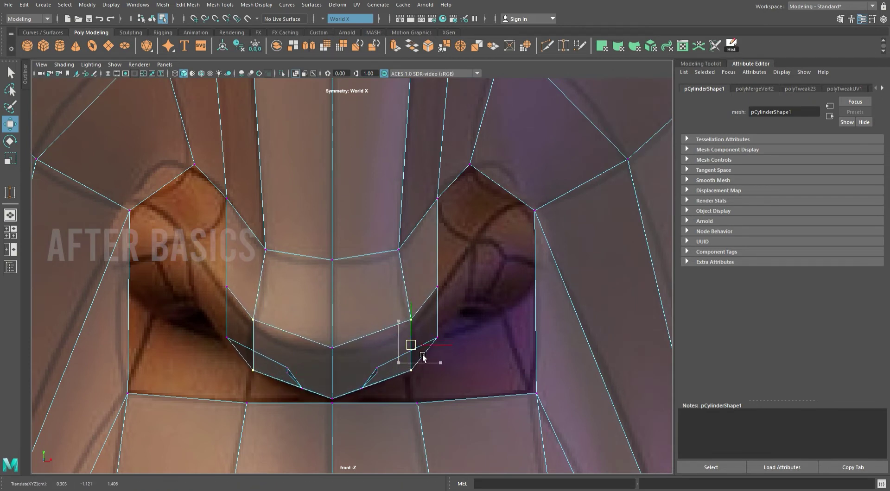
middle_drag(423, 322, 423, 333)
click(330, 335)
alt+middle_drag(471, 290, 413, 309)
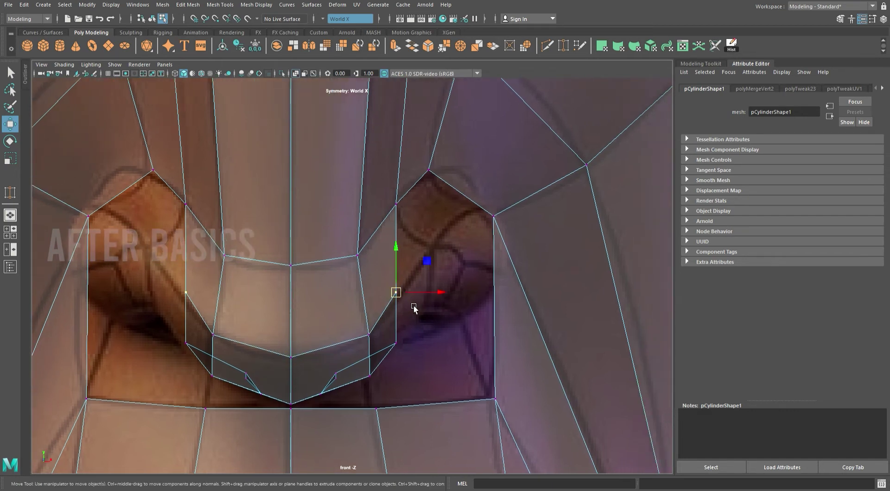
drag(416, 314, 416, 314)
middle_drag(415, 314, 451, 257)
- Move further mirrored vertex pairs onto the nose's lower edge, undo a trial stretch, and deselect
click(395, 343)
middle_drag(408, 359, 436, 314)
click(336, 373)
middle_drag(345, 373, 373, 369)
mouse_move(325, 383)
middle_down()
mouse_move(334, 397)
mouse_move(363, 390)
middle_up()
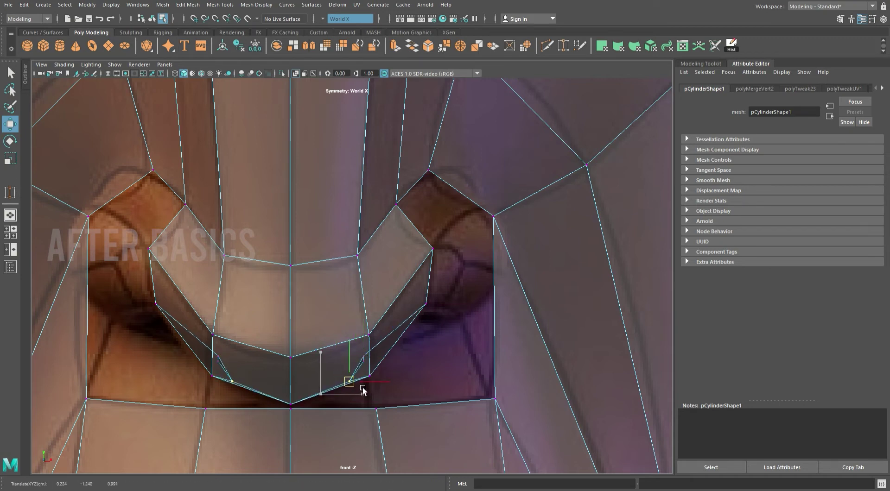
scroll(451, 302, up, 3)
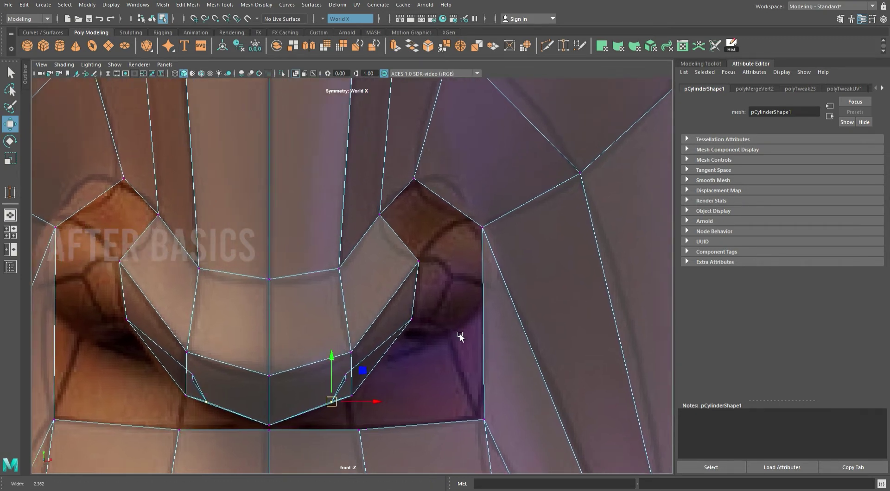
middle_drag(451, 305, 462, 302)
key(ctrl+z)
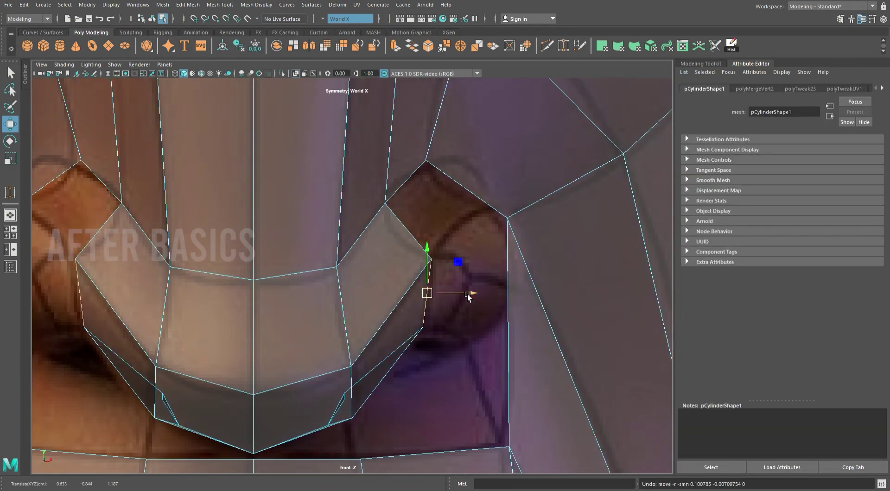
click(482, 296)
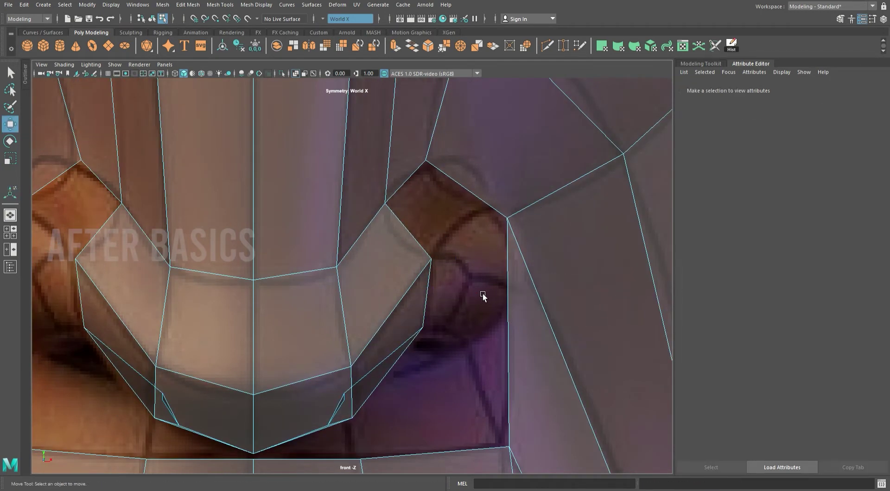
- Extrude the nose underside's outer edges into small nostril-wing faces and shape their edges and corners
click(439, 294)
shift+drag(471, 298, 441, 293)
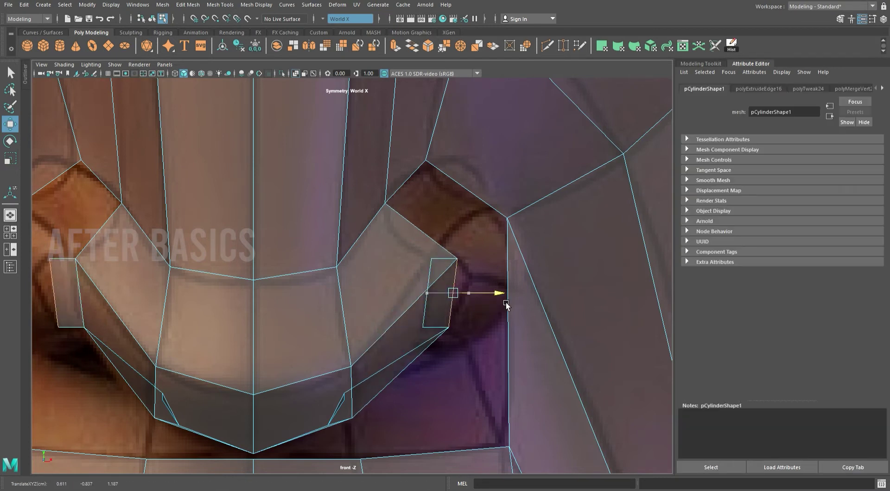
key(F11)
click(430, 287)
drag(464, 293, 492, 301)
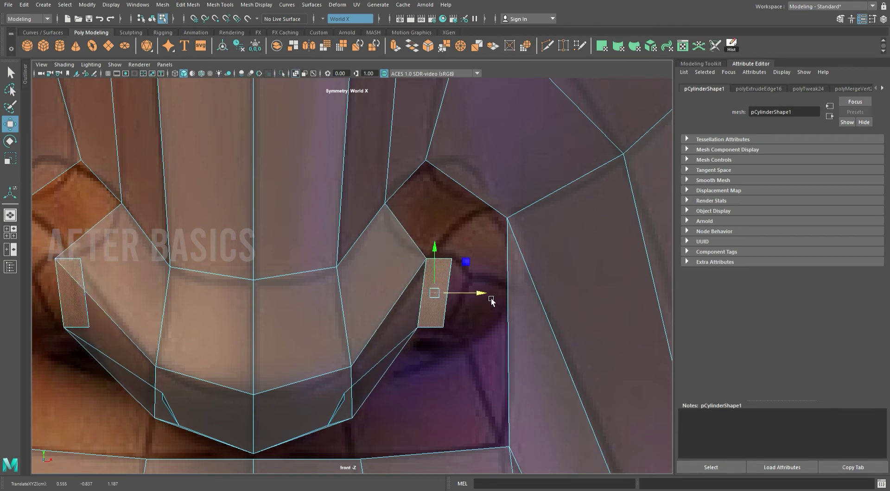
key(F10)
click(459, 284)
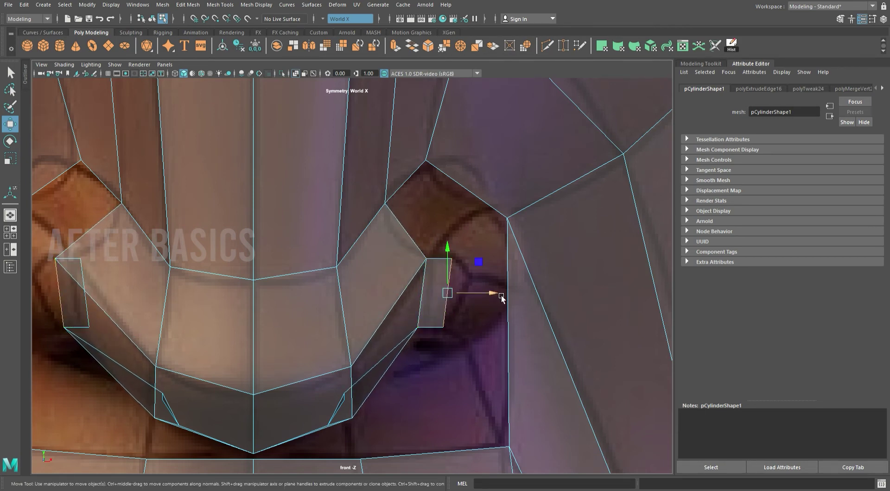
drag(501, 295, 520, 298)
click(455, 258)
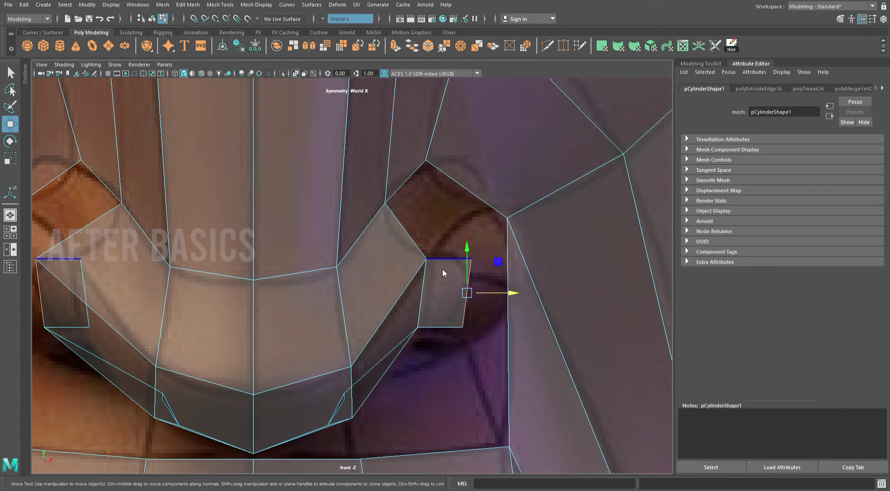
mouse_move(496, 280)
mouse_down()
mouse_move(488, 278)
mouse_move(484, 296)
mouse_up()
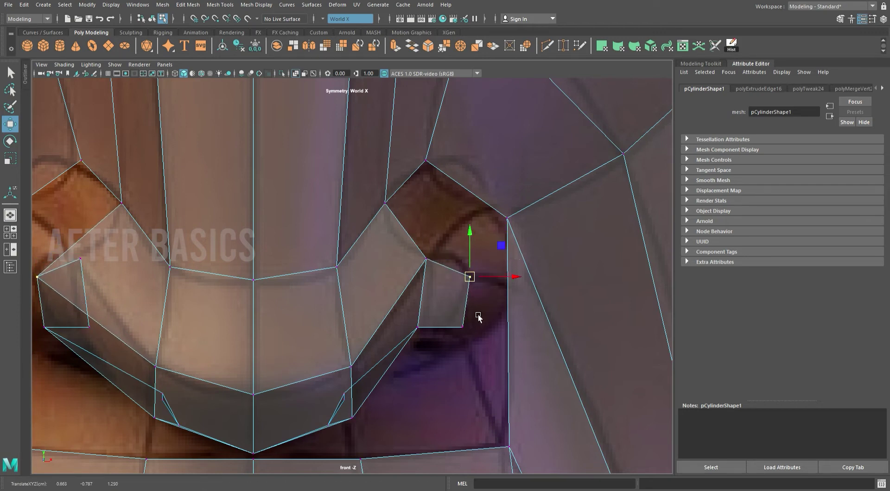
drag(483, 341, 457, 322)
drag(473, 333, 452, 334)
- Pull the thin strip into a larger nostril face and stretch its corner toward the cheek line
key(space)
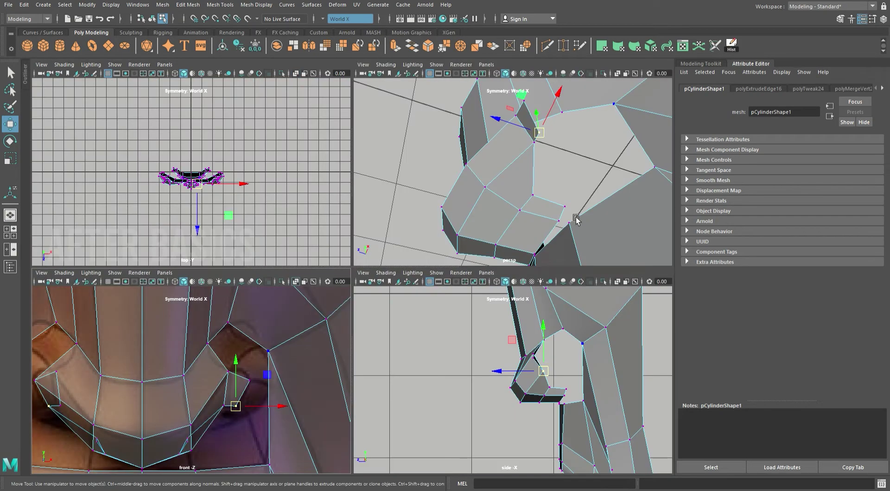
key(space)
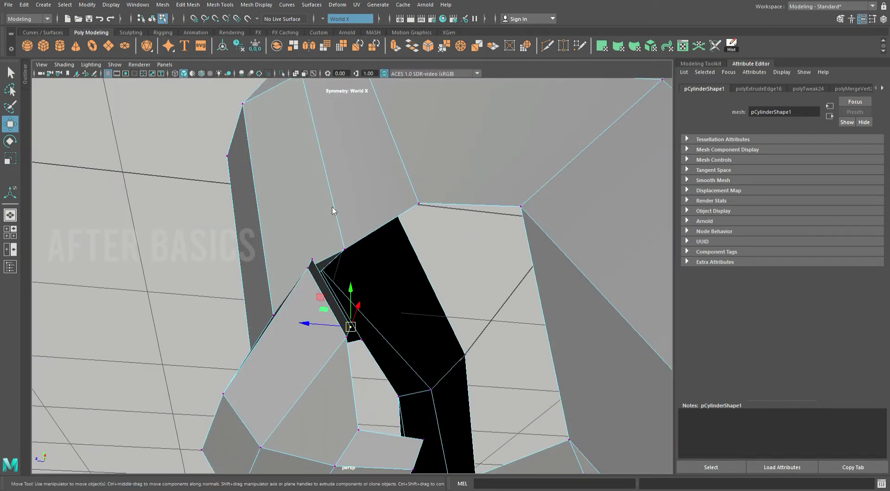
mouse_move(288, 292)
mouse_down()
mouse_move(367, 291)
mouse_move(415, 318)
mouse_up()
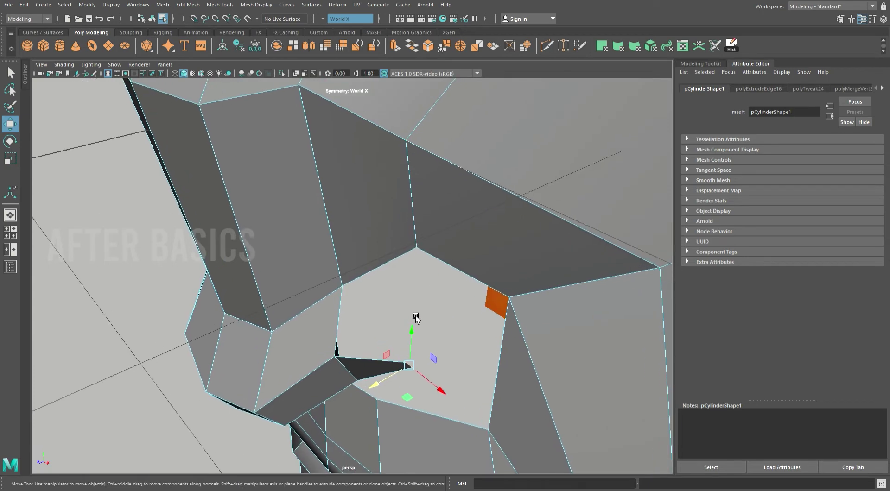
key(space)
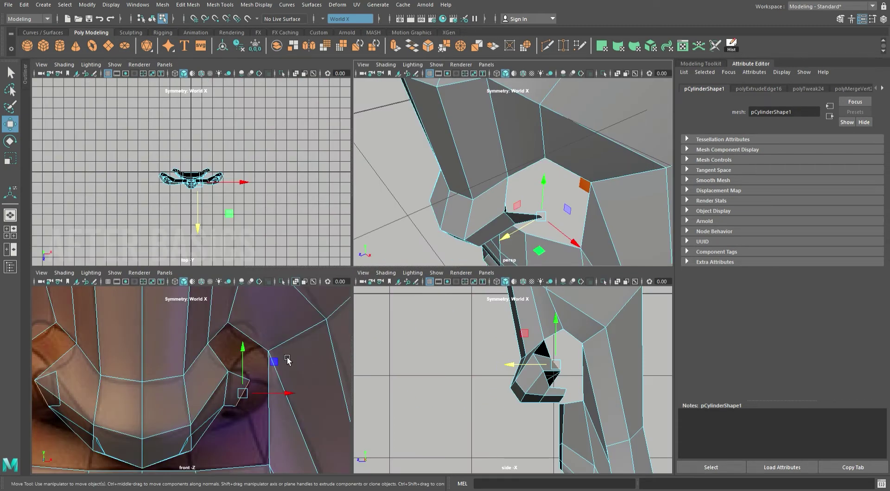
key(space)
scroll(493, 307, up, 2)
scroll(444, 287, up, 2)
alt+middle_drag(469, 335, 490, 292)
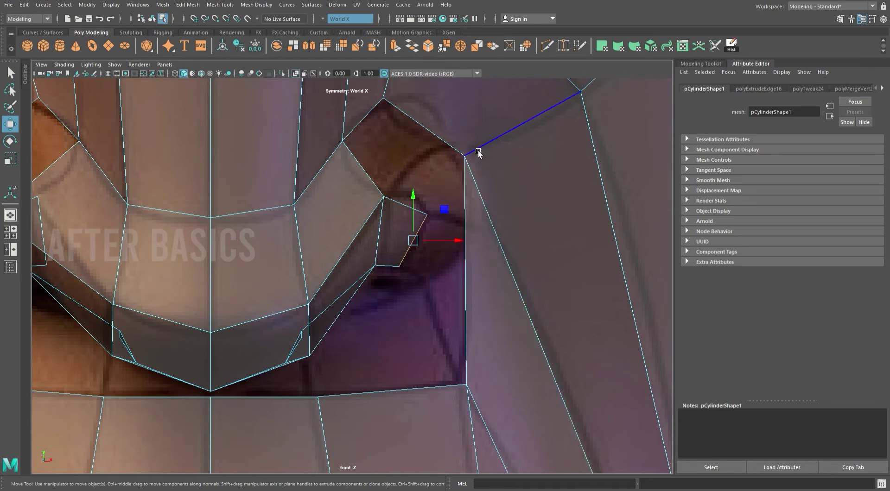
mouse_move(465, 155)
mouse_down()
mouse_move(576, 146)
mouse_move(606, 155)
mouse_move(471, 156)
mouse_up()
- Select the bottom and side border edge loops of the mesh
alt+middle_drag(406, 332, 479, 279)
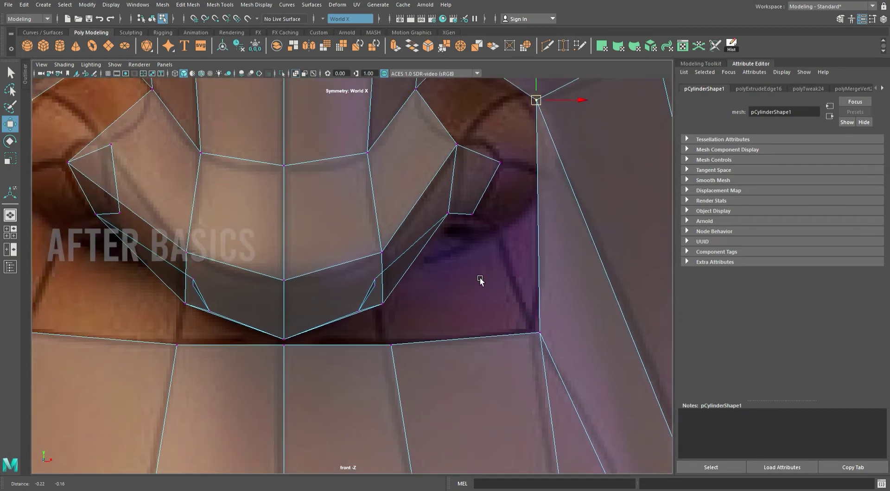
double_click(472, 341)
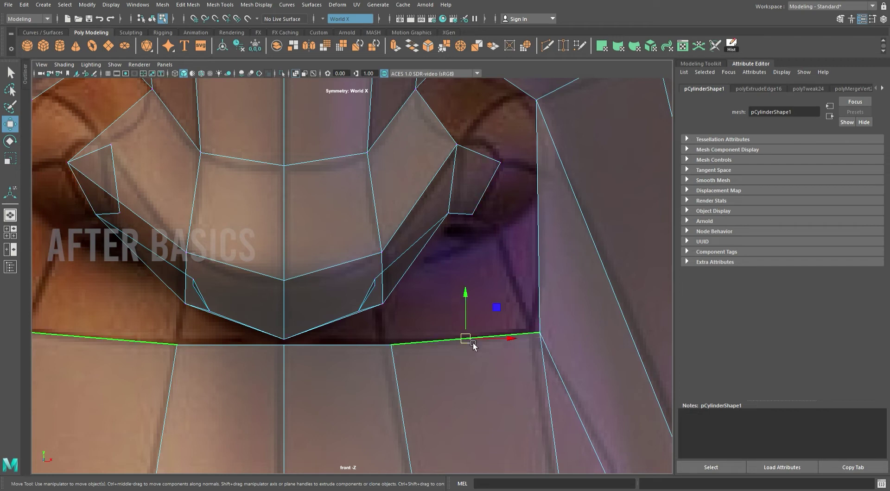
click(262, 353)
alt+middle_drag(540, 269, 623, 301)
double_click(622, 300)
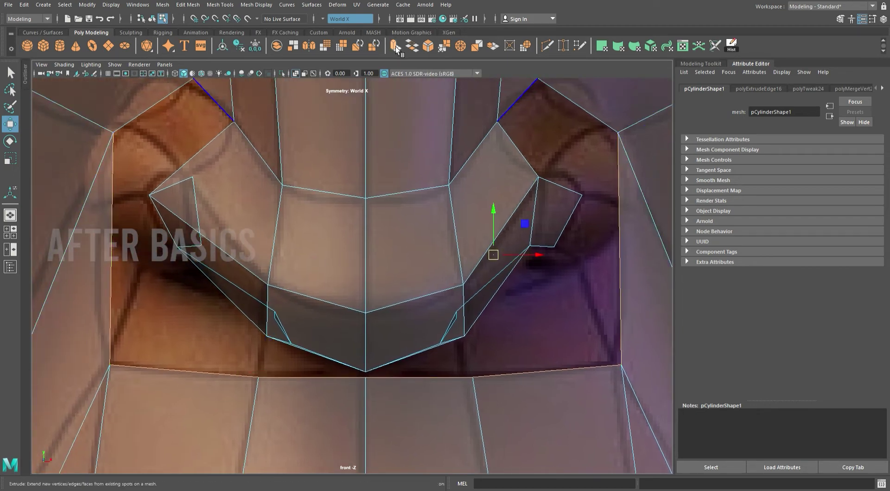
- Extrude the border edges inward to about -0.5 Local Translate Z and lift the new ring's lower vertices
key(ctrl+e)
drag(569, 362, 497, 340)
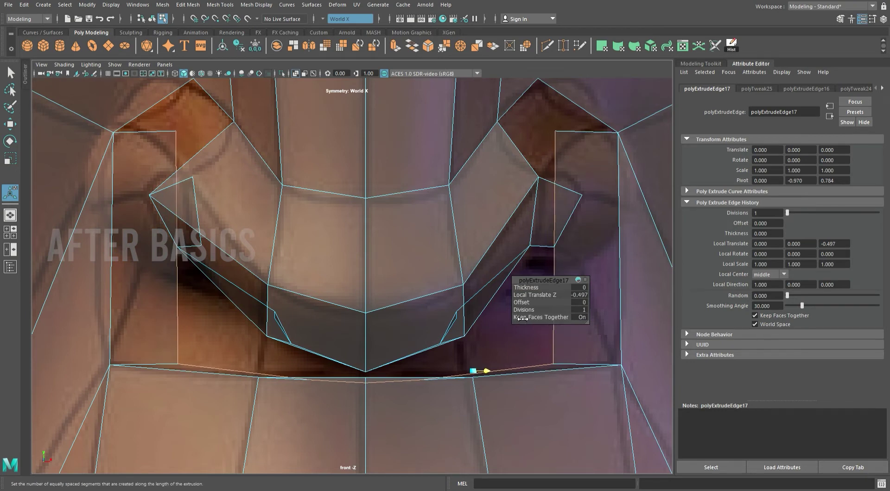
key(w)
key(F9)
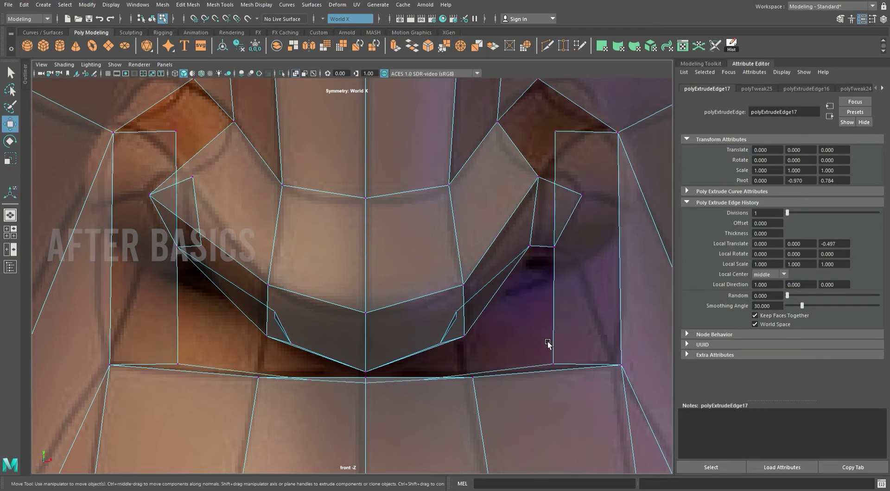
click(553, 365)
drag(555, 364, 574, 262)
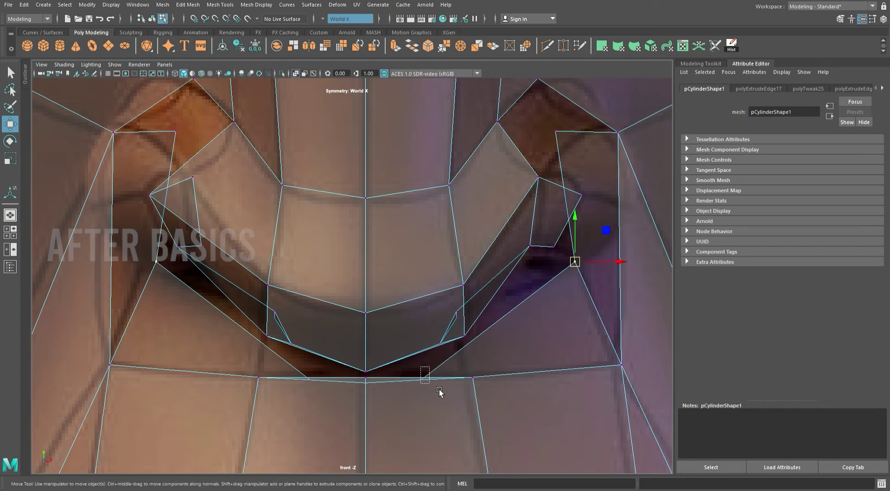
drag(433, 388, 471, 305)
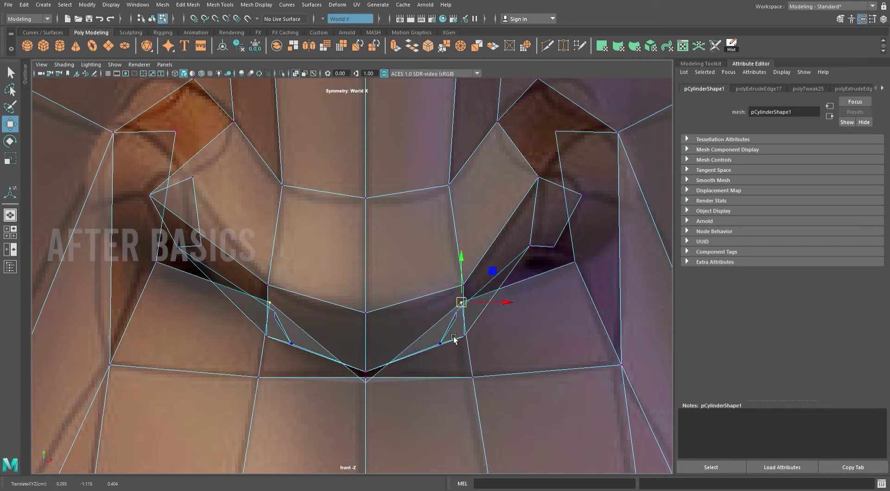
click(379, 392)
drag(375, 387, 374, 324)
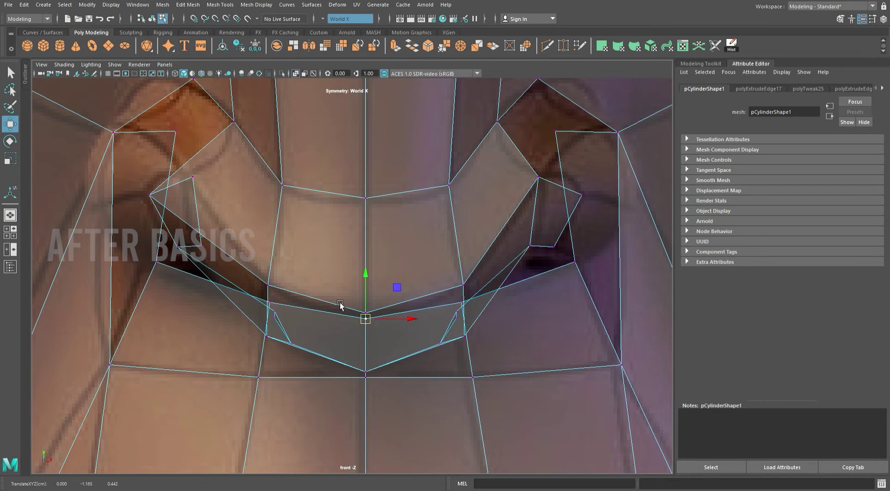
- Fit the ring vertices beside the left and right nostrils and nudge the upper junction vertex
click(176, 131)
drag(176, 131, 122, 202)
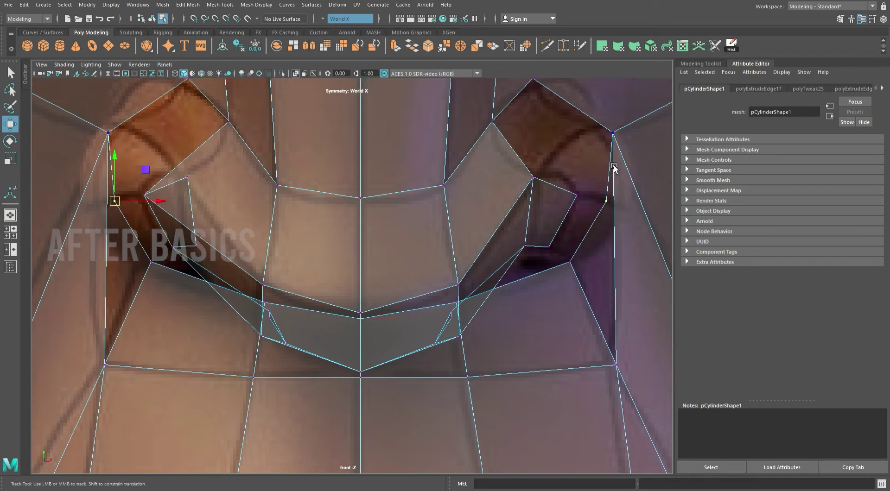
alt+middle_drag(628, 168, 548, 168)
drag(549, 218, 537, 204)
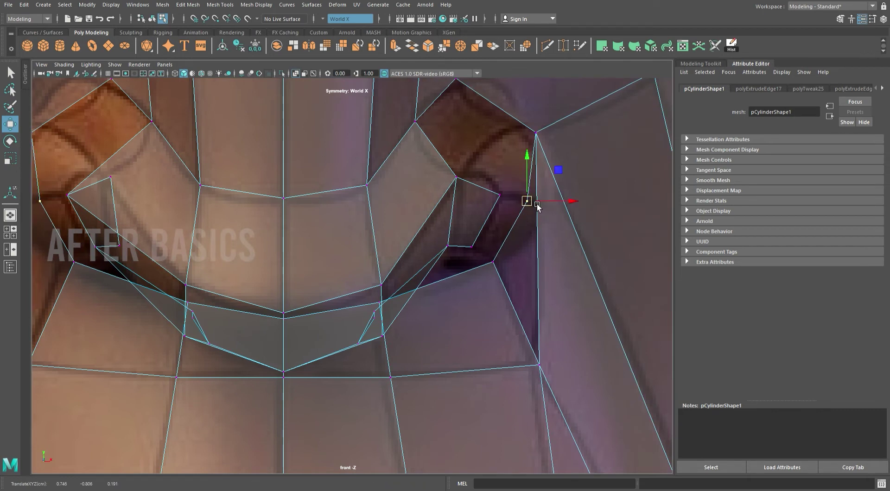
alt+middle_drag(567, 141, 565, 188)
drag(533, 181, 524, 174)
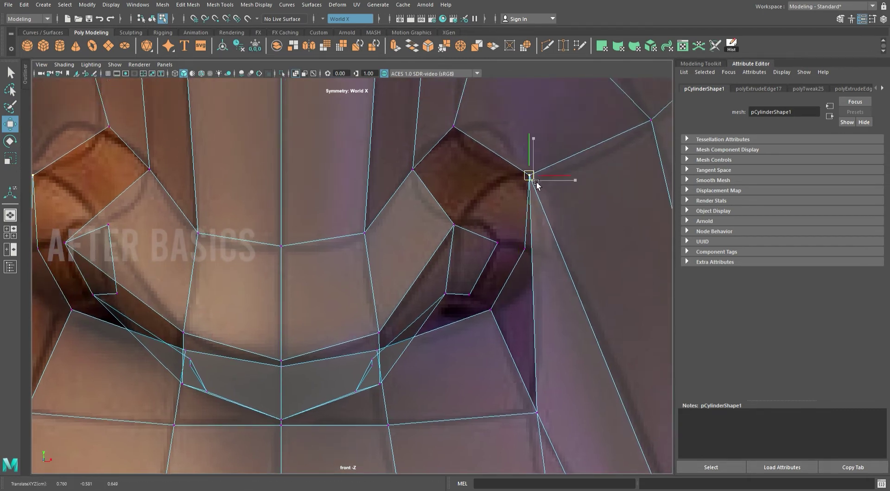
- Adjust the lower junction and outer right vertices, then nudge the nostril-corner vertex onto the nostril edge
click(541, 417)
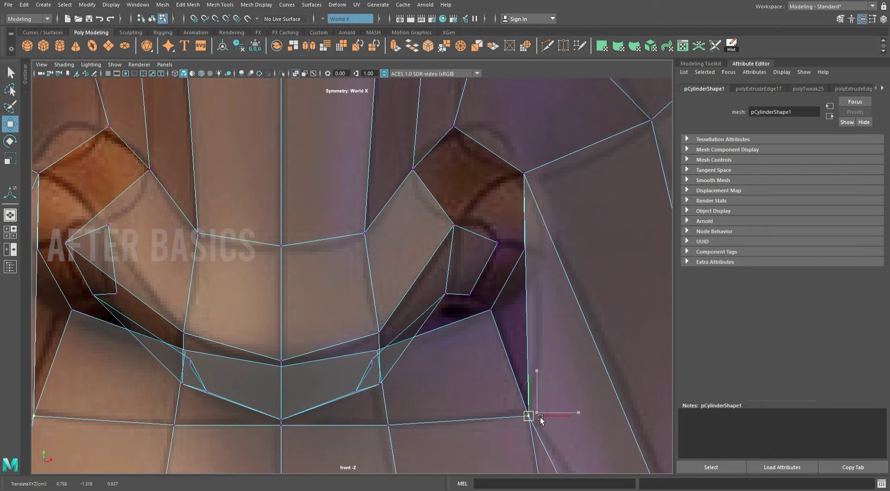
alt+middle_drag(541, 417, 429, 218)
alt+middle_drag(583, 433, 563, 352)
drag(582, 343, 609, 367)
mouse_move(568, 308)
mouse_down()
mouse_move(597, 341)
mouse_move(591, 329)
mouse_up()
click(591, 338)
mouse_move(610, 319)
alt+middle_down()
mouse_move(565, 364)
mouse_move(603, 479)
alt+middle_up()
click(599, 355)
drag(453, 136, 502, 176)
click(362, 209)
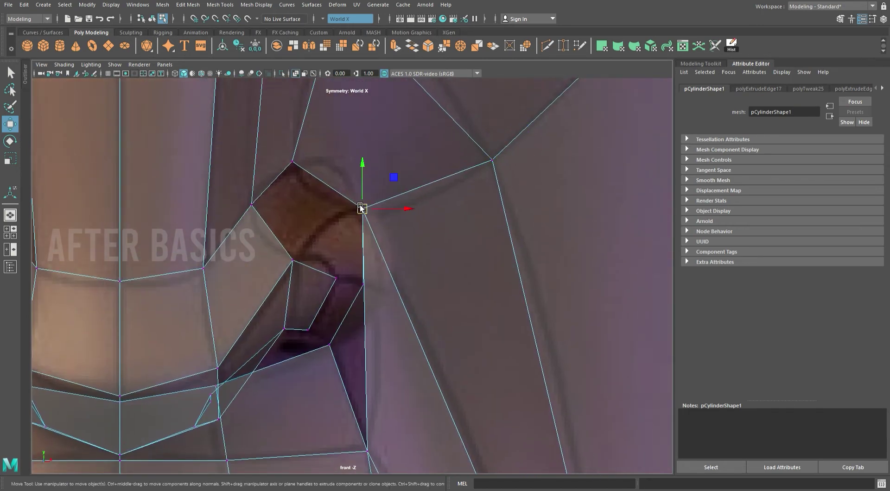
drag(366, 210, 377, 216)
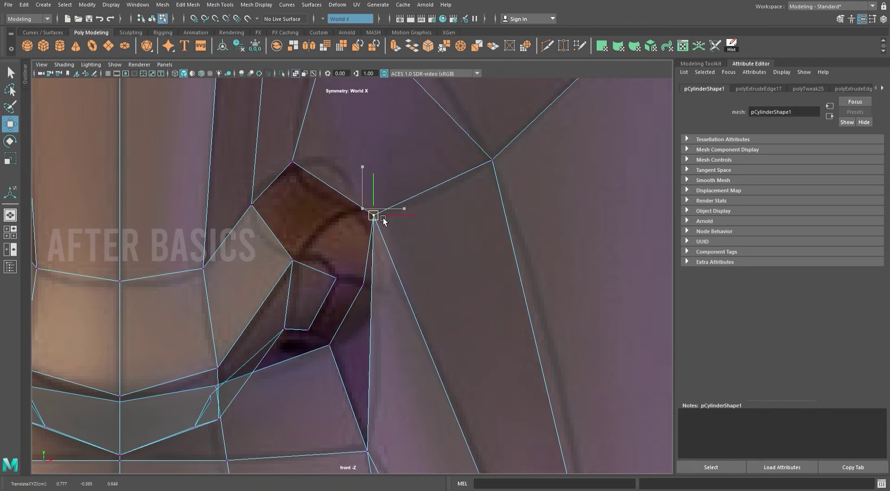
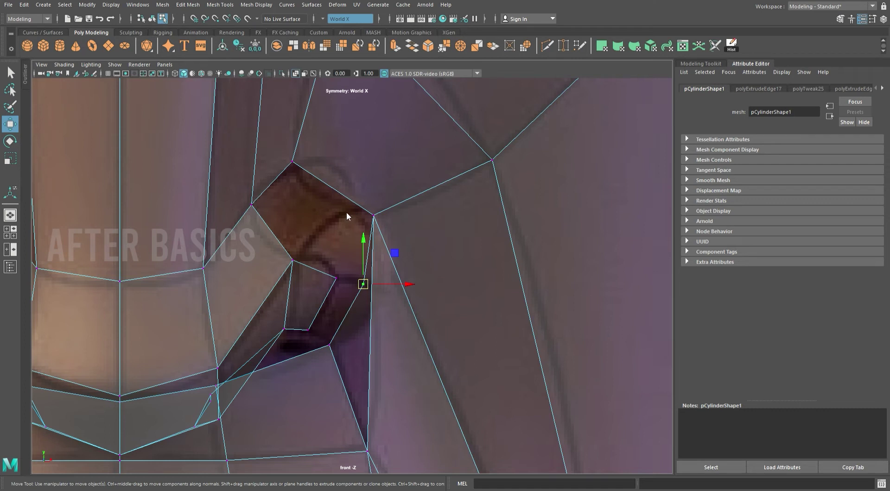
- Delete the stray eye-corner edge and bridge the two open border edges above the eye
click(361, 328)
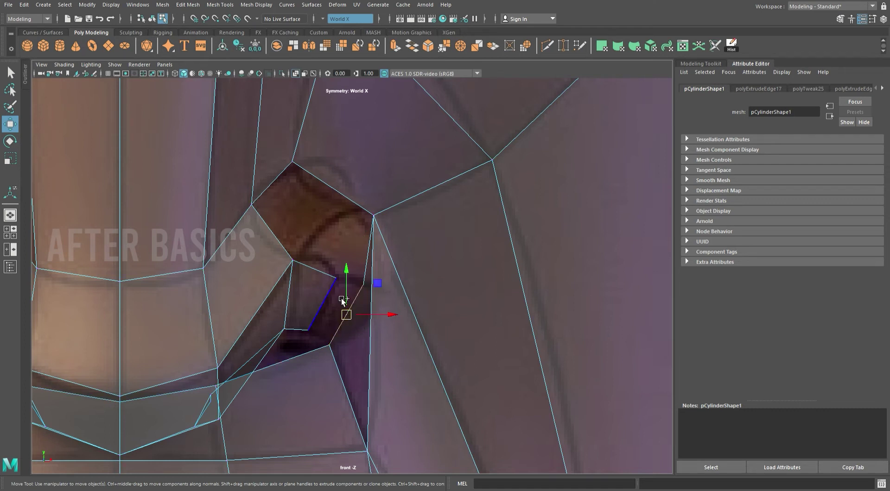
key(Delete)
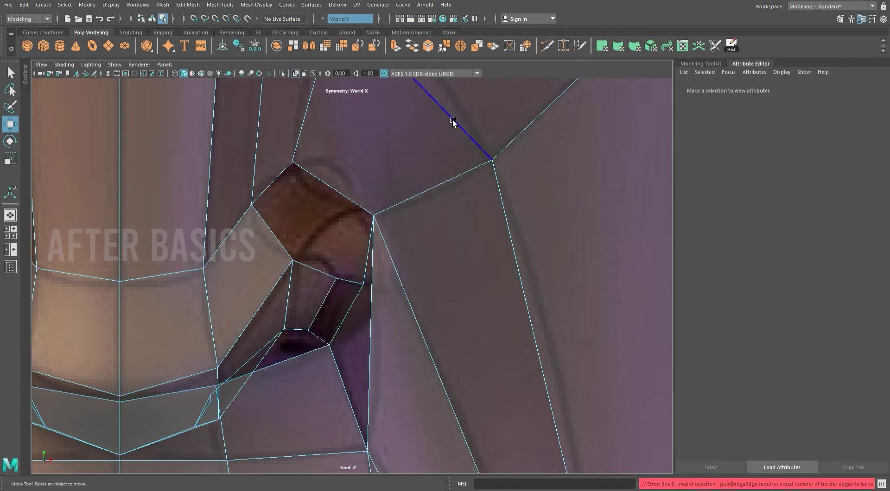
click(375, 246)
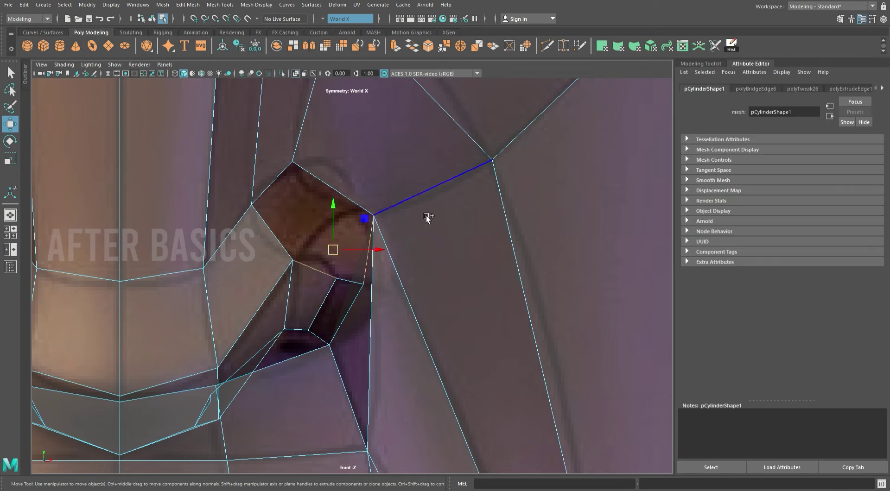
shift+right_drag(329, 212, 330, 187)
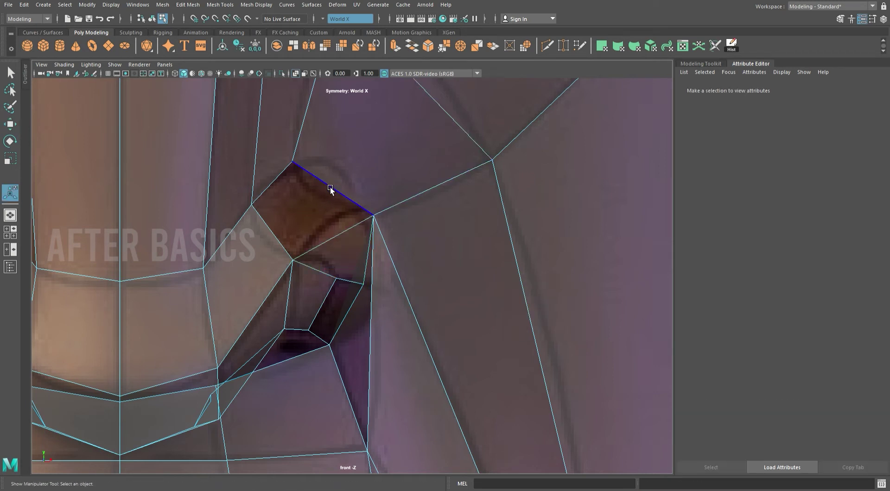
key(t)
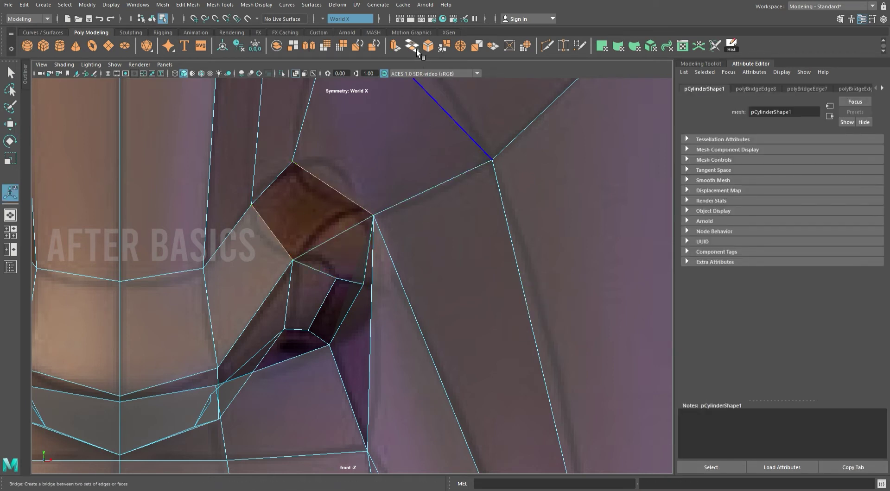
click(418, 52)
- Return to the perspective view and orbit around the eye area
key(space)
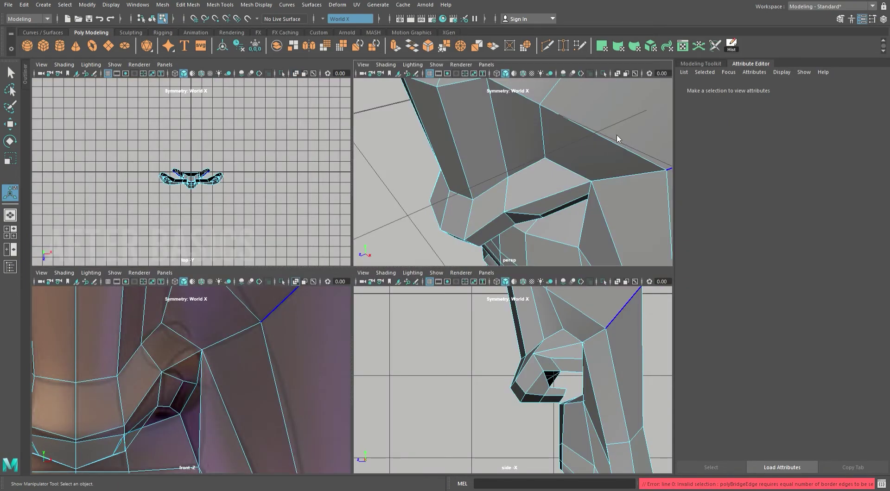
key(space)
mouse_move(497, 252)
alt+mouse_down()
mouse_move(515, 204)
mouse_move(496, 272)
mouse_move(459, 254)
mouse_move(415, 297)
mouse_move(440, 225)
mouse_move(574, 223)
mouse_move(678, 238)
mouse_move(477, 264)
alt+mouse_up()
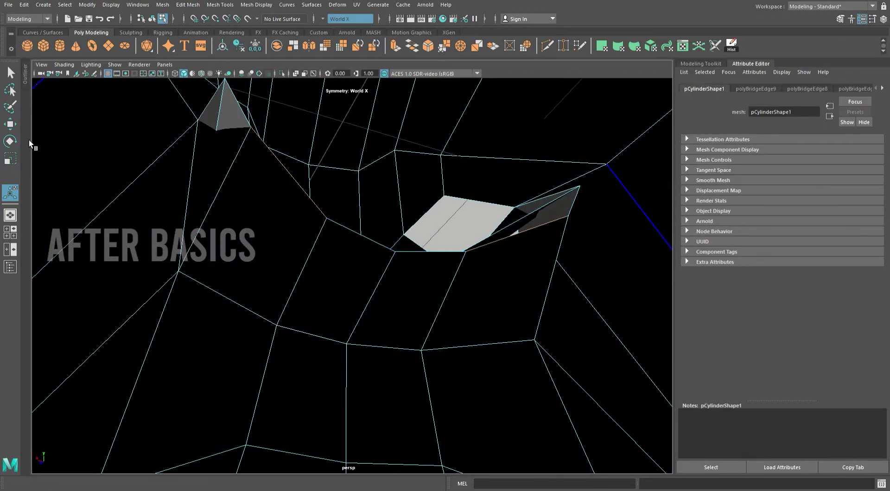
- Pull the new eyelid face's vertices down and to the left
key(w)
click(468, 234)
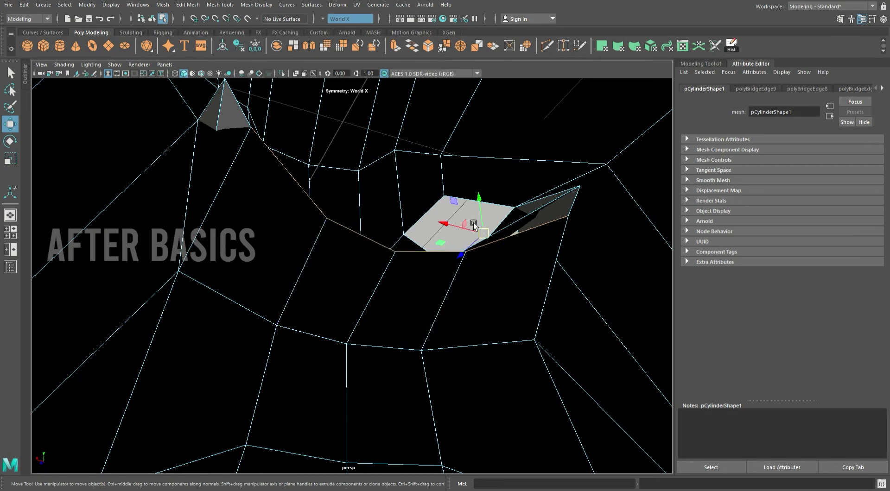
middle_drag(478, 260, 435, 335)
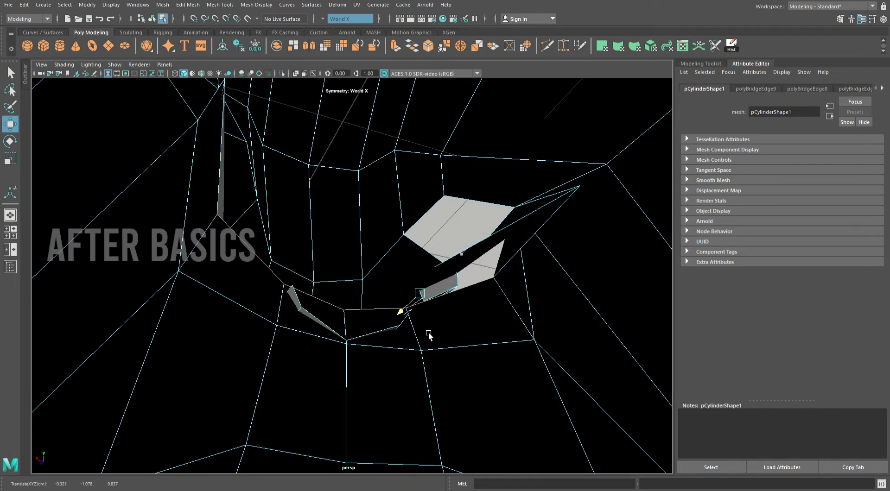
mouse_move(435, 334)
alt+mouse_down()
mouse_move(549, 300)
mouse_move(252, 387)
mouse_move(379, 346)
alt+mouse_up()
- Target-weld the loose and sliver vertices onto neighbouring corners around the eyelid
scroll(380, 346, up, 3)
scroll(387, 281, up, 3)
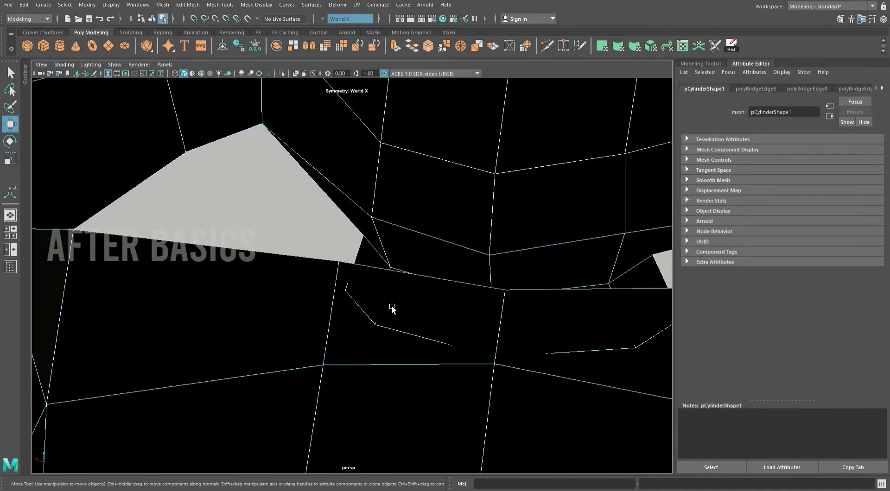
click(345, 257)
shift+right_drag(345, 258, 348, 261)
drag(357, 297, 357, 298)
mouse_move(488, 328)
alt+mouse_down()
mouse_move(501, 321)
mouse_move(529, 371)
mouse_move(511, 383)
mouse_move(447, 354)
mouse_move(456, 317)
mouse_move(473, 308)
mouse_move(292, 305)
mouse_move(496, 317)
mouse_move(391, 302)
mouse_move(308, 318)
mouse_move(312, 289)
mouse_move(383, 312)
mouse_move(336, 334)
mouse_move(255, 349)
mouse_move(312, 351)
mouse_move(318, 338)
mouse_move(481, 320)
mouse_move(392, 212)
mouse_move(413, 250)
mouse_move(447, 258)
mouse_move(588, 242)
mouse_move(632, 226)
mouse_move(620, 234)
mouse_move(618, 225)
mouse_move(739, 268)
mouse_move(815, 266)
mouse_move(568, 284)
alt+mouse_up()
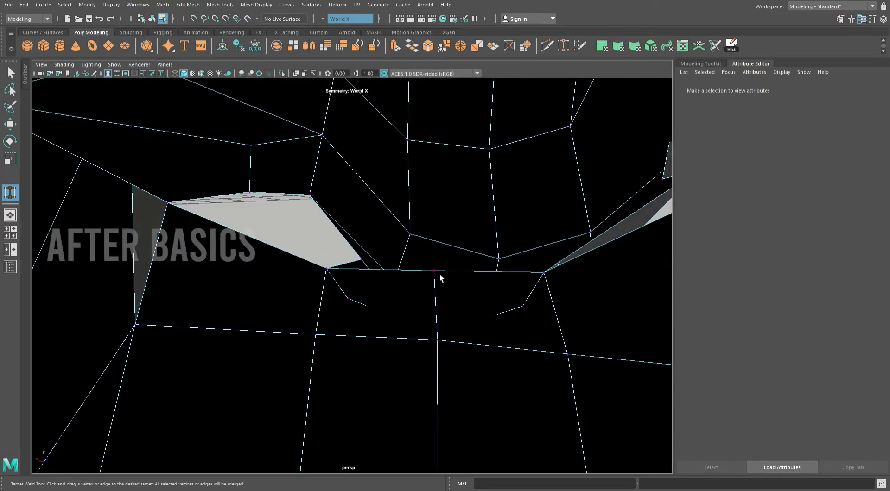
drag(443, 332, 437, 334)
mouse_move(480, 234)
alt+right_down()
mouse_move(480, 260)
mouse_move(466, 273)
mouse_move(531, 355)
mouse_move(312, 324)
mouse_move(374, 312)
alt+right_up()
mouse_move(374, 312)
alt+mouse_down()
mouse_move(384, 314)
mouse_move(338, 321)
mouse_move(358, 323)
mouse_move(306, 266)
alt+mouse_up()
mouse_move(350, 294)
alt+mouse_down()
mouse_move(453, 314)
mouse_move(248, 229)
alt+mouse_up()
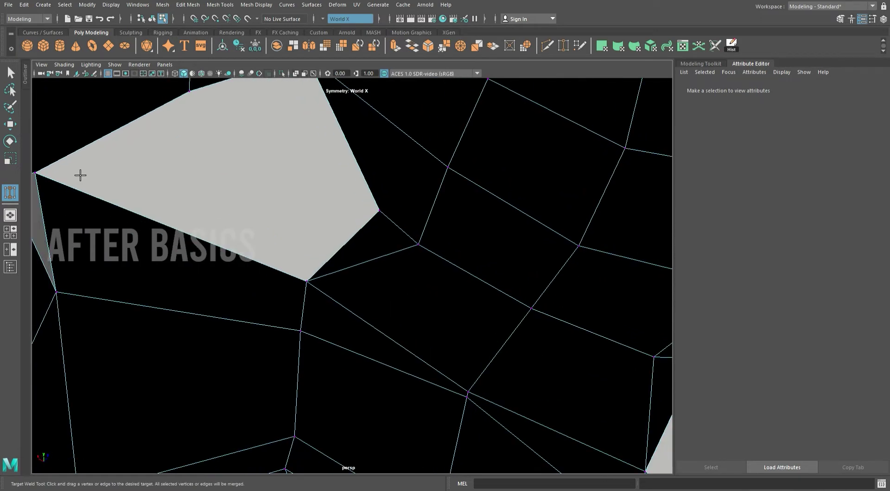
click(7, 127)
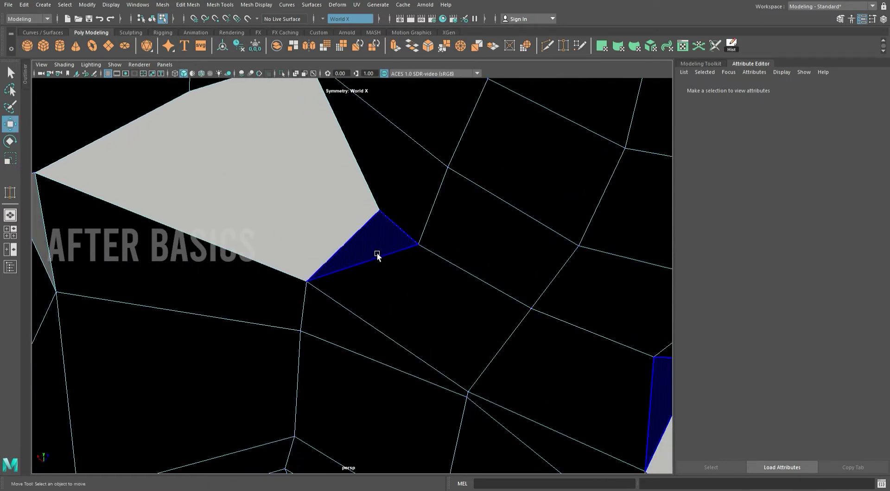
- Delete the small triangular face beside the eye
click(375, 251)
key(Delete)
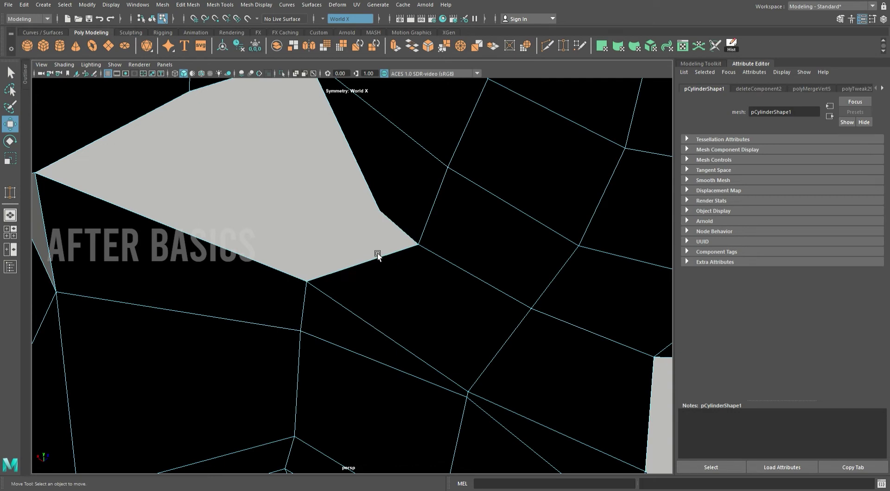
alt+drag(379, 234, 317, 319)
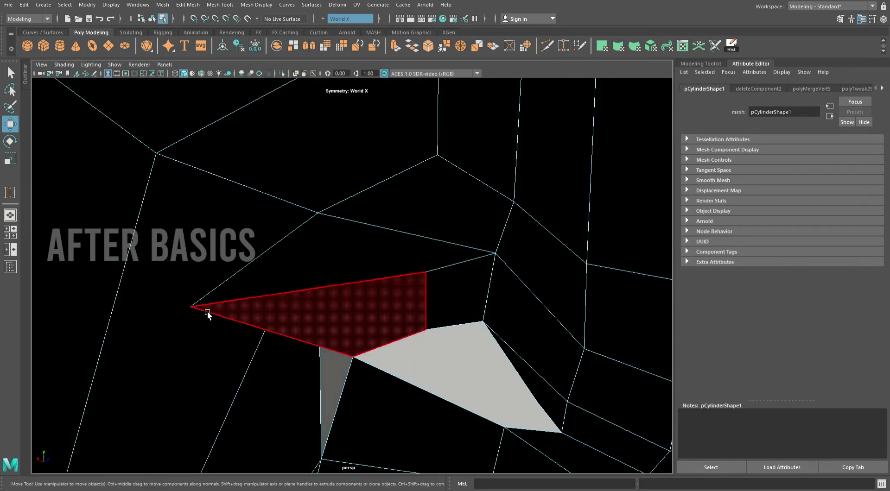
- Slide the left-corner eye-rim vertex sideways along the X axis
click(191, 306)
alt+drag(294, 310, 221, 311)
middle_drag(222, 312, 391, 302)
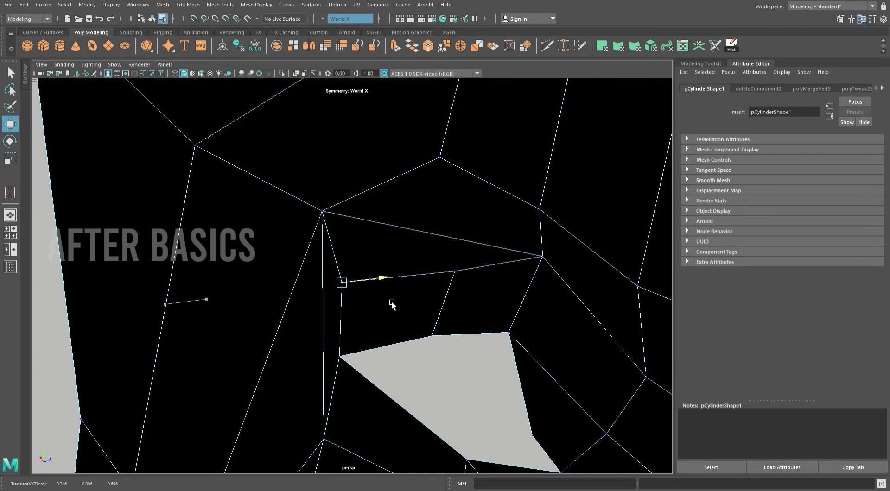
mouse_move(395, 304)
alt+mouse_down()
mouse_move(506, 317)
mouse_move(707, 299)
mouse_move(457, 284)
mouse_move(457, 253)
alt+mouse_up()
click(420, 265)
mouse_move(364, 347)
alt+mouse_down()
mouse_move(344, 363)
mouse_move(348, 323)
mouse_move(360, 358)
mouse_move(287, 274)
mouse_move(346, 242)
mouse_move(276, 316)
mouse_move(358, 284)
mouse_move(314, 273)
mouse_move(397, 242)
mouse_move(379, 310)
mouse_move(316, 247)
alt+mouse_up()
click(294, 241)
- Try extruding and scaling an eye-opening edge, undoing both attempts
click(433, 250)
scroll(433, 250, up, 2)
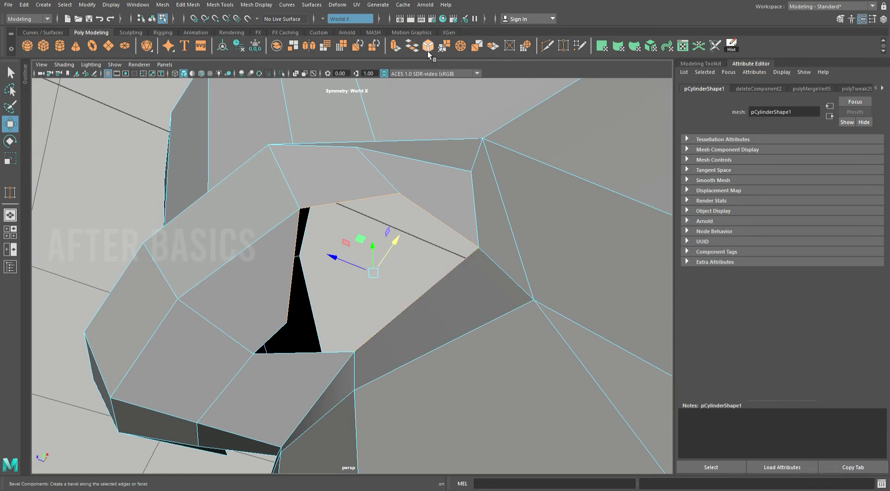
key(ctrl+e)
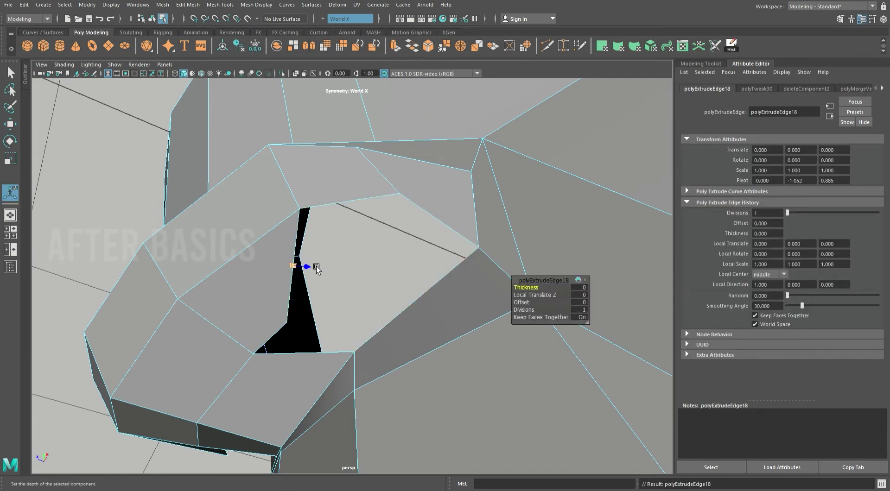
drag(317, 267, 329, 272)
key(ctrl+z)
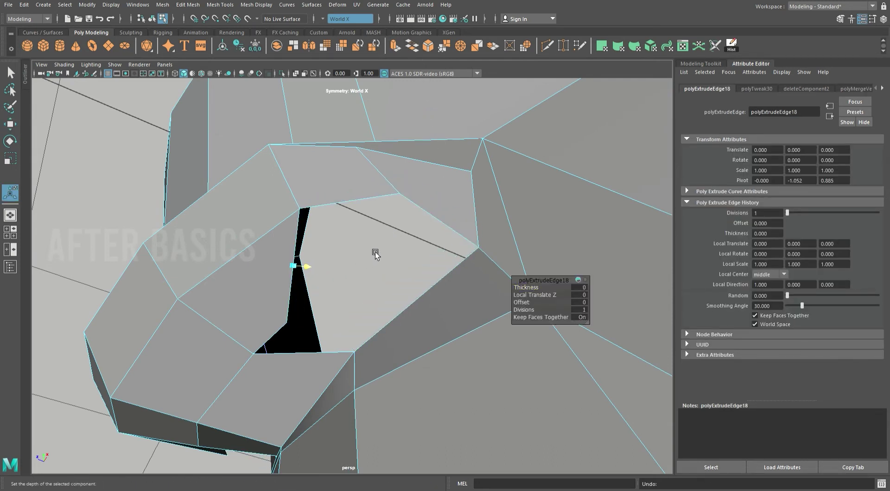
key(r)
drag(383, 278, 364, 274)
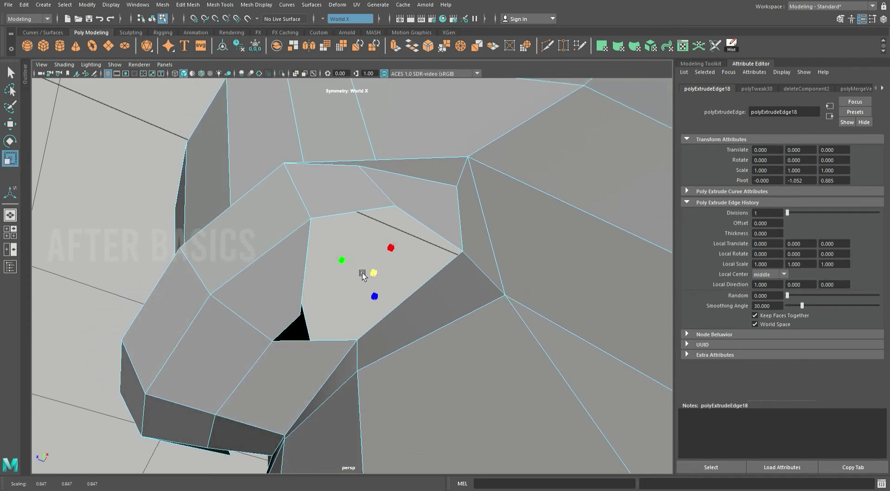
key(ctrl+z)
- Select the eye hole's top edge and check the mesh in smoothed preview
click(384, 199)
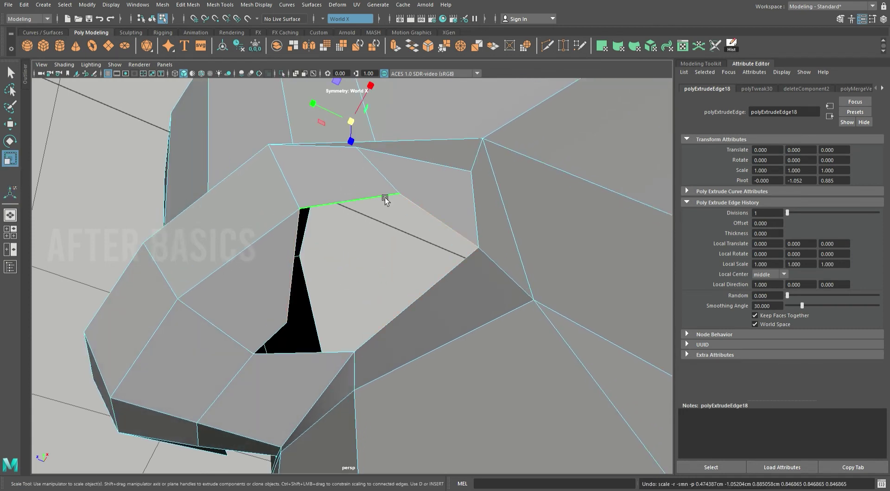
key(F8)
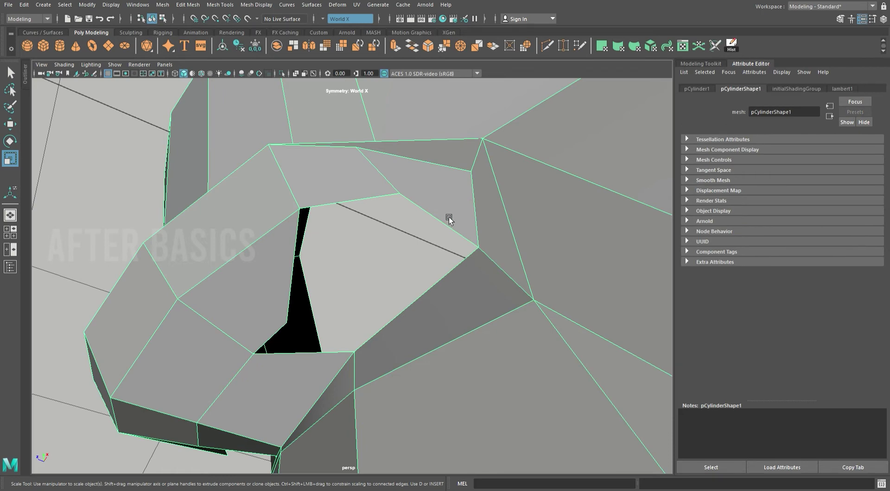
key(F8)
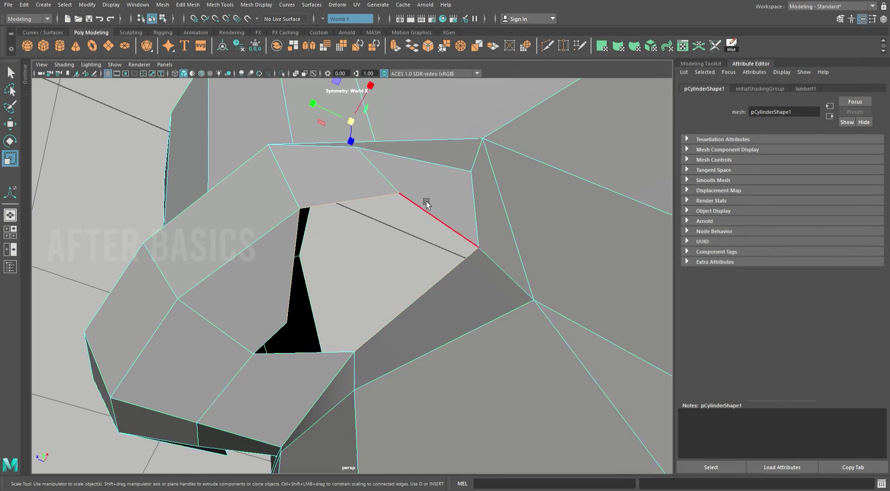
key(4)
key(3)
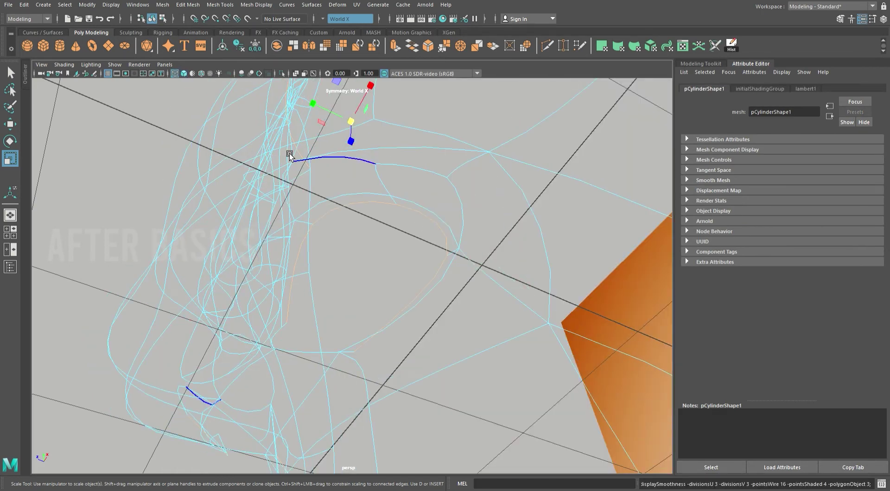
click(191, 77)
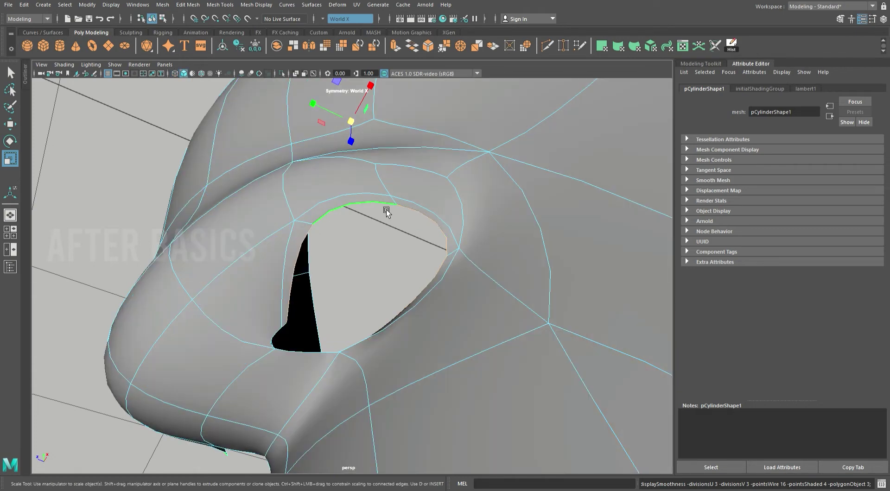
- Select the eye hole's border loop, scale it down, then turn off smooth preview
click(302, 278)
mouse_move(299, 282)
alt+mouse_down()
mouse_move(438, 300)
mouse_move(412, 315)
alt+mouse_up()
double_click(410, 315)
mouse_move(376, 284)
mouse_down()
mouse_move(355, 278)
mouse_move(417, 327)
mouse_up()
key(1)
mouse_move(368, 300)
alt+mouse_down()
mouse_move(431, 233)
mouse_move(371, 240)
mouse_move(389, 235)
alt+mouse_up()
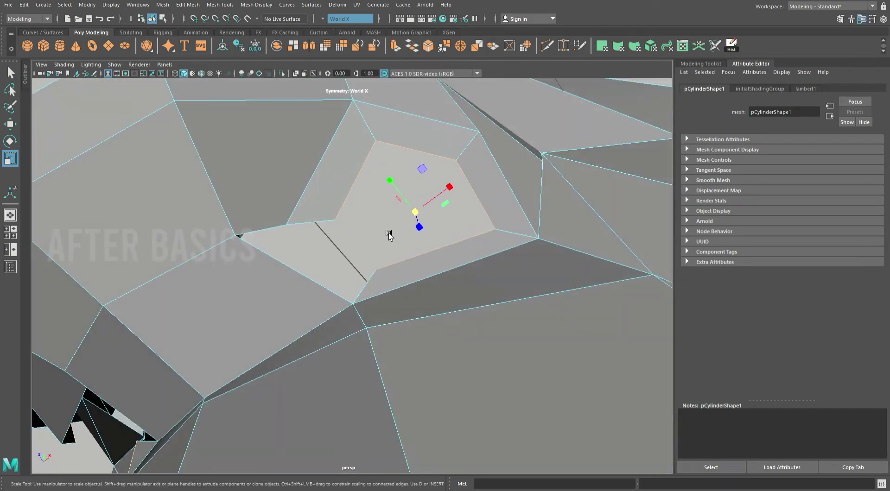
- Select edges beside the eye face, then clear them and reframe the front of the head
click(316, 226)
mouse_move(278, 233)
alt+mouse_down()
mouse_move(405, 221)
mouse_move(335, 257)
mouse_move(371, 243)
alt+mouse_up()
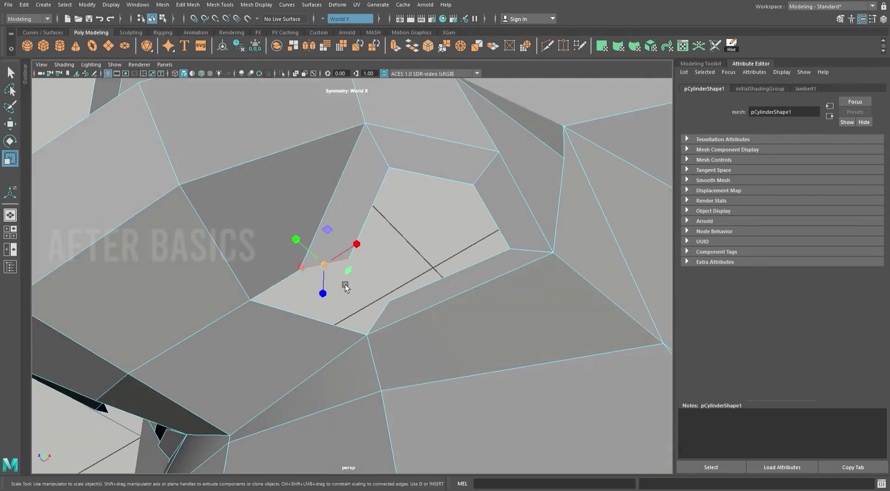
shift+click(390, 319)
click(354, 279)
mouse_move(353, 279)
alt+mouse_down()
mouse_move(402, 262)
mouse_move(527, 318)
mouse_move(470, 377)
mouse_move(482, 266)
mouse_move(460, 274)
mouse_move(485, 251)
mouse_move(423, 267)
mouse_move(463, 195)
mouse_move(415, 261)
alt+mouse_up()
alt+right_drag(416, 260, 463, 293)
mouse_move(461, 274)
alt+mouse_down()
mouse_move(463, 326)
mouse_move(520, 264)
alt+mouse_up()
alt+right_drag(520, 264, 365, 160)
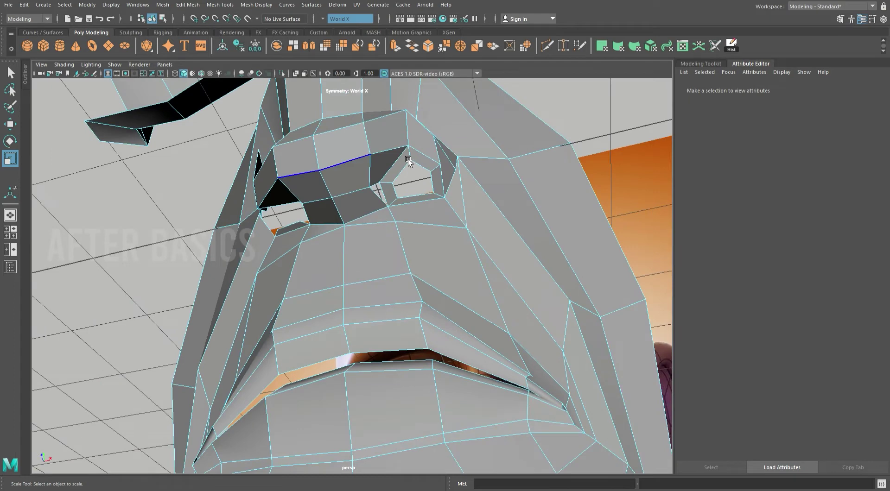
- Pan the front view down over the nose toward the nostril
key(space)
key(space)
scroll(361, 143, down, 3)
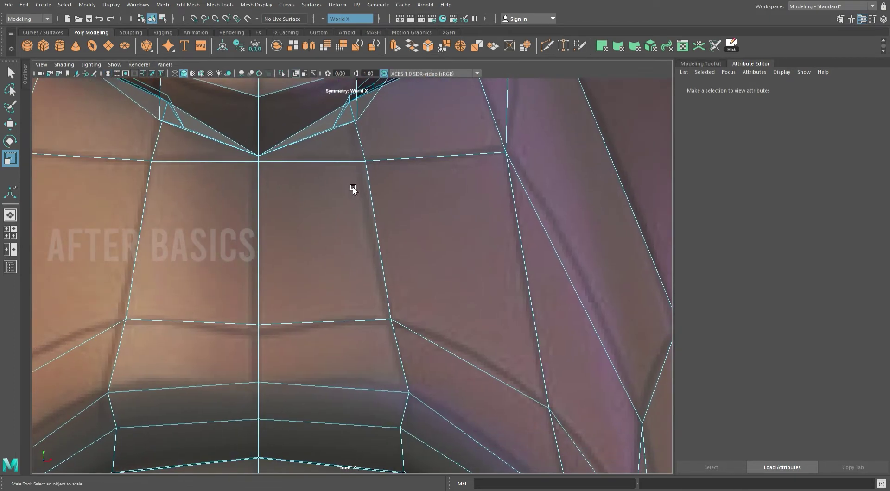
scroll(352, 188, up, 3)
scroll(384, 327, down, 1)
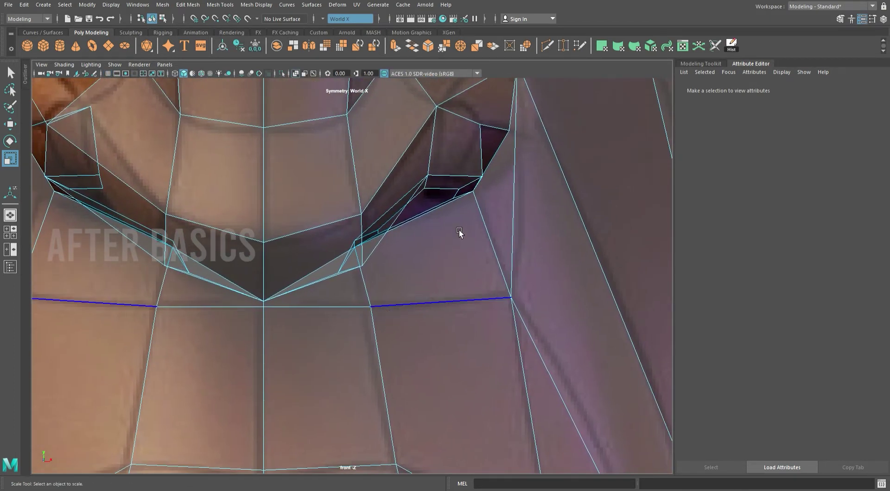
alt+middle_drag(459, 234, 455, 321)
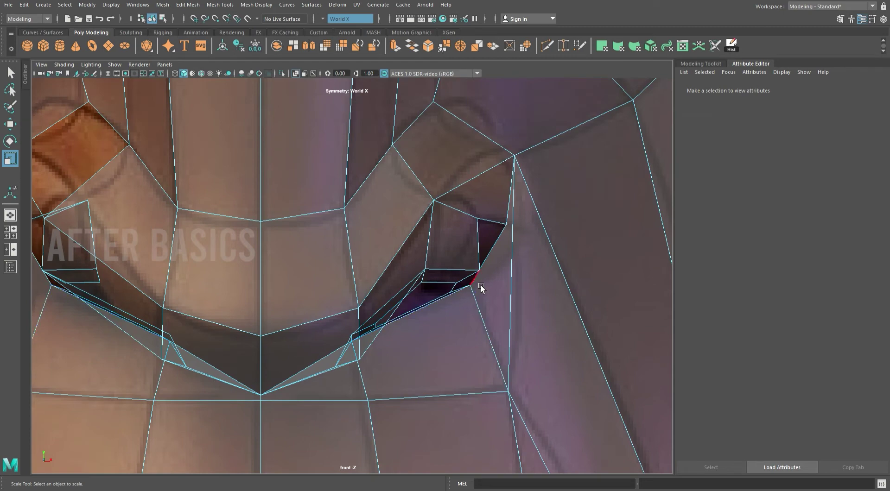
alt+middle_drag(527, 159, 502, 287)
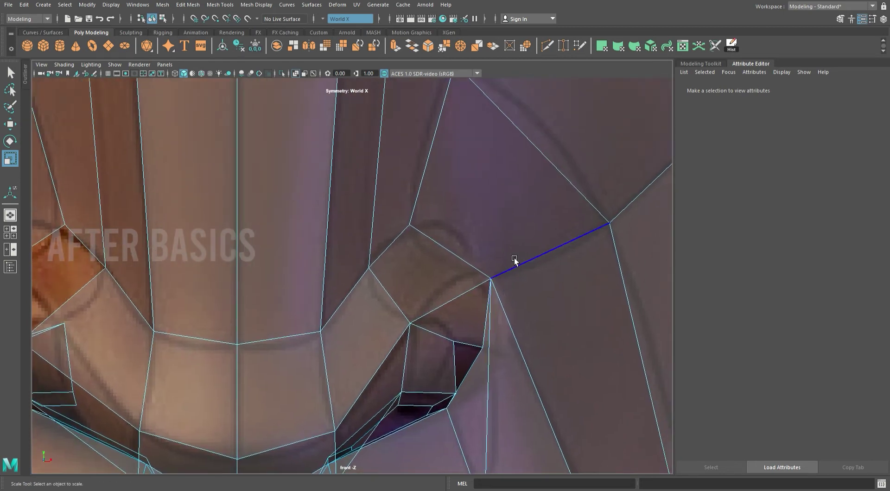
- Frame the perspective view close on the nostril and select the face above it
key(space)
key(space)
mouse_move(566, 174)
alt+mouse_down()
mouse_move(482, 209)
mouse_move(486, 249)
mouse_move(468, 256)
mouse_move(481, 296)
mouse_move(444, 254)
mouse_move(411, 291)
alt+mouse_up()
scroll(373, 249, up, 2)
scroll(373, 250, up, 2)
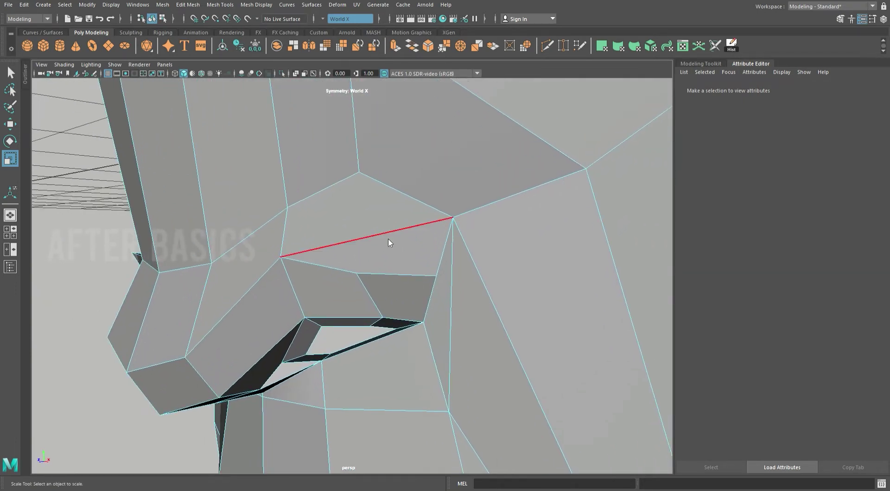
click(389, 239)
key(space)
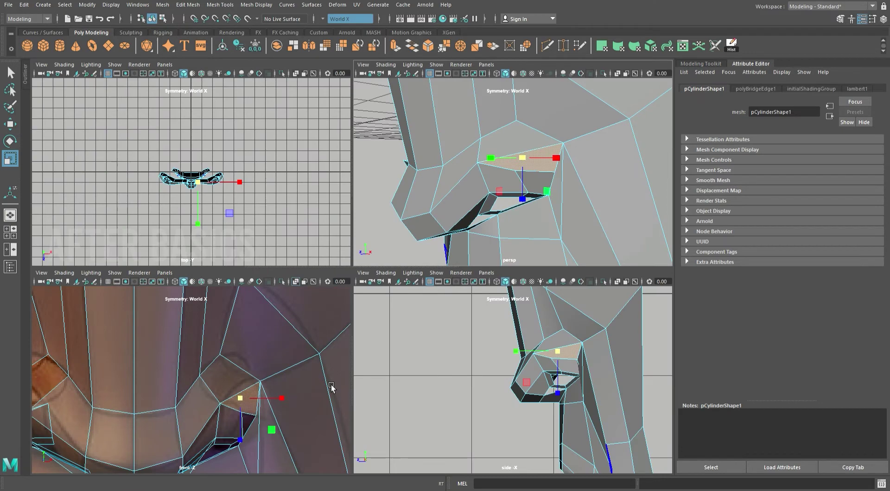
- Delete the face above the nostril opening, leaving a hole
click(248, 385)
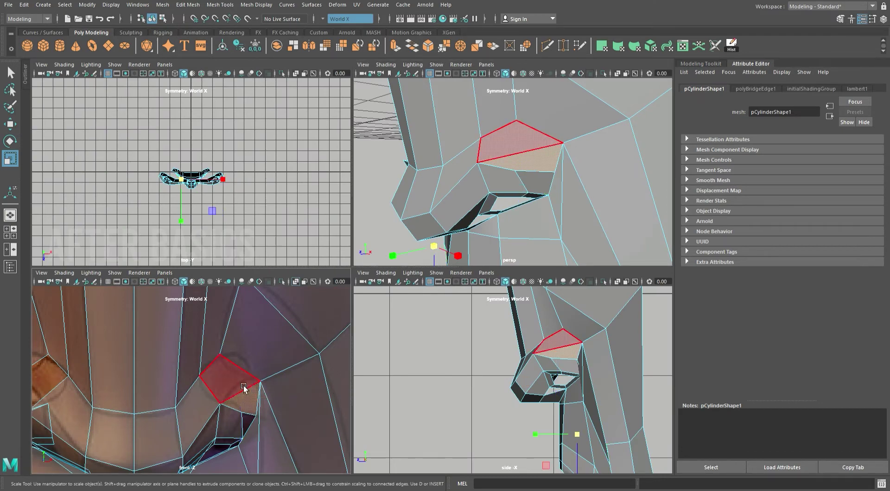
click(245, 387)
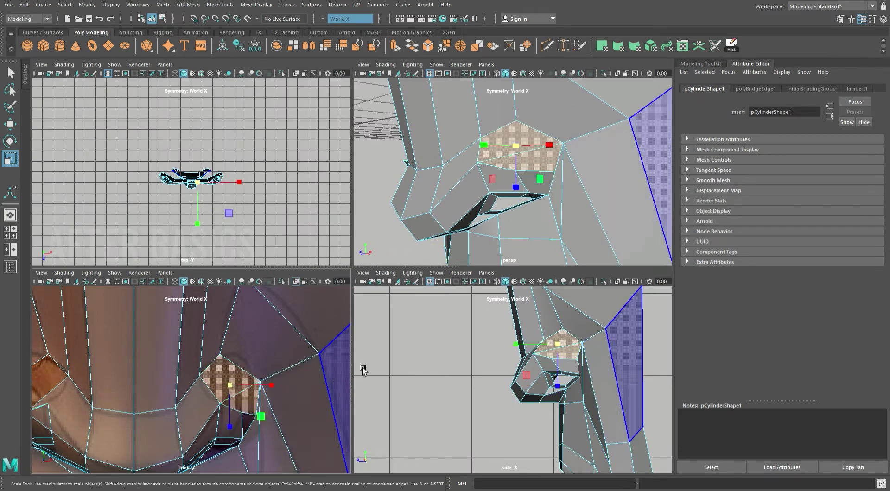
key(Delete)
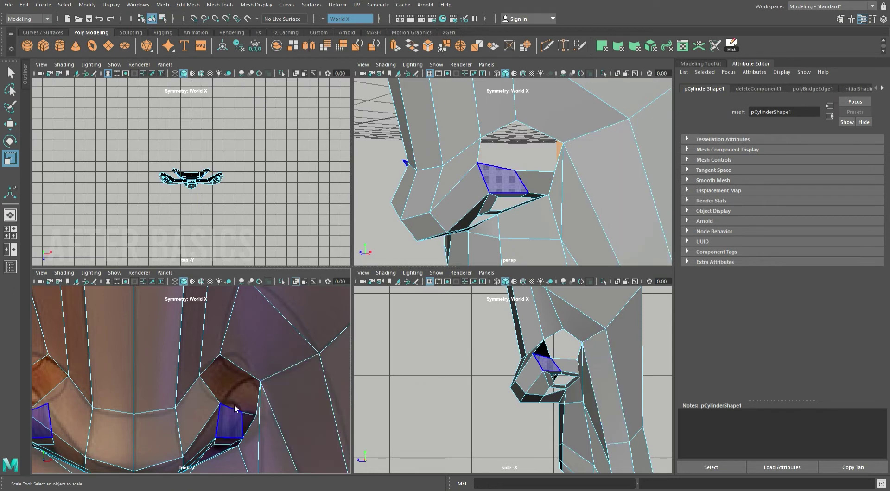
- Bridge two opposite border edges of the hole to fill it with a face
click(241, 366)
click(241, 373)
shift+click(229, 379)
click(411, 46)
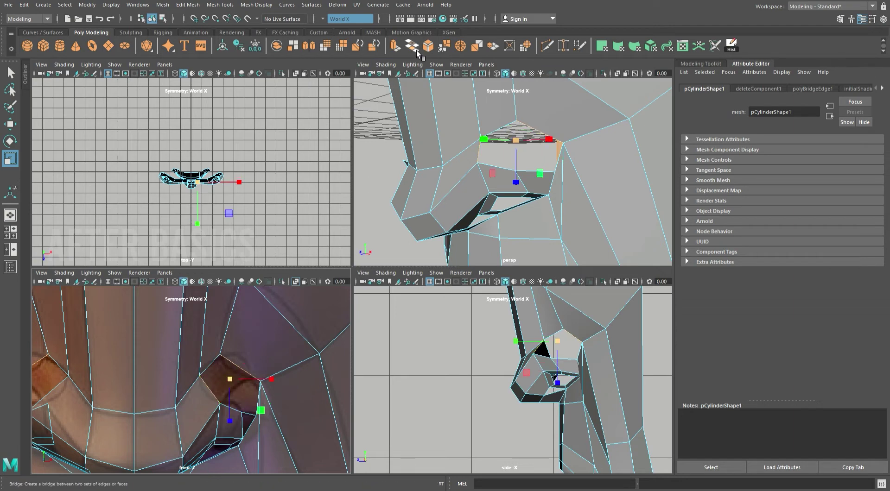
alt+drag(533, 209, 566, 233)
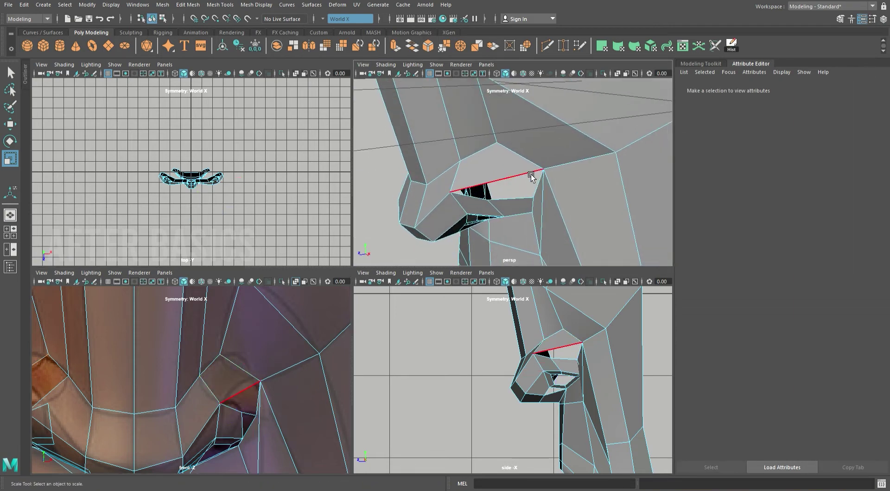
click(519, 203)
shift+click(477, 189)
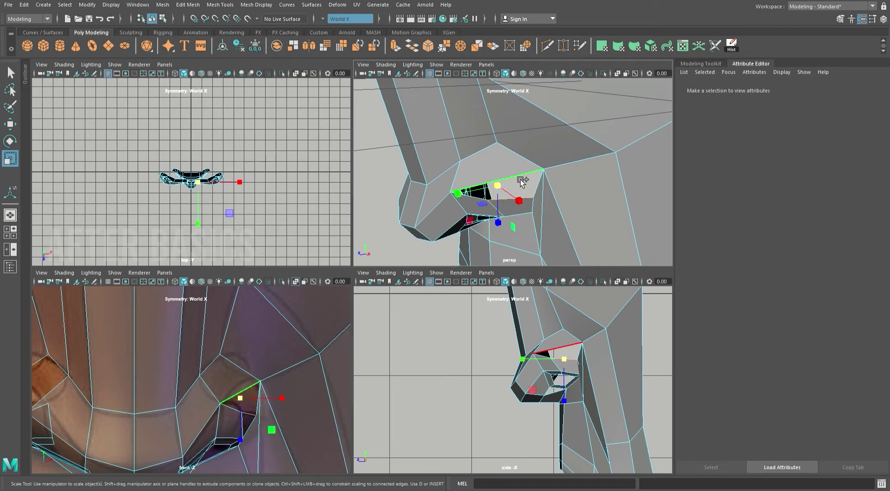
click(411, 45)
- Preview the mesh smoothed and zoom in on the nostril opening
key(3)
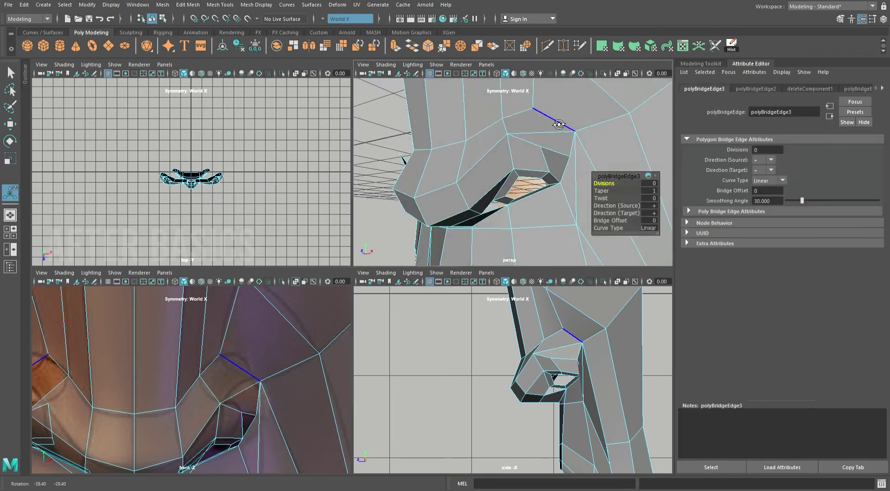
alt+drag(510, 156, 573, 111)
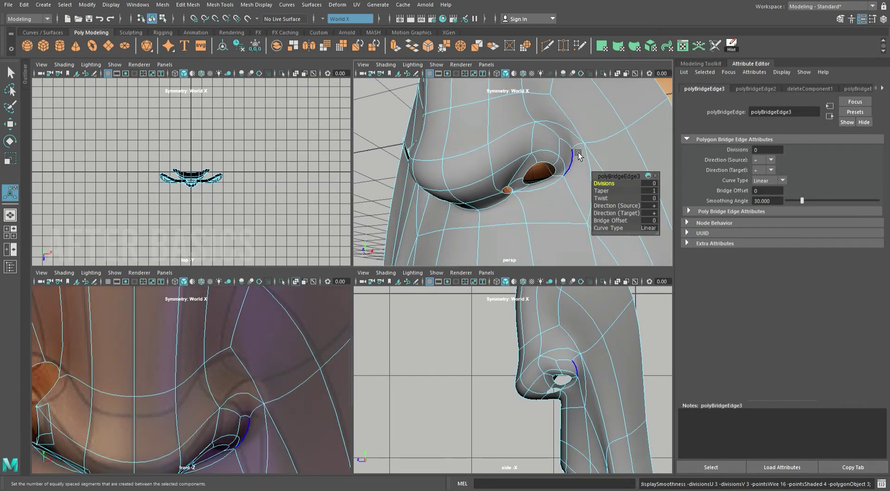
mouse_move(533, 178)
alt+mouse_down()
mouse_move(539, 139)
mouse_move(529, 153)
alt+mouse_up()
mouse_move(528, 152)
alt+right_down()
mouse_move(510, 158)
mouse_move(501, 149)
mouse_move(564, 187)
alt+right_up()
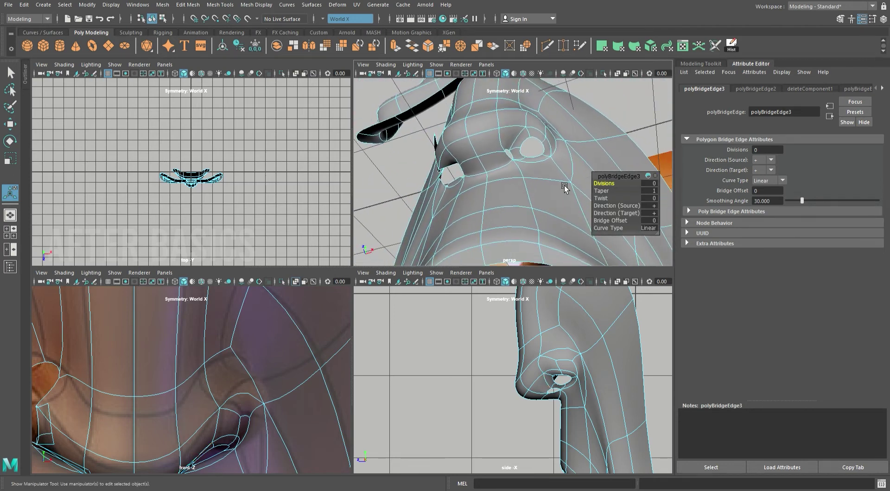
mouse_move(542, 162)
alt+mouse_down()
mouse_move(522, 193)
mouse_move(564, 139)
mouse_move(541, 218)
mouse_move(549, 199)
alt+mouse_up()
alt+right_drag(548, 199, 516, 173)
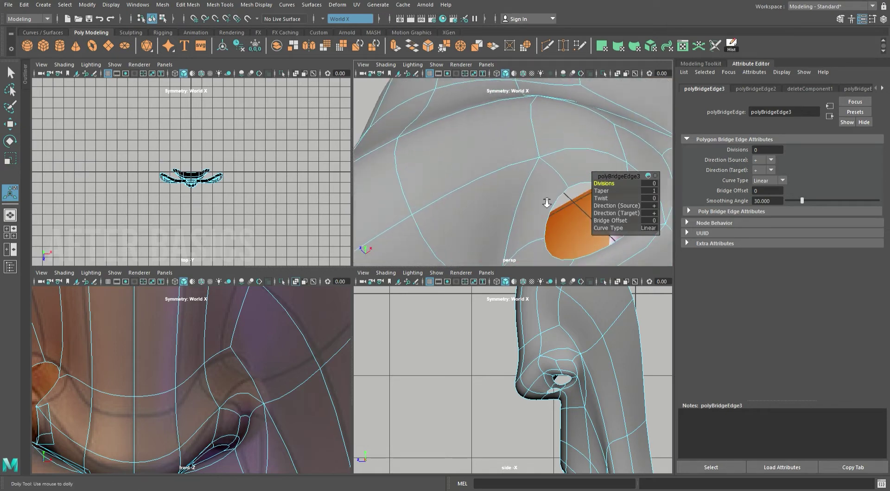
alt+drag(517, 174, 496, 181)
alt+right_drag(496, 180, 476, 189)
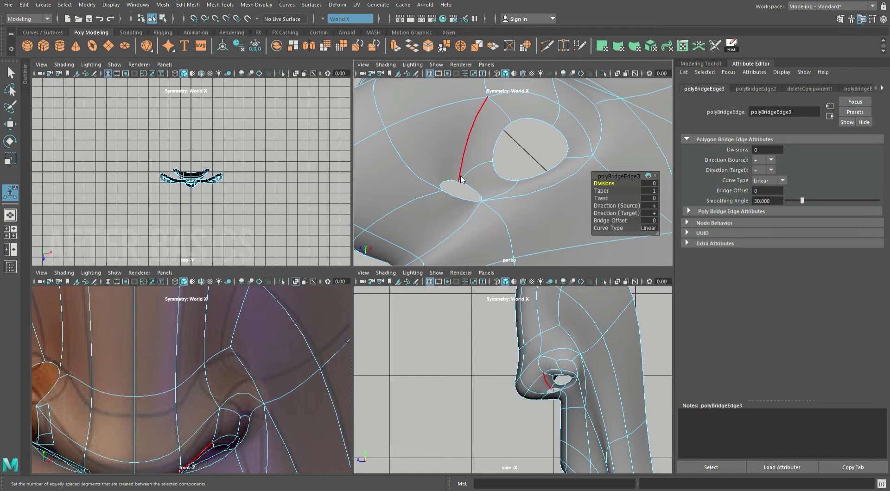
- Target-weld the stray vertex at the small nostril hole, then turn off smooth preview
right_drag(463, 180, 411, 165)
click(477, 182)
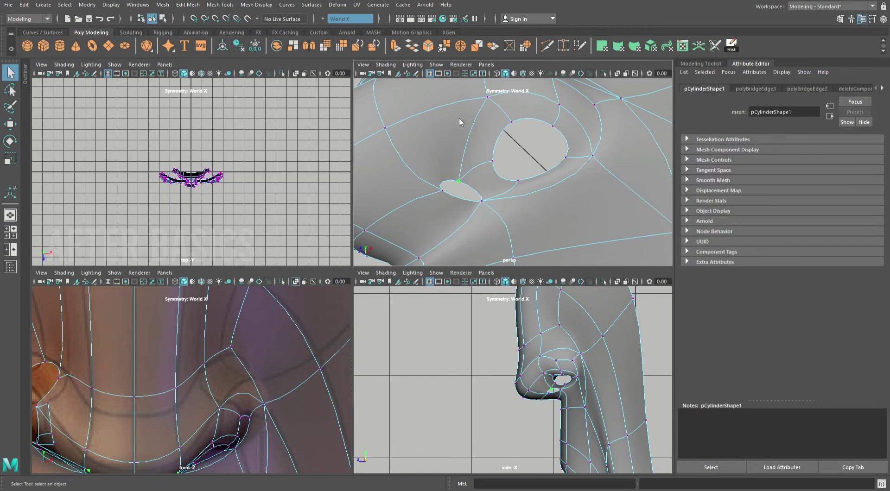
shift+right_drag(467, 185, 464, 195)
drag(442, 190, 481, 199)
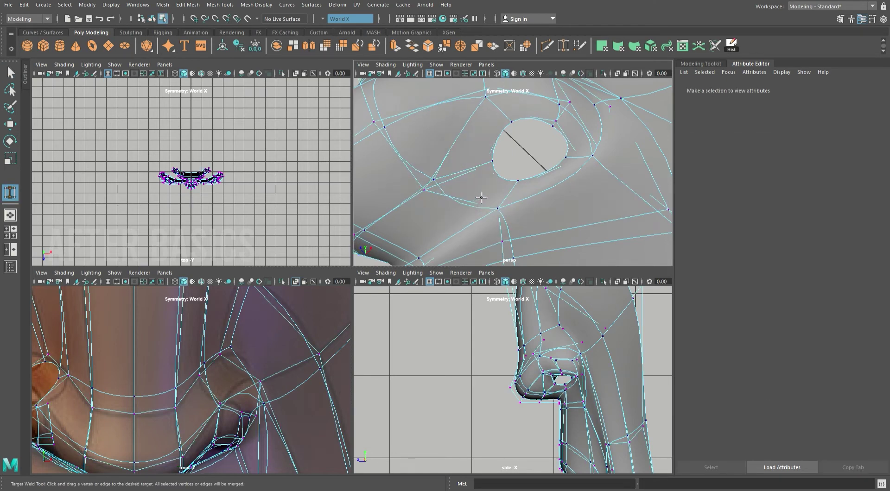
scroll(496, 189, down, 4)
key(1)
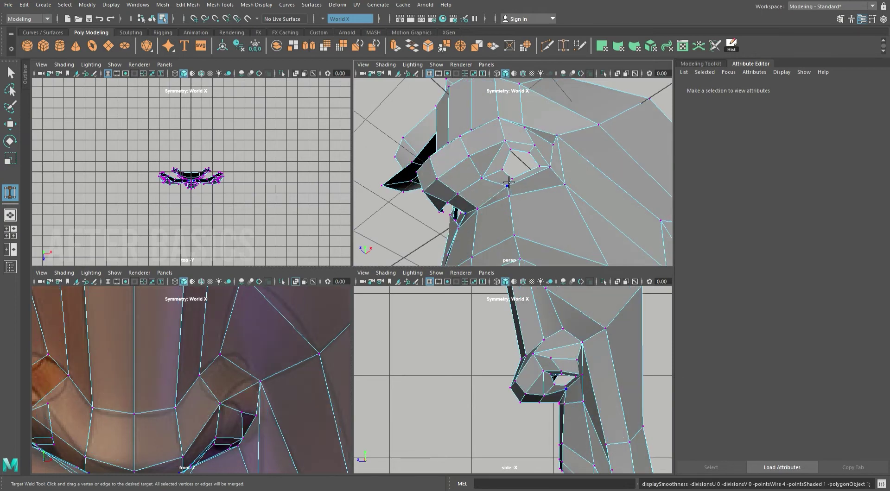
alt+drag(509, 182, 542, 167)
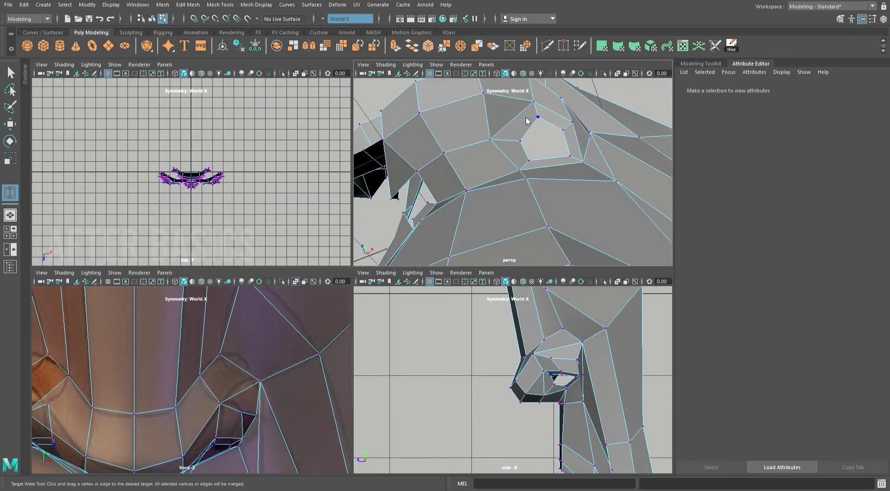
- Return to whole-object selection of the mesh with the Move tool
key(F8)
alt+drag(527, 121, 510, 185)
key(w)
shift+right_drag(552, 157, 564, 145)
- Mirror the head mesh across X with a 0.010 merge threshold, then deselect it
key(w)
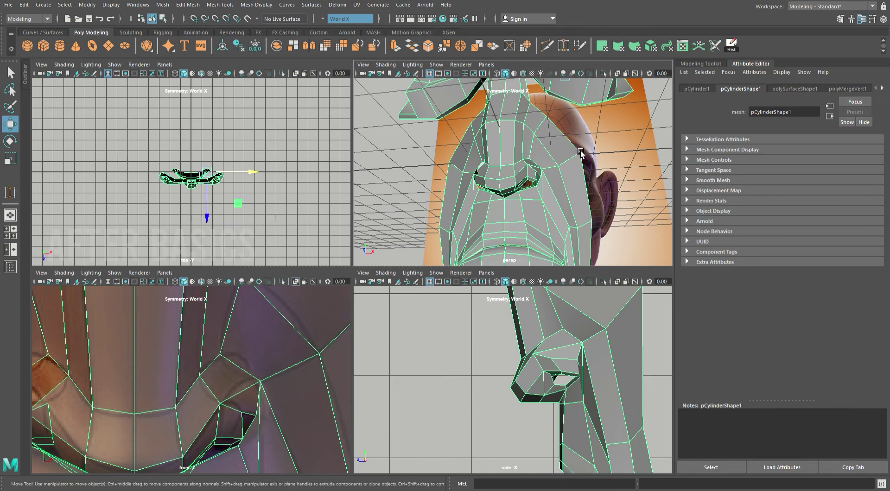
click(715, 45)
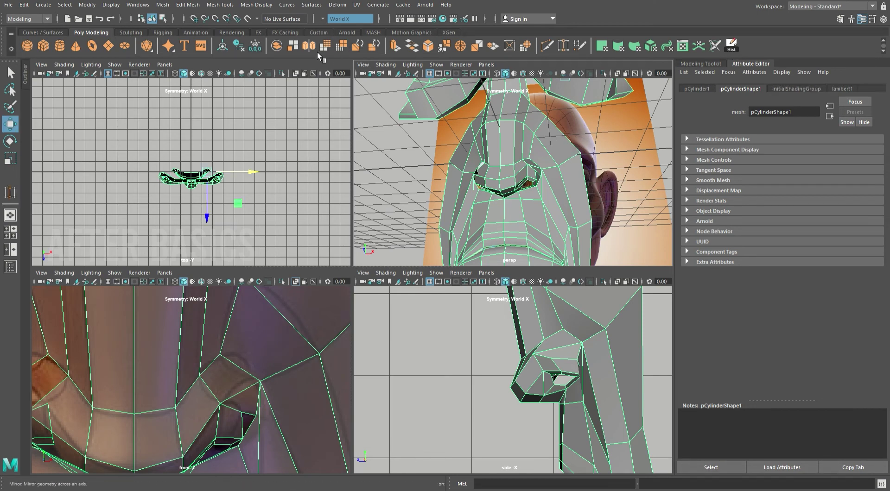
click(666, 228)
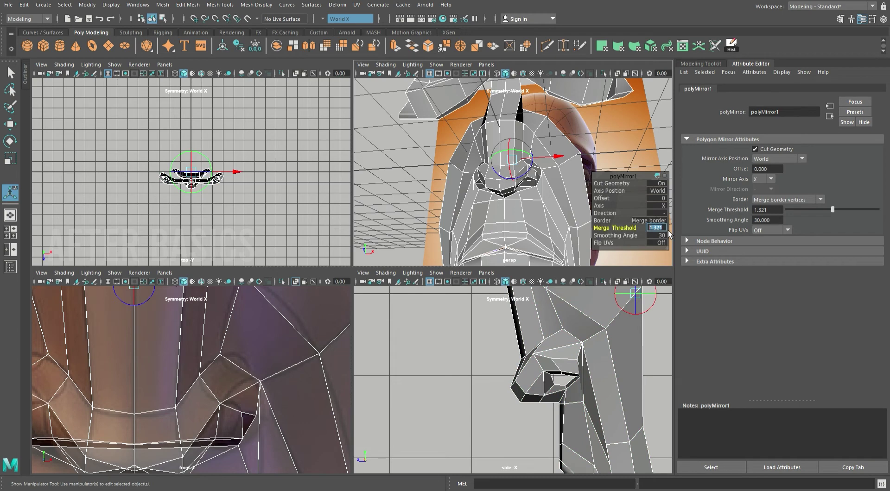
text(.01)
key(Return)
click(589, 135)
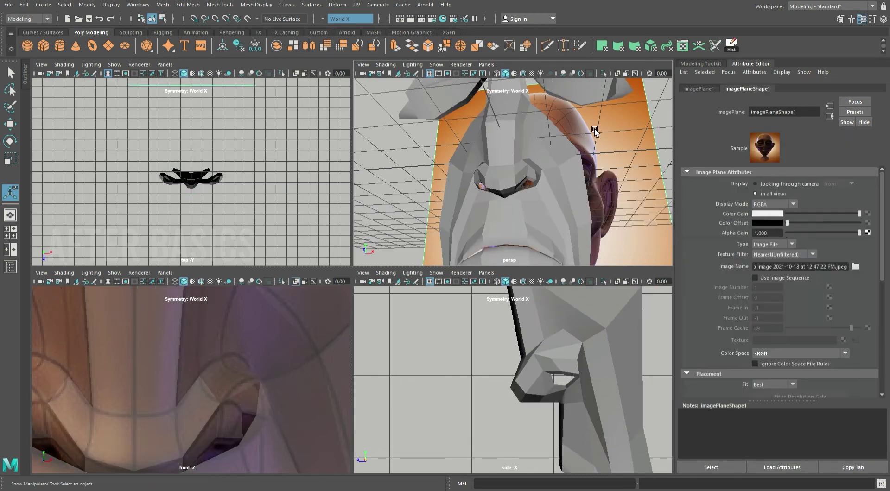
key(space)
- Frame the face and bridge the eye-corner and cheek-side edges to fill the cheek hole
key(f)
scroll(366, 287, up, 3)
scroll(376, 323, up, 2)
scroll(362, 306, up, 2)
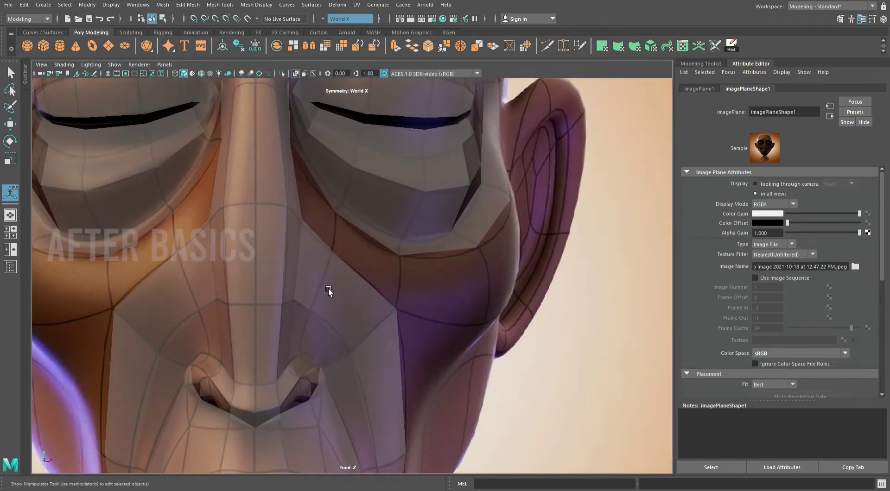
click(327, 263)
key(F10)
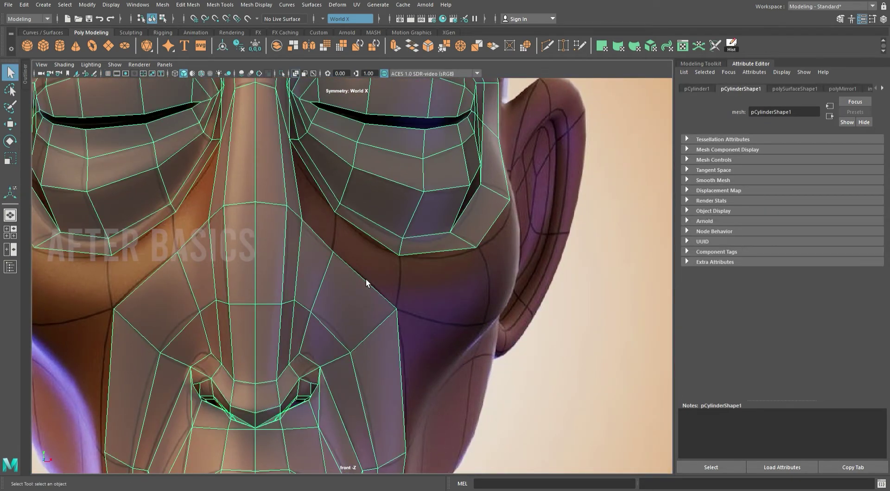
click(331, 205)
key(F8)
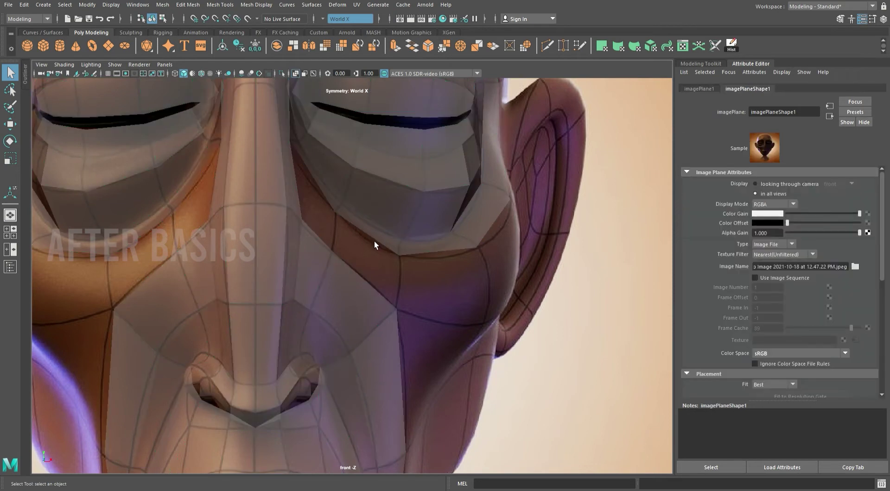
click(368, 221)
key(F10)
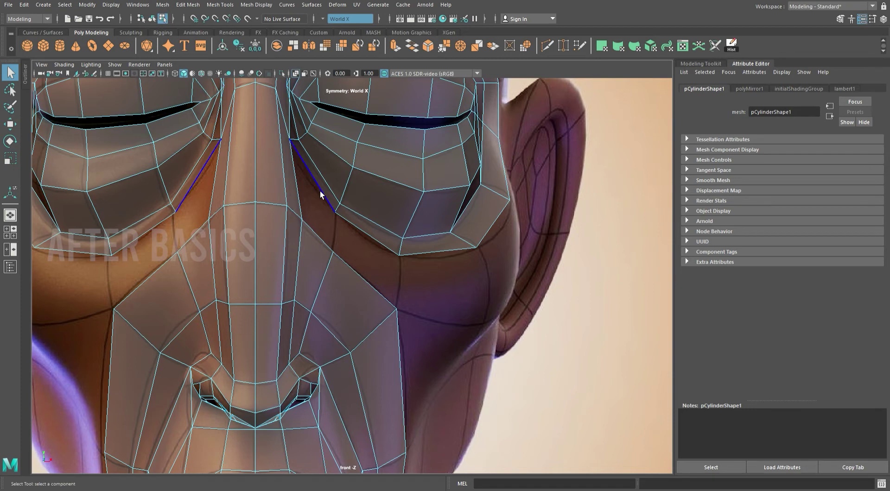
shift+click(326, 246)
click(411, 45)
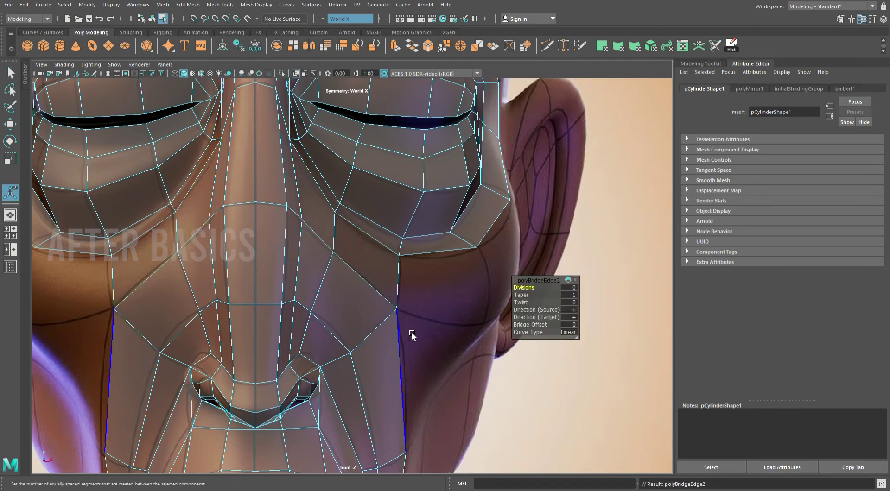
- Extrude the outer side edge downward beside the ear
alt+middle_drag(412, 333, 368, 294)
click(428, 230)
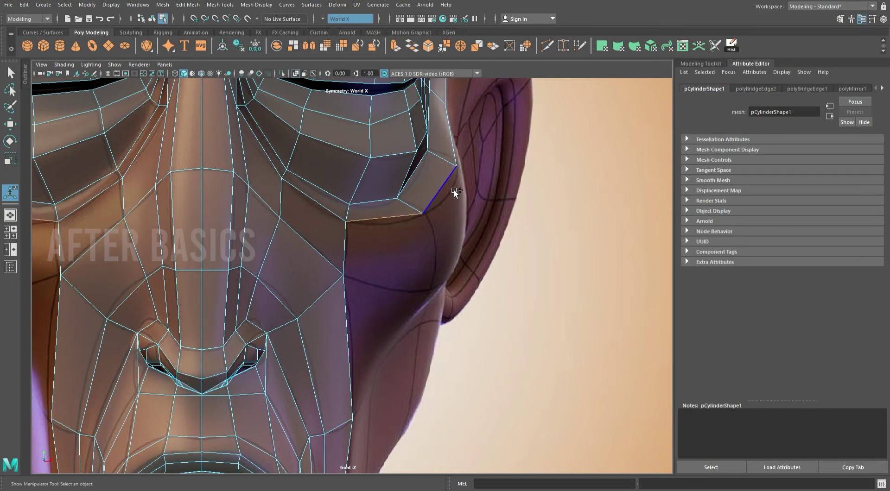
alt+middle_drag(454, 190, 462, 254)
key(w)
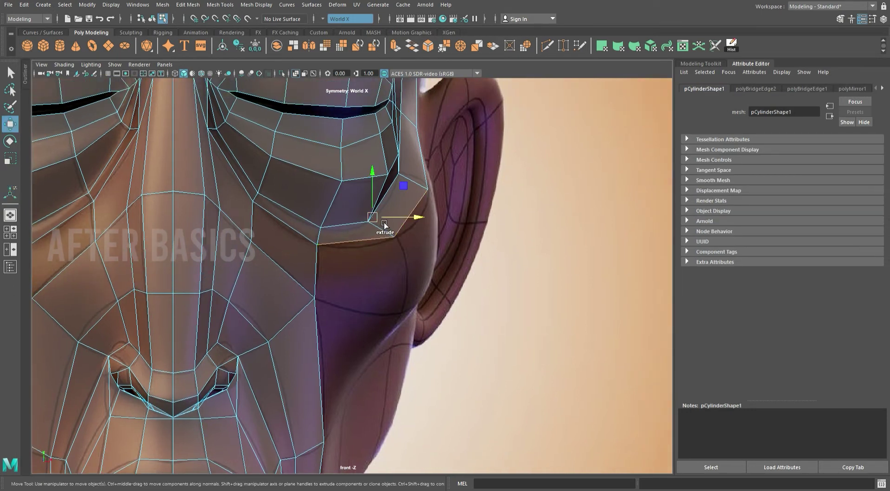
shift+drag(384, 222, 393, 302)
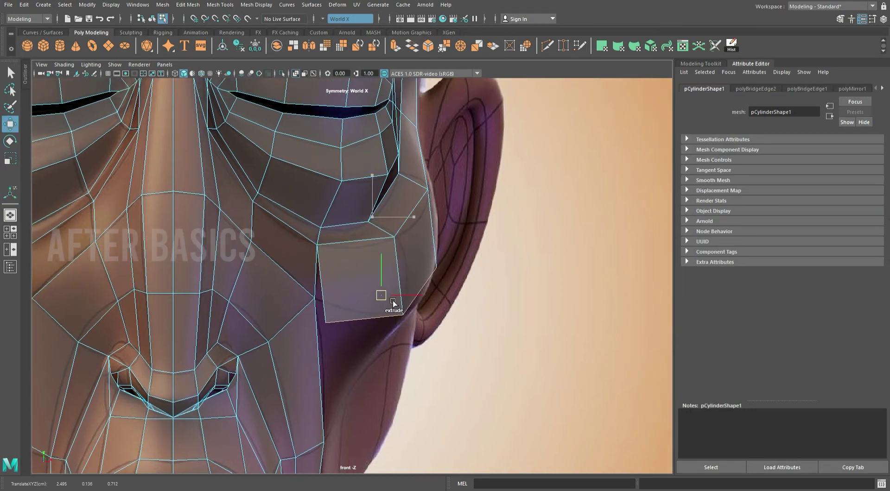
- Target-weld the new faces' loose corner vertex into its upper neighbour
key(F9)
click(336, 321)
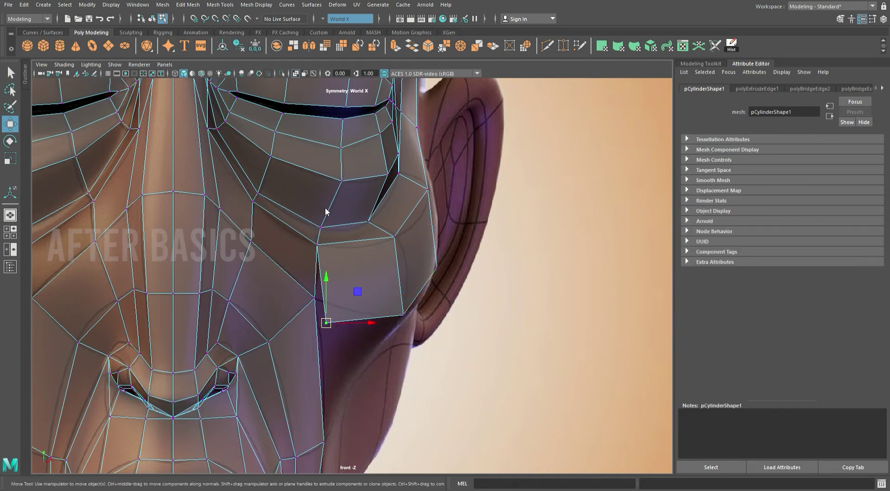
shift+right_drag(326, 212, 338, 292)
drag(326, 323, 314, 297)
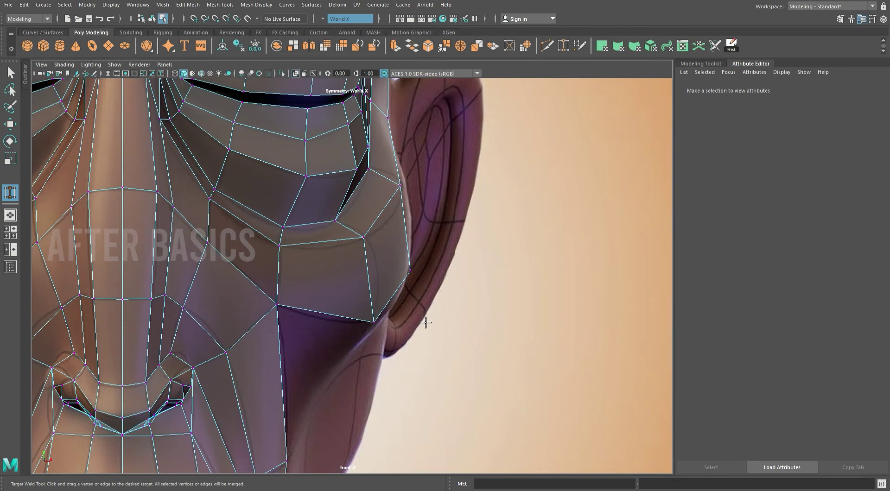
- Move the ear-edge vertex up to match the ear outline
key(w)
click(373, 321)
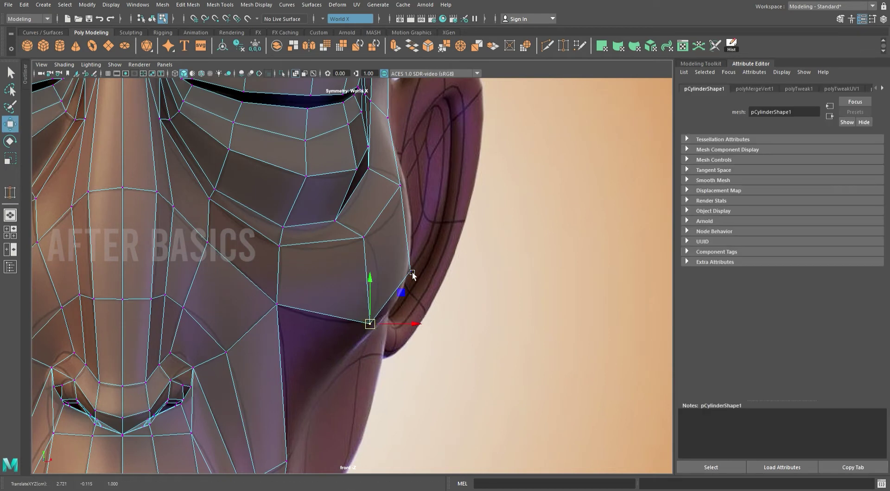
click(433, 282)
mouse_move(405, 262)
mouse_down()
mouse_move(432, 291)
mouse_move(409, 191)
mouse_up()
key(space)
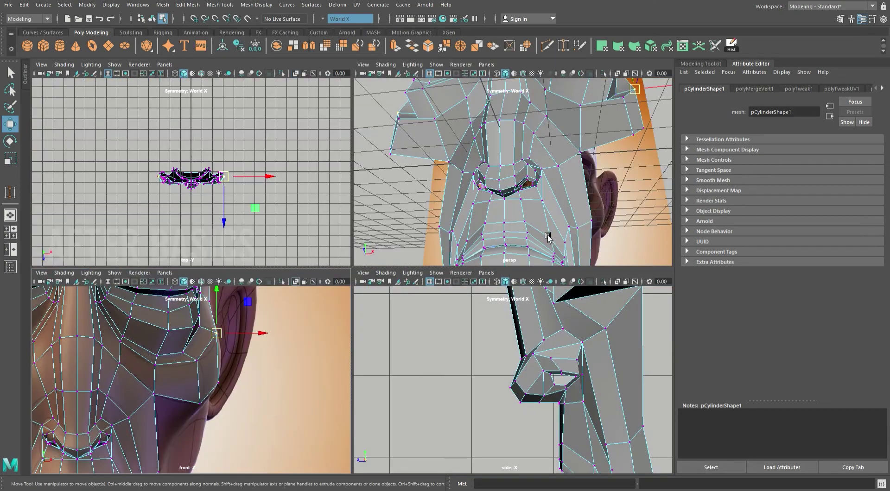
- In the maximized perspective view, select the edge loop across the front of the face and move it into position
key(space)
mouse_move(558, 196)
alt+mouse_down()
mouse_move(473, 200)
mouse_move(472, 180)
mouse_move(494, 174)
mouse_move(437, 215)
mouse_move(376, 207)
mouse_move(360, 195)
mouse_move(418, 336)
mouse_move(394, 335)
mouse_move(341, 213)
alt+mouse_up()
click(428, 212)
double_click(312, 215)
mouse_move(380, 250)
alt+mouse_down()
mouse_move(374, 318)
mouse_move(391, 228)
mouse_move(377, 219)
mouse_move(390, 227)
alt+mouse_up()
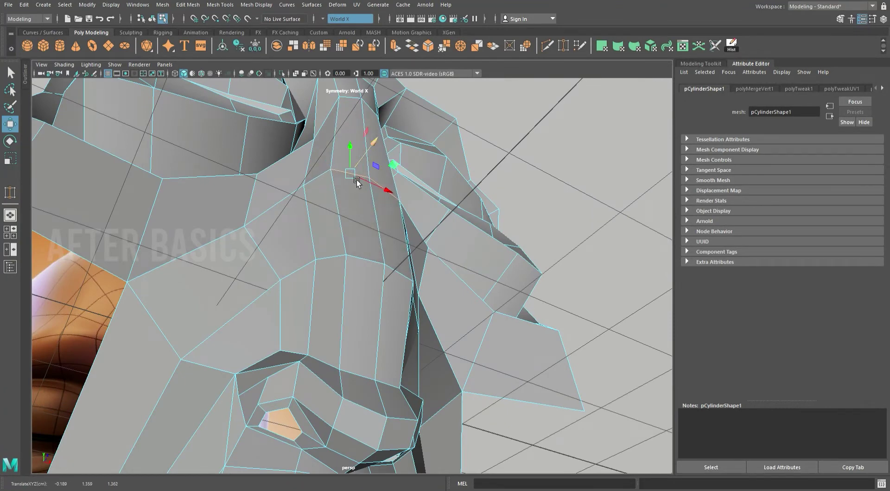
- Move the vertical and diagonal edges beside the nose to refine its side, then preview smoothed
alt+drag(366, 158, 360, 184)
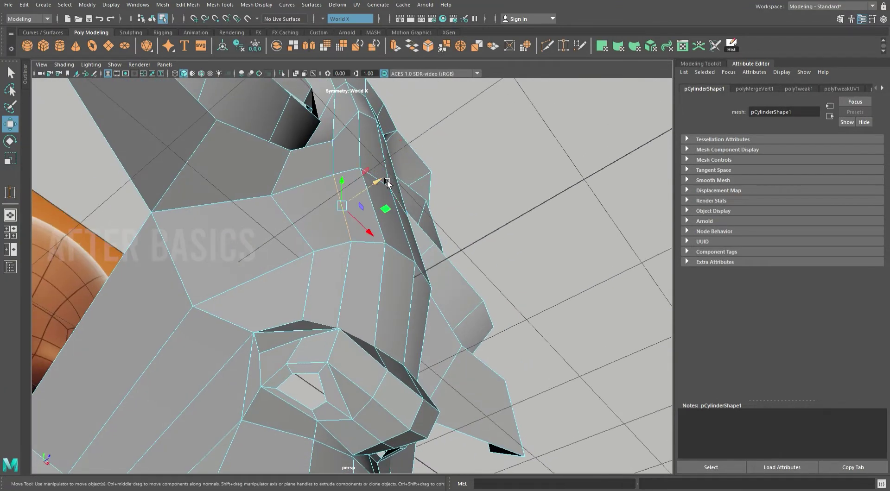
click(344, 236)
click(293, 223)
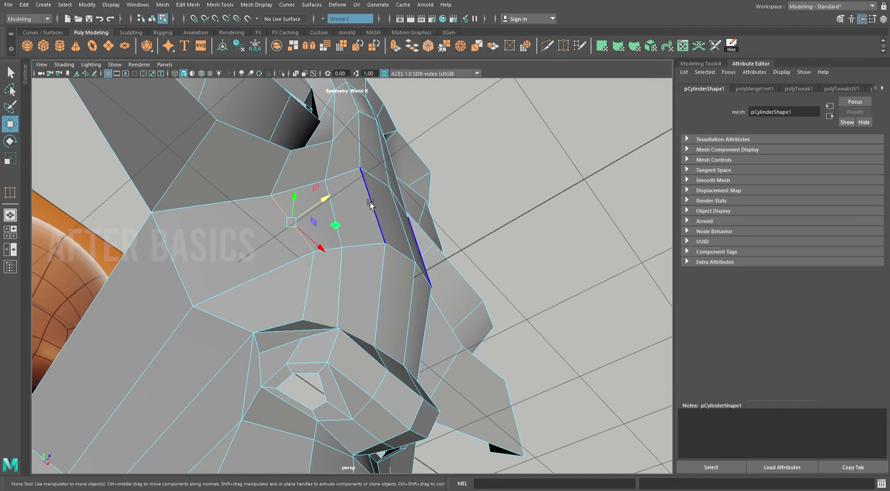
mouse_move(335, 200)
mouse_down()
mouse_move(329, 205)
mouse_move(422, 225)
mouse_move(385, 272)
mouse_up()
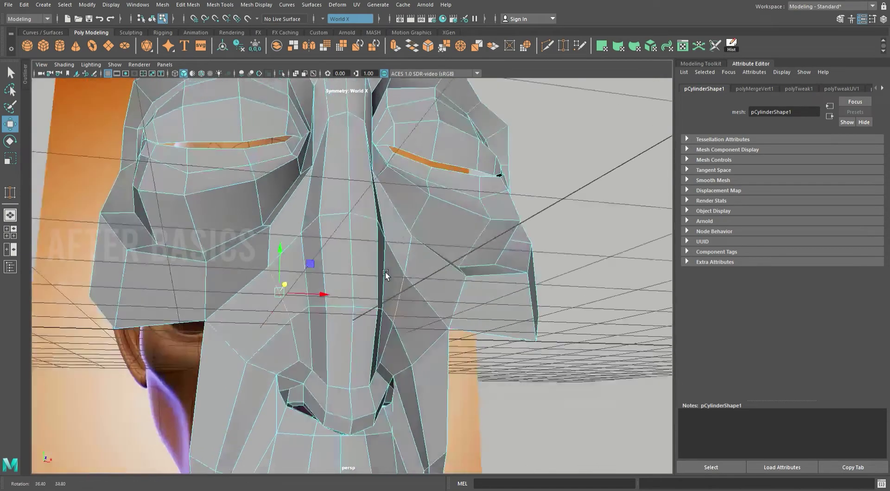
key(3)
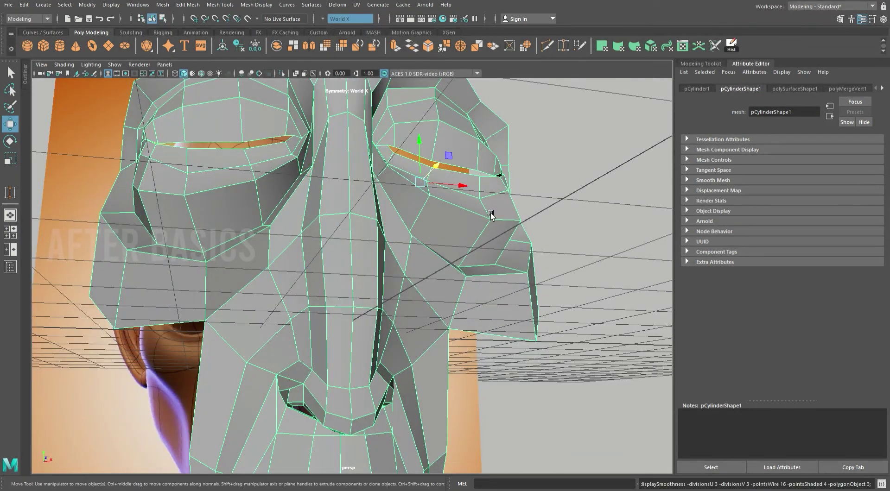
- Zoom out and orbit to compare the smoothed mask with the reference, then select the mesh
scroll(556, 221, down, 3)
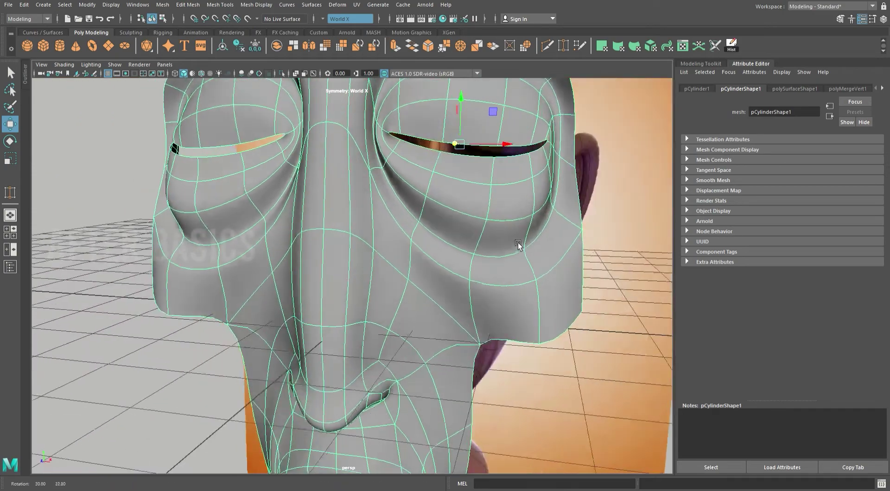
scroll(571, 168, down, 2)
click(562, 214)
mouse_move(532, 250)
alt+mouse_down()
mouse_move(488, 243)
mouse_move(507, 250)
alt+mouse_up()
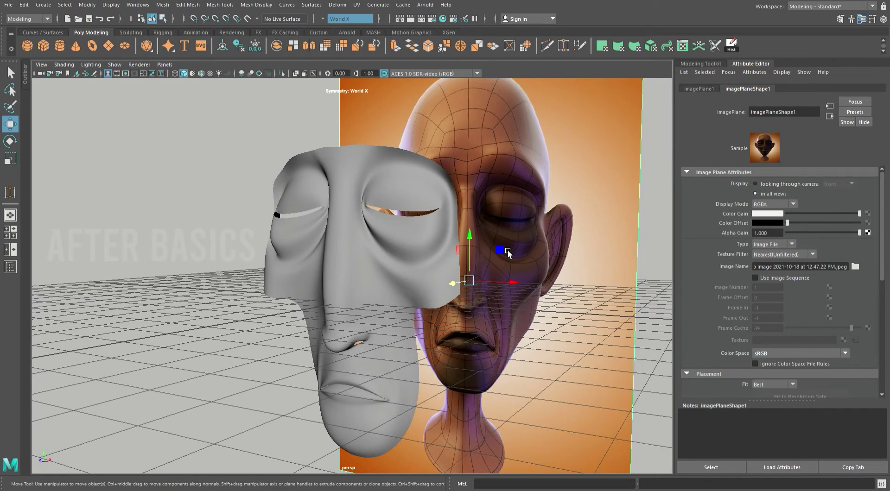
click(428, 199)
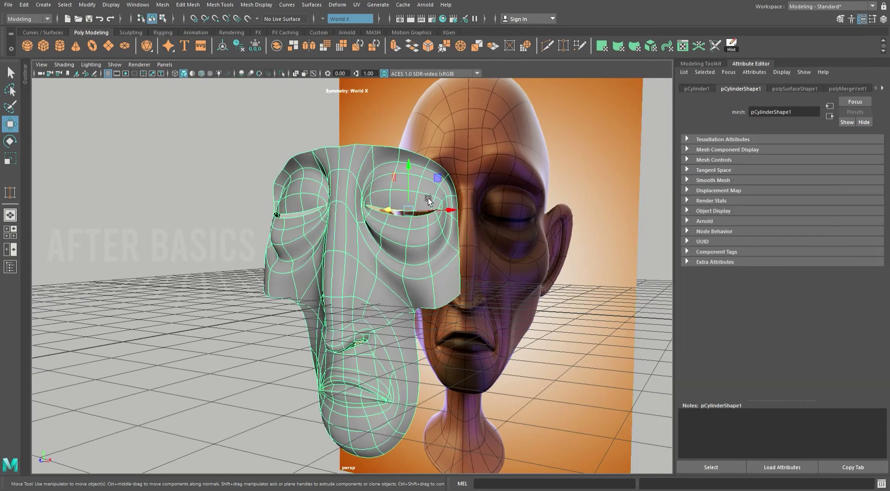
- Return to the four-view layout and frame the nose and mouth in the front view
key(space)
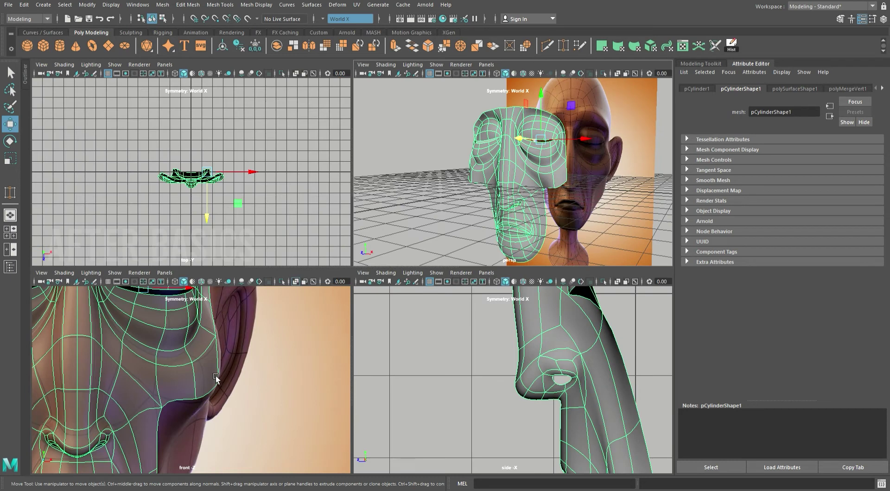
key(space)
alt+middle_drag(216, 378, 378, 245)
scroll(353, 241, up, 1)
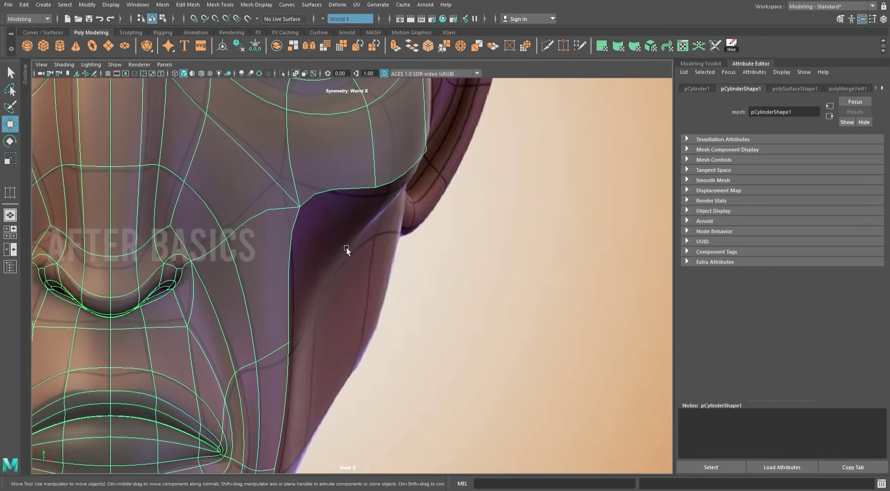
- Extrude the jaw edge loop downward and move the bottom jaw edge toward the chin
double_click(343, 190)
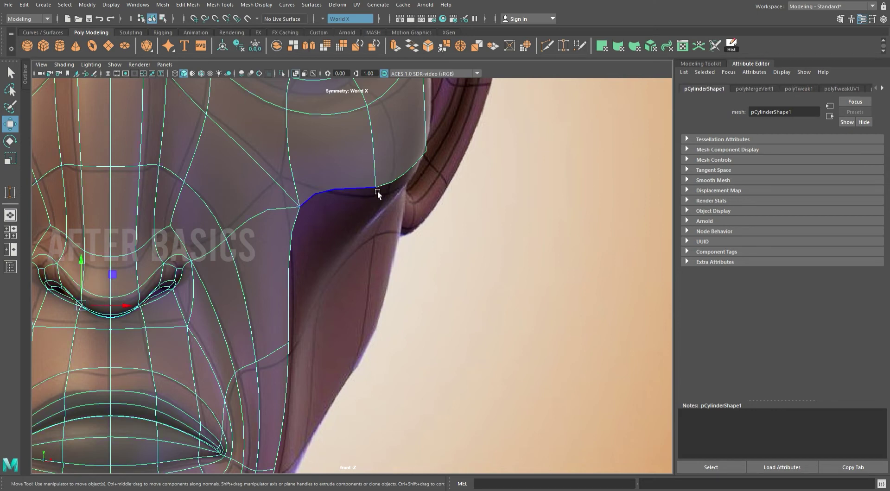
key(1)
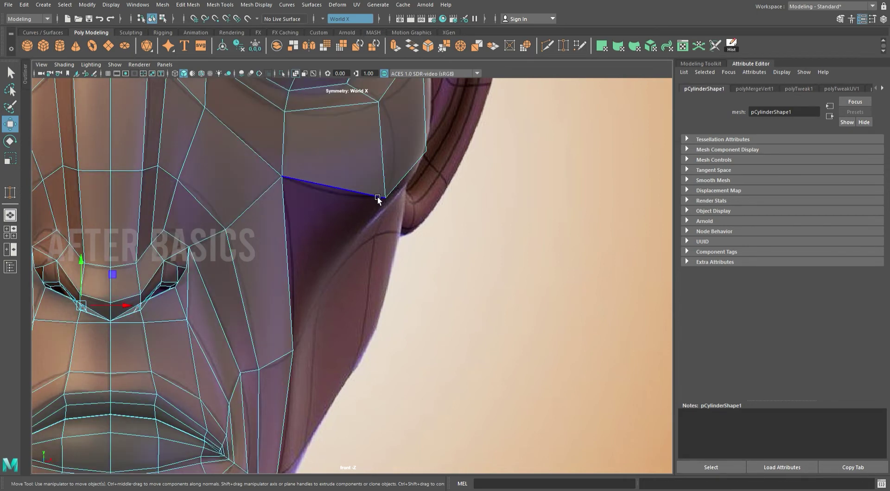
shift+drag(343, 197, 339, 248)
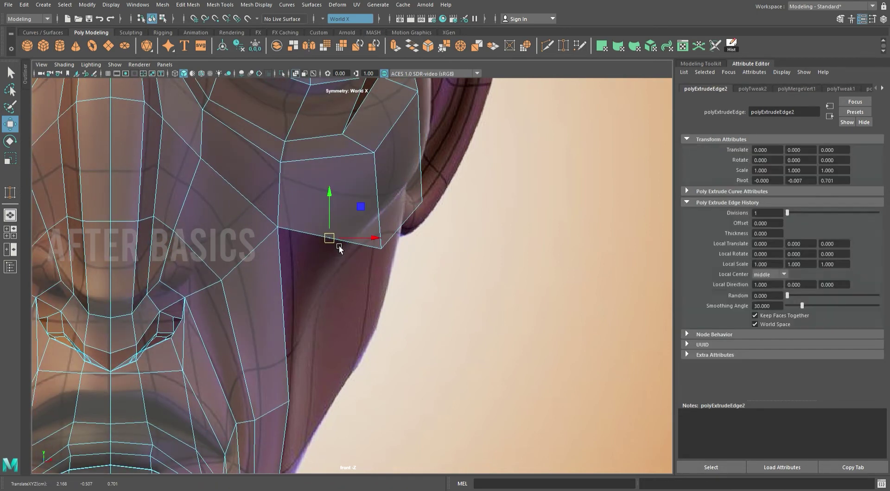
alt+middle_drag(361, 284, 366, 233)
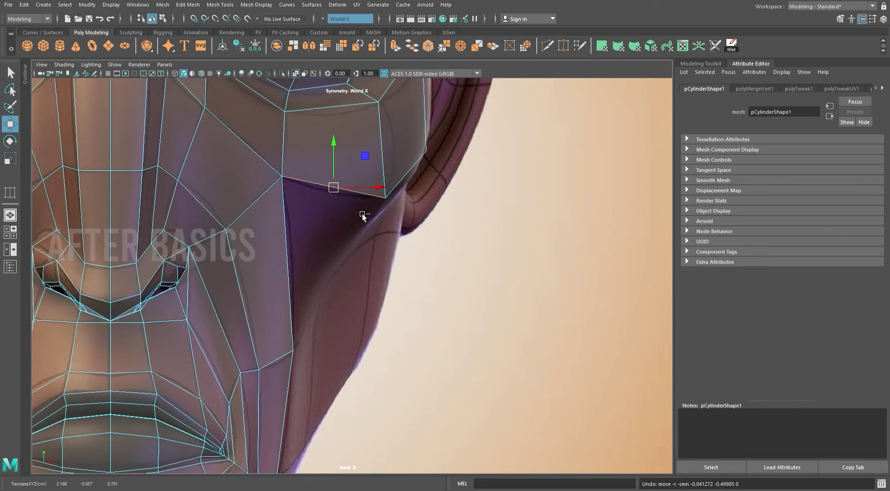
key(ctrl+e)
drag(333, 185, 338, 188)
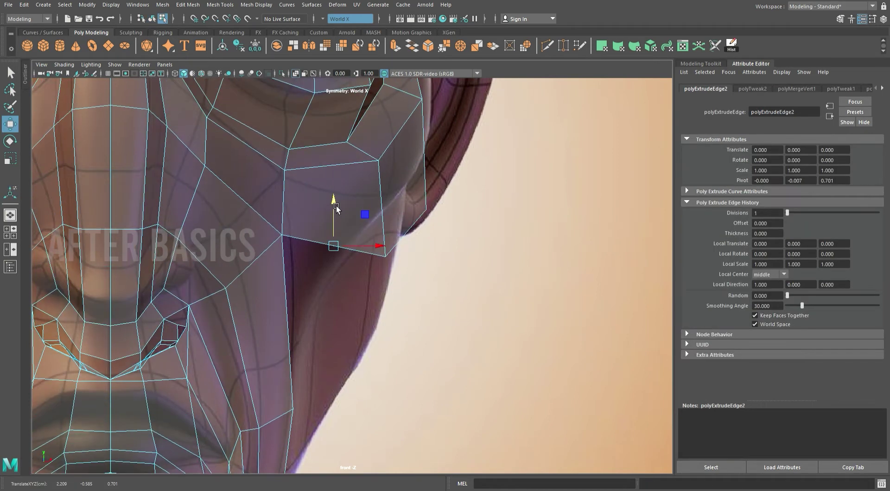
key(ctrl+z)
key(3)
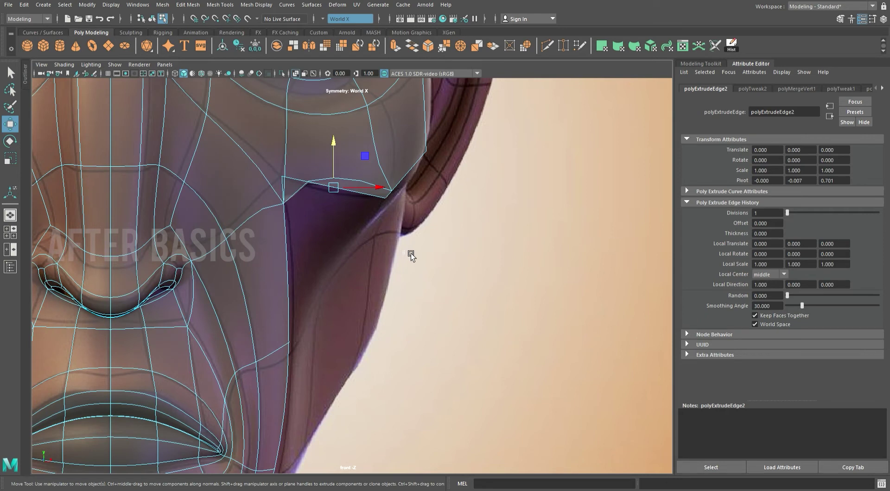
click(357, 180)
drag(357, 179, 357, 277)
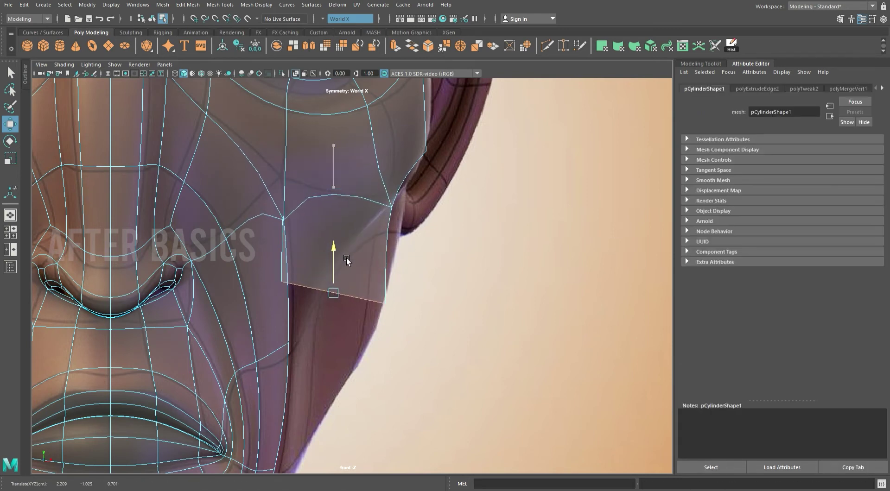
key(1)
- In vertex mode, raise the jaw corner vertex toward the ear and merge the two lower-left jaw vertices
key(F9)
click(385, 304)
drag(385, 304, 386, 240)
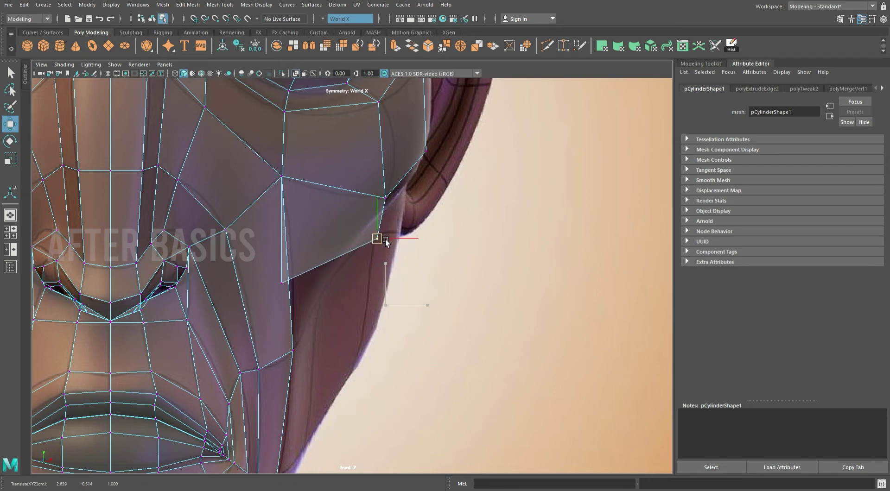
click(284, 281)
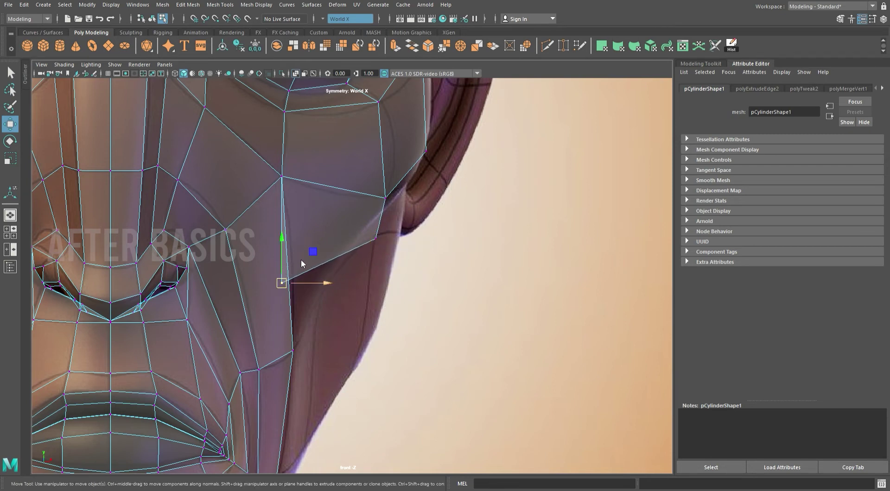
shift+right_drag(301, 257, 292, 274)
drag(281, 282, 293, 351)
key(w)
- Move the jaw vertex under the ear down along the reference outline in the front view
click(373, 236)
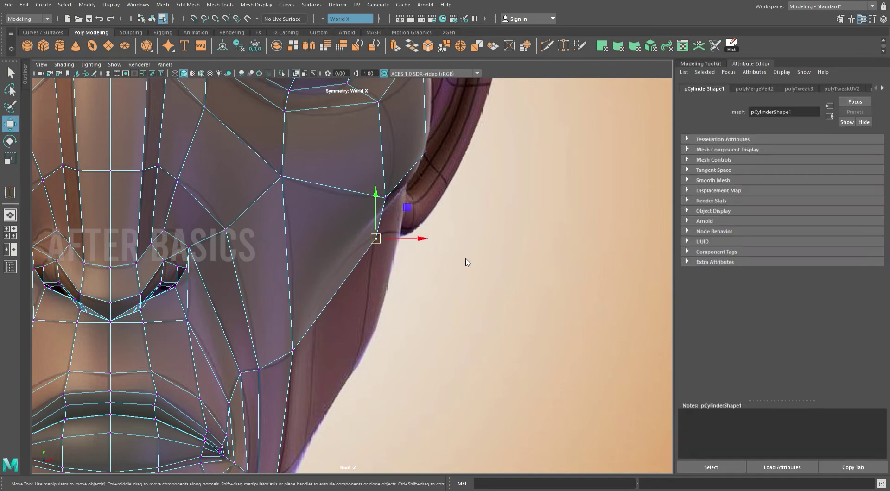
key(space)
key(space)
alt+drag(418, 278, 492, 306)
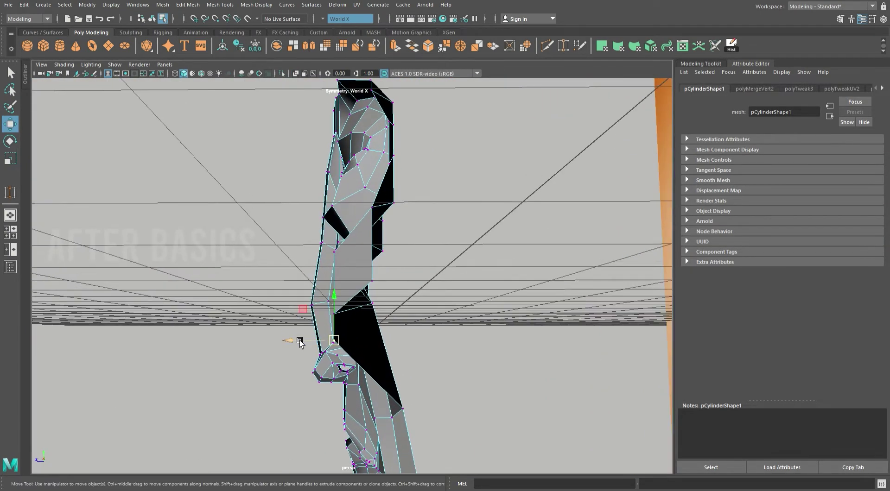
click(366, 351)
alt+drag(366, 351, 463, 284)
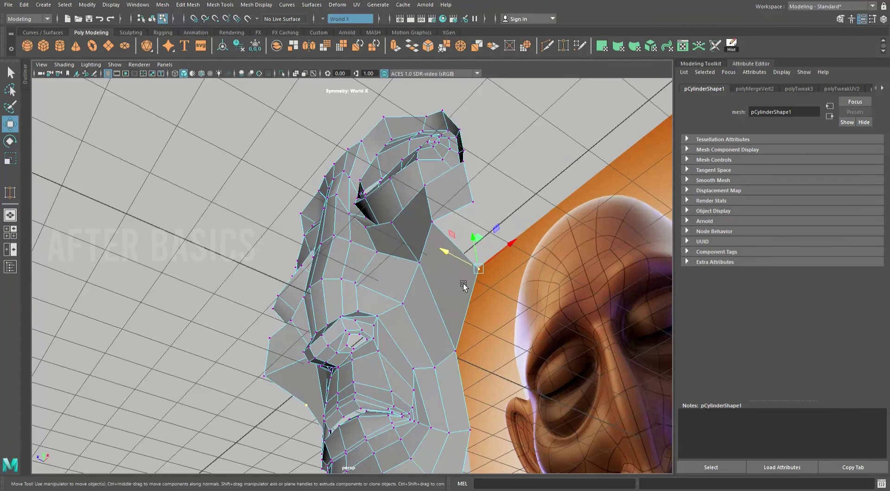
key(space)
key(space)
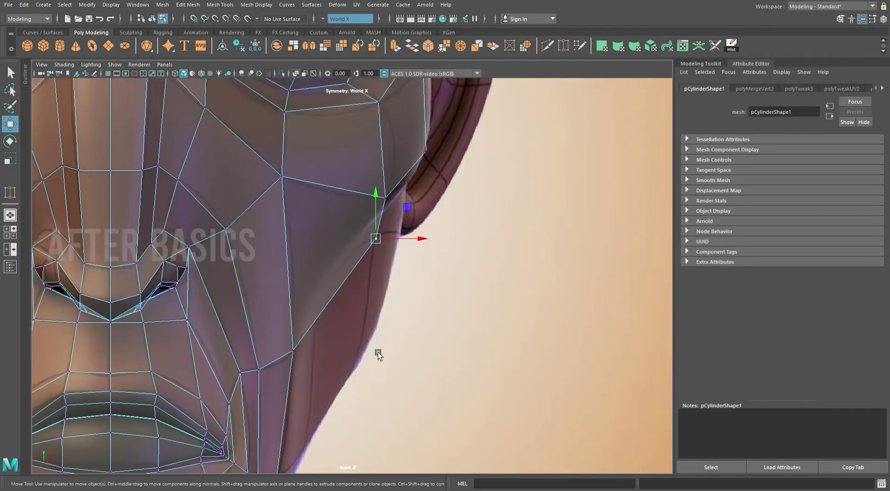
alt+middle_drag(377, 352, 355, 277)
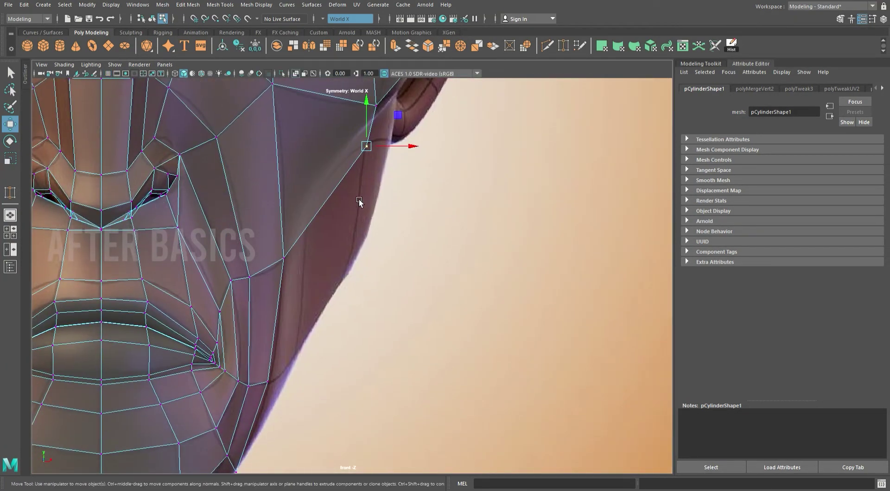
mouse_move(383, 154)
mouse_down()
mouse_move(323, 211)
mouse_move(238, 159)
mouse_move(373, 148)
mouse_move(254, 178)
mouse_move(326, 208)
mouse_up()
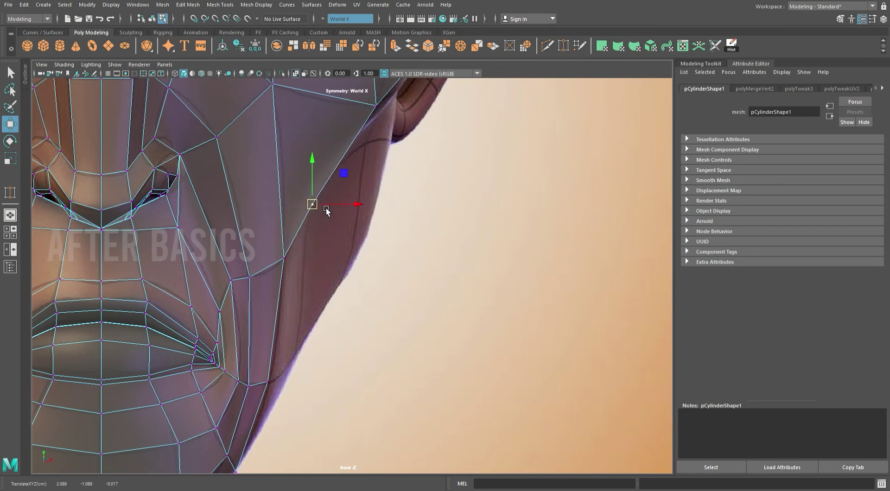
alt+middle_drag(387, 193, 349, 244)
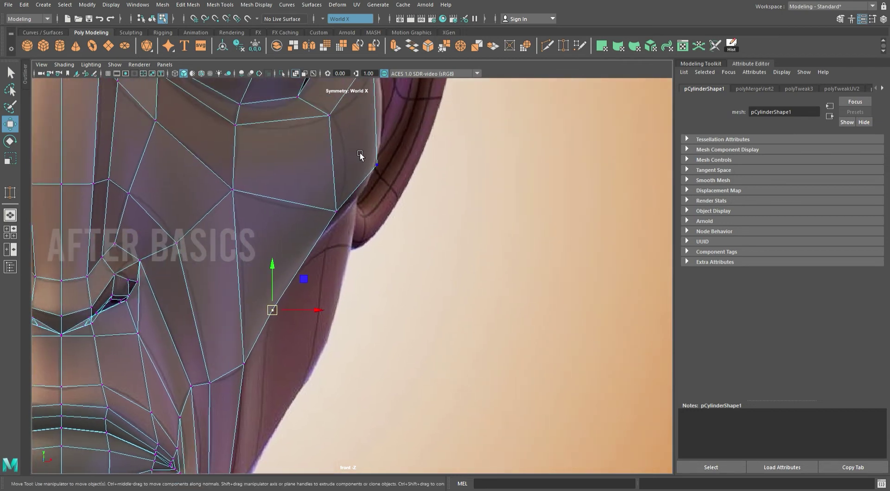
- Select the outer cheek border edge and extrude it with Edit Mesh > Extrude
click(364, 185)
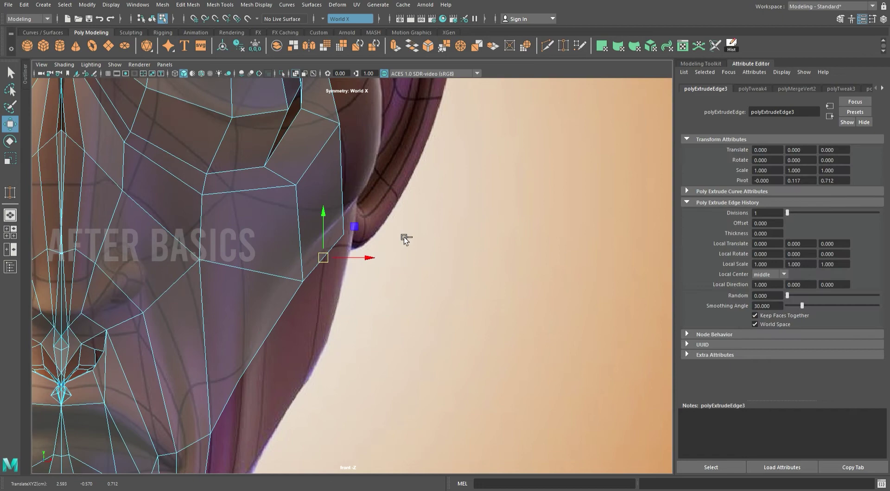
key(ctrl+z)
key(space)
key(space)
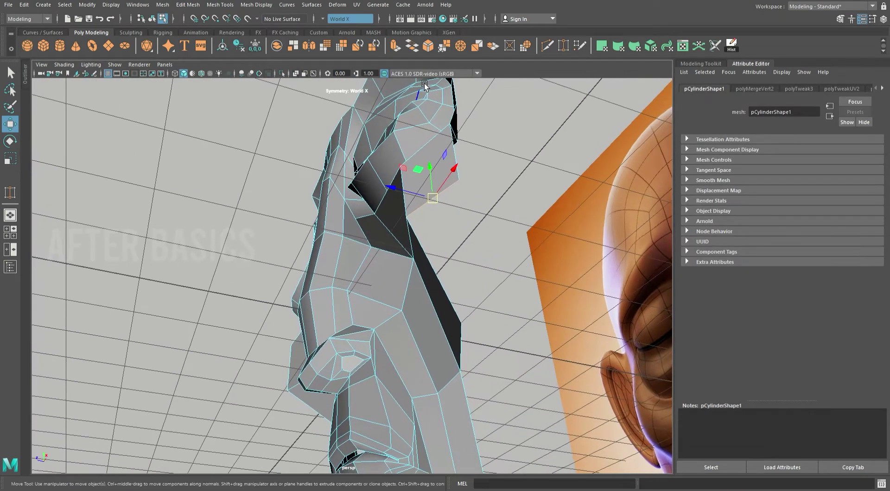
click(412, 49)
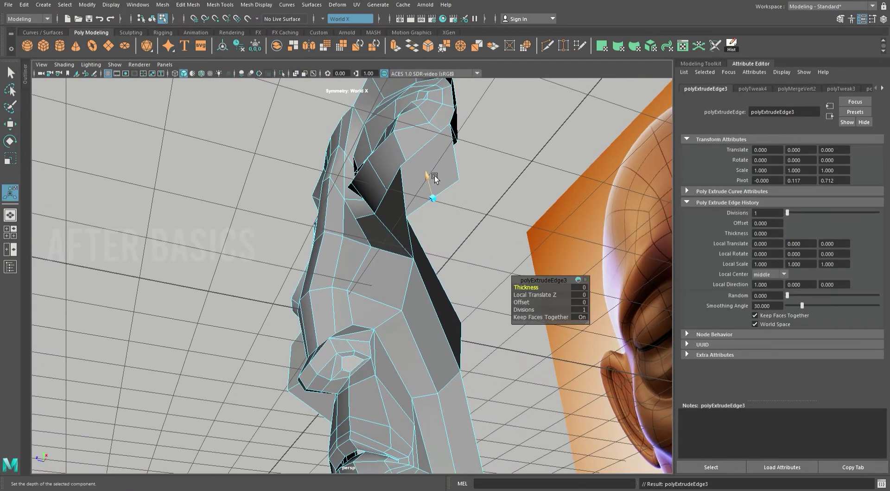
key(w)
key(F8)
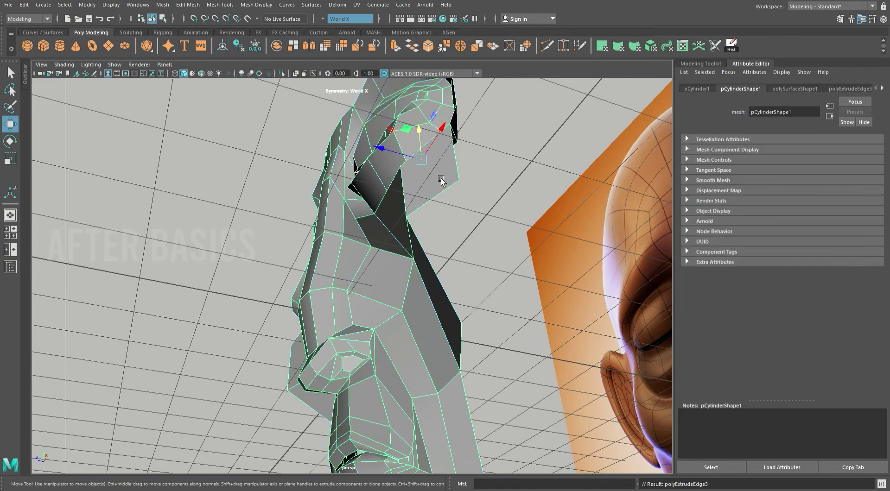
key(3)
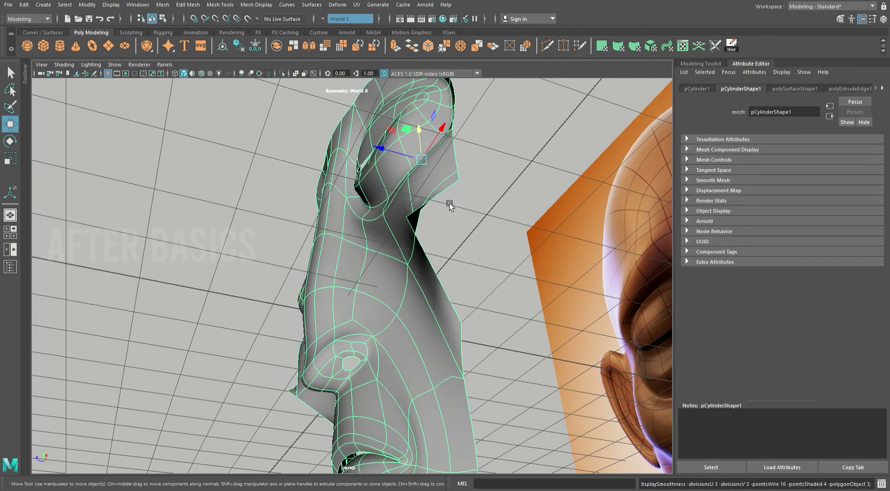
key(F8)
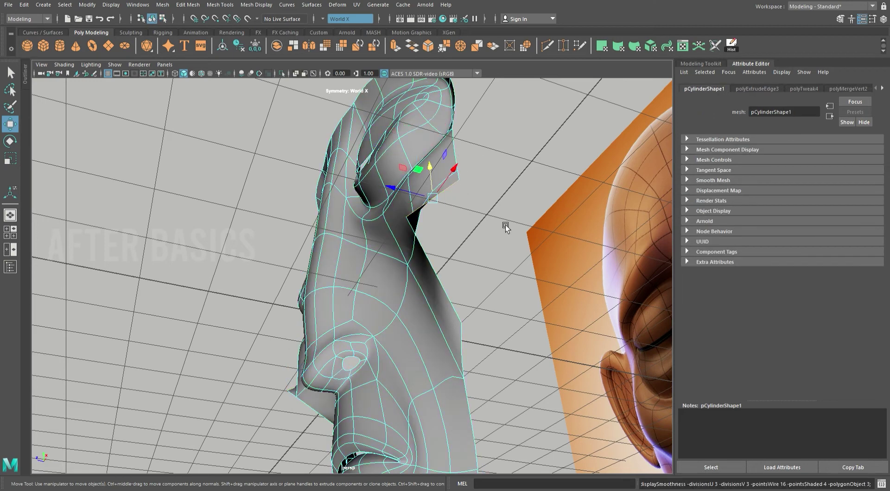
key(1)
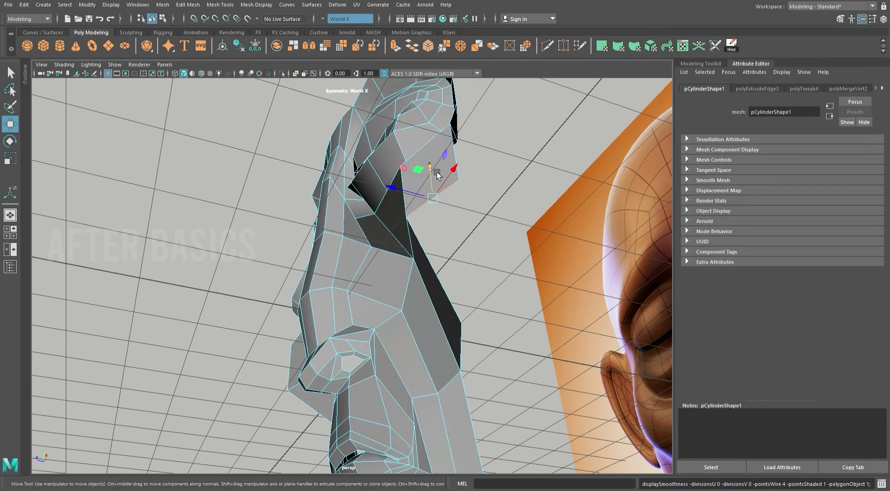
- Drag the extruded cheek edge down and outward toward the jaw
drag(435, 169, 449, 234)
drag(384, 256, 457, 294)
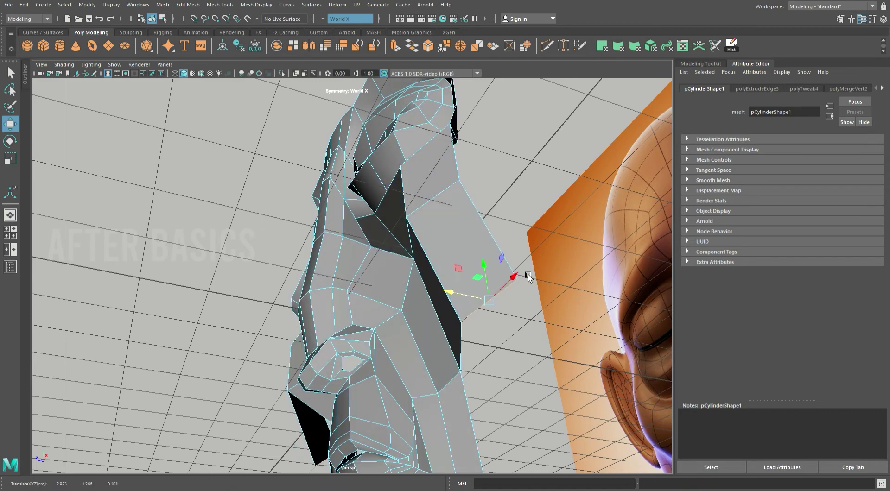
key(F9)
click(519, 277)
key(space)
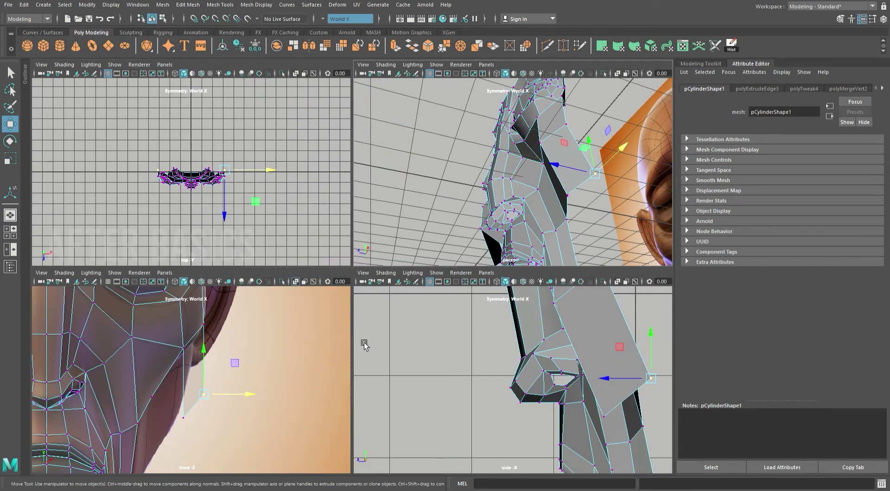
- Move the two lower jaw vertices to follow the reference jawline in the front view
key(space)
click(348, 352)
alt+middle_drag(374, 304, 387, 338)
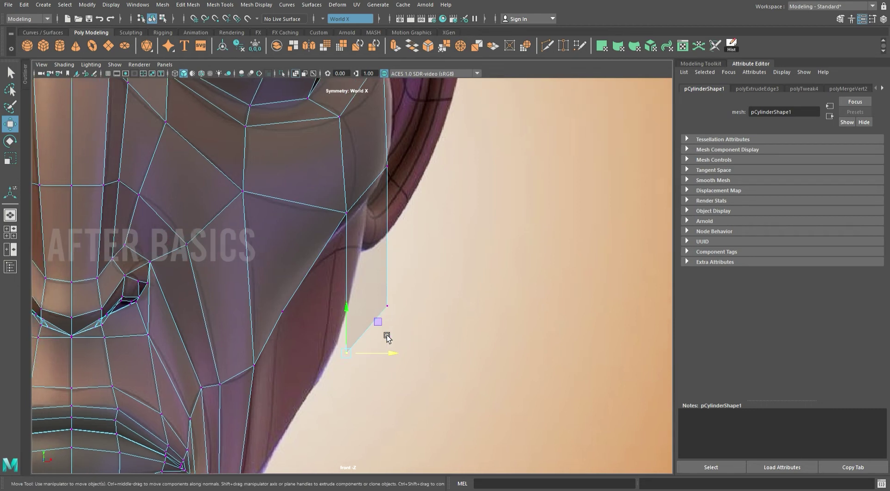
drag(330, 251, 331, 253)
drag(378, 327, 364, 228)
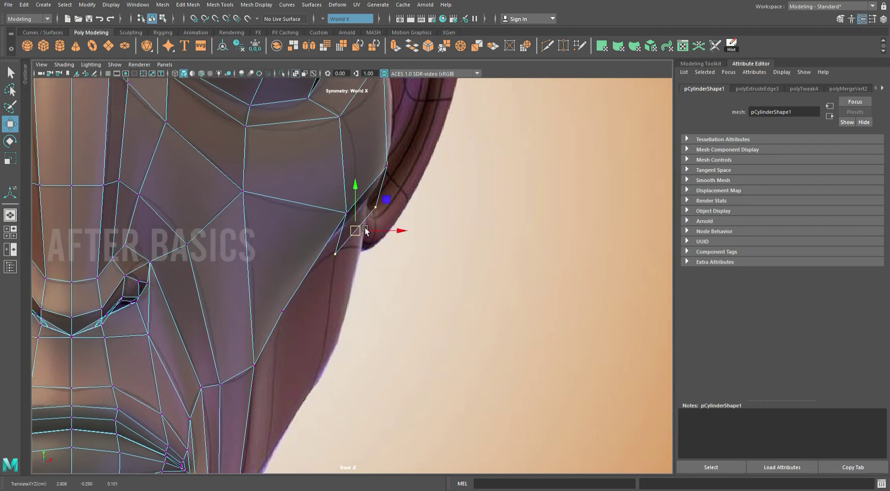
key(ctrl+z)
drag(406, 334, 399, 335)
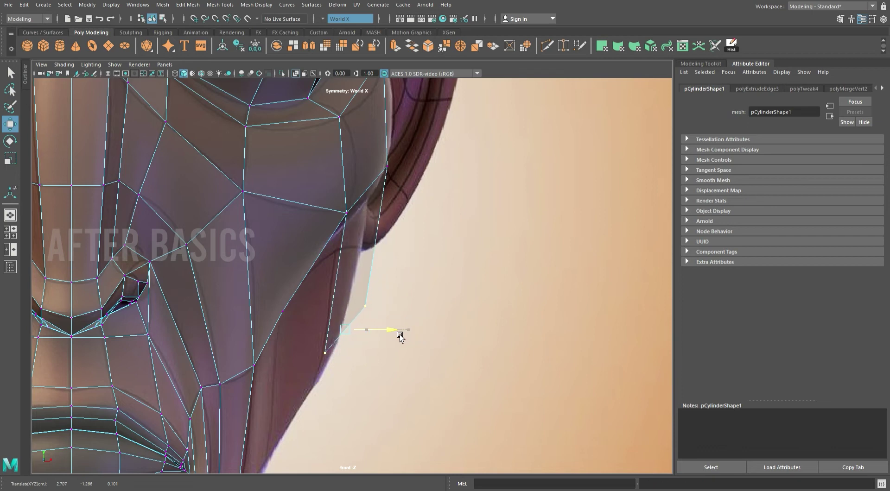
drag(352, 286, 358, 193)
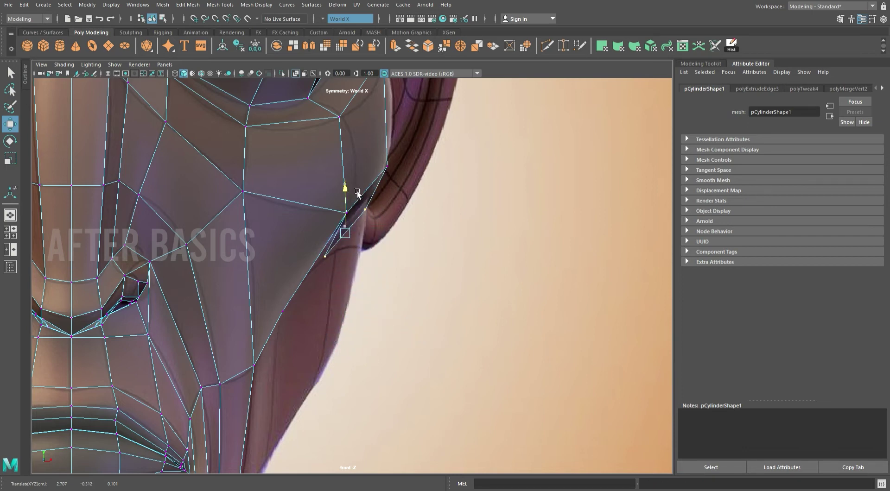
drag(392, 235, 406, 239)
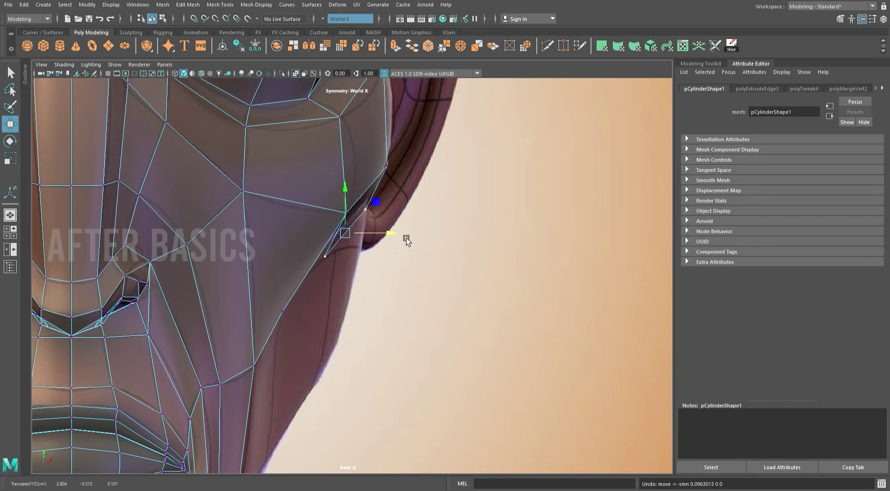
drag(386, 254, 355, 328)
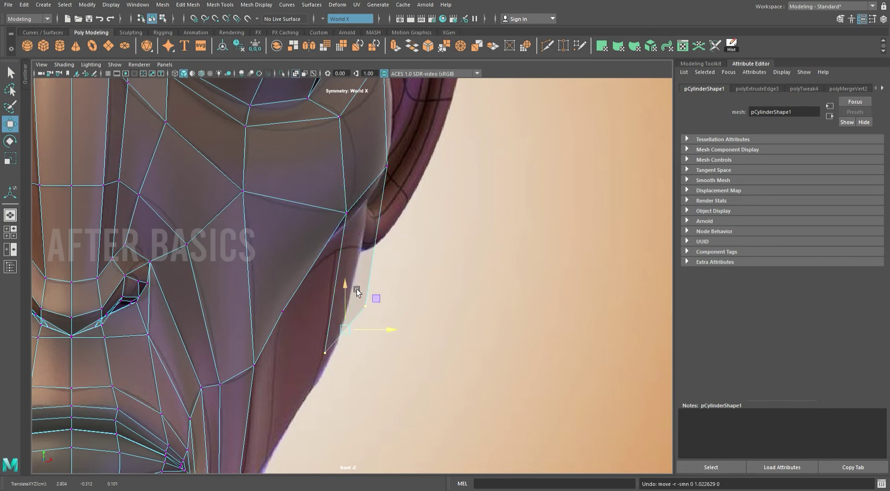
mouse_move(391, 367)
mouse_down()
mouse_move(379, 368)
mouse_move(390, 344)
mouse_up()
click(352, 343)
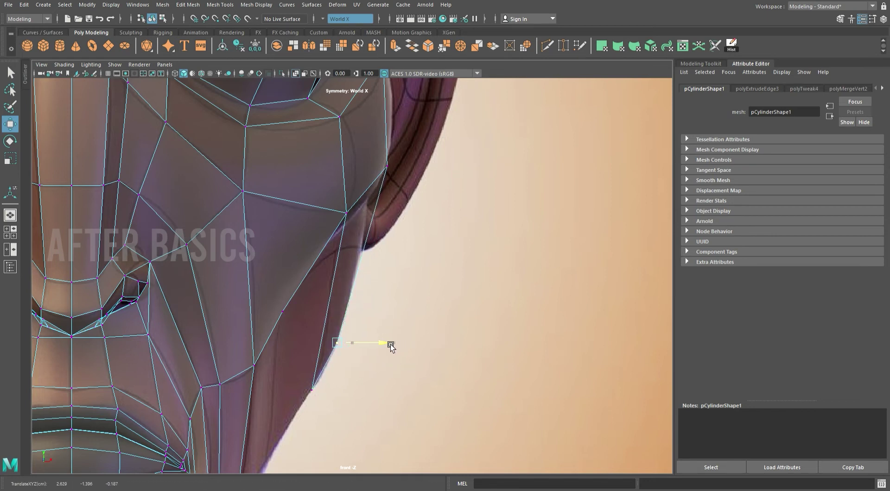
- Cut a new edge across the jaw strip with Multi-Cut and pull its vertex onto the jaw outline
click(547, 45)
click(352, 255)
key(Return)
key(q)
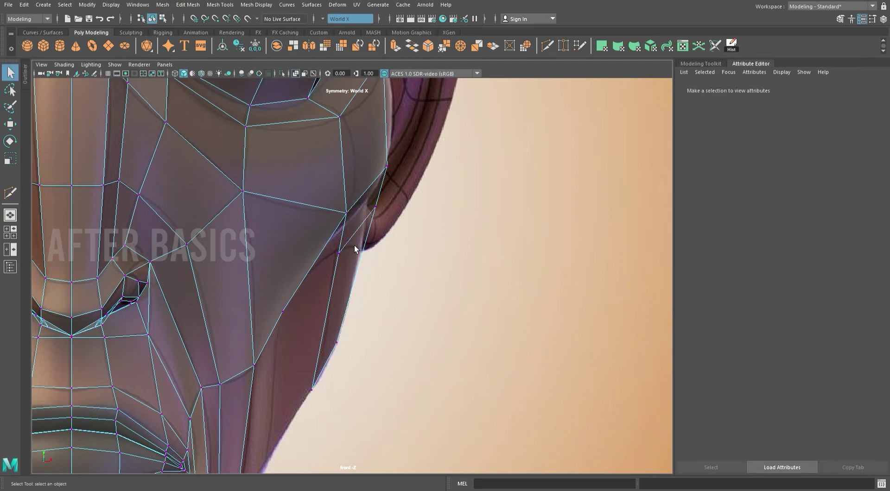
key(w)
click(385, 212)
drag(384, 212, 346, 257)
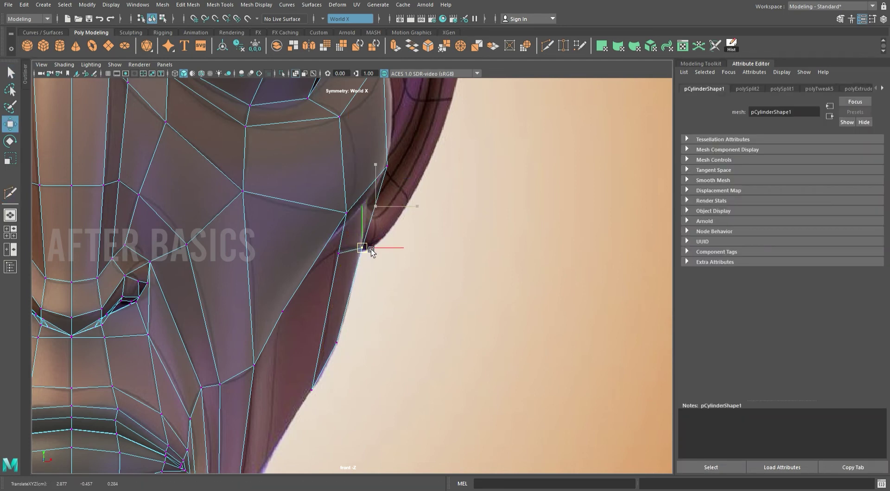
key(space)
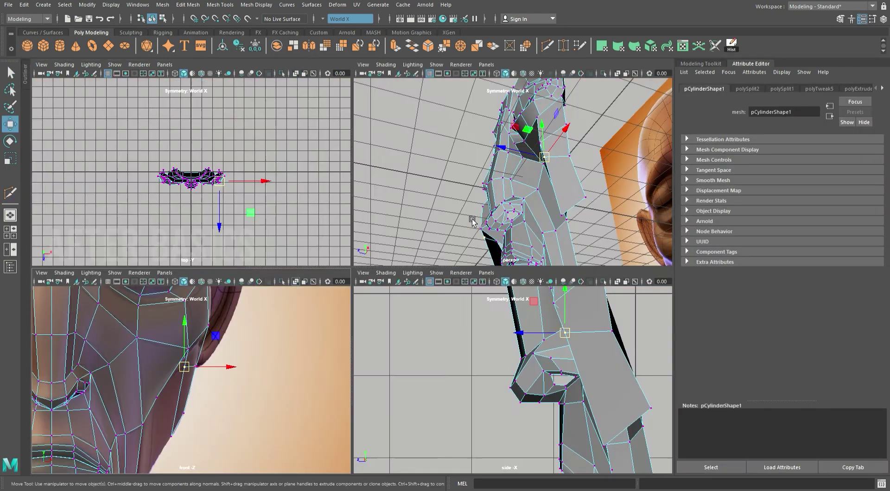
- Target Weld the thin sliver's vertex onto its neighbour to collapse the sliver
key(space)
mouse_move(587, 183)
alt+mouse_down()
mouse_move(432, 258)
mouse_move(482, 255)
mouse_move(471, 242)
mouse_move(449, 296)
mouse_move(473, 290)
mouse_move(478, 247)
alt+mouse_up()
click(440, 330)
click(456, 238)
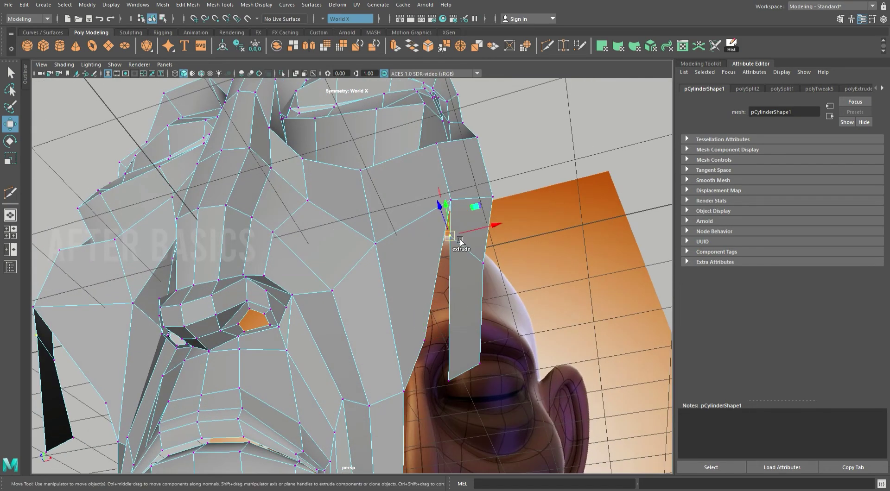
shift+right_drag(459, 204, 462, 222)
mouse_move(450, 236)
mouse_down()
mouse_move(424, 340)
mouse_move(473, 274)
mouse_move(463, 269)
mouse_up()
key(space)
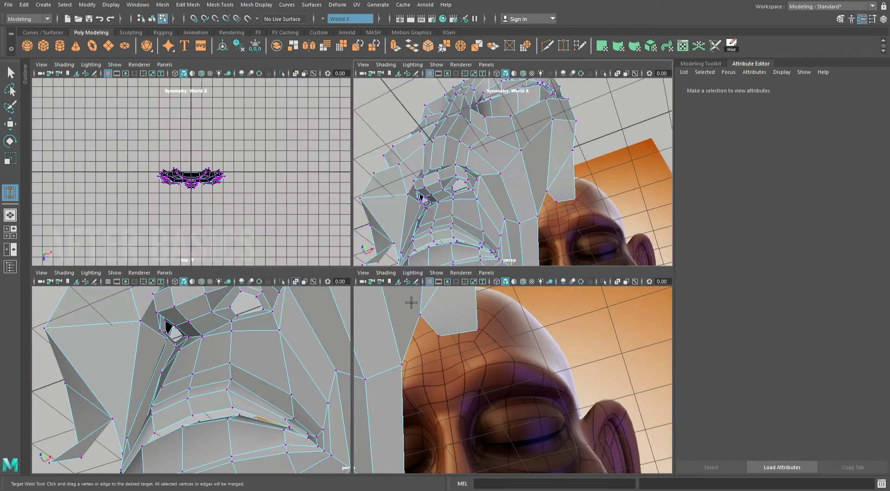
- Move the cheek vertices left onto the reference outline in the front view
key(space)
alt+middle_drag(225, 369, 343, 236)
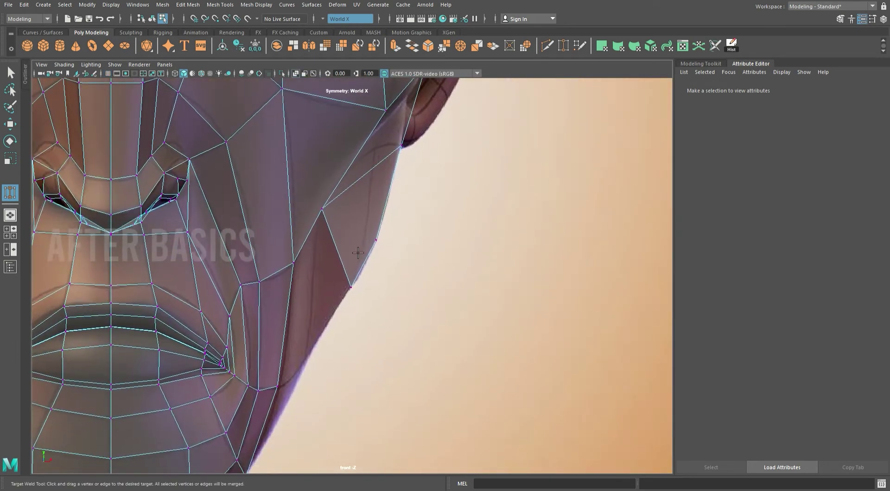
click(16, 125)
click(401, 140)
drag(401, 142, 374, 147)
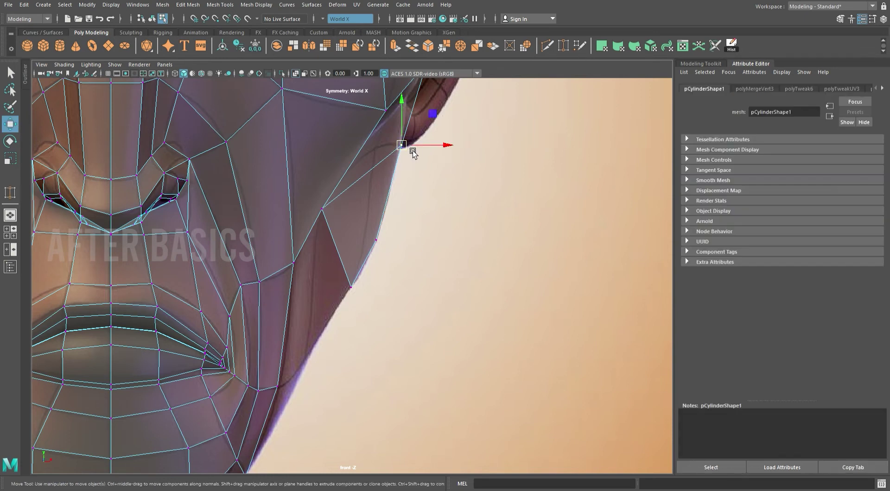
mouse_move(377, 226)
mouse_down()
mouse_move(347, 332)
mouse_move(302, 364)
mouse_up()
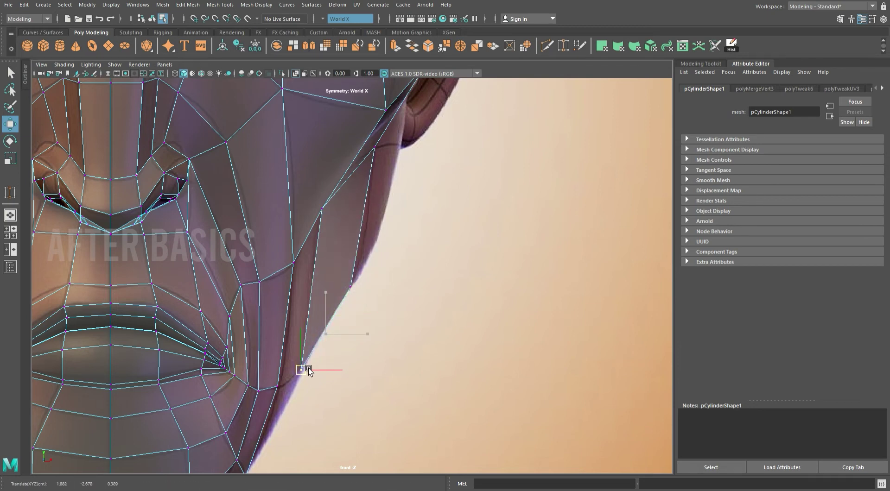
- Select the two long jaw border edges and fill the gap between them with Edit Mesh > Bridge
key(F10)
click(311, 294)
shift+click(296, 311)
click(412, 46)
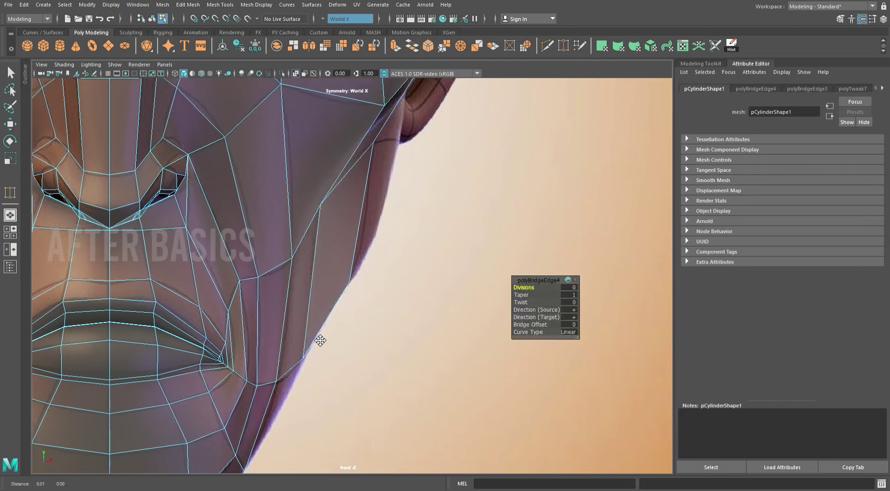
alt+middle_drag(320, 348, 384, 272)
scroll(398, 302, up, 3)
alt+middle_drag(419, 327, 398, 277)
click(359, 306)
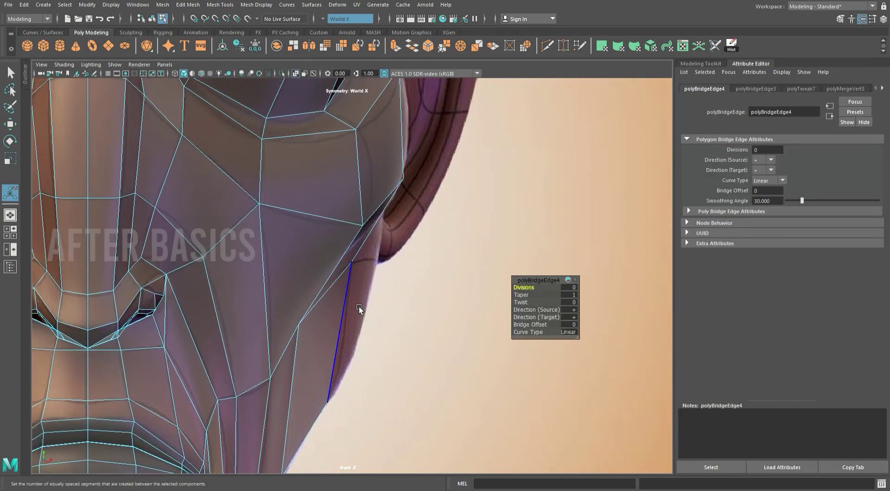
alt+middle_drag(464, 174, 449, 283)
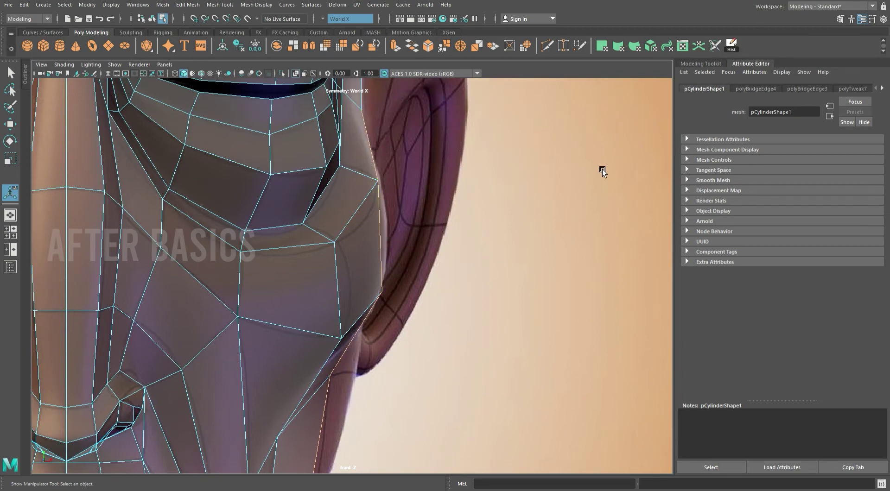
key(space)
key(space)
alt+drag(596, 166, 506, 258)
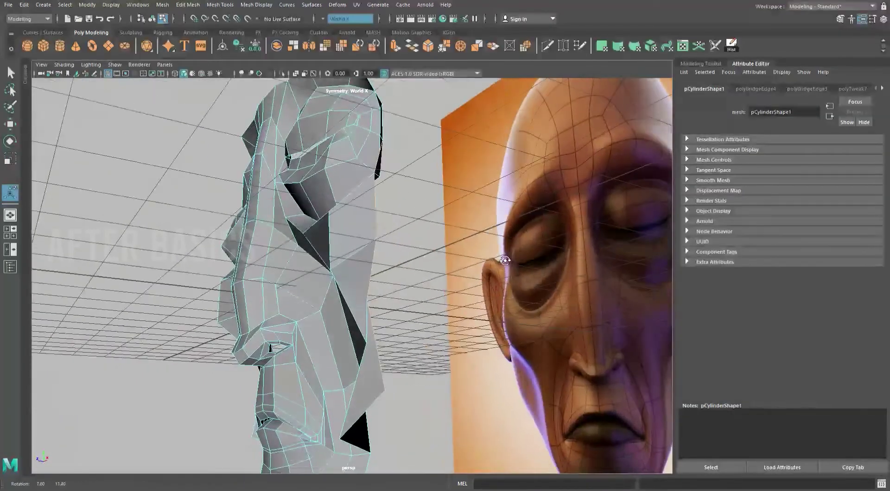
- Extrude the side edge outward and move its lower edge to follow the skull
key(ctrl+e)
mouse_move(373, 257)
mouse_down()
mouse_move(420, 263)
mouse_move(415, 280)
mouse_move(430, 289)
mouse_move(429, 256)
mouse_up()
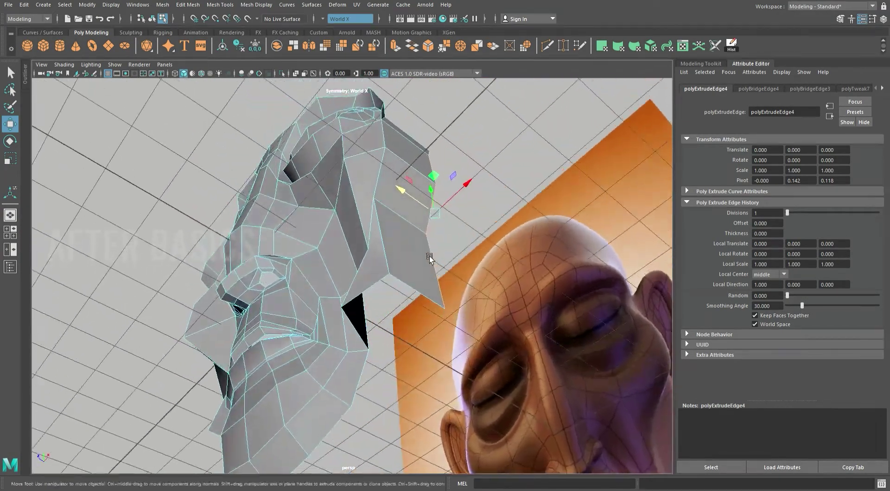
click(389, 282)
mouse_move(433, 297)
mouse_down()
mouse_move(419, 304)
mouse_move(429, 305)
mouse_move(404, 294)
mouse_move(445, 306)
mouse_move(398, 271)
mouse_up()
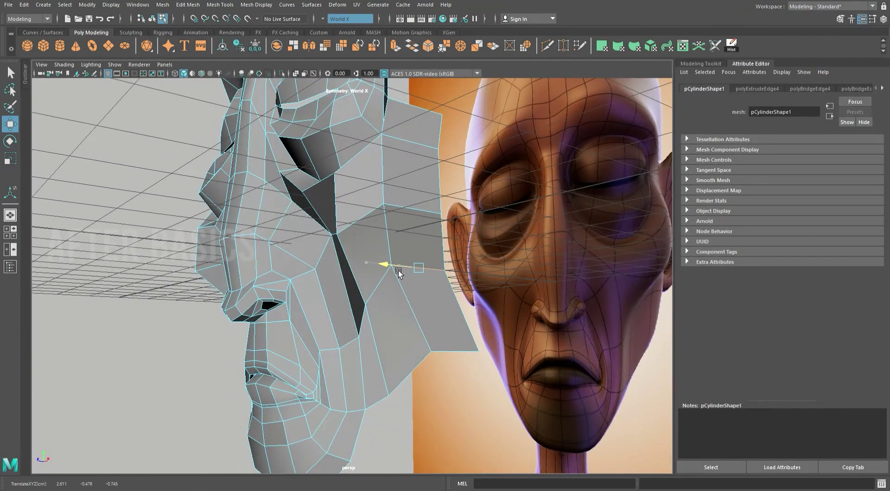
- Turn on smooth preview, orbit to a frontal view and reselect the head mask mesh
key(3)
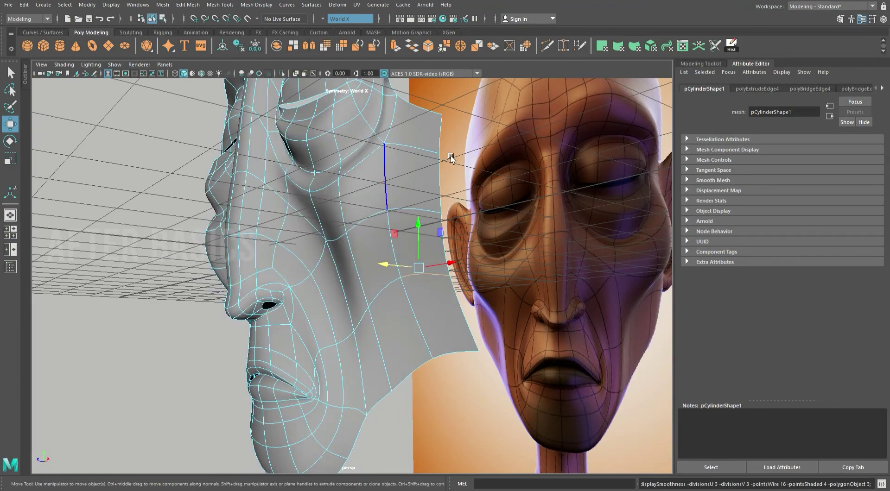
mouse_move(405, 176)
alt+mouse_down()
mouse_move(489, 274)
mouse_move(530, 302)
mouse_move(543, 285)
mouse_move(455, 297)
mouse_move(494, 286)
alt+mouse_up()
click(488, 274)
click(370, 241)
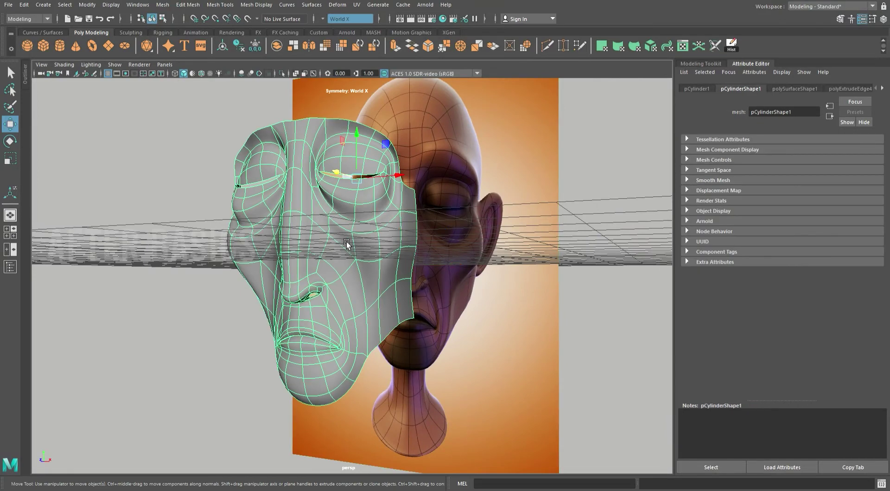
- Delete the centre face loops from brow to chin and the left half of the mask
alt+drag(371, 241, 379, 249)
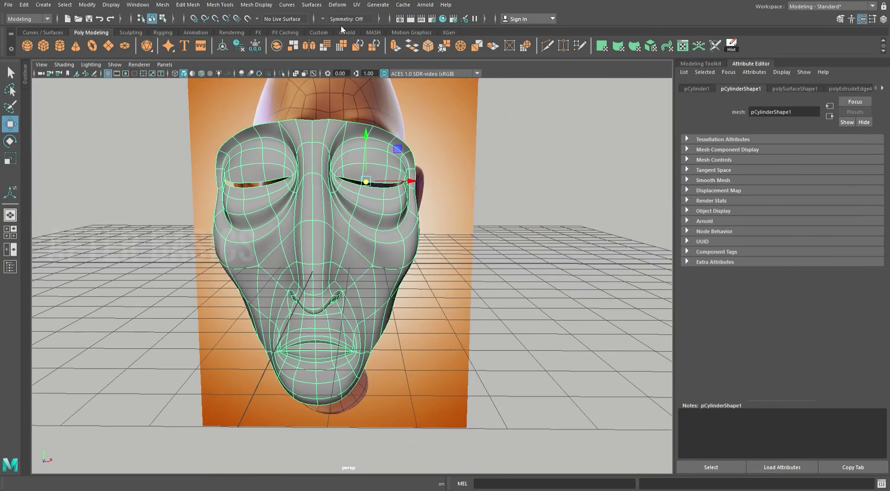
key(F11)
click(315, 155)
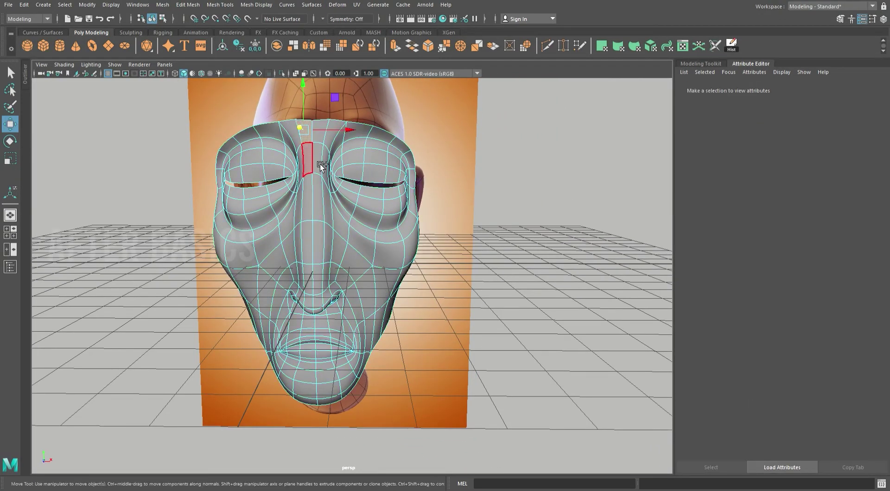
double_click(320, 165)
key(Delete)
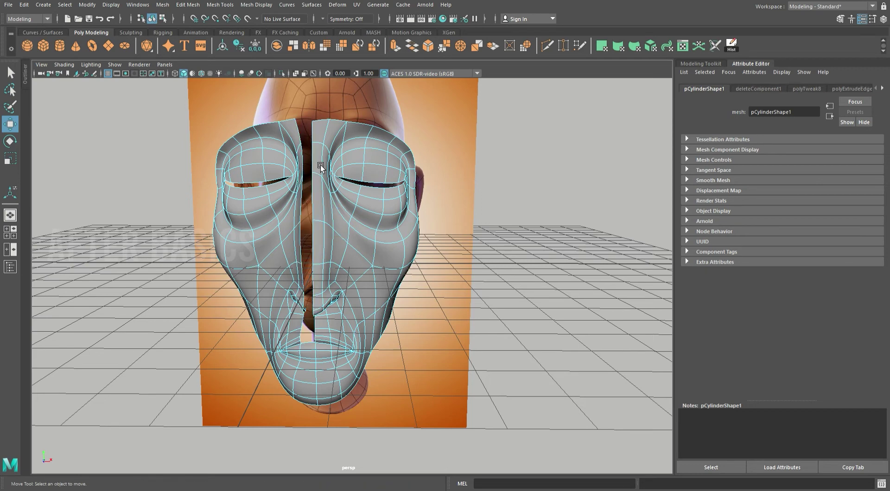
double_click(326, 355)
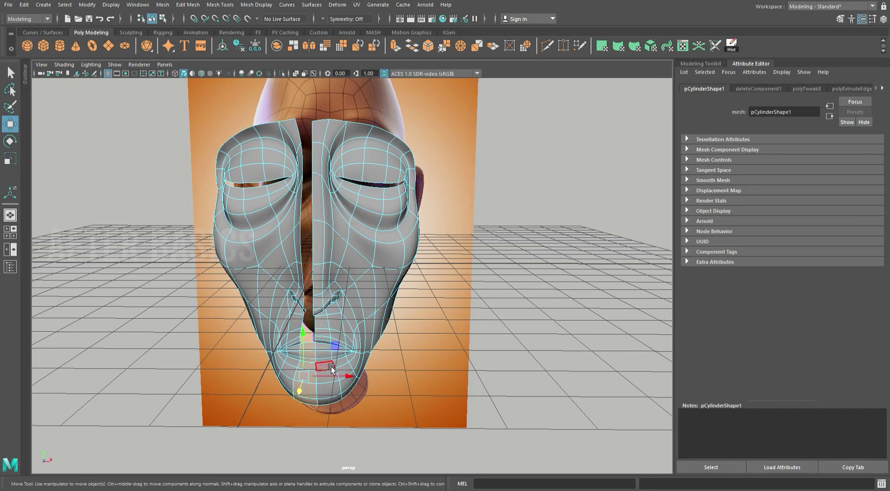
key(Delete)
double_click(299, 268)
key(Delete)
- In the side view, pull the two bottom jaw vertices inward to match the profile
mouse_move(518, 224)
alt+mouse_down()
mouse_move(463, 203)
mouse_move(481, 212)
mouse_move(471, 265)
mouse_move(461, 256)
mouse_move(479, 282)
mouse_move(426, 301)
alt+mouse_up()
key(space)
key(space)
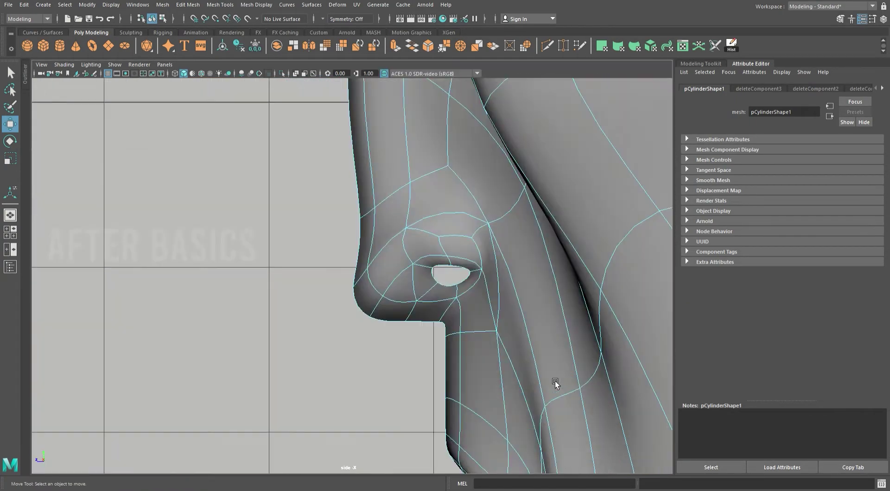
alt+right_drag(555, 381, 410, 315)
alt+middle_drag(410, 314, 383, 349)
alt+right_drag(383, 349, 418, 352)
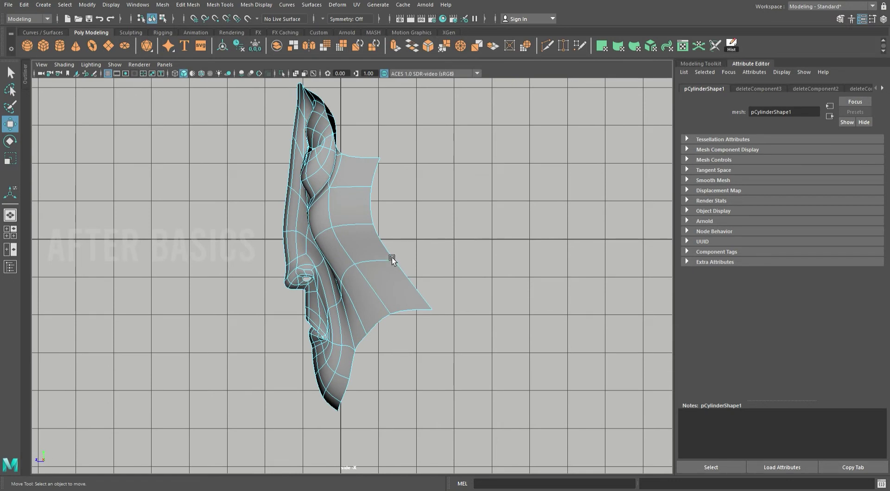
key(F9)
drag(384, 303, 438, 323)
drag(380, 313, 368, 309)
click(416, 309)
alt+middle_drag(429, 194, 454, 252)
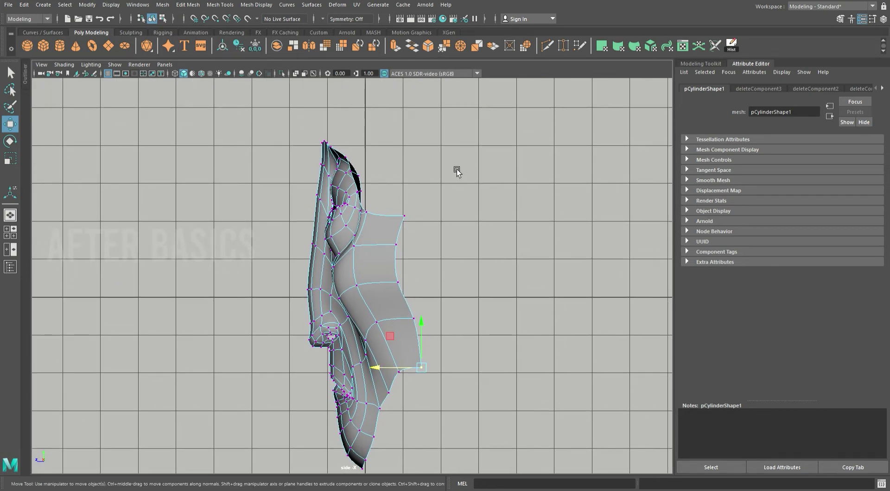
key(space)
key(space)
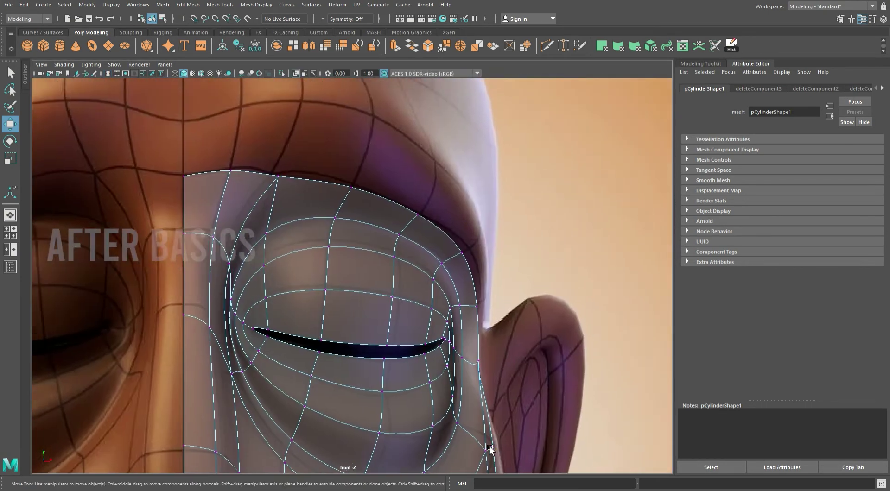
- Extrude the top brow edges upward and raise the new edges over the forehead in front view
alt+middle_drag(245, 178, 267, 229)
click(241, 227)
shift+click(503, 341)
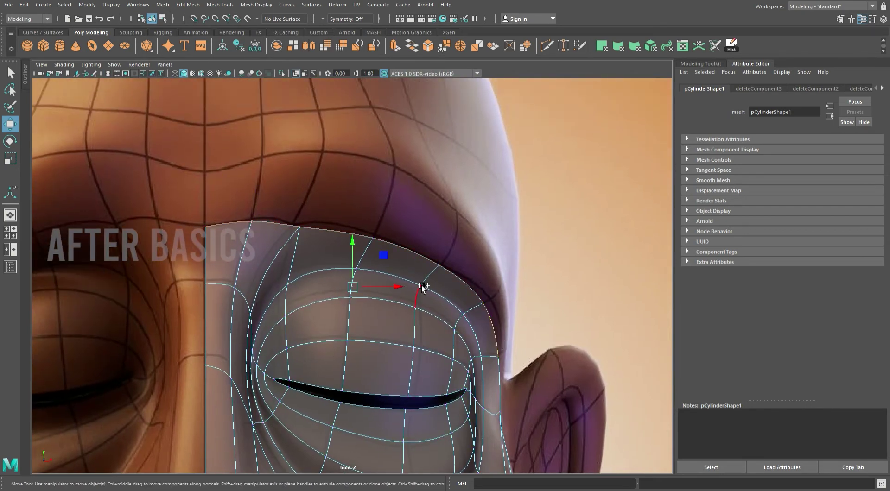
mouse_move(353, 287)
shift+mouse_down()
mouse_move(366, 214)
mouse_move(360, 230)
shift+mouse_up()
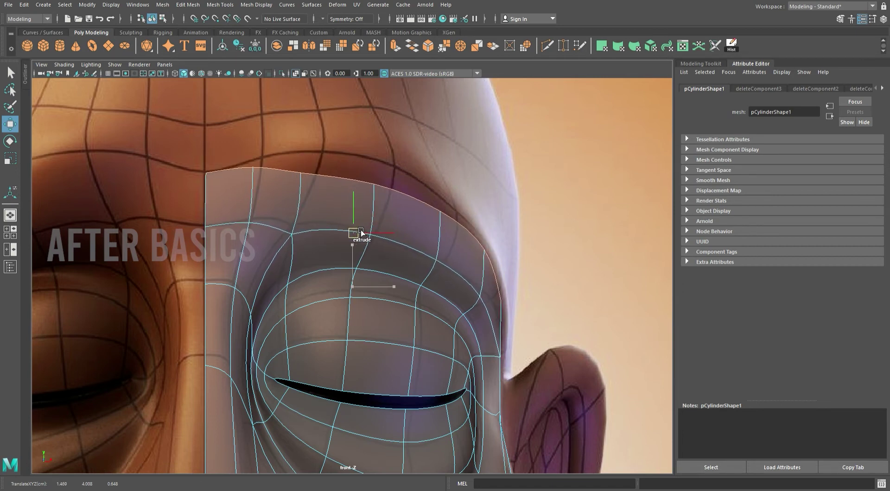
shift+drag(360, 230, 359, 229)
click(292, 159)
click(295, 171)
shift+click(351, 174)
drag(320, 172, 368, 156)
- Move the brow-side edge down and outward, then push the temple vertex outward
click(466, 199)
drag(472, 200, 492, 238)
scroll(492, 237, up, 2)
alt+middle_drag(492, 237, 381, 134)
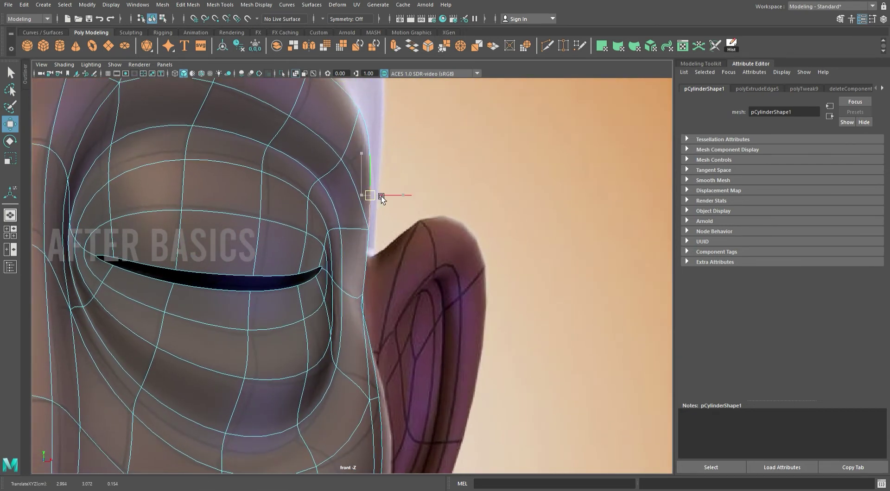
key(space)
key(space)
mouse_move(531, 320)
alt+mouse_down()
mouse_move(462, 246)
mouse_move(453, 195)
alt+mouse_up()
alt+right_drag(453, 194, 458, 269)
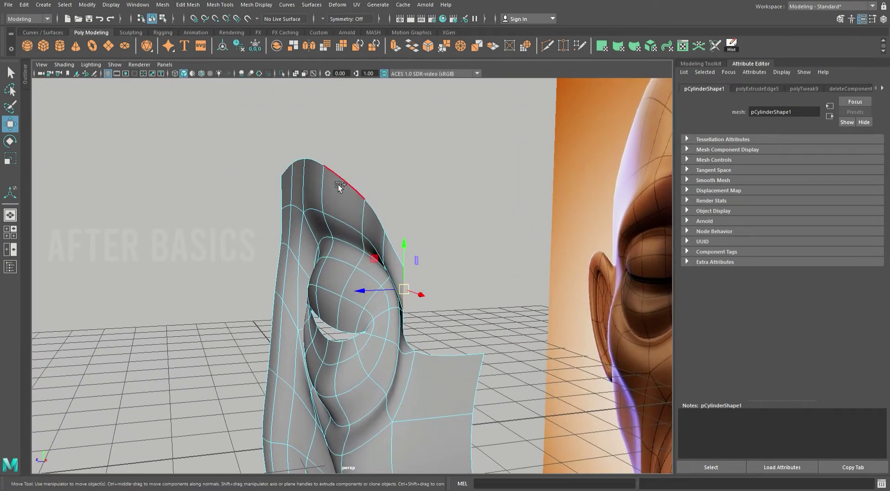
drag(373, 291, 399, 299)
alt+right_drag(399, 299, 405, 302)
- Extrude new faces sideways from the temple edge and weld the corner vertices
click(391, 294)
mouse_move(353, 273)
shift+mouse_down()
mouse_move(458, 281)
mouse_move(434, 233)
shift+mouse_up()
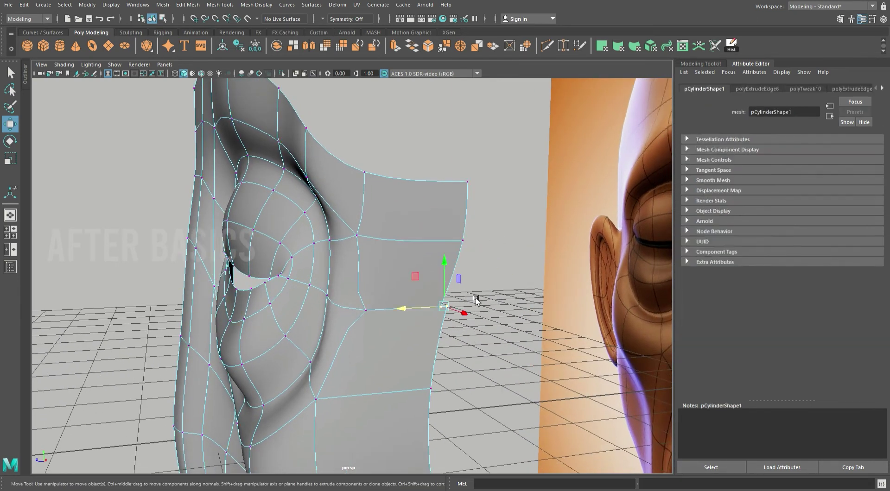
shift+right_drag(511, 225, 493, 318)
alt+drag(493, 318, 510, 183)
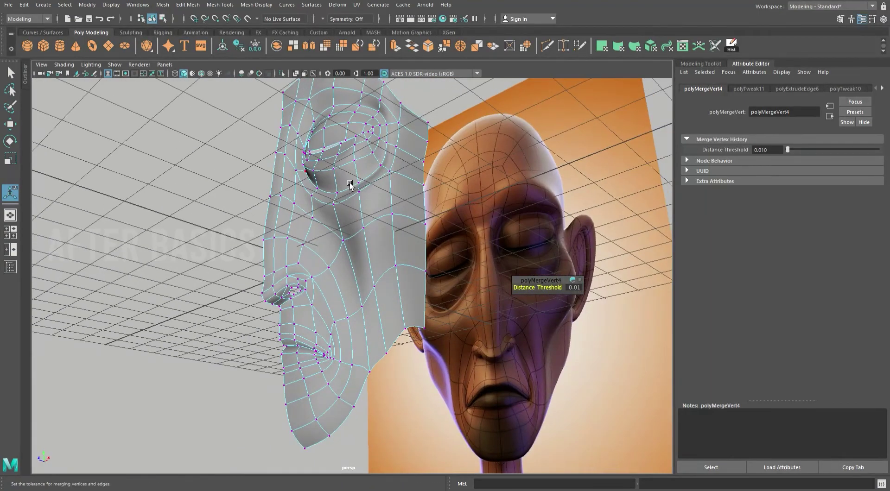
mouse_move(350, 184)
alt+mouse_down()
mouse_move(465, 207)
mouse_move(377, 214)
mouse_move(371, 193)
mouse_move(389, 189)
mouse_move(423, 278)
mouse_move(408, 260)
mouse_move(414, 243)
alt+mouse_up()
mouse_move(414, 243)
alt+right_down()
mouse_move(461, 304)
mouse_move(128, 181)
alt+right_up()
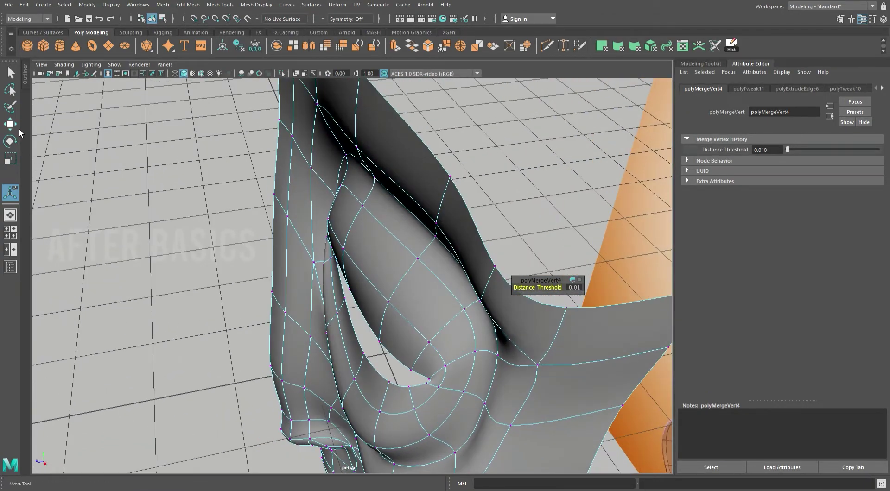
- Shift an edge near the eye to tidy the shape and inspect the mask
click(18, 129)
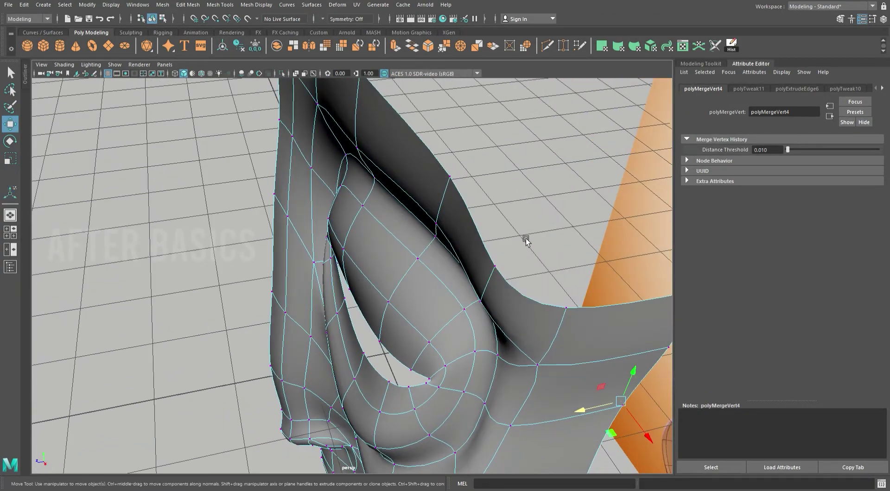
key(F10)
click(447, 214)
drag(457, 229, 444, 236)
alt+right_drag(444, 236, 408, 195)
alt+drag(408, 194, 385, 149)
alt+right_drag(385, 148, 372, 168)
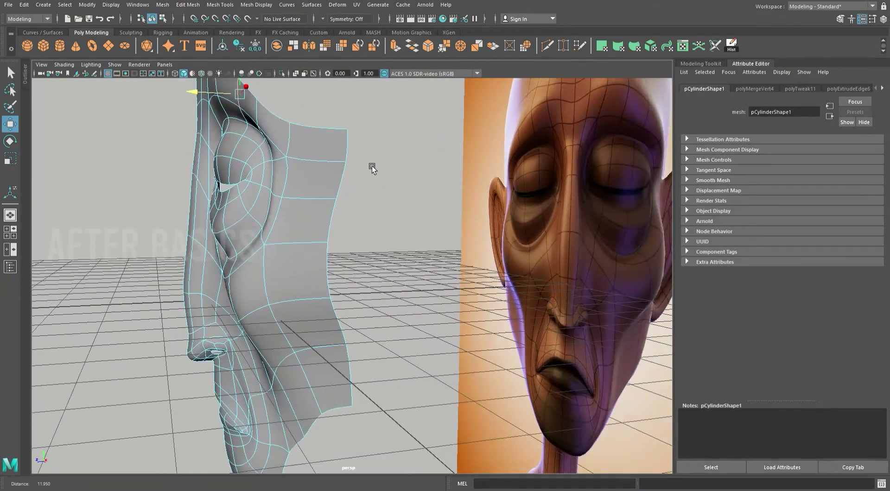
alt+drag(373, 168, 346, 165)
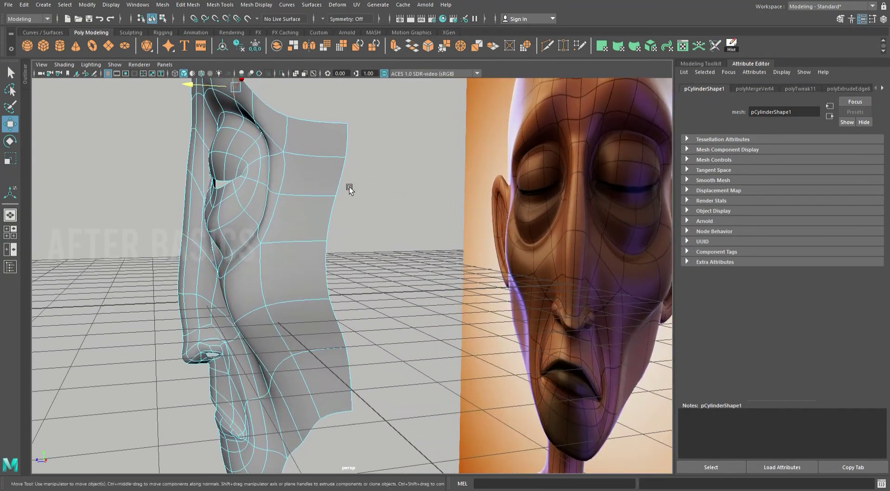
alt+right_drag(346, 165, 408, 196)
key(space)
key(space)
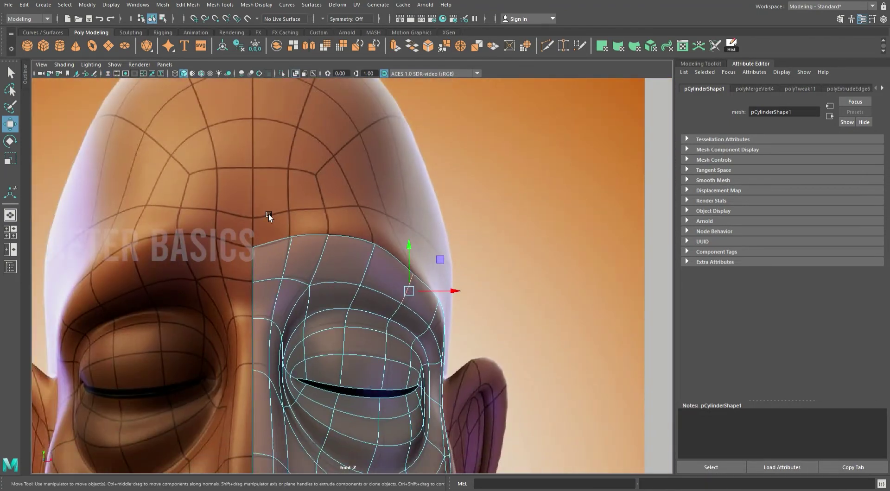
- Extrude the forehead edge beside the centre line upward into a new strip
click(282, 241)
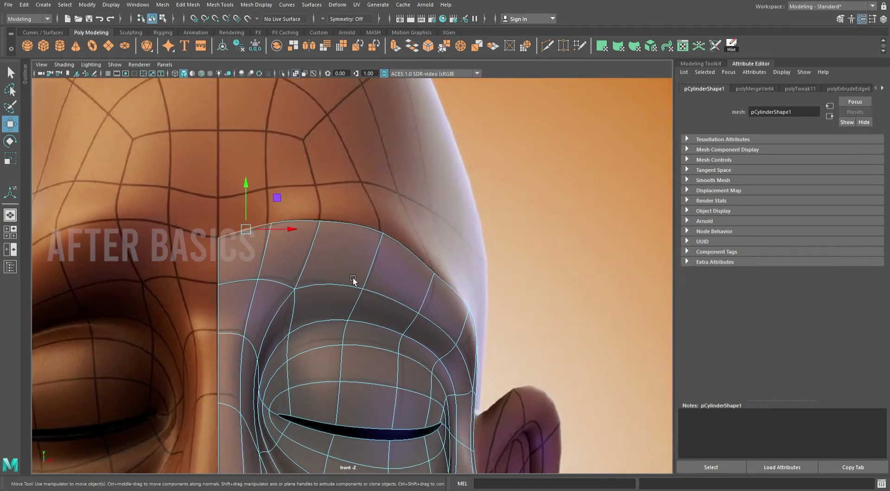
scroll(337, 257, up, 2)
click(379, 305)
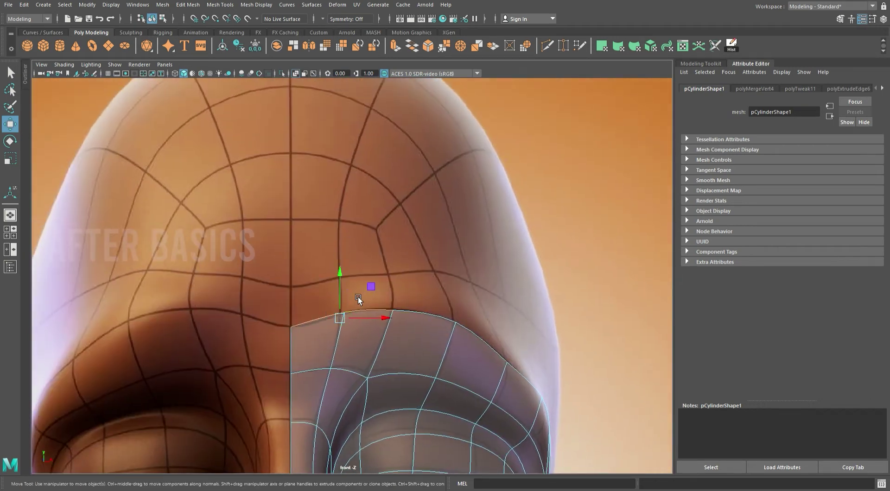
shift+drag(346, 281, 341, 179)
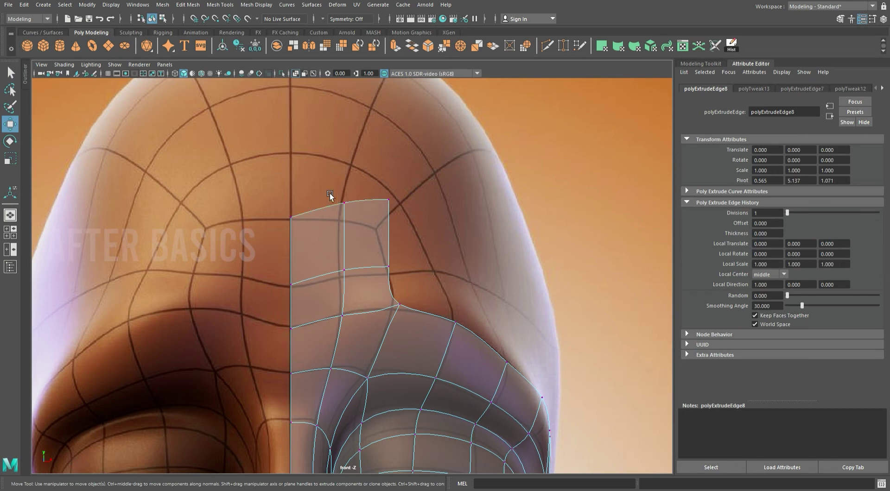
- Lower the top vertices of the new strip to follow the brow
key(F8)
click(390, 228)
click(355, 206)
key(F9)
drag(366, 200, 369, 224)
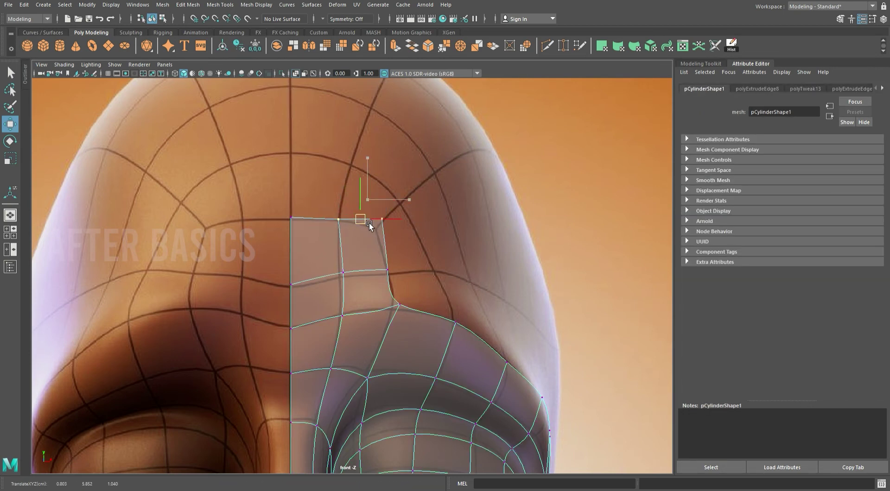
click(381, 219)
drag(390, 224, 384, 235)
- Adjust the centre-line forehead vertices and nudge the brow vertex above the eye upward
drag(362, 288, 354, 285)
drag(284, 261, 319, 301)
click(345, 276)
alt+middle_drag(382, 429, 357, 376)
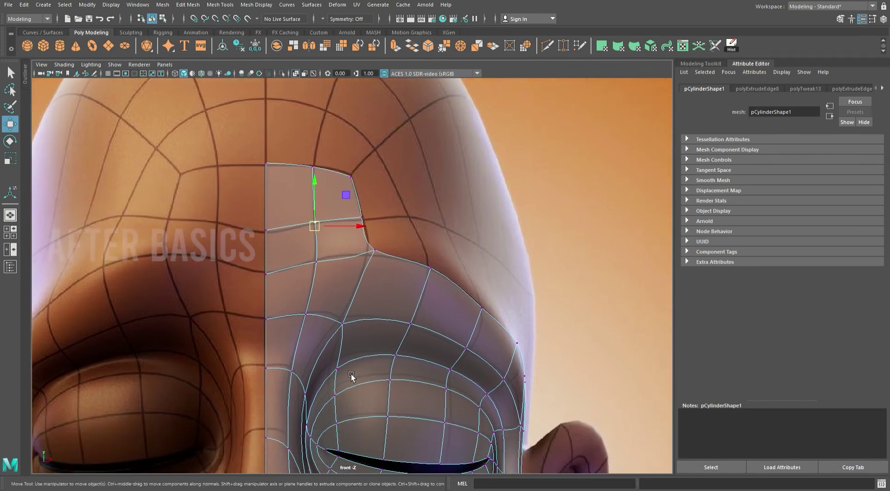
drag(340, 316, 351, 331)
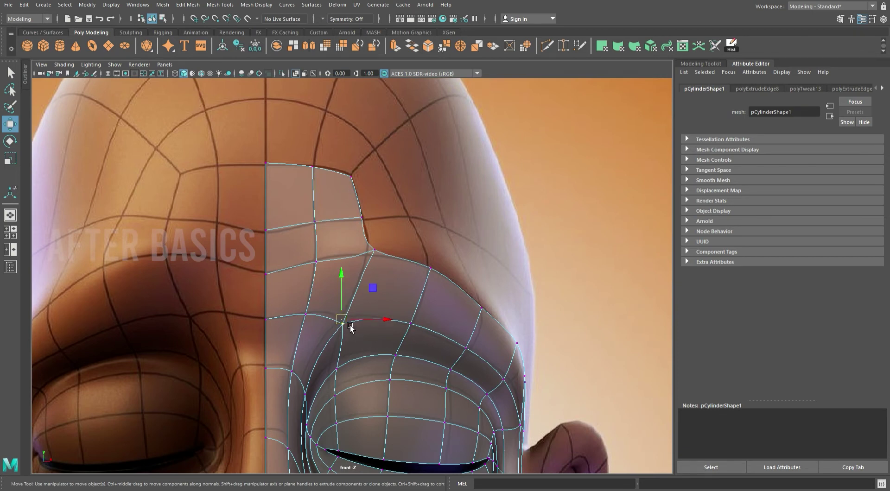
drag(349, 320, 347, 313)
click(317, 388)
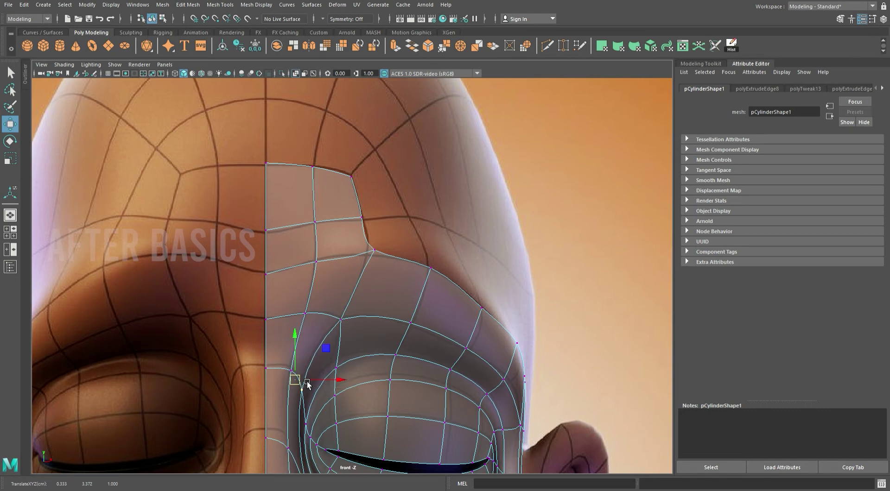
- Select an upper-eyelid face and turn on soft selection
key(F11)
click(419, 398)
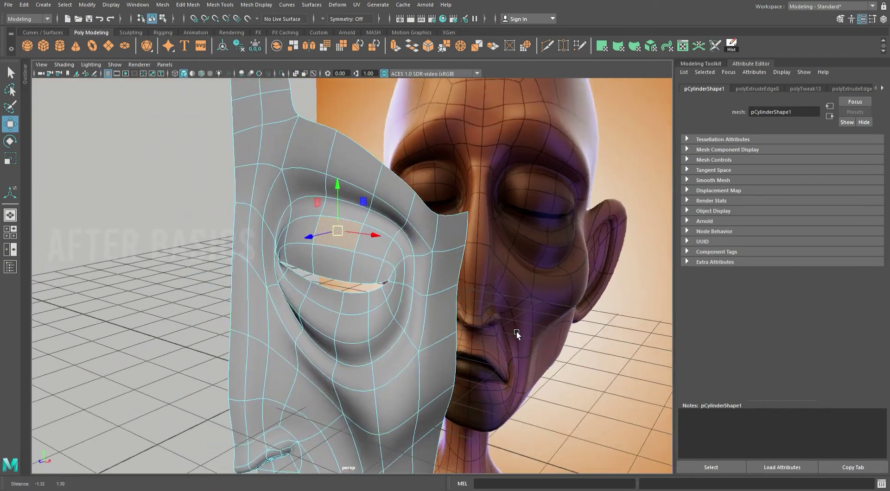
mouse_move(516, 332)
alt+mouse_down()
mouse_move(355, 453)
mouse_move(544, 327)
mouse_move(308, 418)
mouse_move(404, 381)
alt+mouse_up()
key(b)
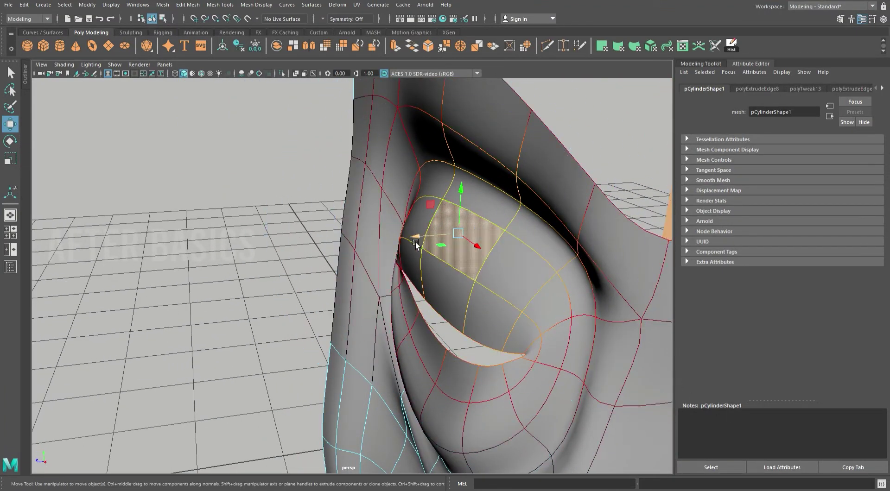
- Push the upper eyelid face sideways with soft selection, then slide it precisely with soft select off
mouse_move(419, 237)
mouse_down()
mouse_move(410, 241)
mouse_move(416, 255)
mouse_move(387, 280)
mouse_up()
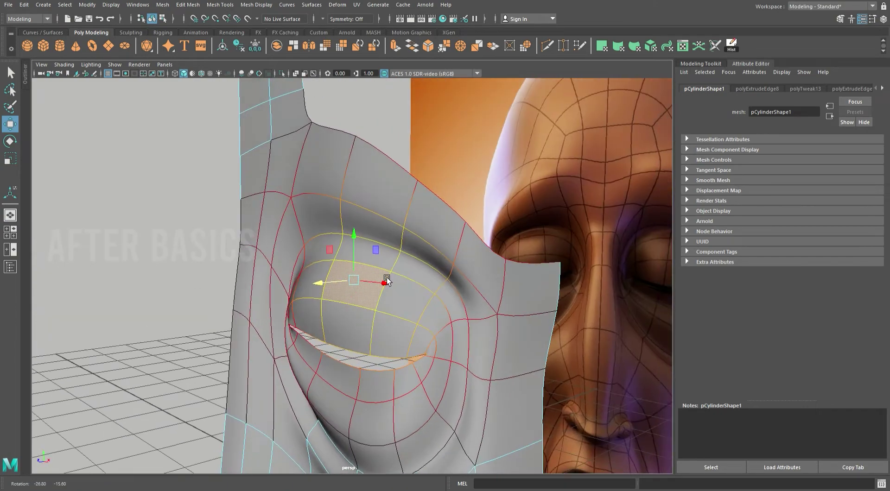
key(b)
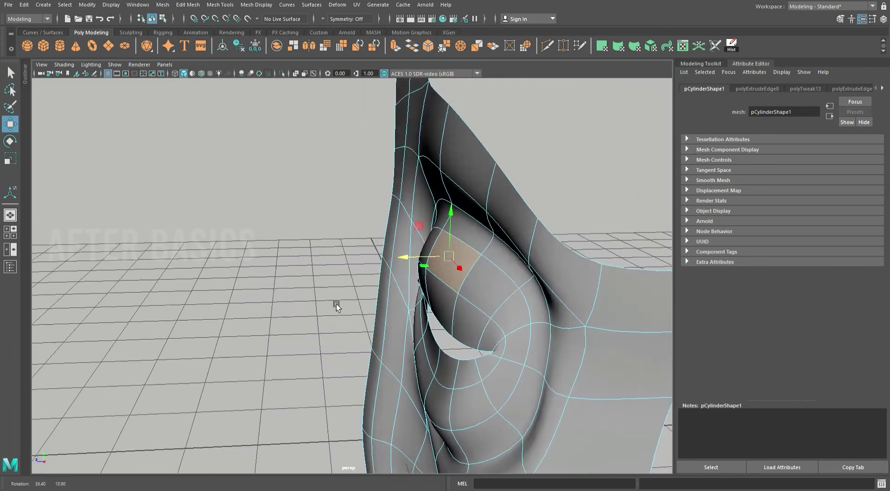
alt+drag(374, 296, 335, 304)
mouse_move(417, 259)
mouse_down()
mouse_move(408, 263)
mouse_move(396, 307)
mouse_move(426, 338)
mouse_up()
scroll(458, 364, up, 3)
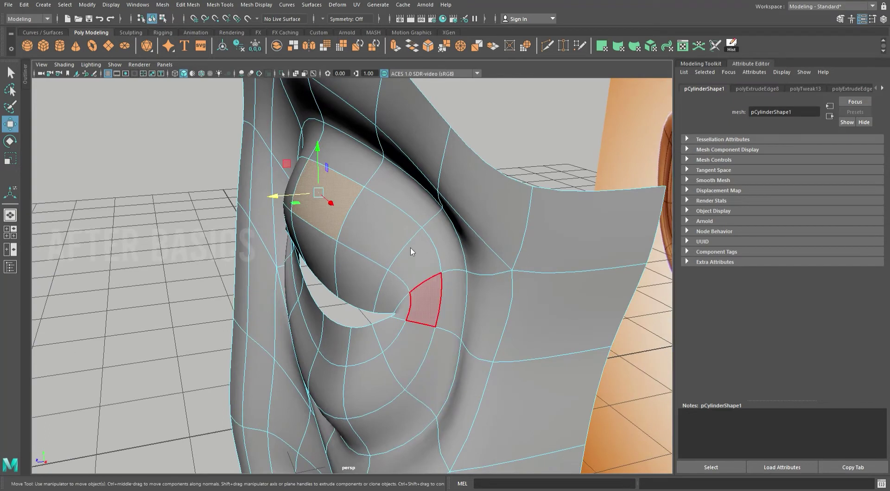
- Move the faces below and beside the eye opening to curl the lower lid inward
click(441, 308)
mouse_move(400, 308)
mouse_down()
mouse_move(411, 308)
mouse_move(371, 312)
mouse_move(630, 290)
mouse_move(457, 341)
mouse_move(455, 353)
mouse_up()
click(310, 368)
mouse_move(307, 368)
mouse_down()
mouse_move(348, 384)
mouse_move(325, 401)
mouse_up()
mouse_move(338, 369)
mouse_down()
mouse_move(338, 358)
mouse_move(344, 364)
mouse_move(328, 379)
mouse_up()
mouse_move(353, 348)
mouse_down()
mouse_move(262, 338)
mouse_move(445, 307)
mouse_move(433, 293)
mouse_move(441, 343)
mouse_move(489, 316)
mouse_up()
scroll(443, 309, up, 2)
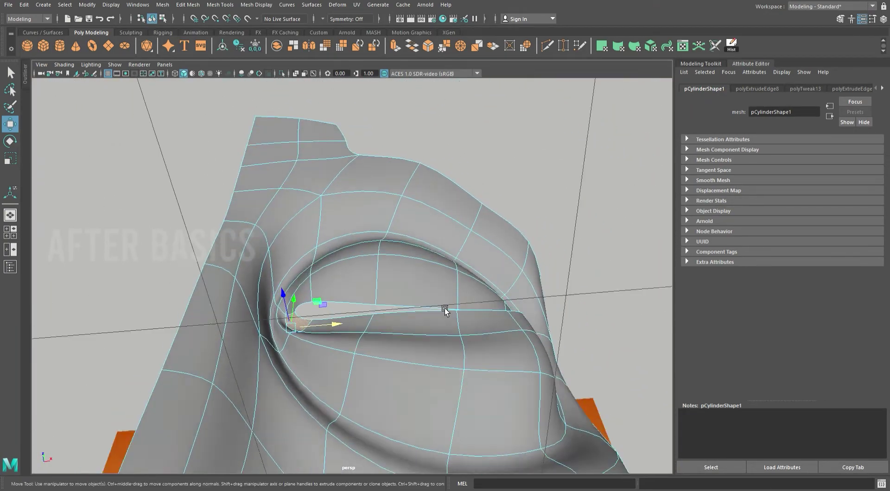
- Raise and nudge the eyelid vertices along the lid edge
scroll(359, 368, up, 2)
scroll(346, 345, up, 2)
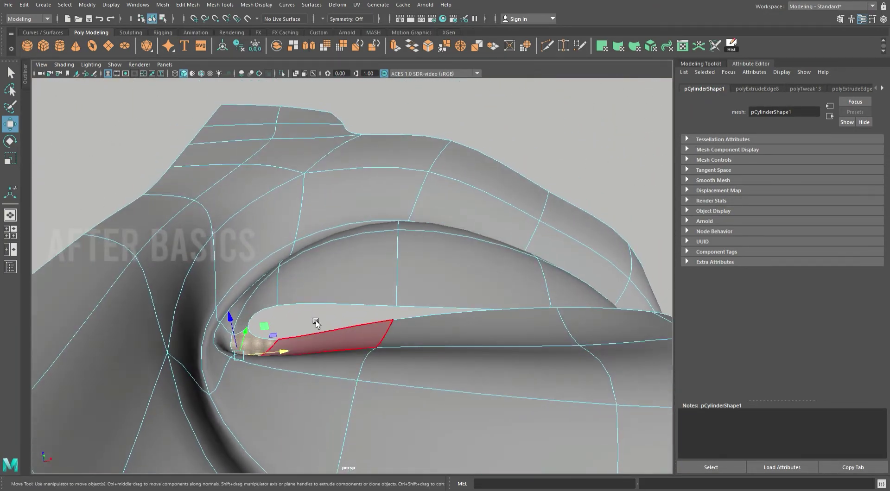
key(F9)
drag(266, 323, 247, 273)
click(414, 317)
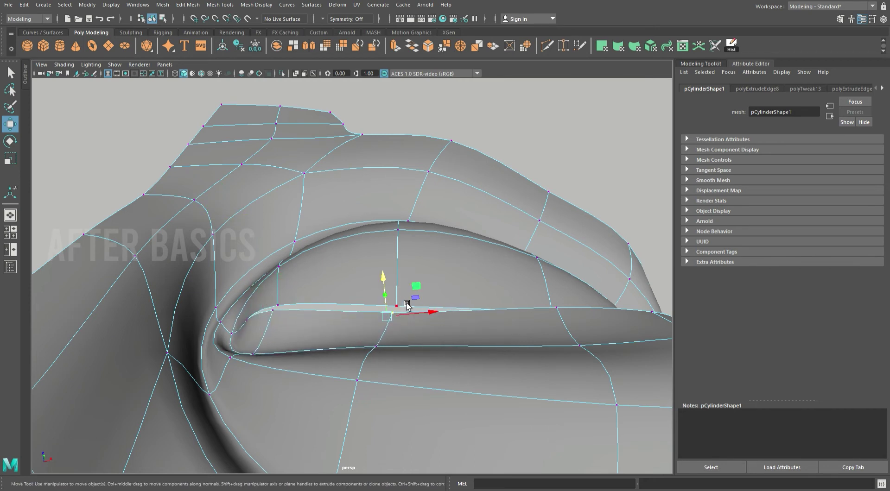
drag(384, 335, 393, 330)
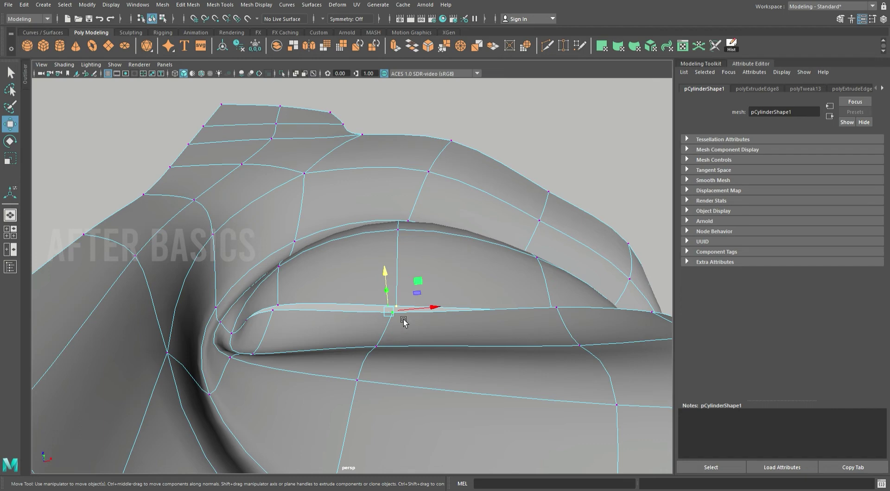
key(r)
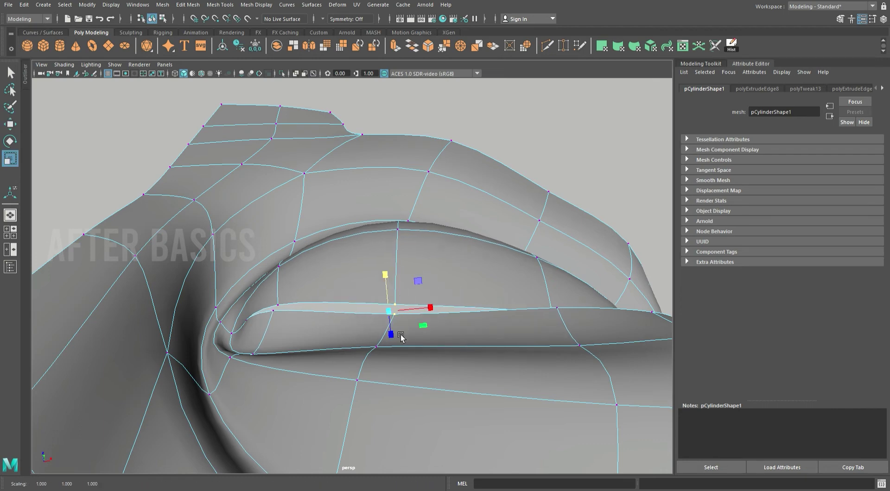
mouse_move(398, 298)
alt+mouse_down()
mouse_move(414, 320)
mouse_move(420, 358)
mouse_move(355, 345)
alt+mouse_up()
click(13, 131)
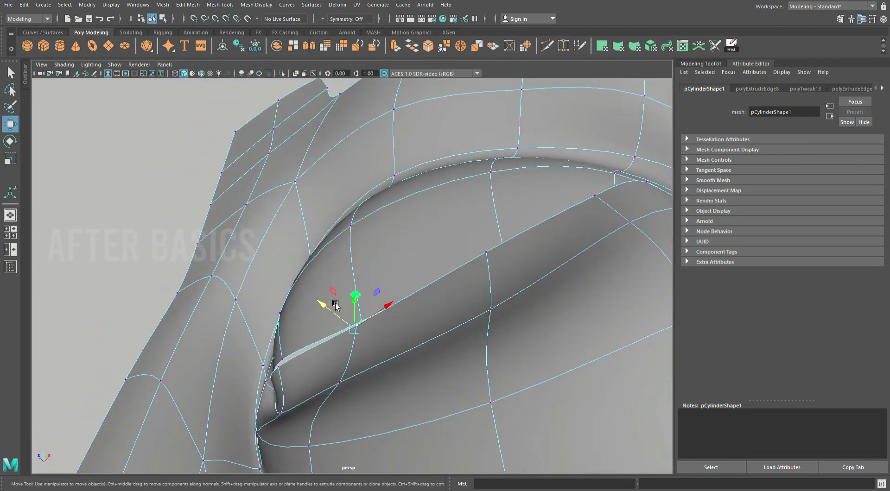
drag(336, 305, 298, 288)
- Scale the eye-opening loop flat to close the gap, undoing one extra scale
alt+drag(490, 236, 531, 272)
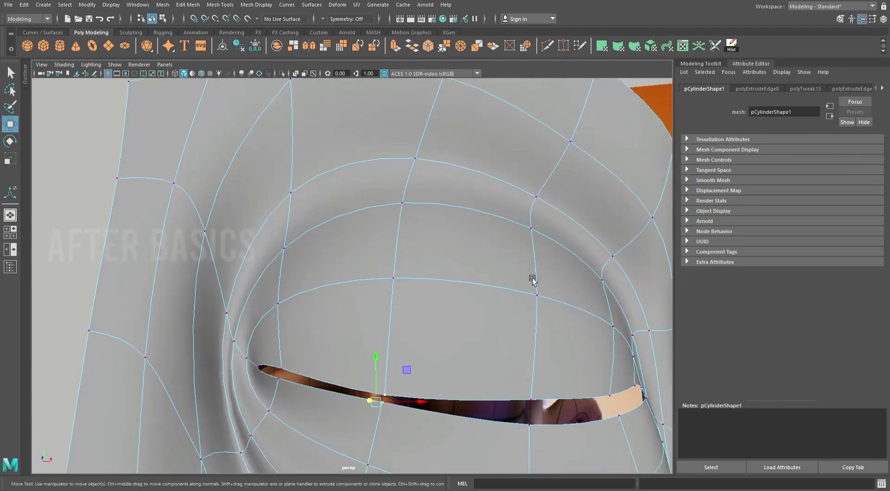
alt+drag(584, 419, 414, 365)
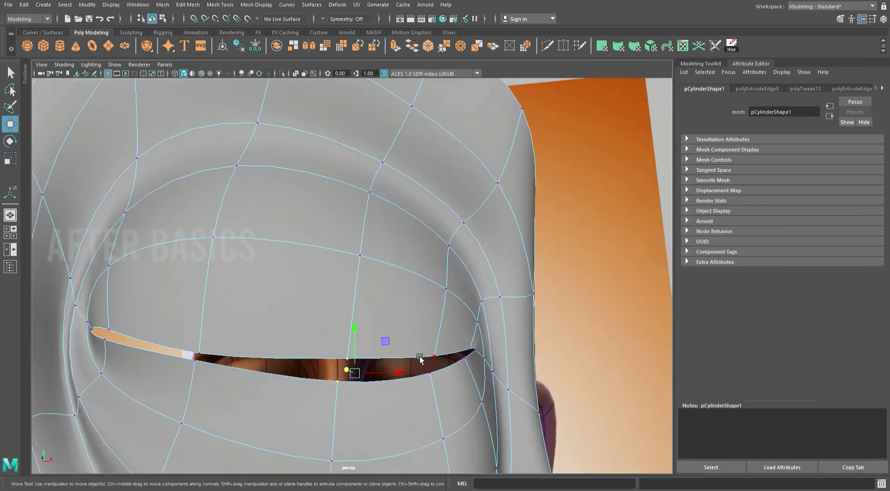
key(r)
drag(368, 405, 375, 327)
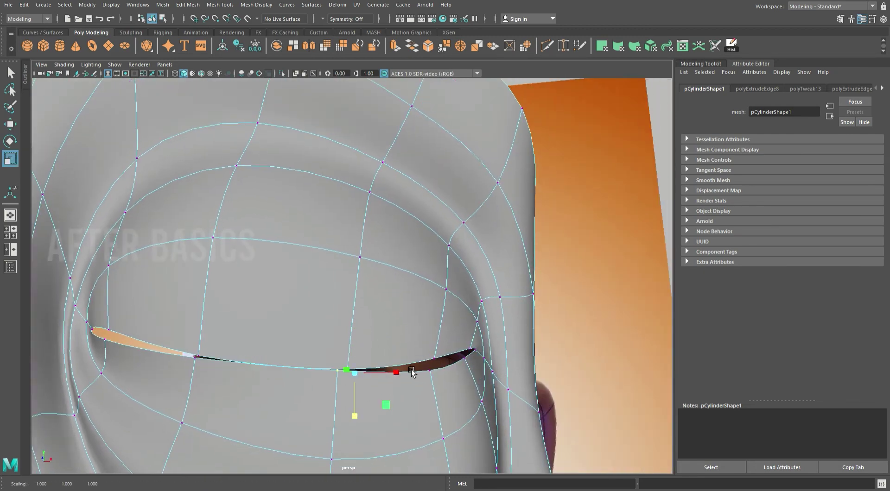
key(w)
mouse_move(391, 354)
alt+mouse_down()
mouse_move(392, 316)
mouse_move(348, 302)
alt+mouse_up()
key(r)
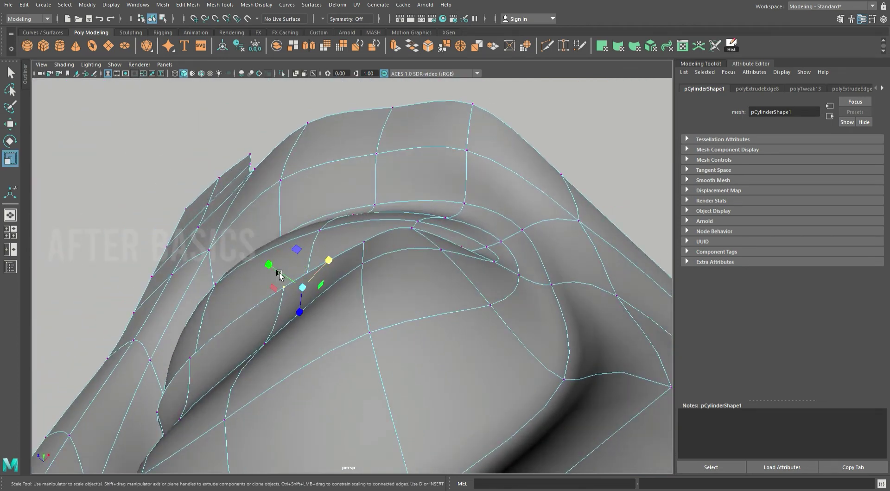
key(ctrl+z)
key(w)
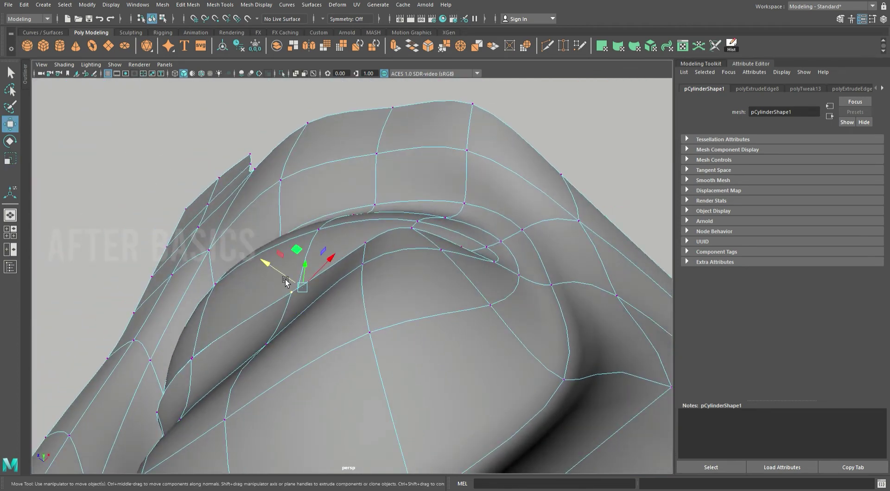
mouse_move(248, 253)
alt+mouse_down()
mouse_move(388, 298)
mouse_move(407, 332)
mouse_move(391, 352)
alt+mouse_up()
- Box-select the lid slit vertices and move the corner vertex to tighten the slit
mouse_move(421, 392)
mouse_down()
mouse_move(424, 384)
mouse_move(397, 384)
mouse_up()
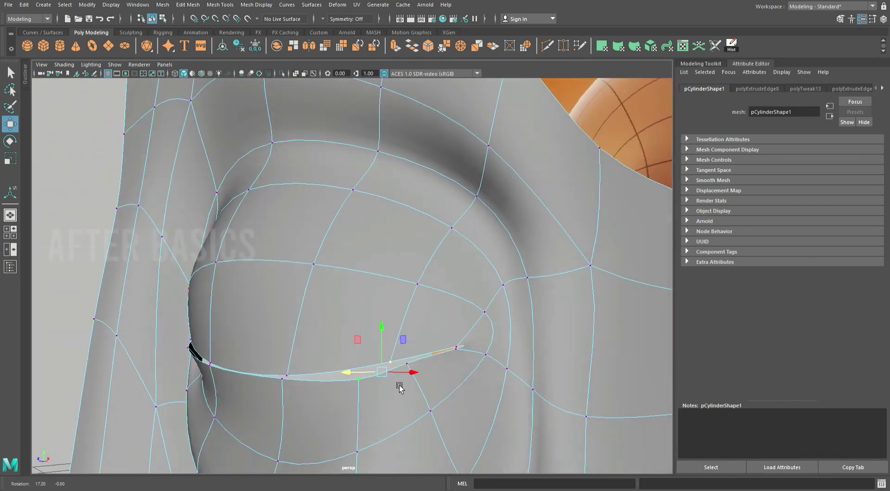
key(r)
mouse_move(394, 382)
alt+mouse_down()
mouse_move(397, 427)
mouse_move(385, 336)
mouse_move(365, 370)
alt+mouse_up()
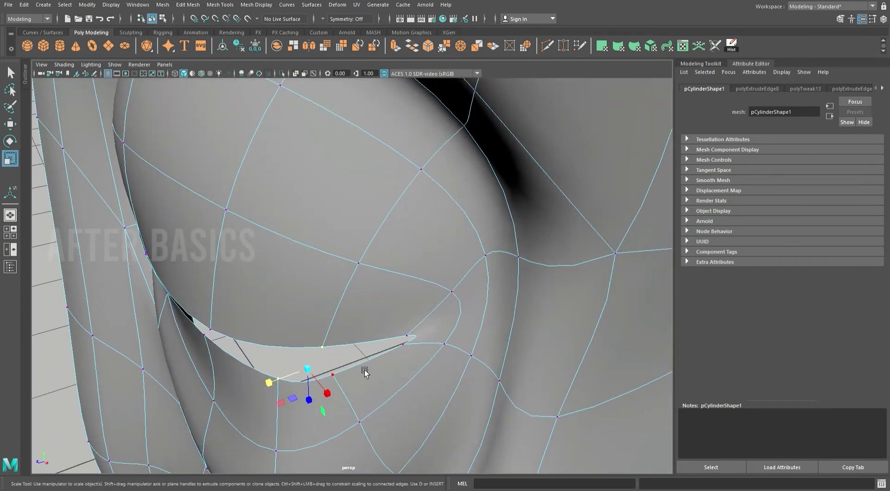
key(w)
mouse_move(315, 391)
mouse_down()
mouse_move(303, 398)
mouse_move(290, 371)
mouse_move(246, 372)
mouse_move(287, 362)
mouse_move(349, 364)
mouse_up()
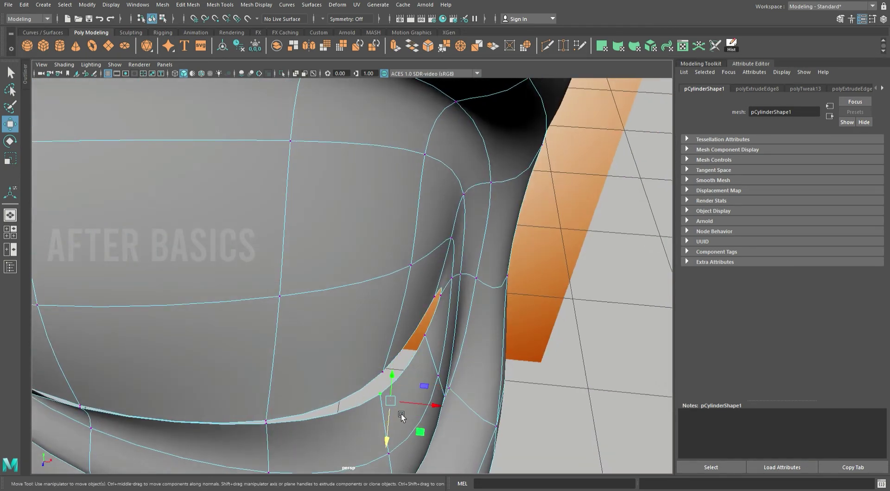
alt+drag(401, 409, 399, 355)
click(392, 369)
click(415, 357)
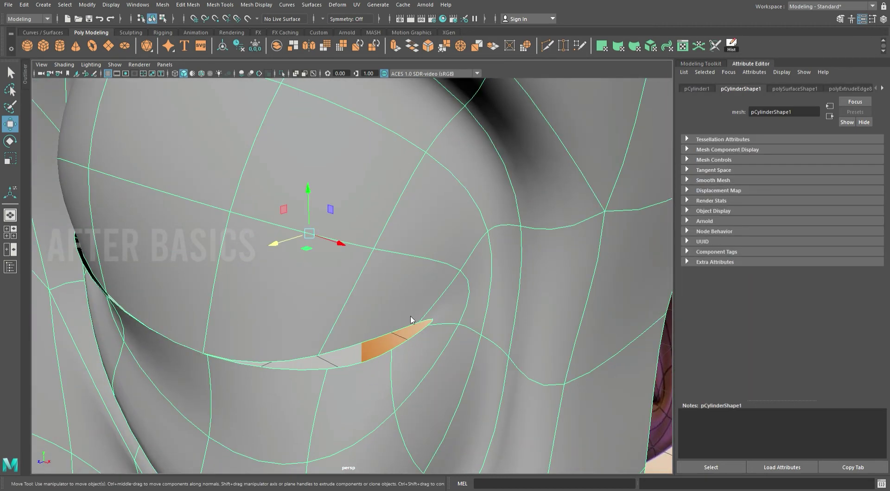
- Shift the slit vertices along one axis and slide the corner vertices left
key(F9)
mouse_move(407, 357)
alt+mouse_down()
mouse_move(378, 322)
mouse_move(216, 289)
alt+mouse_up()
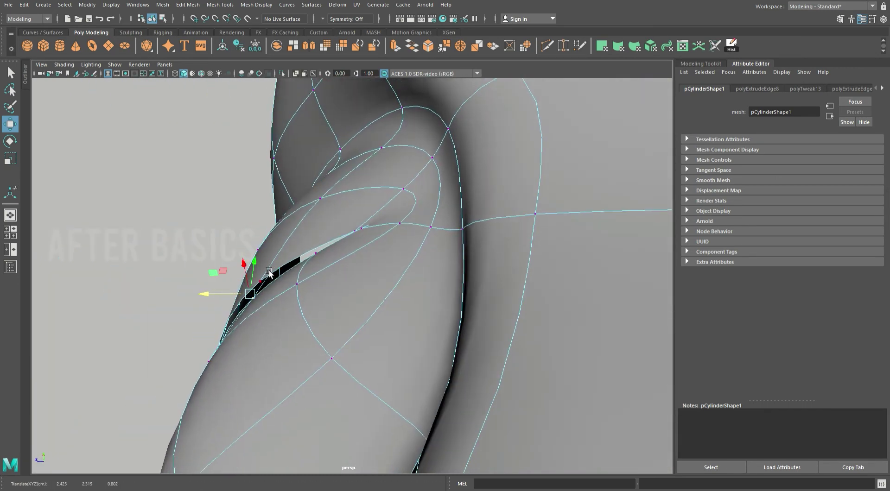
alt+drag(280, 272, 329, 253)
mouse_move(340, 192)
mouse_down()
mouse_move(352, 188)
mouse_move(397, 311)
mouse_move(447, 384)
mouse_up()
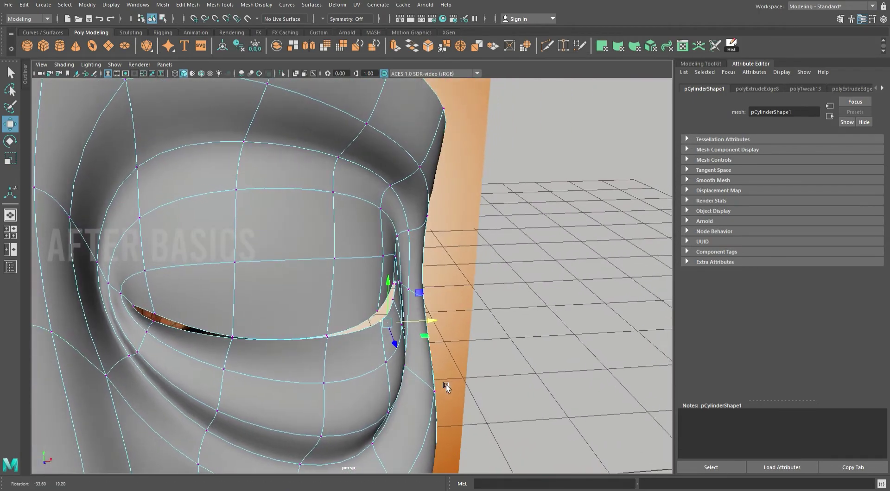
drag(442, 330, 427, 325)
key(space)
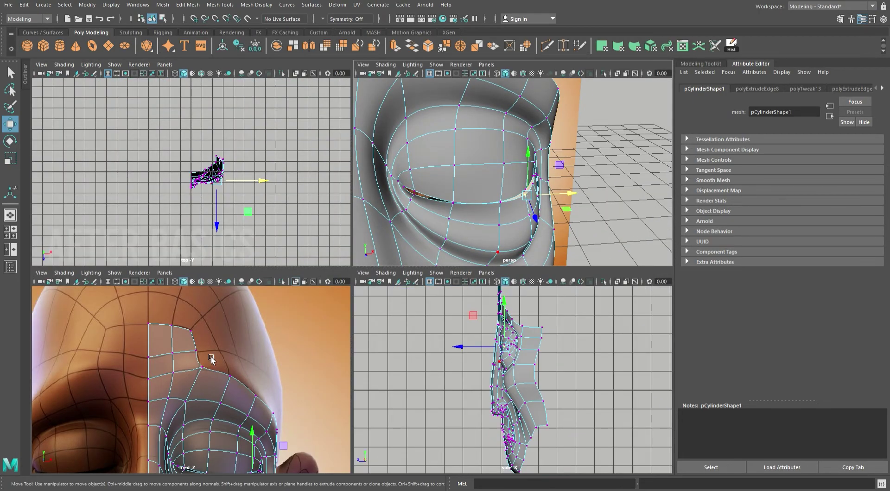
- In front view, lower and raise vertices along the eye slit to match the reference
key(space)
scroll(403, 412, up, 3)
scroll(404, 412, up, 5)
mouse_move(404, 412)
alt+middle_down()
mouse_move(404, 278)
mouse_move(324, 212)
alt+middle_up()
mouse_move(368, 270)
mouse_down()
mouse_move(375, 299)
mouse_move(381, 293)
mouse_up()
drag(421, 272, 426, 264)
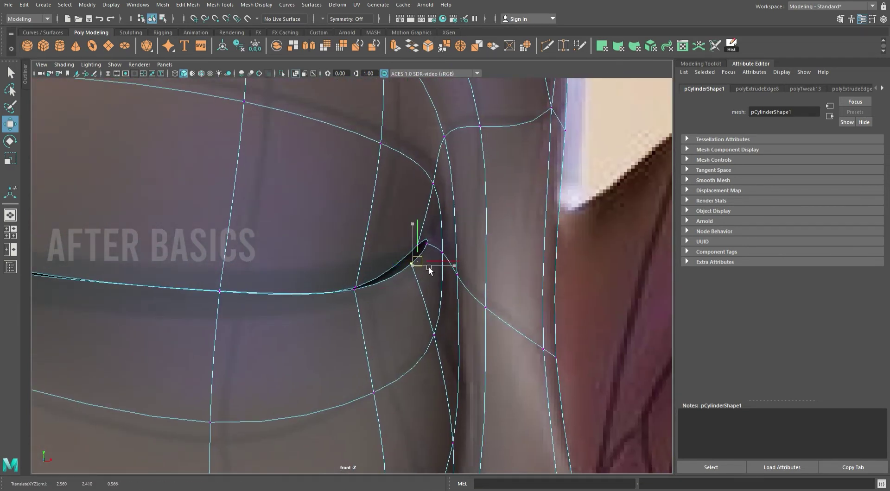
- Pull another slit vertex down to close the remaining gap
scroll(427, 261, down, 5)
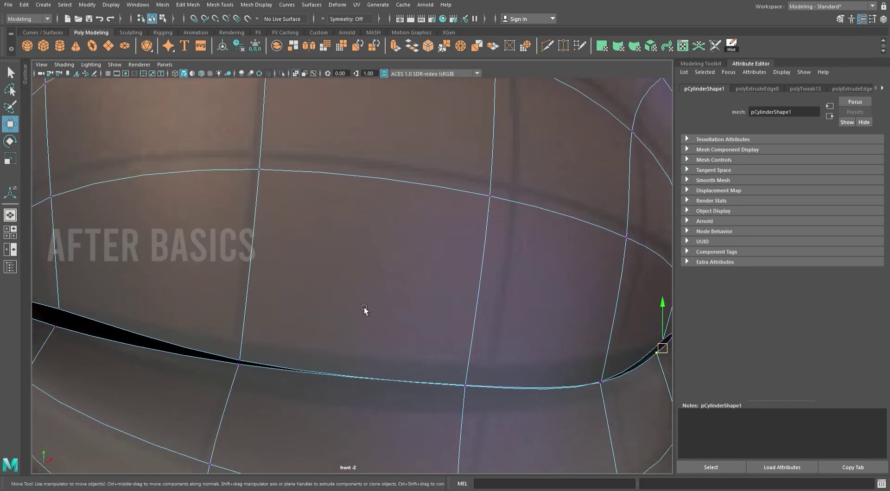
scroll(363, 309, up, 2)
drag(291, 316, 284, 315)
click(278, 320)
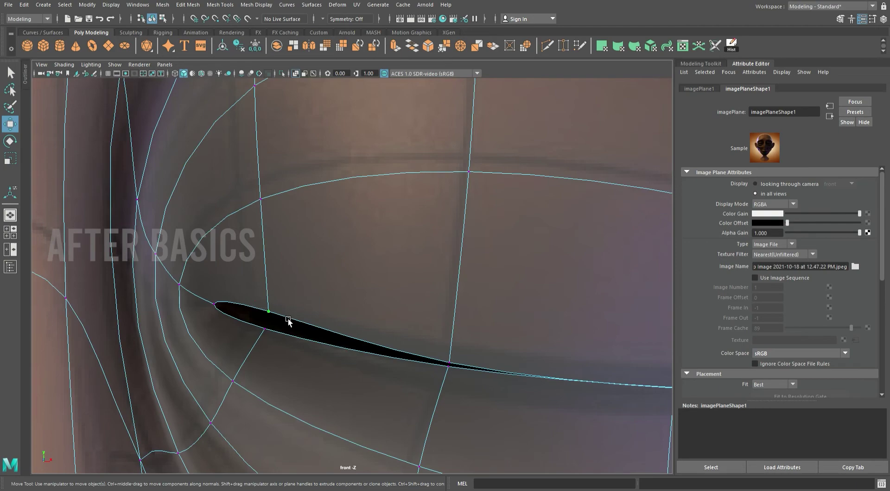
click(288, 319)
middle_drag(288, 319, 271, 326)
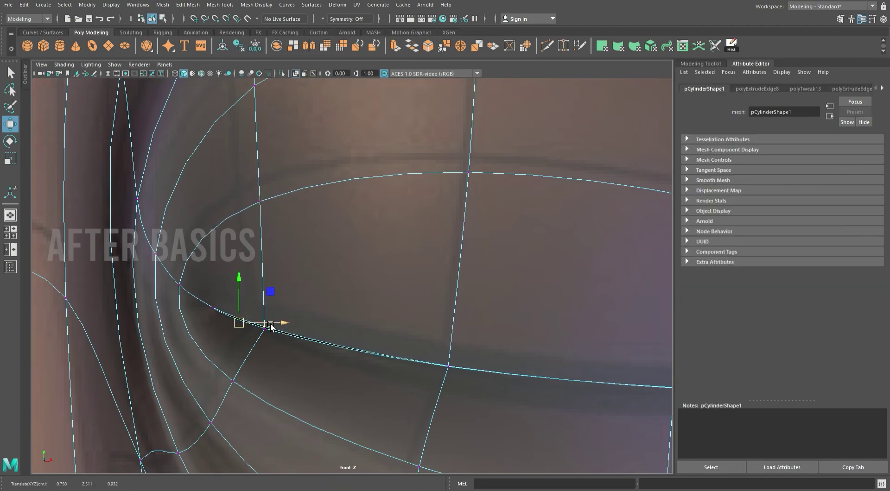
scroll(272, 326, down, 5)
key(space)
key(space)
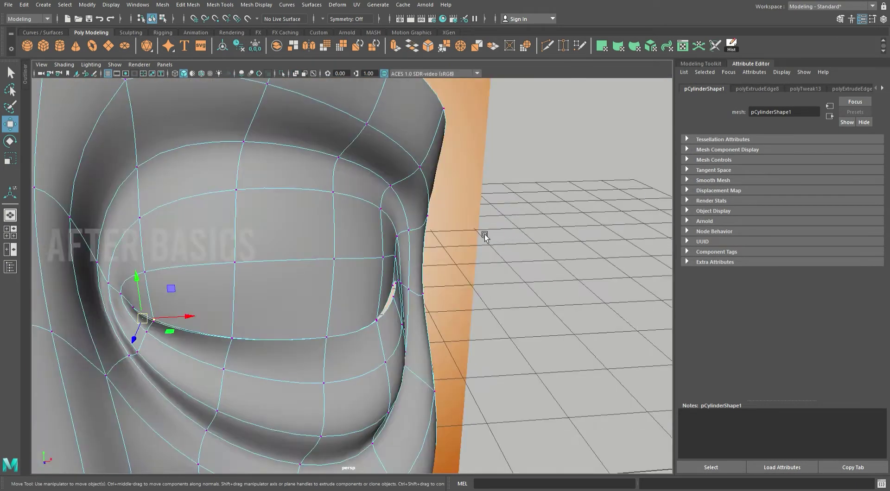
- Slide several eye-rim vertices along X in perspective view to refine the socket
alt+drag(484, 237, 416, 361)
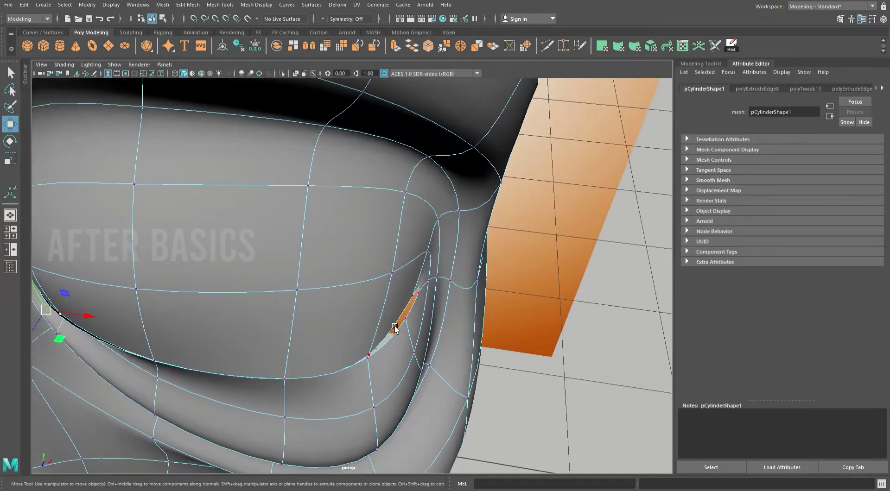
mouse_move(394, 328)
alt+mouse_down()
mouse_move(373, 289)
mouse_move(256, 285)
mouse_move(329, 302)
mouse_move(405, 266)
mouse_move(370, 296)
mouse_move(340, 298)
mouse_move(431, 344)
mouse_move(386, 314)
mouse_move(344, 324)
mouse_move(477, 354)
mouse_move(480, 284)
alt+mouse_up()
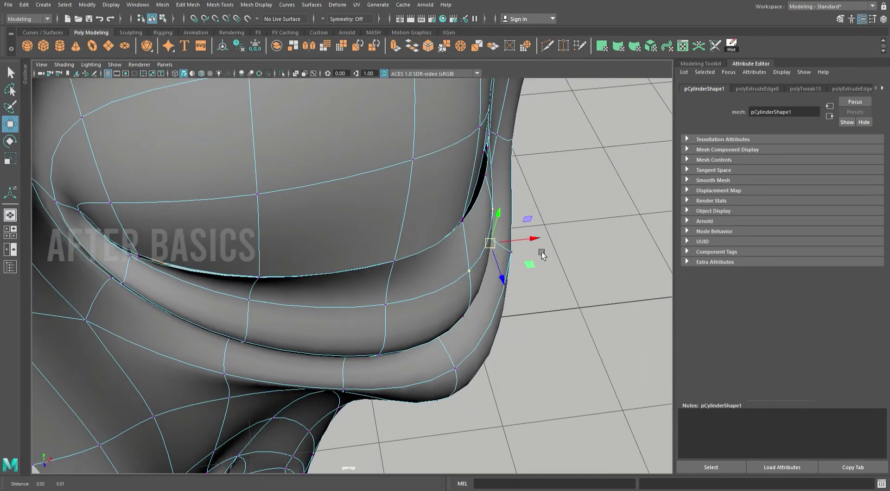
alt+drag(551, 251, 490, 324)
drag(458, 276, 429, 298)
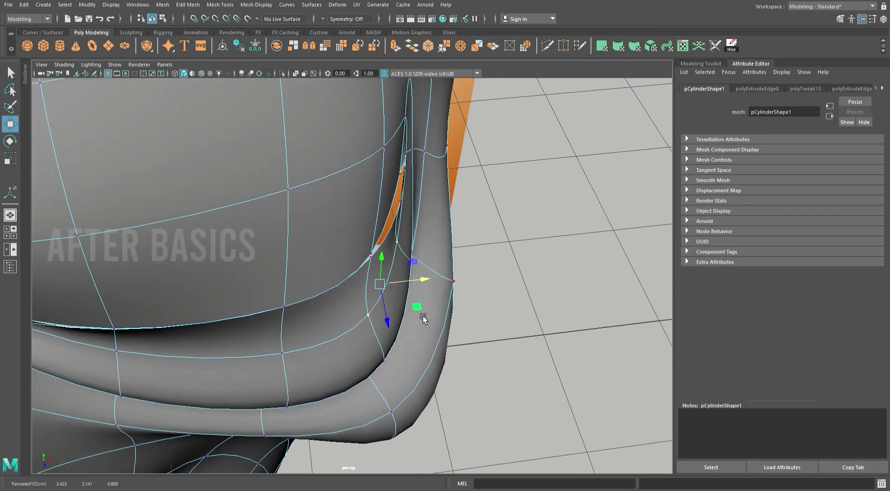
mouse_move(400, 330)
mouse_down()
mouse_move(391, 300)
mouse_move(426, 309)
mouse_move(368, 290)
mouse_move(383, 342)
mouse_move(577, 375)
mouse_move(313, 350)
mouse_up()
mouse_move(398, 337)
alt+mouse_down()
mouse_move(389, 349)
mouse_move(362, 308)
mouse_move(471, 224)
mouse_move(449, 230)
mouse_move(527, 265)
alt+mouse_up()
mouse_move(446, 233)
mouse_down()
mouse_move(471, 235)
mouse_move(444, 235)
mouse_up()
click(394, 282)
drag(425, 287, 393, 282)
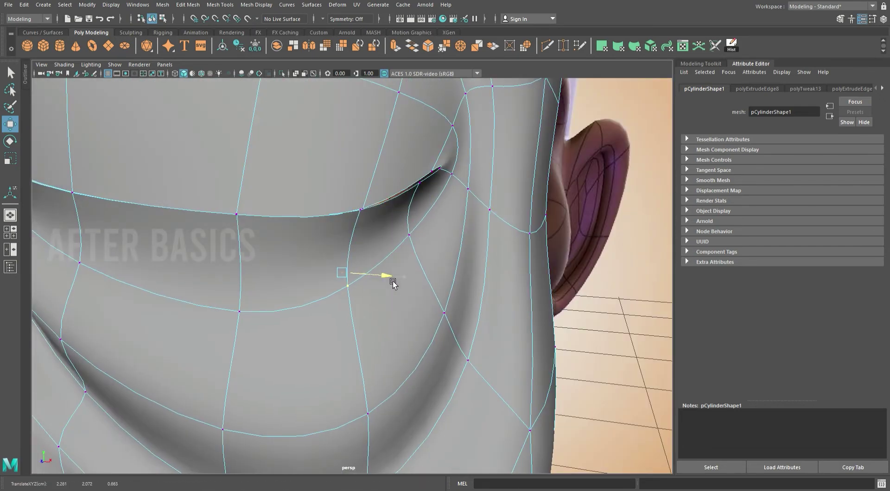
click(469, 185)
mouse_move(474, 174)
alt+mouse_down()
mouse_move(487, 307)
mouse_move(458, 351)
alt+mouse_up()
drag(538, 266, 524, 261)
- Select the half-face mesh and display it in the four-view layout
mouse_move(487, 286)
alt+mouse_down()
mouse_move(328, 336)
mouse_move(314, 285)
mouse_move(337, 300)
alt+mouse_up()
alt+drag(507, 213, 439, 411)
mouse_move(310, 338)
alt+right_down()
mouse_move(484, 369)
mouse_move(402, 407)
alt+right_up()
mouse_move(402, 407)
alt+mouse_down()
mouse_move(87, 232)
mouse_move(471, 341)
alt+mouse_up()
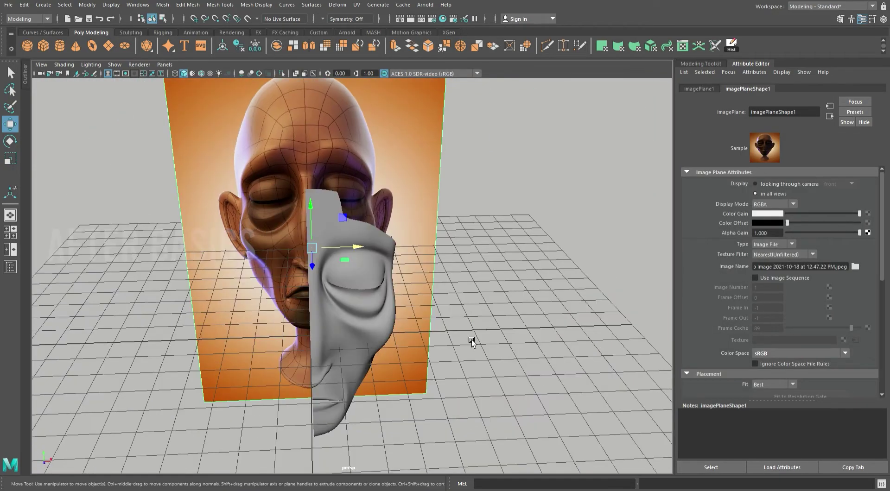
click(386, 263)
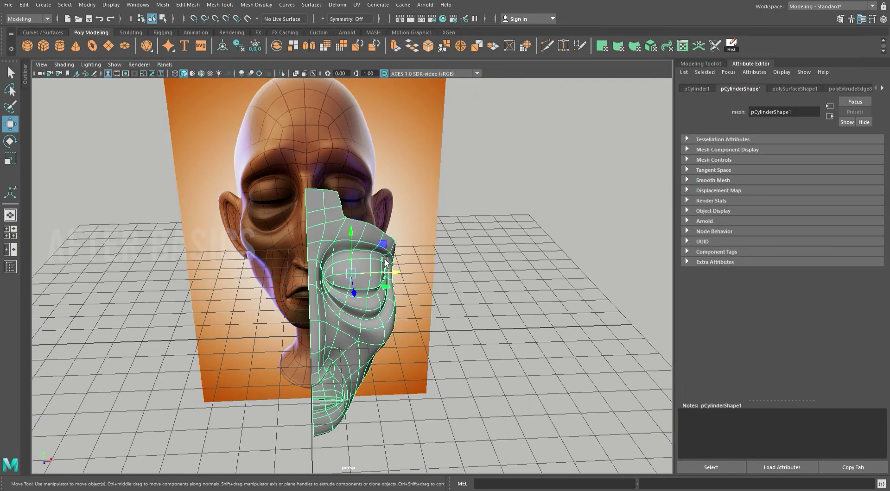
mouse_move(468, 271)
alt+mouse_down()
mouse_move(435, 282)
mouse_move(483, 315)
mouse_move(536, 332)
mouse_move(456, 318)
mouse_move(538, 266)
mouse_move(532, 280)
mouse_move(468, 278)
mouse_move(471, 266)
mouse_move(390, 246)
alt+mouse_up()
alt+right_drag(390, 245, 391, 305)
key(space)
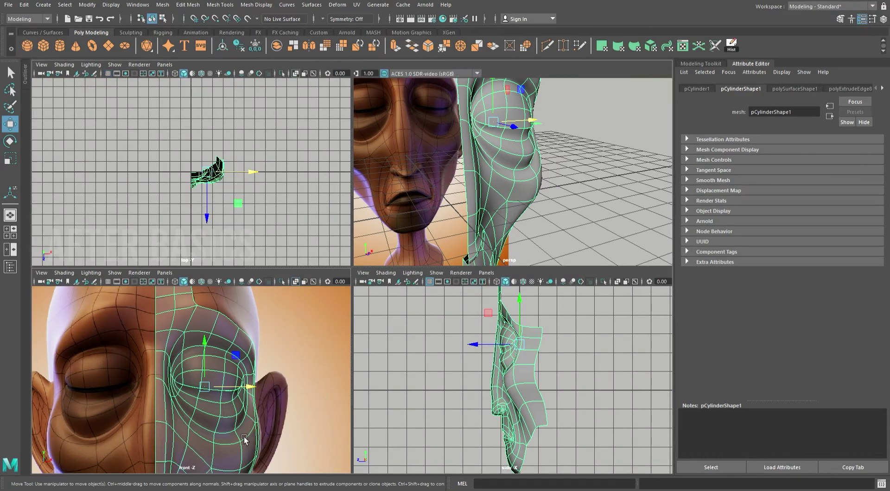
- Zoom in on the eye region and select an edge along the eye-socket crease in edge mode
key(space)
alt+right_drag(340, 308, 385, 308)
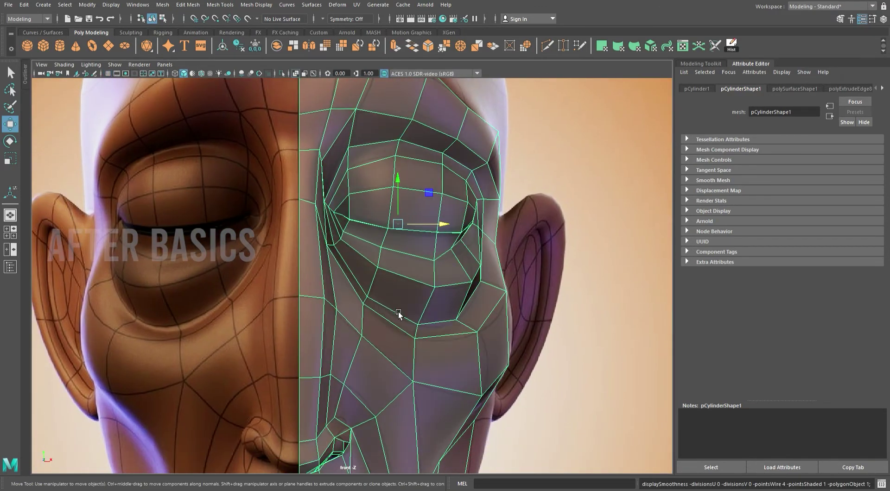
key(space)
key(space)
mouse_move(528, 204)
alt+mouse_down()
mouse_move(448, 243)
mouse_move(363, 233)
alt+mouse_up()
right_drag(375, 205, 301, 230)
click(361, 200)
alt+drag(443, 225, 350, 220)
alt+drag(390, 257, 463, 232)
- Move the crease points up and back to refine the eye fold, then reselect the half-face mesh
key(3)
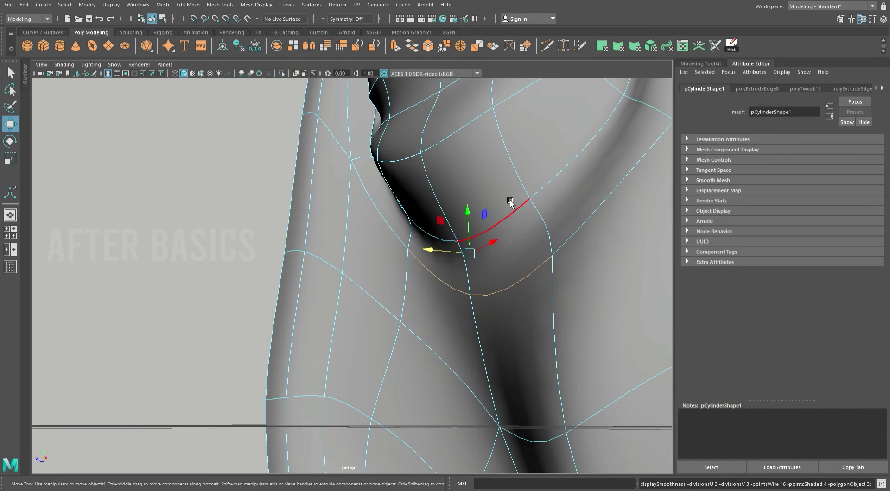
scroll(510, 203, down, 5)
mouse_move(512, 199)
alt+mouse_down()
mouse_move(543, 239)
mouse_move(413, 235)
mouse_move(352, 263)
mouse_move(337, 257)
alt+mouse_up()
key(ctrl+z)
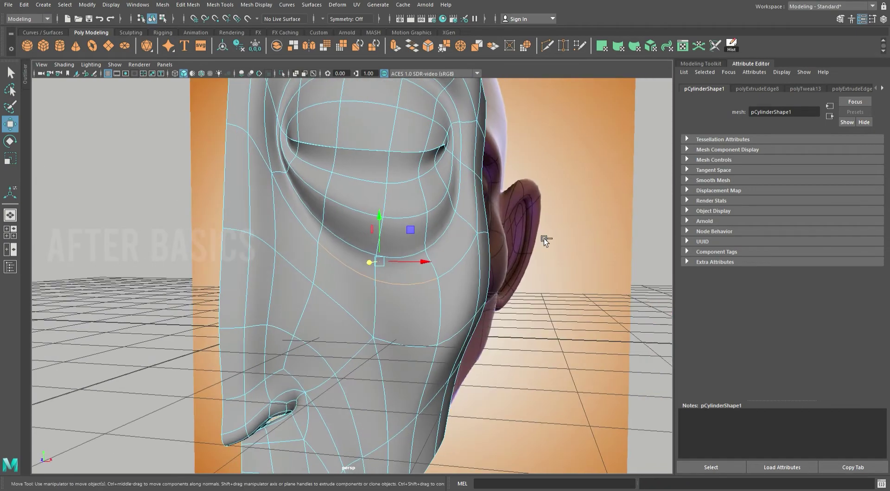
drag(377, 224, 376, 214)
mouse_move(338, 252)
mouse_down()
mouse_move(325, 253)
mouse_move(433, 245)
mouse_move(463, 274)
mouse_move(451, 282)
mouse_move(356, 193)
mouse_move(342, 213)
mouse_move(394, 275)
mouse_move(366, 212)
mouse_up()
click(430, 260)
click(441, 287)
key(space)
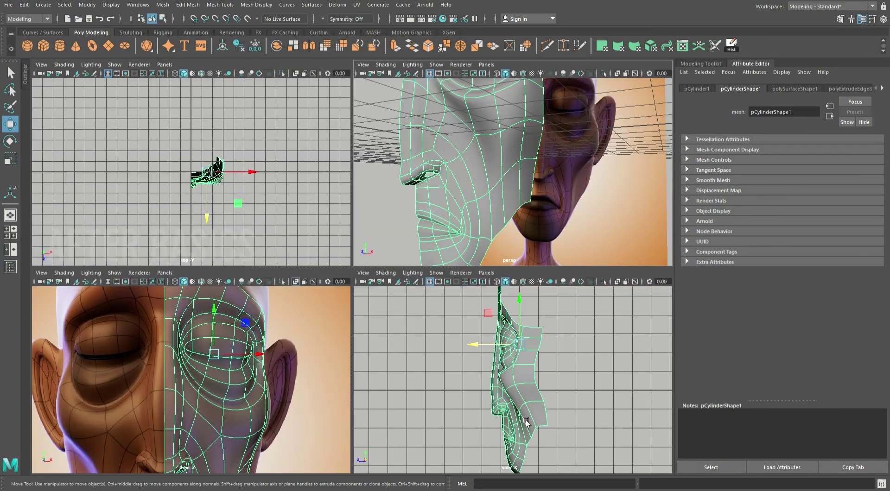
key(space)
- Select the chin edge and the adjoining edges along the jaw border
alt+middle_drag(444, 279, 433, 236)
click(440, 255)
click(361, 371)
shift+click(390, 343)
shift+click(418, 307)
key(space)
key(space)
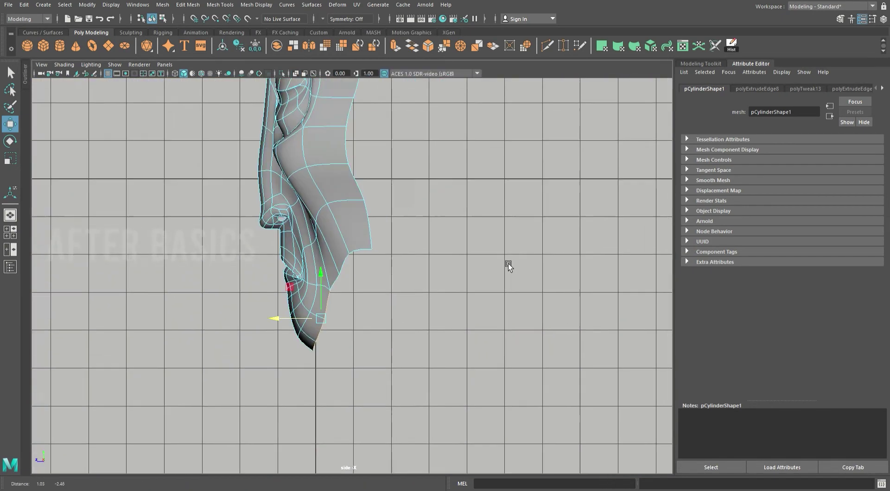
- Extrude the selected jaw edges back and upward into new strips of faces under the jaw
scroll(397, 354, up, 3)
shift+drag(261, 277, 314, 284)
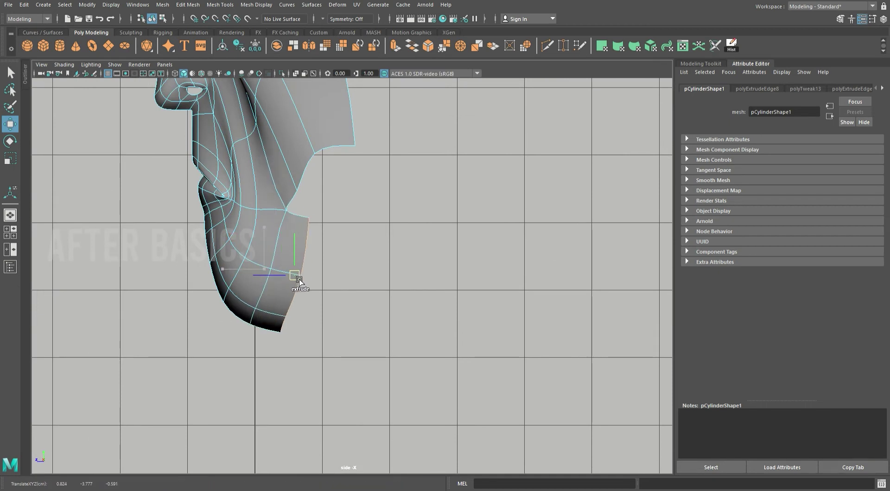
shift+drag(312, 277, 403, 238)
scroll(418, 248, down, 3)
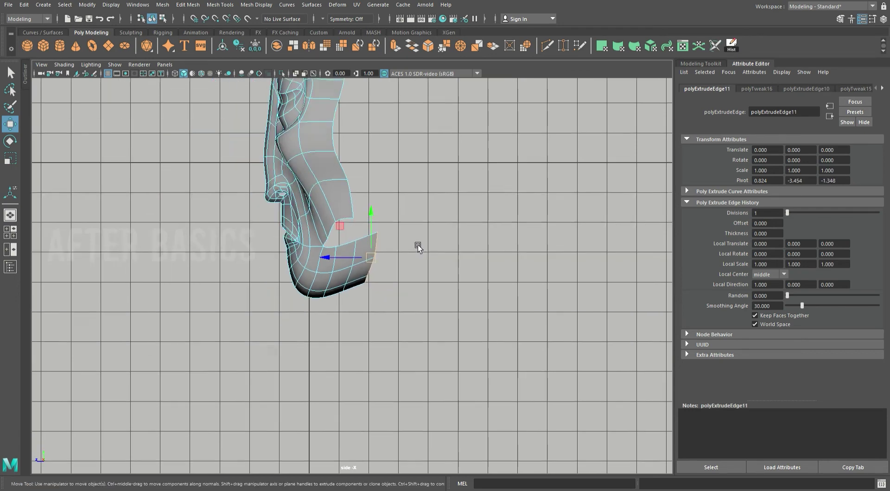
alt+middle_drag(418, 245, 455, 309)
scroll(464, 343, up, 3)
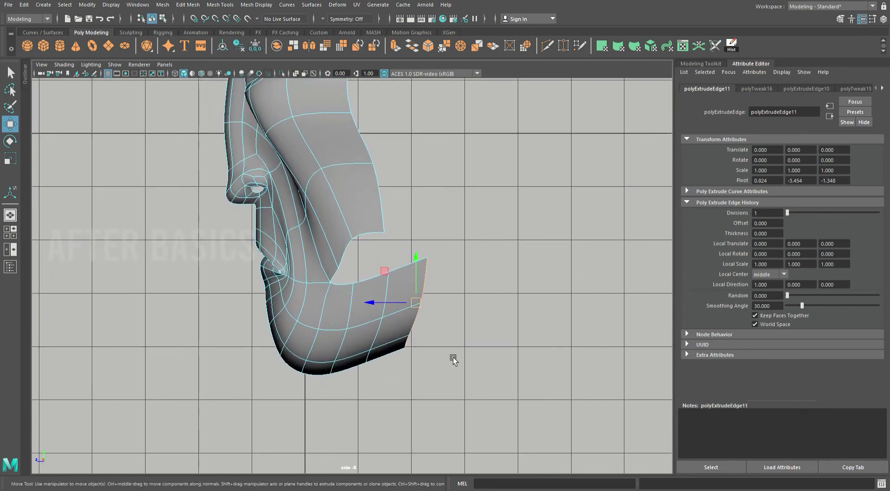
scroll(453, 360, up, 3)
click(341, 244)
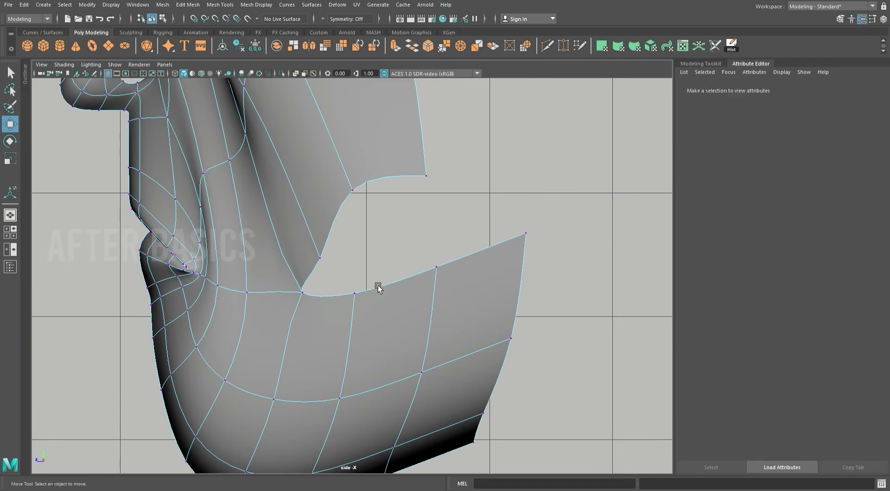
- Target Weld the jaw extension's top corner vertices onto the cheek edge to close the gap
click(356, 284)
shift+right_drag(362, 279, 338, 273)
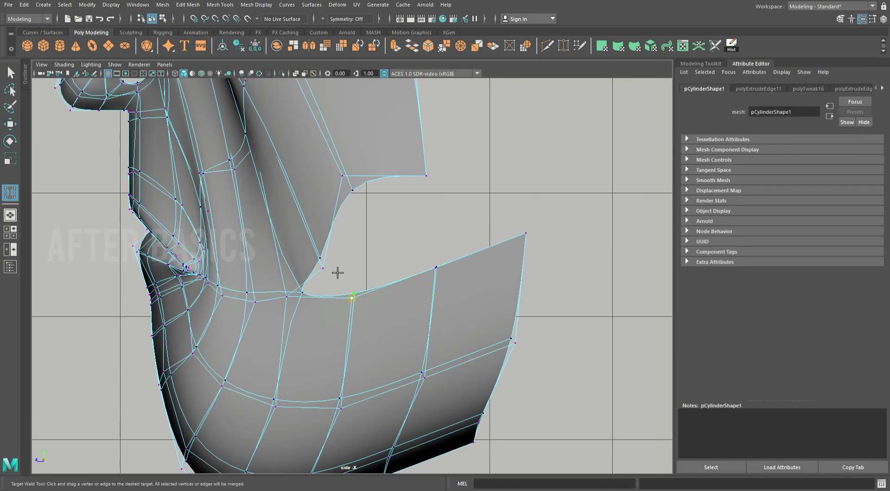
drag(432, 263, 343, 176)
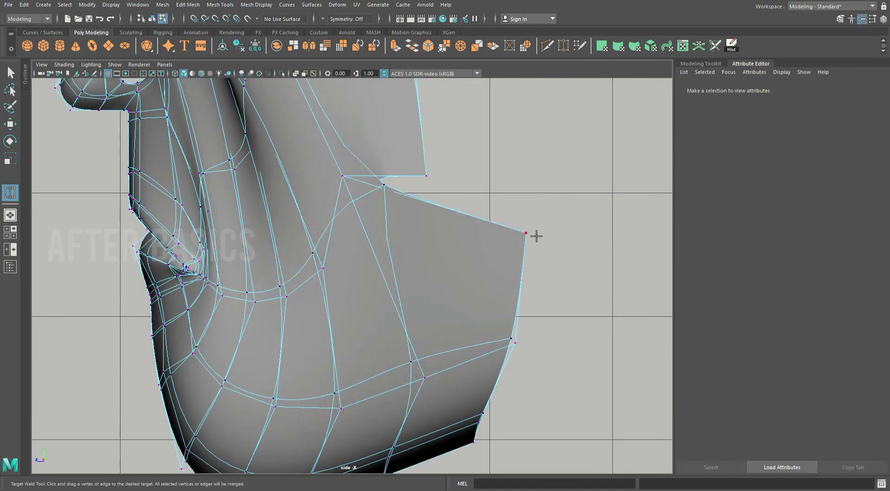
drag(439, 174, 427, 175)
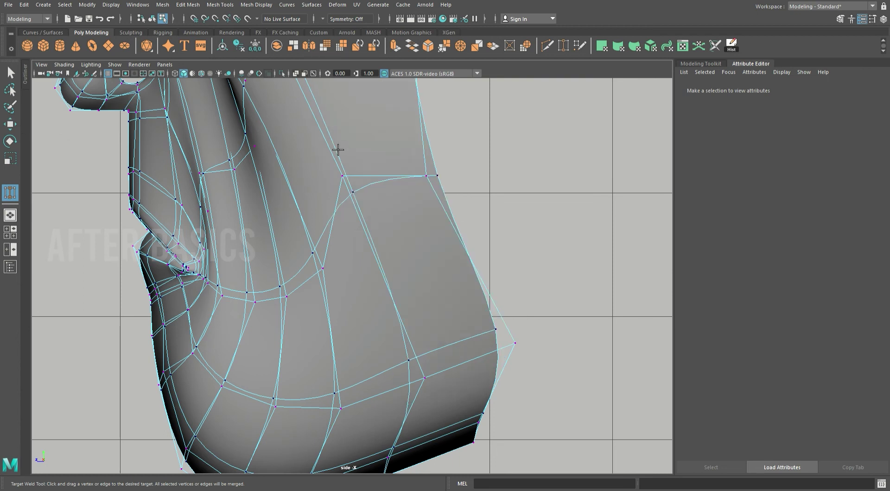
- Pull jaw-extension vertices down to even out the lower jaw edge loops
key(w)
drag(342, 149, 499, 243)
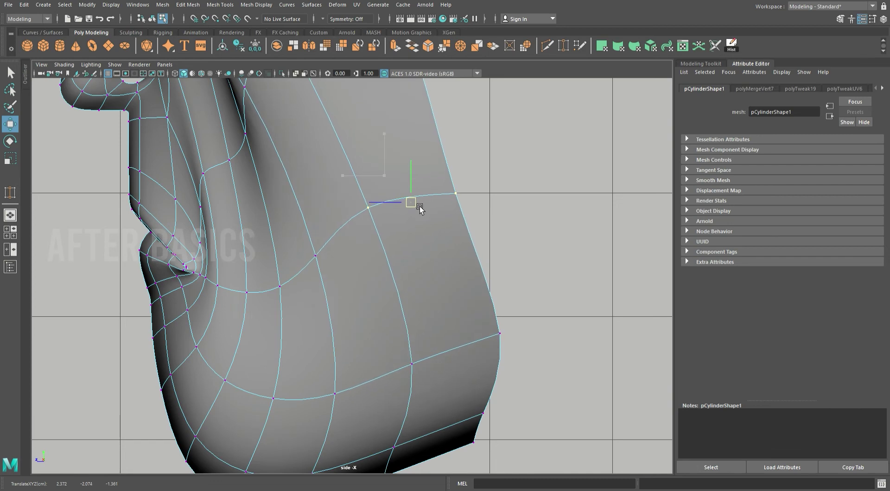
middle_drag(419, 208, 332, 265)
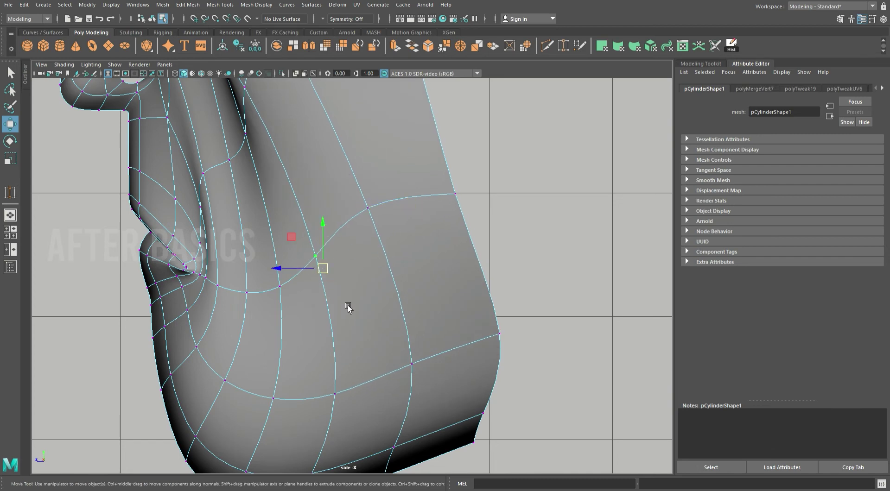
alt+middle_drag(409, 319, 435, 211)
drag(393, 244, 599, 316)
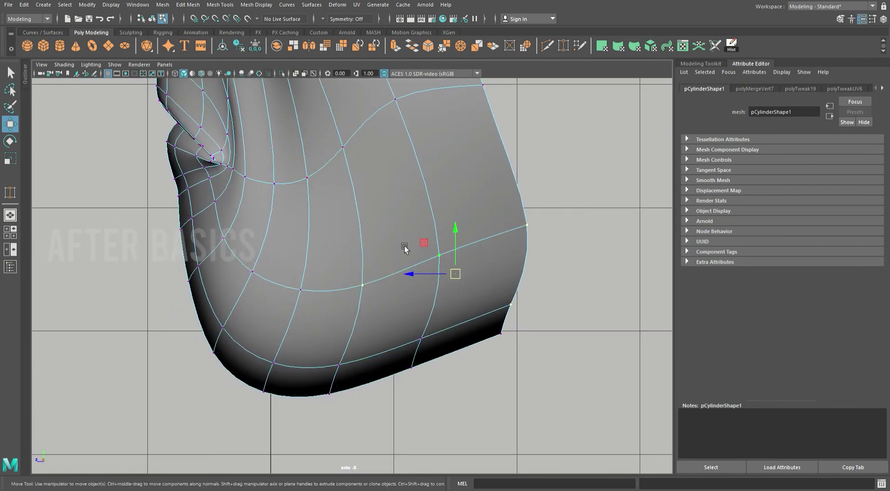
drag(361, 258, 655, 451)
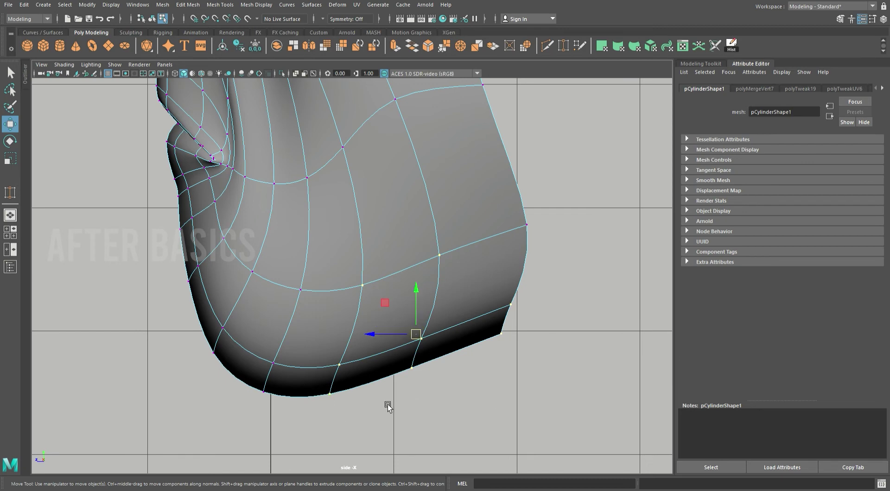
scroll(417, 305, down, 5)
scroll(415, 273, down, 2)
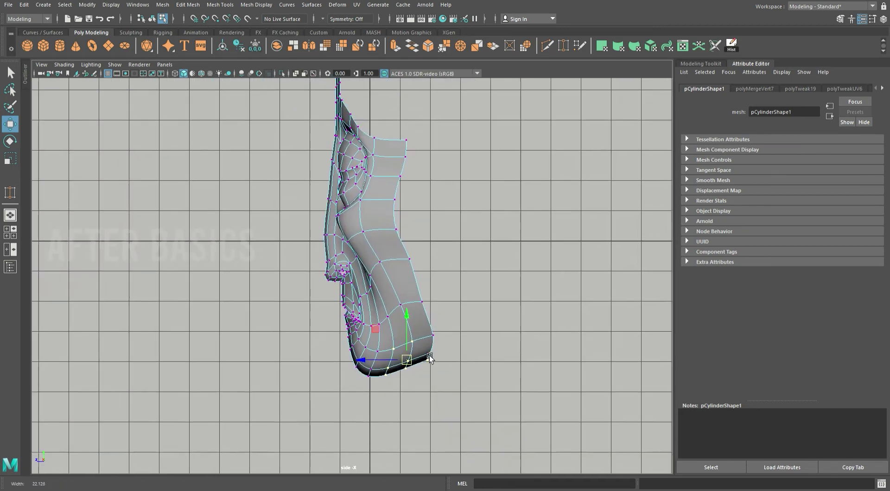
key(space)
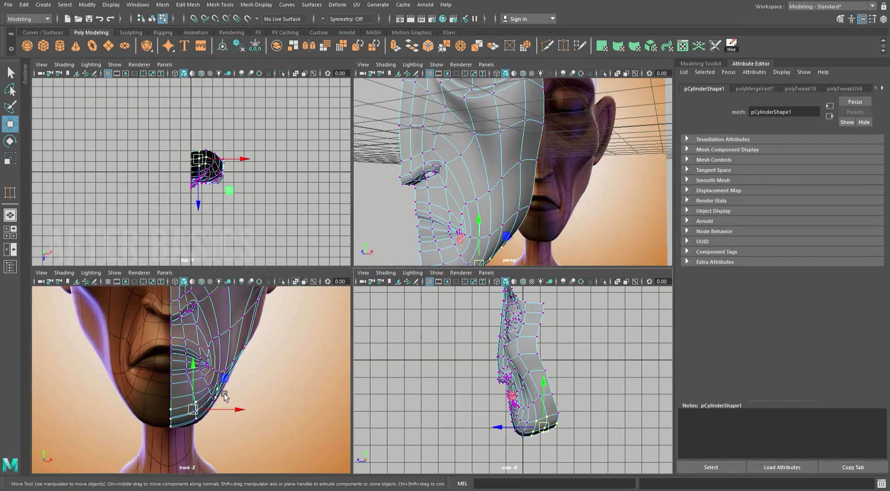
- In the front view, move the chin and mouth-corner vertices down and outward onto the reference outline
key(space)
scroll(573, 341, up, 3)
scroll(573, 341, up, 2)
scroll(572, 341, up, 2)
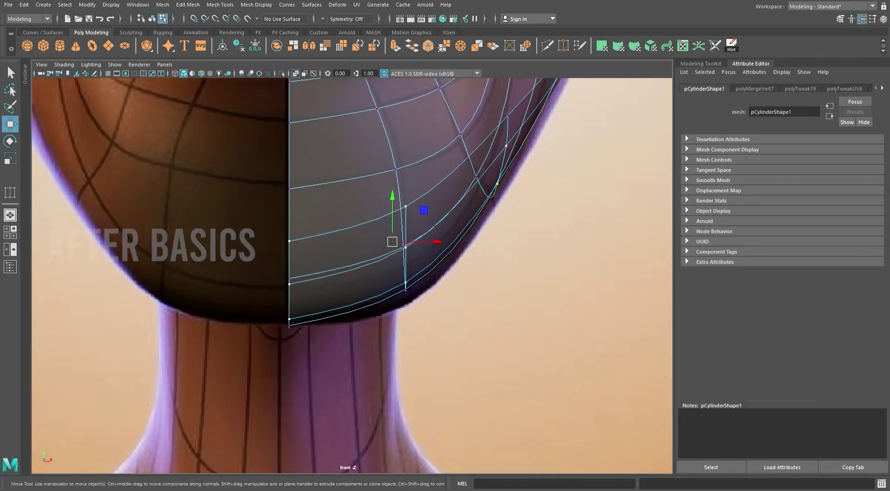
drag(386, 238, 387, 240)
drag(414, 284, 427, 307)
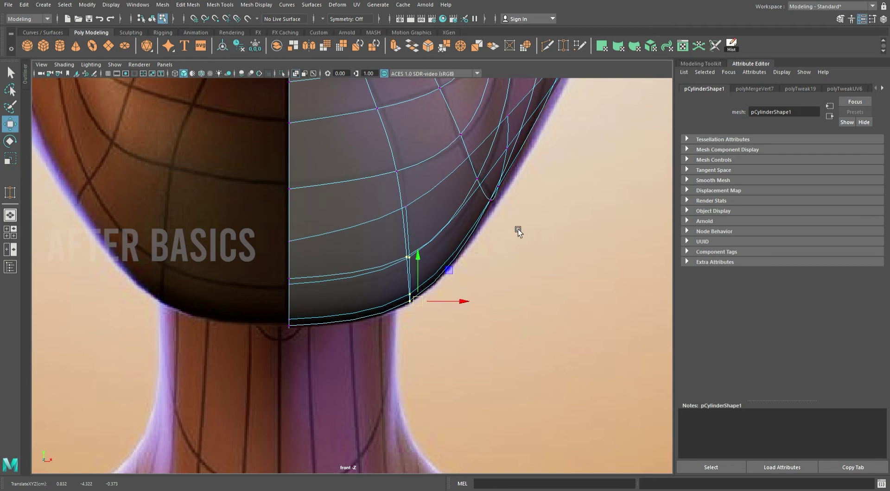
alt+middle_drag(519, 229, 441, 397)
drag(394, 337, 412, 355)
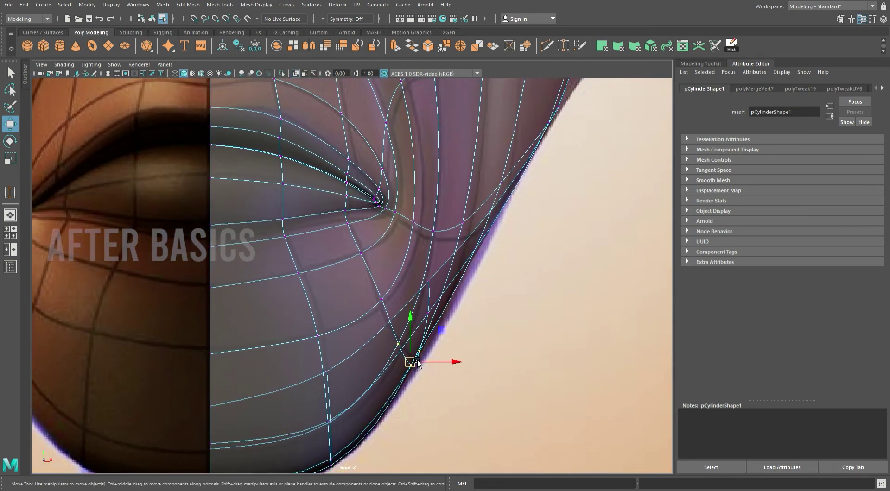
alt+middle_drag(419, 364, 379, 457)
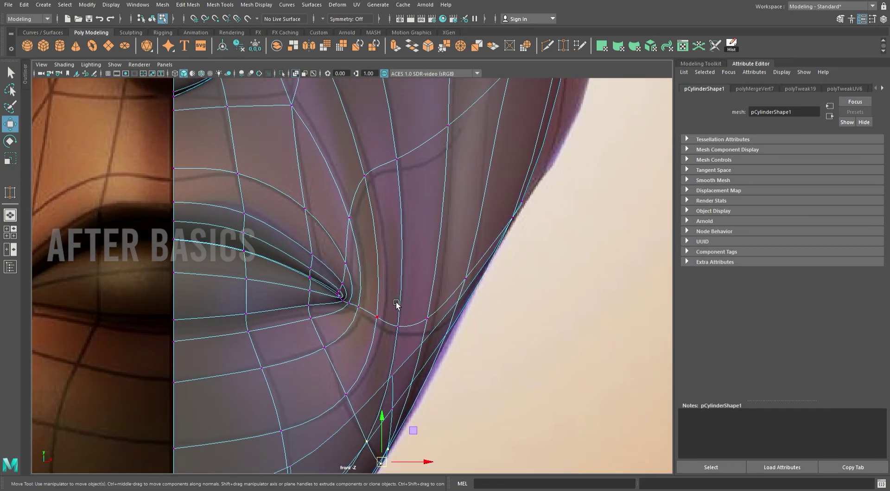
mouse_move(384, 302)
mouse_down()
mouse_move(451, 336)
mouse_move(418, 342)
mouse_up()
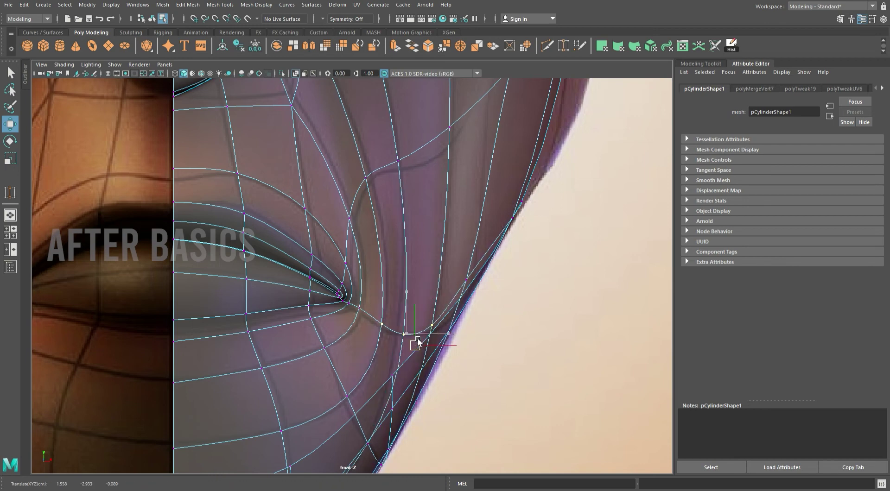
- Raise the jaw-edge vertices and move the vertex near the ear onto the jaw corner
alt+middle_drag(417, 341, 363, 350)
scroll(430, 357, up, 2)
mouse_move(429, 357)
alt+middle_down()
mouse_move(379, 408)
mouse_move(384, 361)
alt+middle_up()
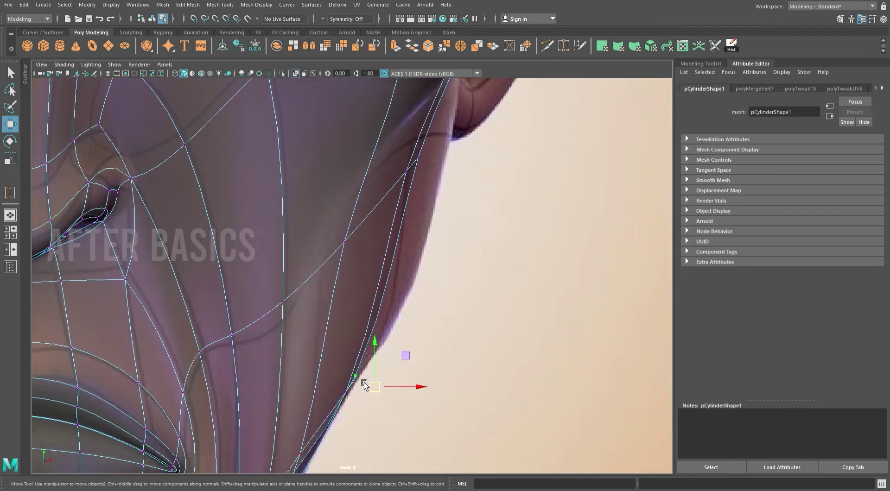
drag(364, 385, 411, 358)
alt+middle_drag(453, 287, 409, 314)
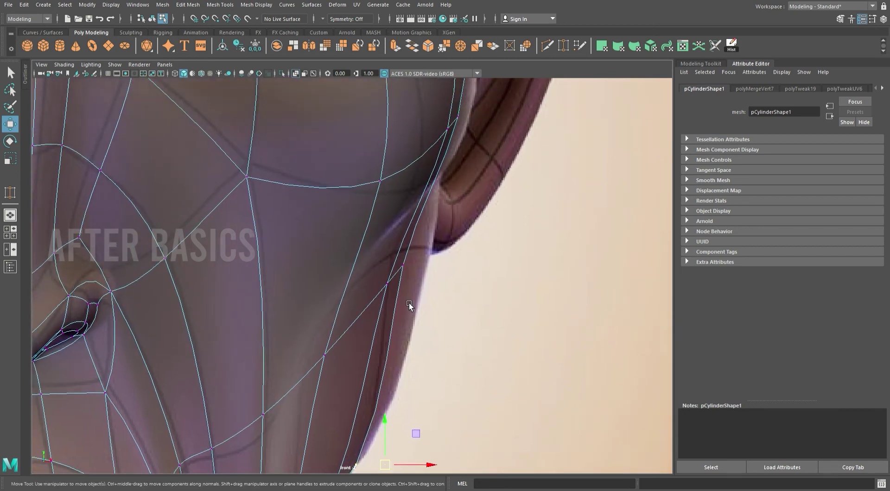
mouse_move(415, 264)
middle_down()
mouse_move(435, 239)
mouse_move(404, 204)
middle_up()
click(402, 290)
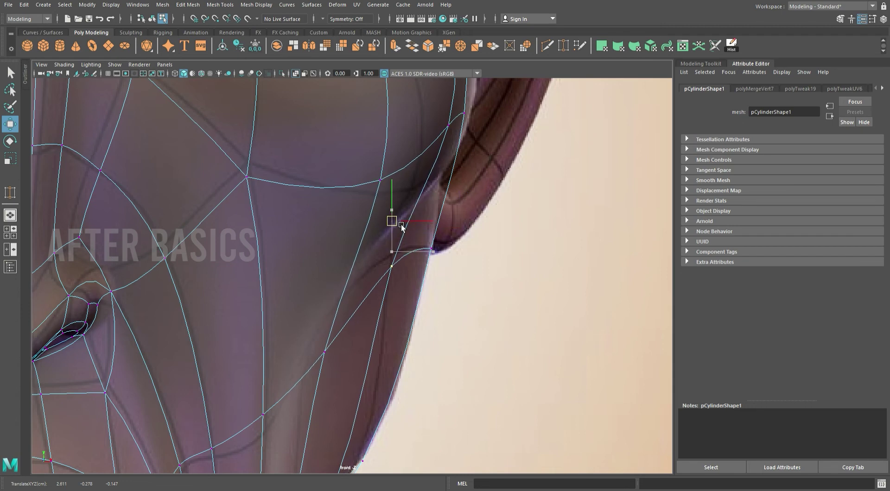
click(458, 136)
middle_drag(476, 128, 448, 213)
key(1)
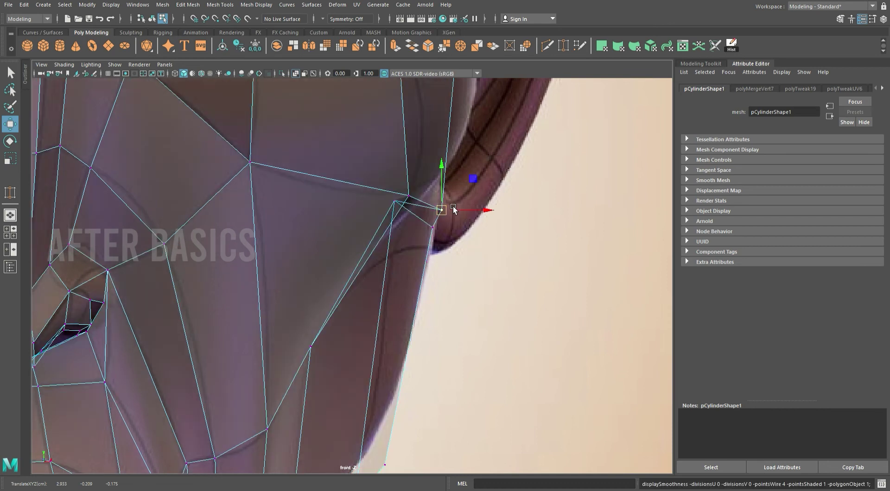
middle_drag(450, 215, 455, 167)
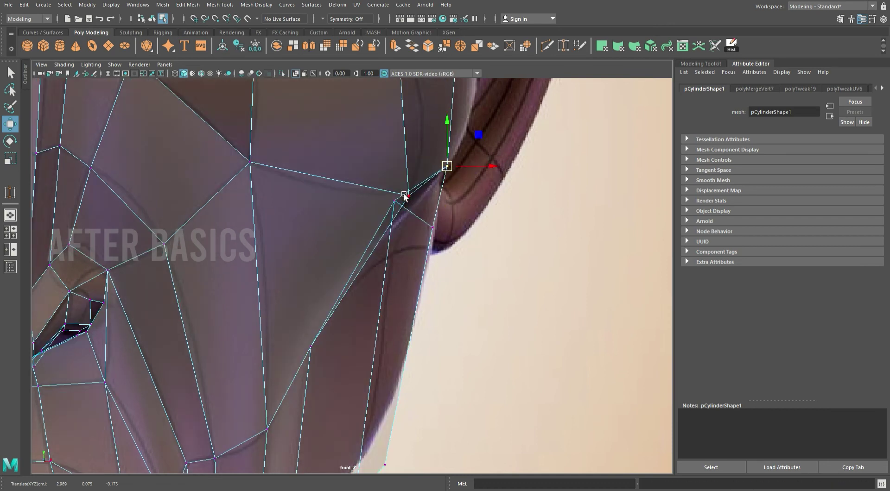
mouse_move(395, 204)
middle_down()
mouse_move(397, 262)
mouse_move(441, 247)
middle_up()
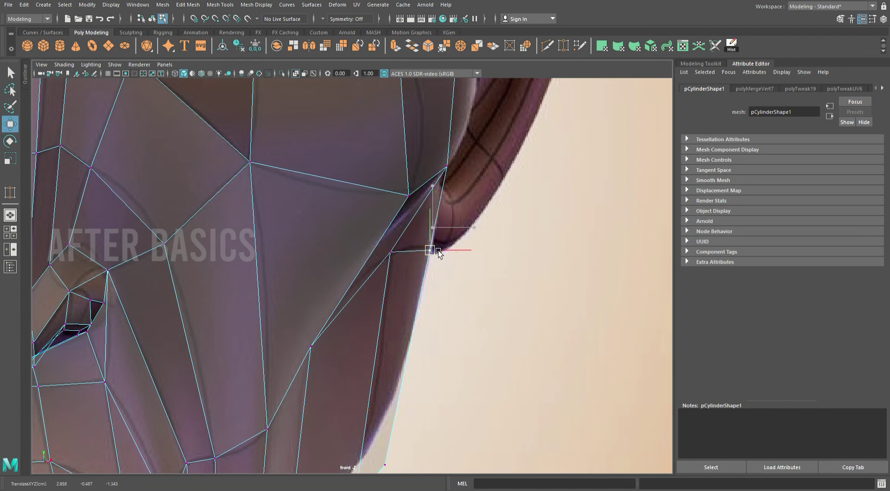
- Pull two face-outline vertices left and out onto the reference outline
mouse_move(477, 302)
alt+middle_down()
mouse_move(464, 215)
mouse_move(377, 235)
alt+middle_up()
click(445, 306)
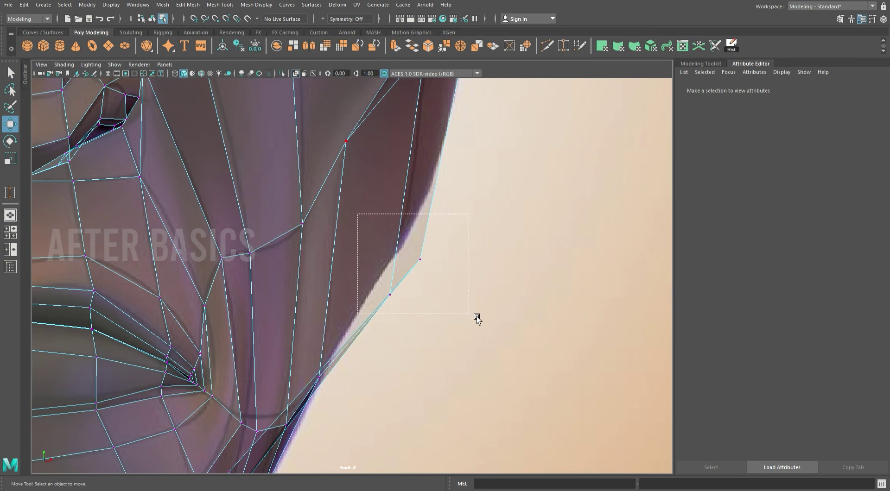
drag(477, 316, 477, 315)
drag(454, 278, 428, 277)
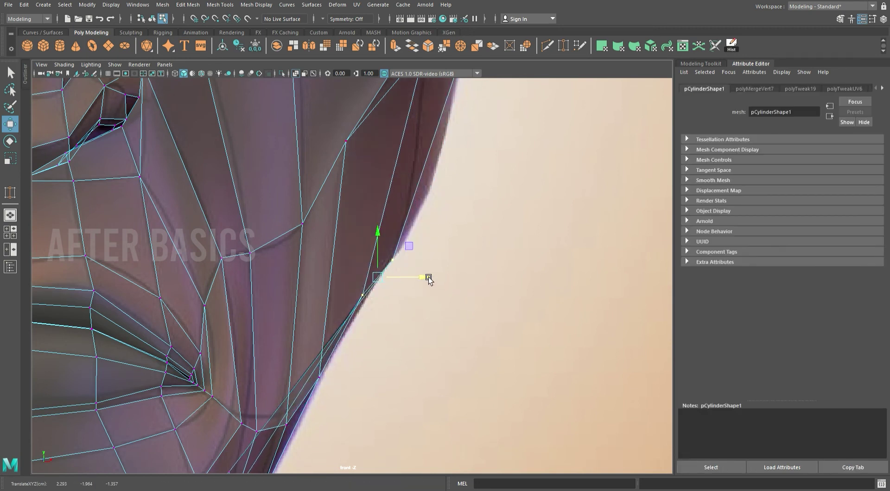
middle_drag(388, 282, 419, 241)
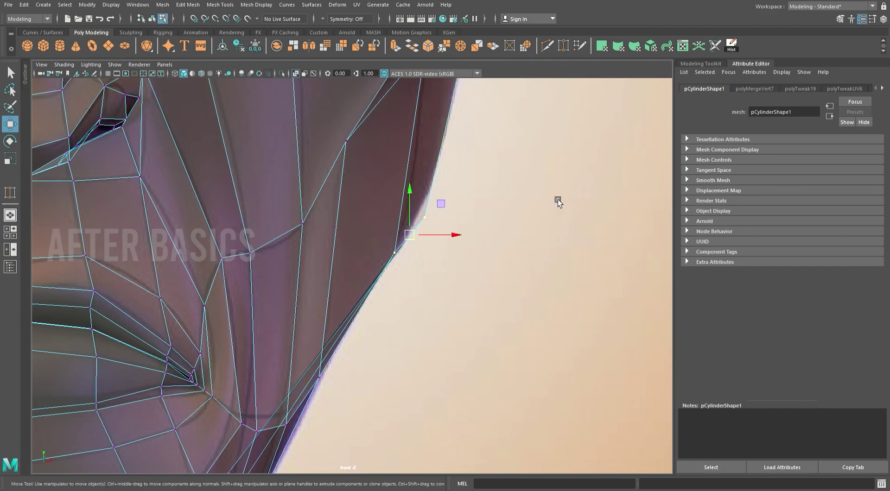
key(space)
key(space)
mouse_move(465, 241)
alt+mouse_down()
mouse_move(458, 259)
mouse_move(401, 190)
mouse_move(339, 212)
mouse_move(296, 195)
mouse_move(399, 280)
alt+mouse_up()
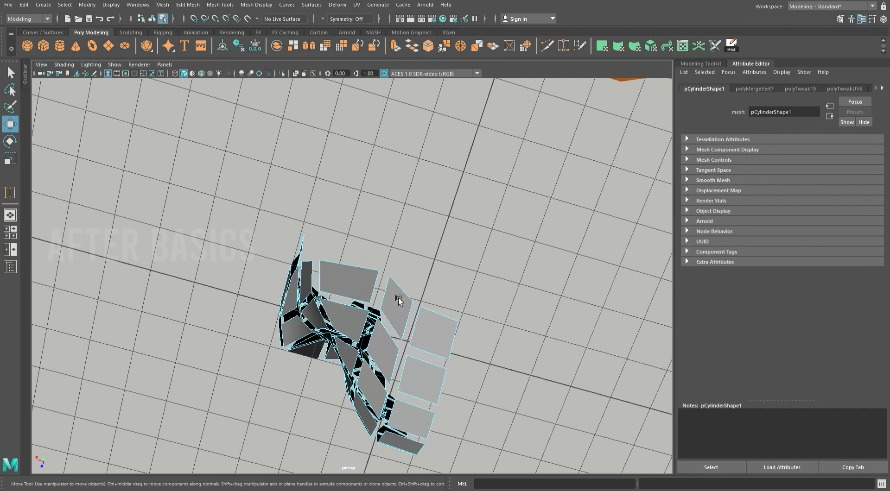
- Slide the top vertex of the head mesh left along X
click(394, 296)
mouse_move(393, 297)
alt+mouse_down()
mouse_move(411, 259)
mouse_move(384, 299)
alt+mouse_up()
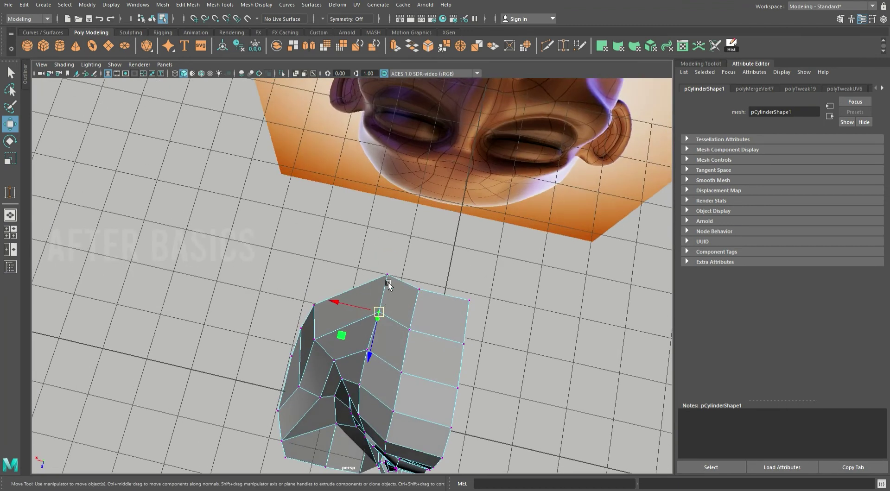
click(390, 298)
alt+drag(391, 293, 330, 280)
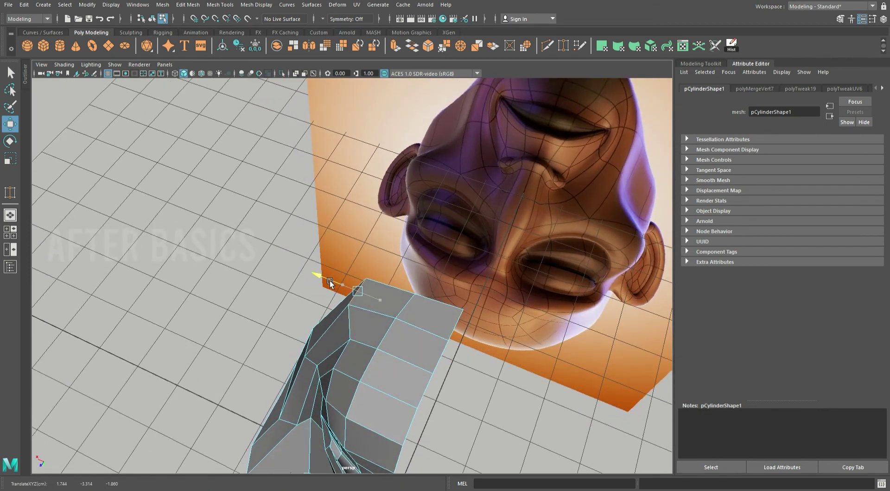
key(ctrl+z)
mouse_move(361, 344)
mouse_down()
mouse_move(308, 325)
mouse_move(447, 313)
mouse_move(367, 209)
mouse_move(444, 369)
mouse_move(417, 265)
mouse_move(363, 277)
mouse_move(364, 302)
mouse_move(347, 249)
mouse_up()
- Push a vertex near the mouth up along Z and check the face from side and front
click(394, 197)
alt+drag(394, 197, 610, 103)
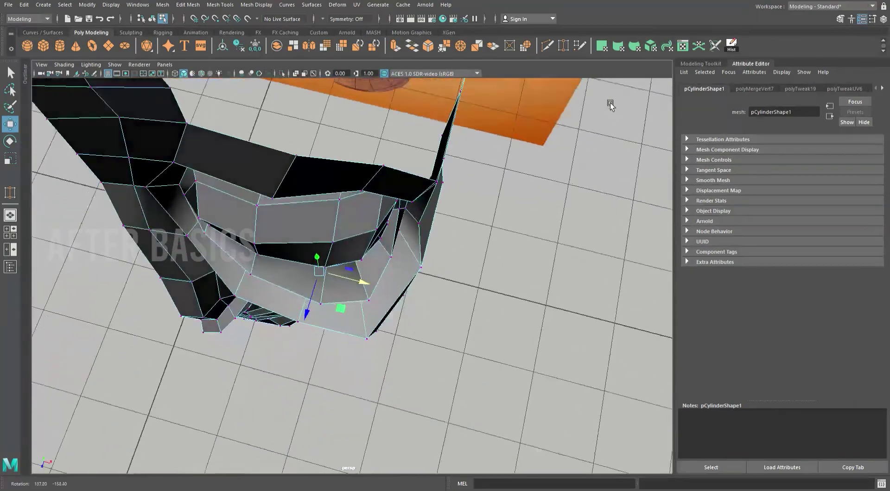
mouse_move(467, 226)
alt+mouse_down()
mouse_move(432, 176)
mouse_move(480, 109)
alt+mouse_up()
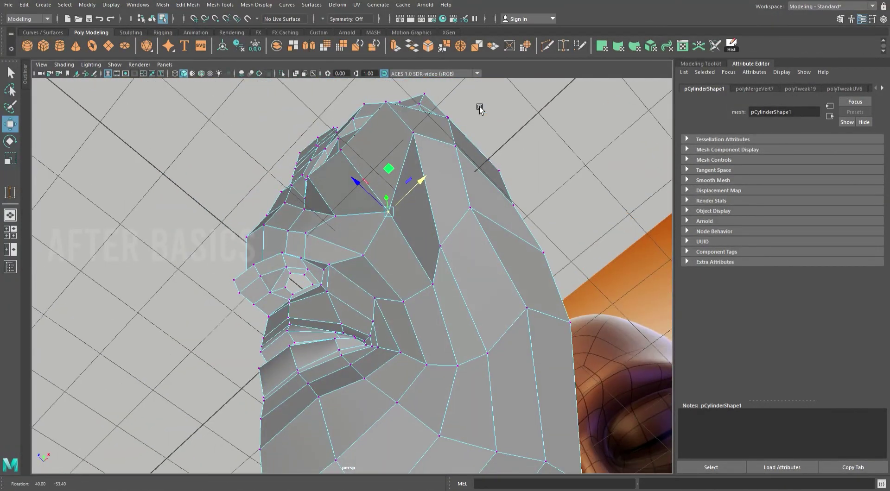
drag(351, 189, 354, 183)
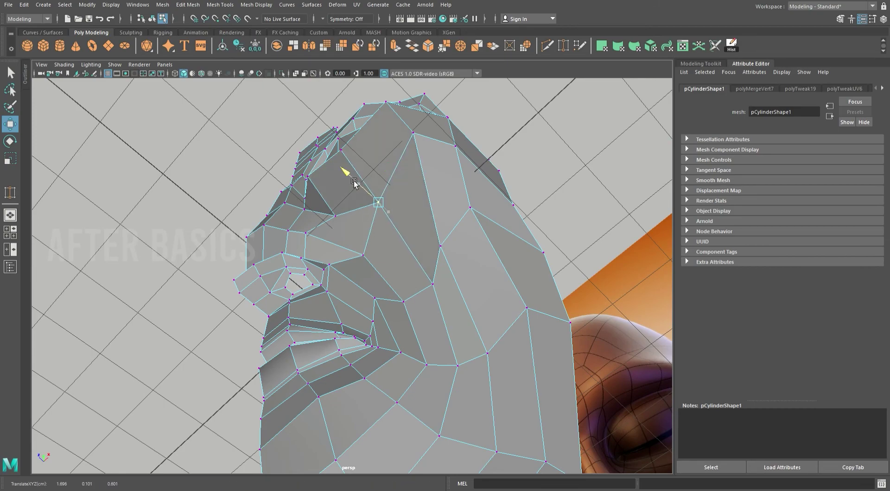
mouse_move(494, 182)
alt+mouse_down()
mouse_move(487, 211)
mouse_move(438, 249)
mouse_move(513, 238)
mouse_move(493, 280)
mouse_move(477, 272)
alt+mouse_up()
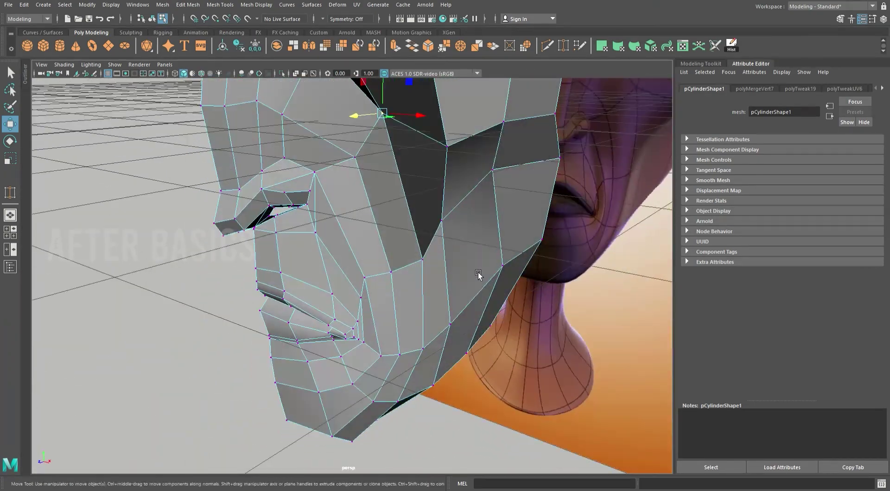
alt+right_drag(478, 273, 484, 286)
mouse_move(484, 287)
alt+mouse_down()
mouse_move(402, 273)
mouse_move(435, 160)
mouse_move(454, 259)
mouse_move(331, 171)
mouse_move(351, 198)
mouse_move(353, 218)
alt+mouse_up()
key(space)
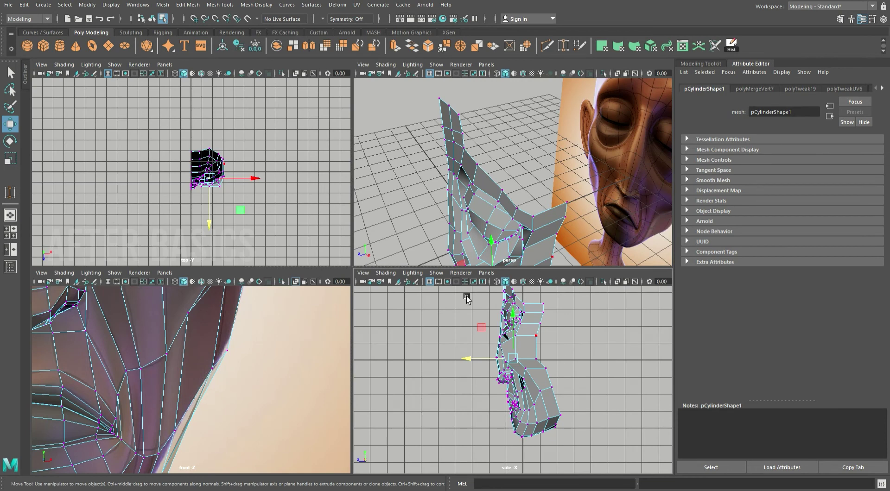
- In the side view, shift the top forehead-strip vertices right, pushing the top two further
key(space)
scroll(402, 191, up, 2)
scroll(545, 404, up, 5)
alt+middle_drag(462, 258, 441, 355)
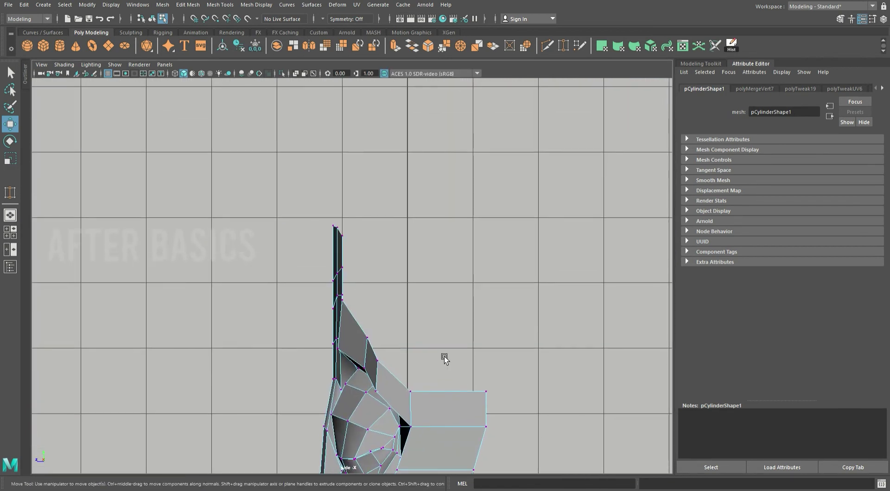
alt+middle_drag(343, 244, 361, 287)
drag(307, 227, 403, 324)
drag(322, 301, 329, 300)
drag(319, 230, 408, 285)
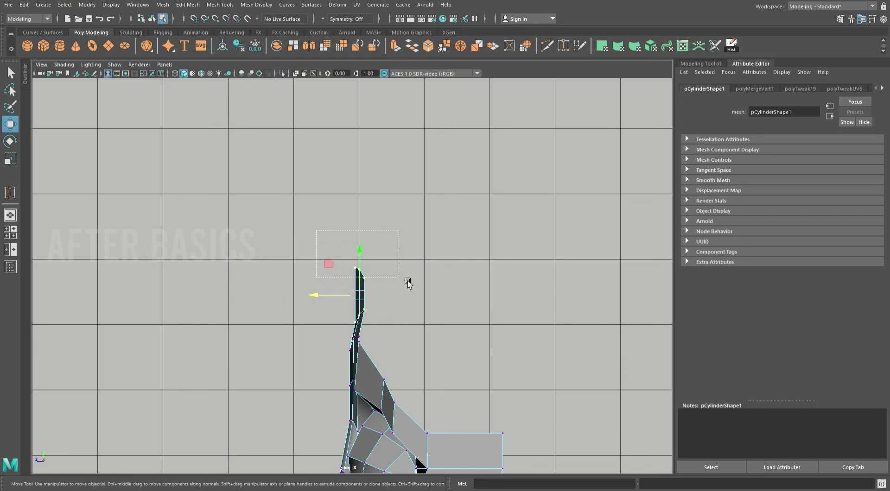
drag(325, 280, 334, 278)
- Shift vertices lower down the forehead strip slightly right to smooth the profile curve
scroll(355, 278, up, 2)
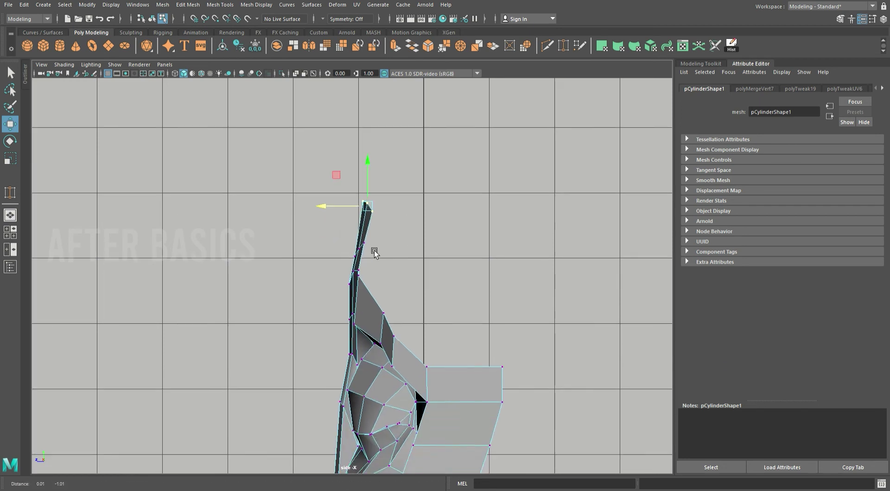
drag(377, 296, 375, 296)
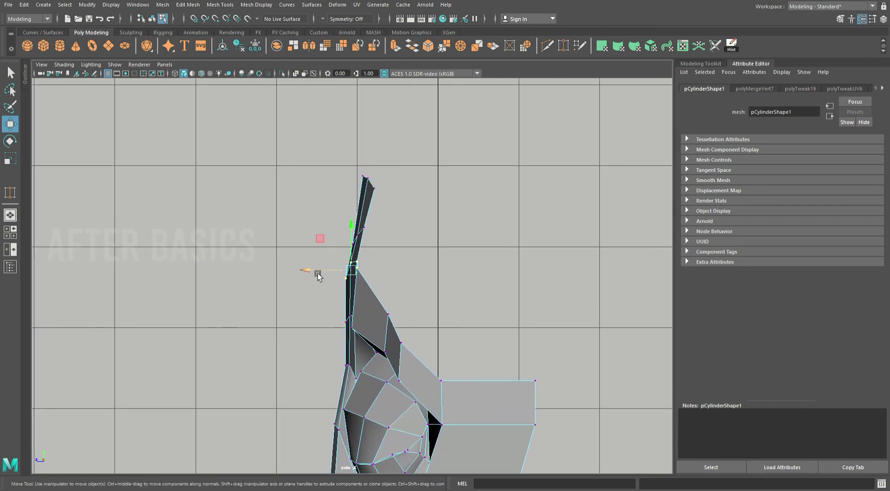
drag(318, 275, 321, 276)
alt+middle_drag(381, 324, 385, 264)
click(377, 266)
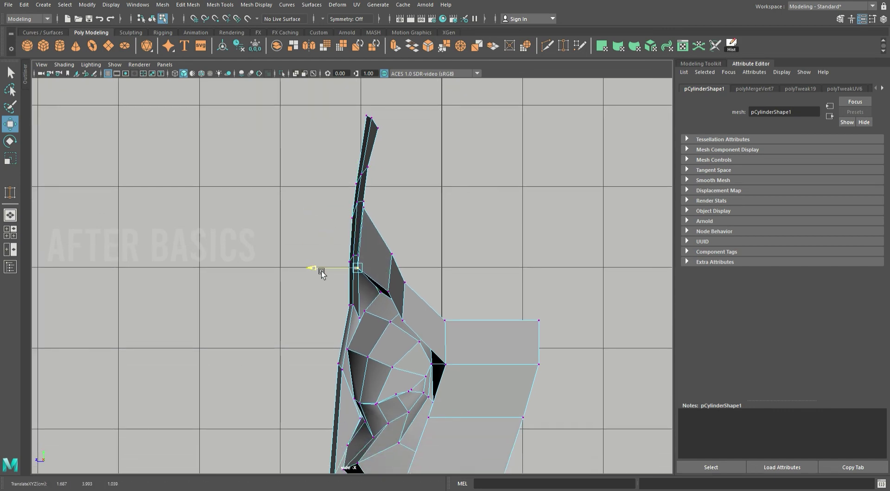
key(space)
key(space)
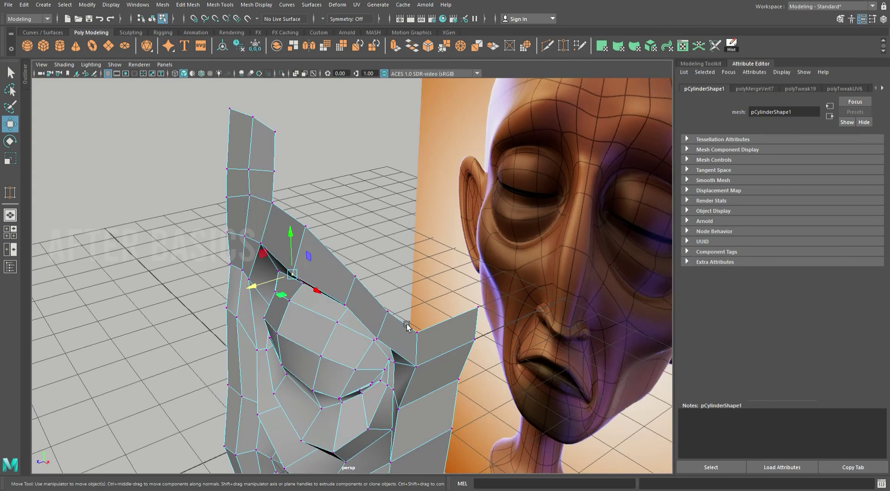
key(space)
key(space)
- Nudge the brow-edge vertices one by one onto the reference skull's rounded outline
scroll(399, 111, up, 3)
scroll(400, 112, down, 3)
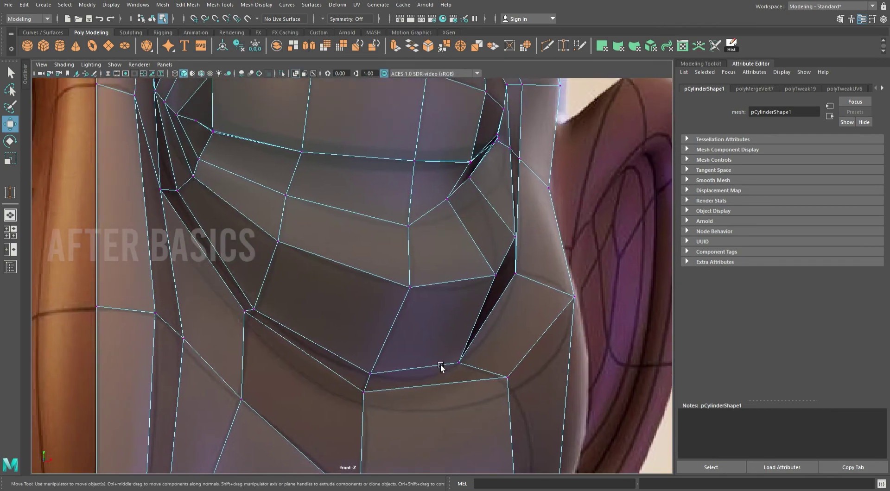
scroll(440, 368, down, 3)
scroll(391, 284, down, 2)
scroll(351, 262, up, 3)
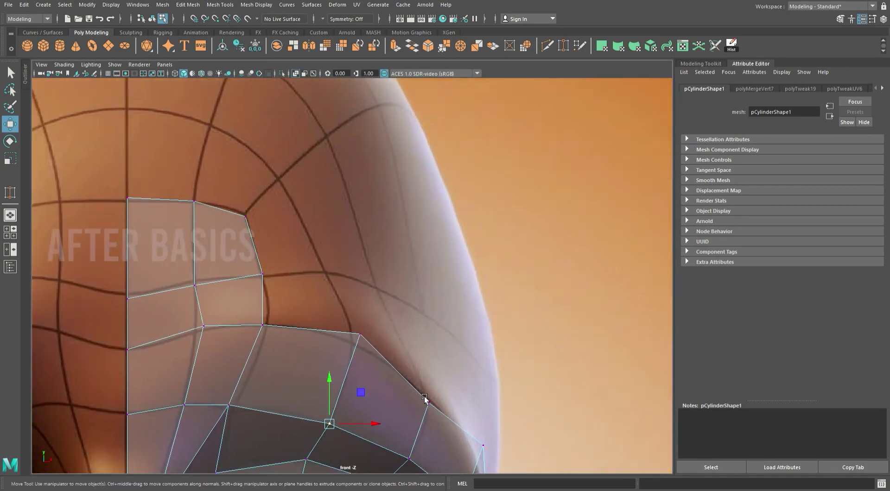
scroll(348, 312, up, 2)
drag(374, 301, 374, 300)
mouse_move(312, 261)
mouse_down()
mouse_move(345, 295)
mouse_move(332, 295)
mouse_up()
alt+middle_drag(425, 342, 414, 313)
drag(411, 335, 410, 334)
drag(406, 333, 404, 330)
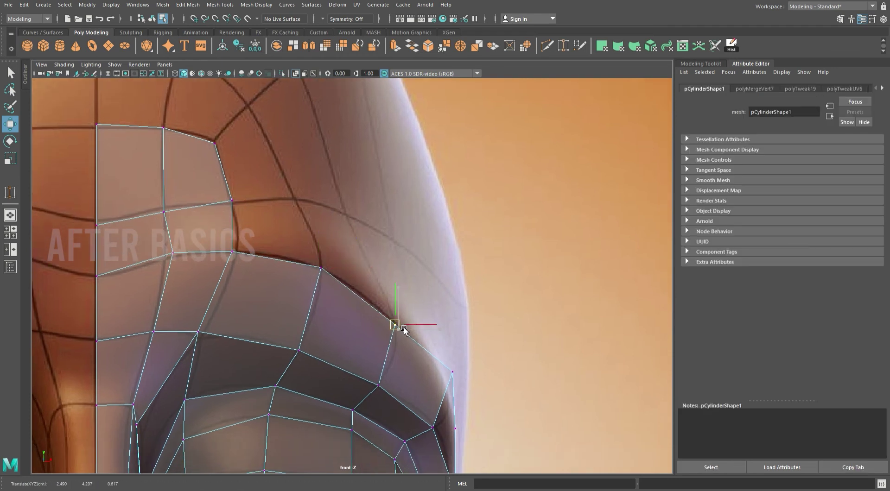
mouse_move(446, 355)
mouse_down()
mouse_move(475, 389)
mouse_move(452, 376)
mouse_up()
- Select the top border edge of the forehead patch
alt+middle_drag(227, 174, 410, 309)
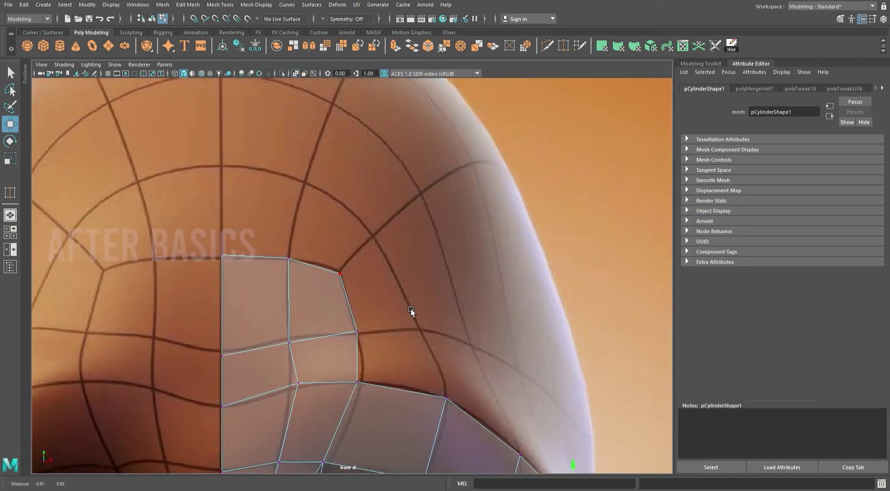
click(288, 272)
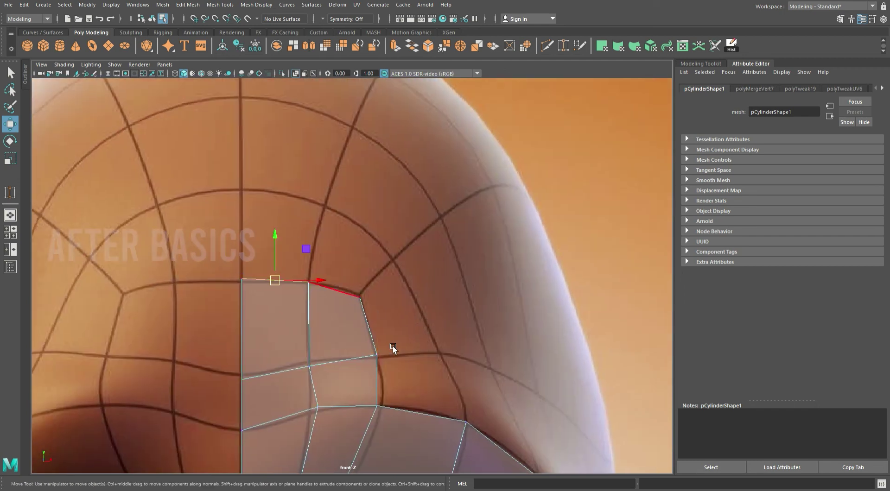
shift+click(378, 378)
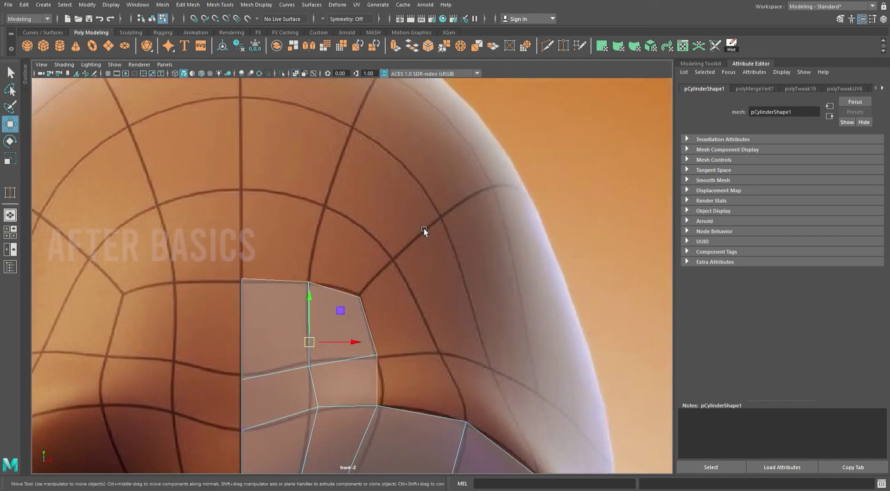
- Extrude the border edge up the forehead and raise the new top vertices onto the reference curve
click(397, 51)
drag(413, 381, 474, 381)
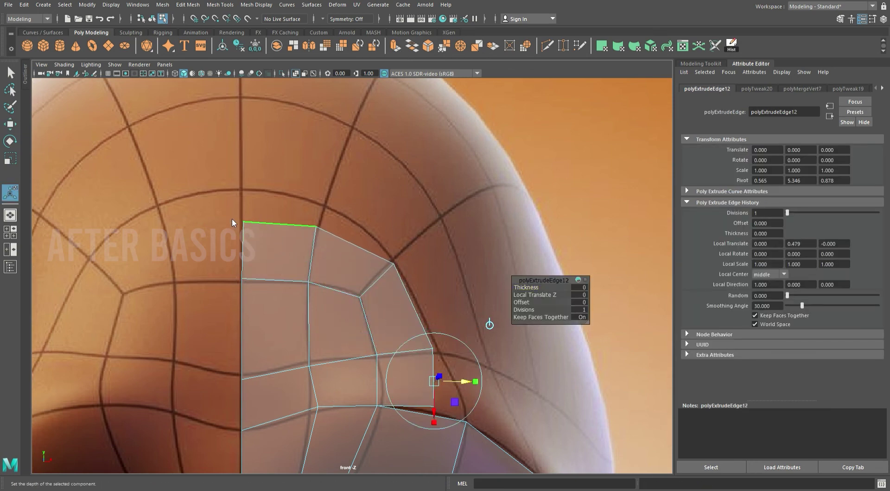
key(q)
drag(218, 174, 329, 235)
key(w)
mouse_move(285, 228)
mouse_down()
mouse_move(285, 198)
mouse_move(325, 207)
mouse_up()
click(314, 194)
- Nudge the patch's side vertices onto the outline and merge the bottom-right vertex into its neighbour
alt+middle_drag(460, 285, 346, 196)
click(345, 217)
drag(346, 217, 338, 207)
click(366, 293)
drag(379, 300, 386, 303)
click(368, 351)
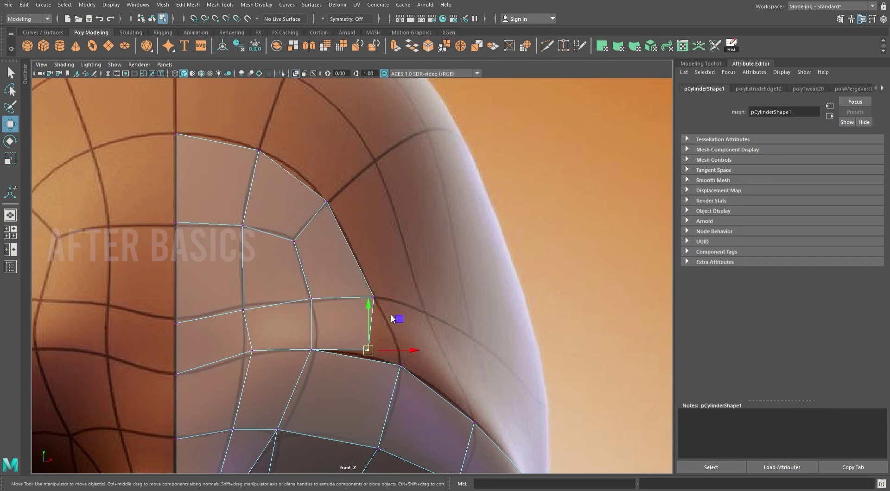
shift+right_drag(391, 314, 370, 353)
drag(368, 351, 400, 366)
- Extrude the whole border edge loop outward over the skull
alt+middle_drag(487, 351, 435, 327)
alt+middle_drag(278, 207, 349, 303)
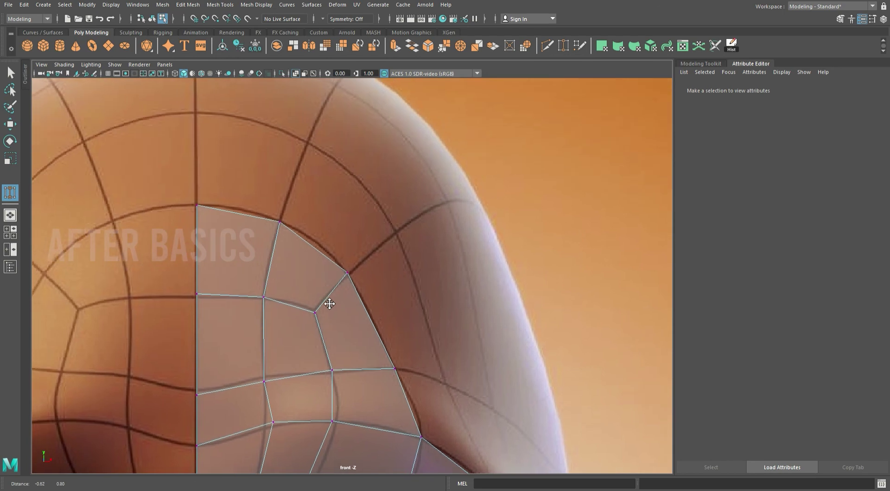
key(w)
click(242, 212)
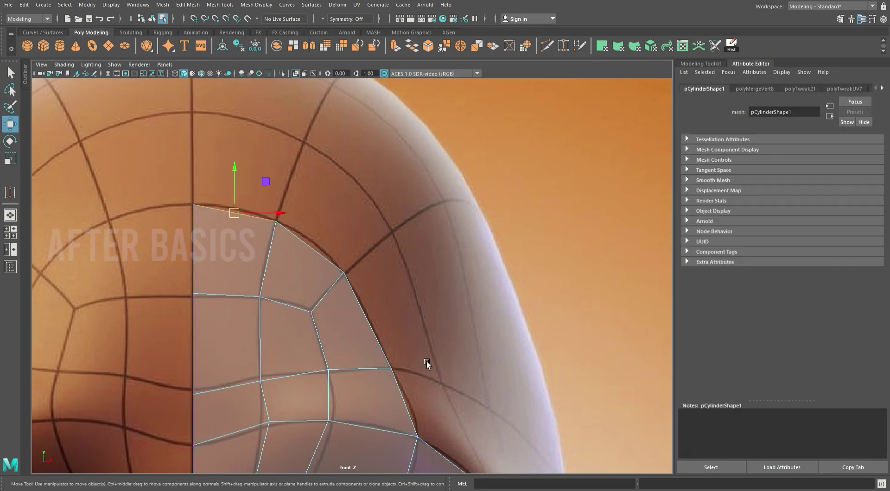
double_click(413, 400)
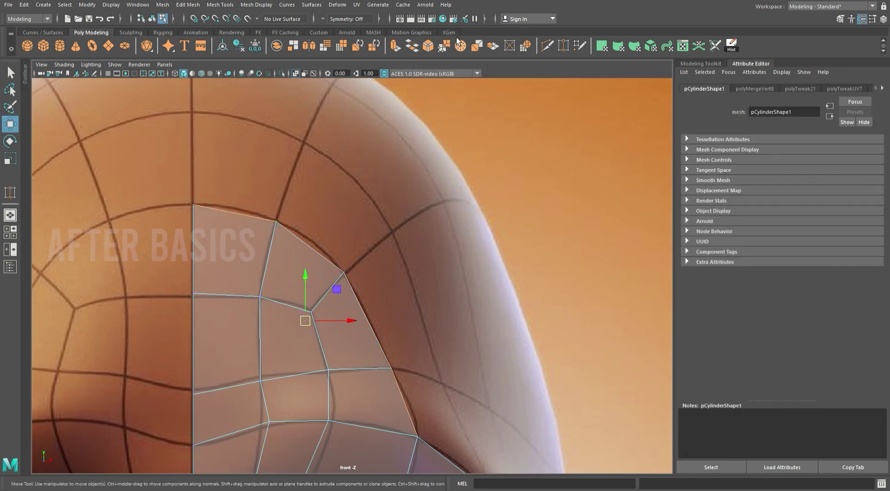
click(402, 51)
drag(442, 388, 506, 370)
key(q)
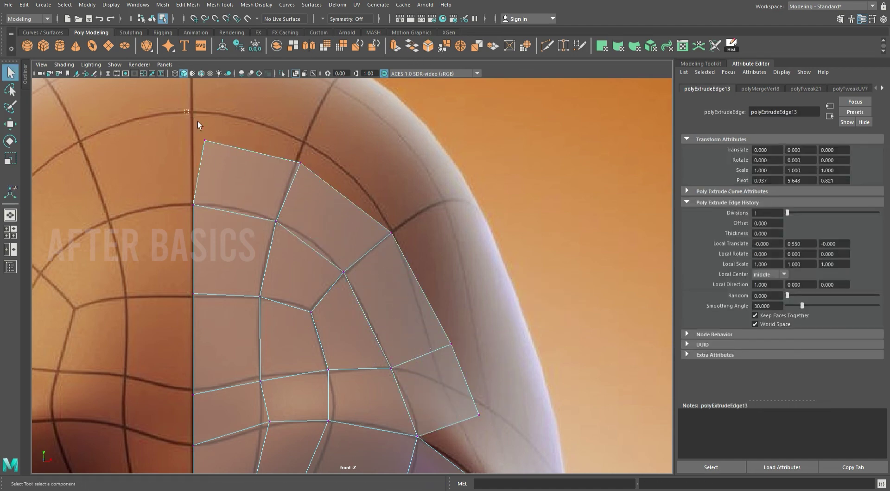
- Move the new forehead border vertices onto the reference head outline
drag(198, 121, 210, 146)
key(w)
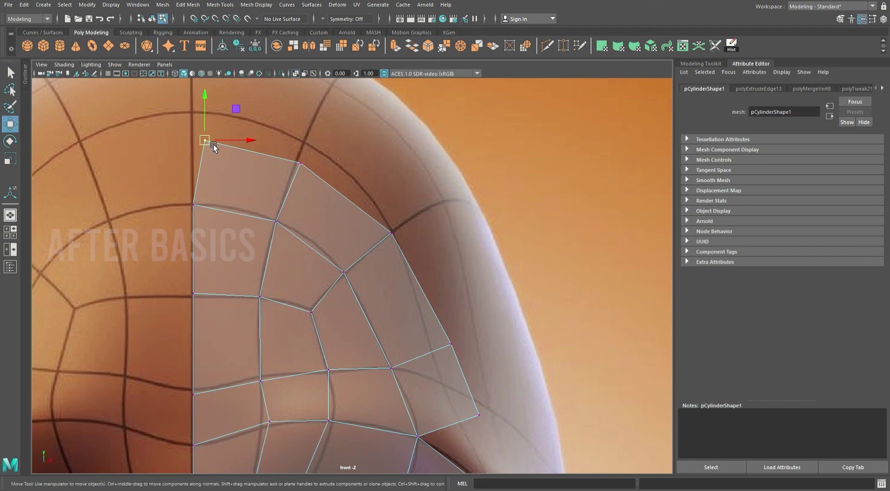
drag(213, 145, 201, 115)
mouse_move(282, 137)
mouse_down()
mouse_move(328, 180)
mouse_move(304, 168)
mouse_move(310, 146)
mouse_up()
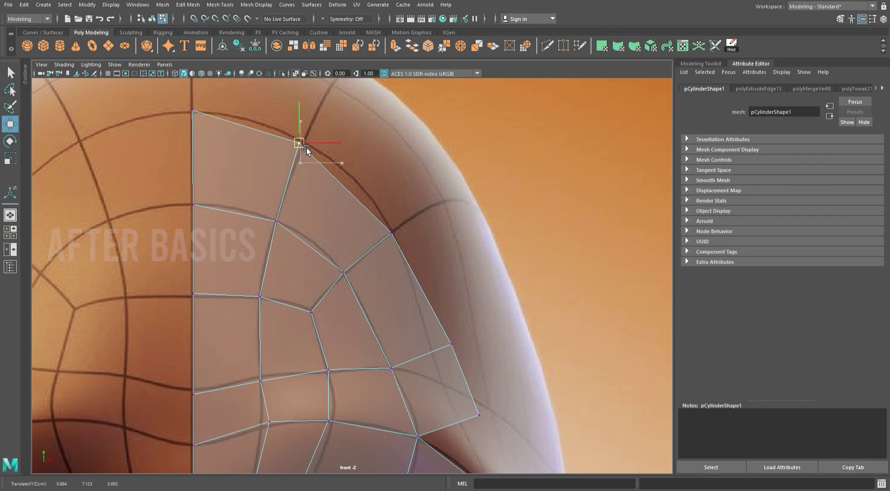
drag(376, 215, 402, 246)
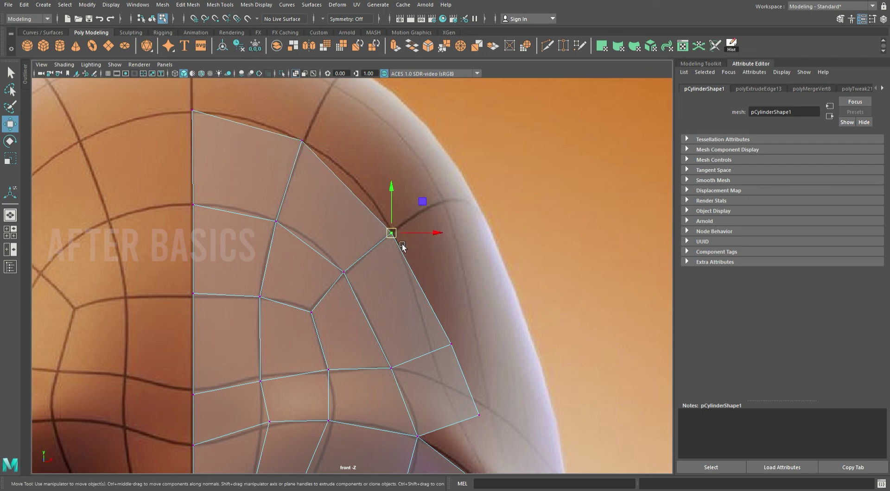
mouse_move(442, 327)
mouse_down()
mouse_move(464, 343)
mouse_move(454, 387)
mouse_up()
alt+middle_drag(481, 400, 386, 211)
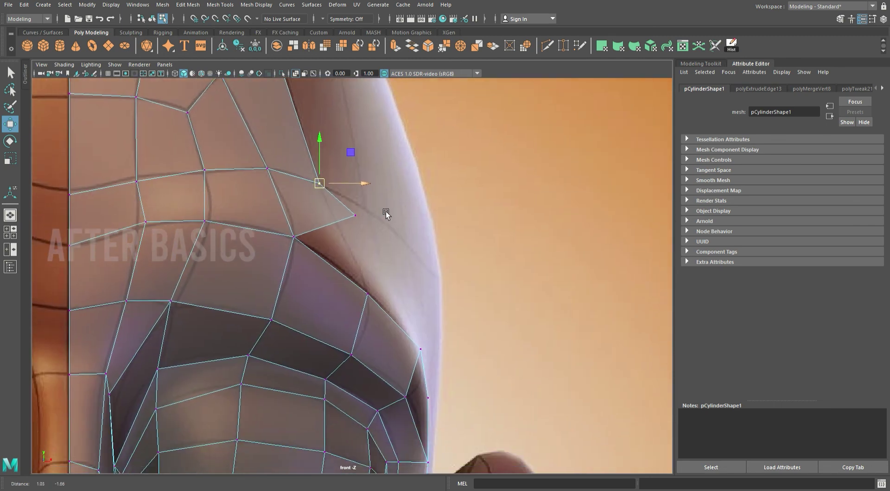
- Target Weld the outer flap vertex onto the vertex below it
drag(341, 194, 386, 232)
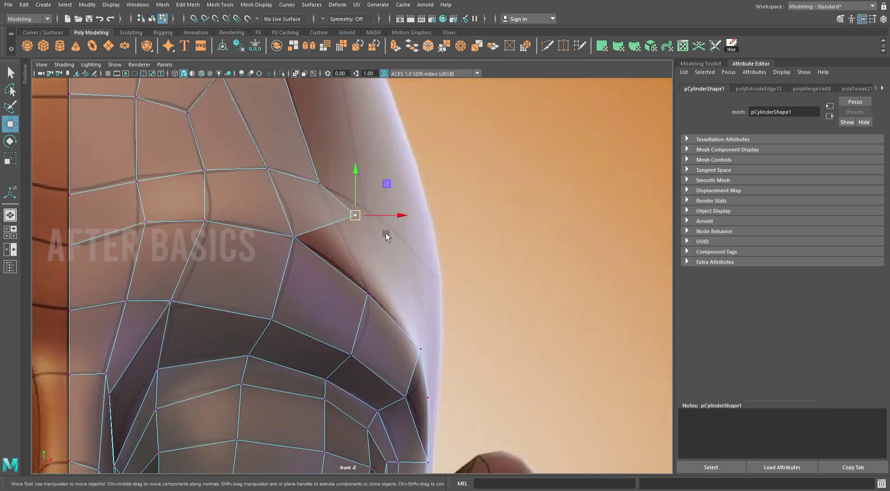
key(Caps_Lock)
shift+right_drag(384, 228, 366, 232)
drag(355, 215, 367, 293)
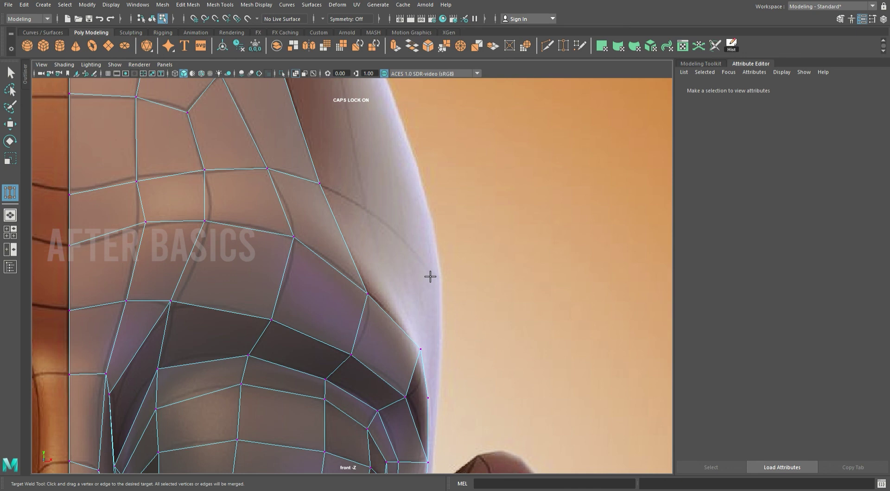
scroll(430, 276, down, 5)
scroll(430, 277, down, 3)
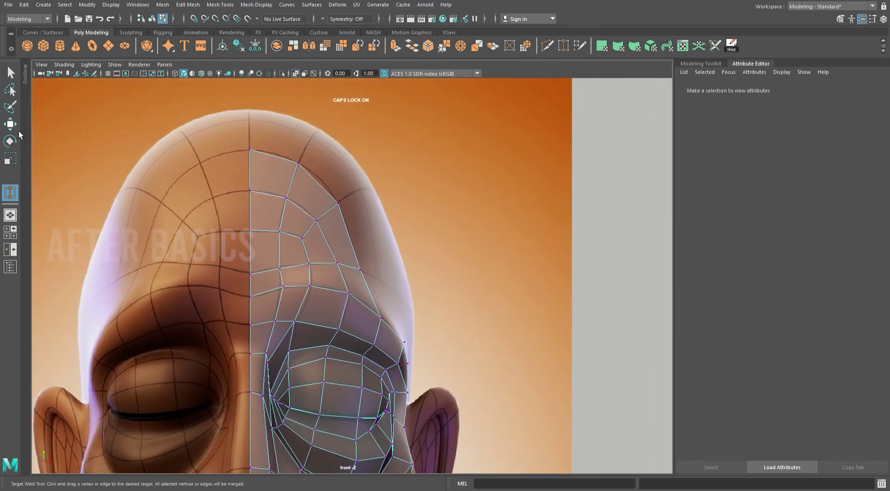
- In the maximized side view, push the forehead tip edge outward along Z
key(w)
key(space)
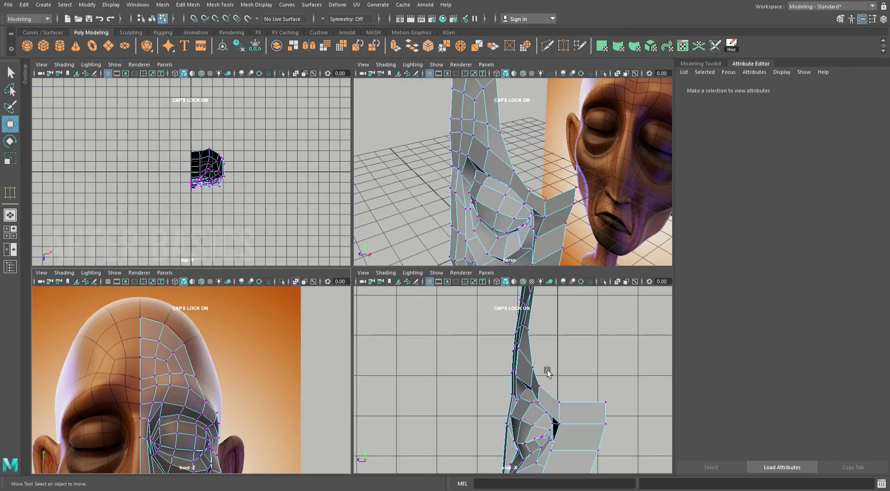
key(space)
key(F10)
click(395, 204)
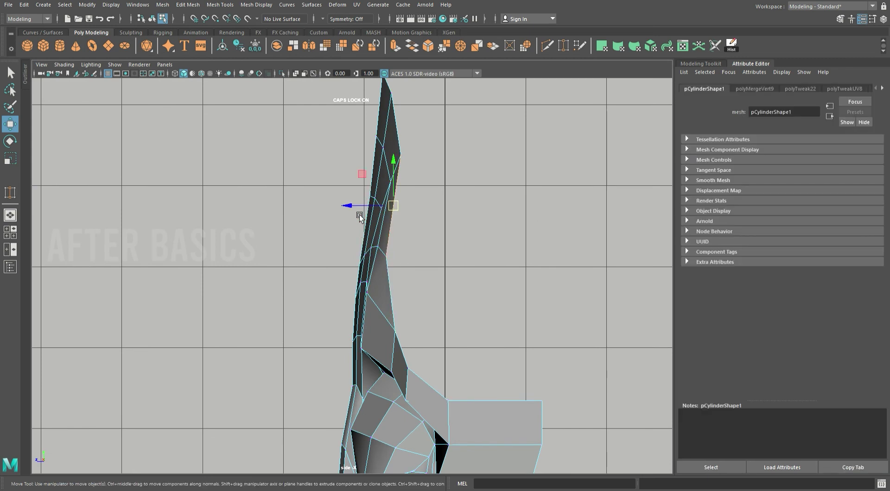
drag(356, 206, 366, 205)
- Shift the forehead tip vertex and a lower forehead vertex outward, then restore the four-view layout
click(395, 227)
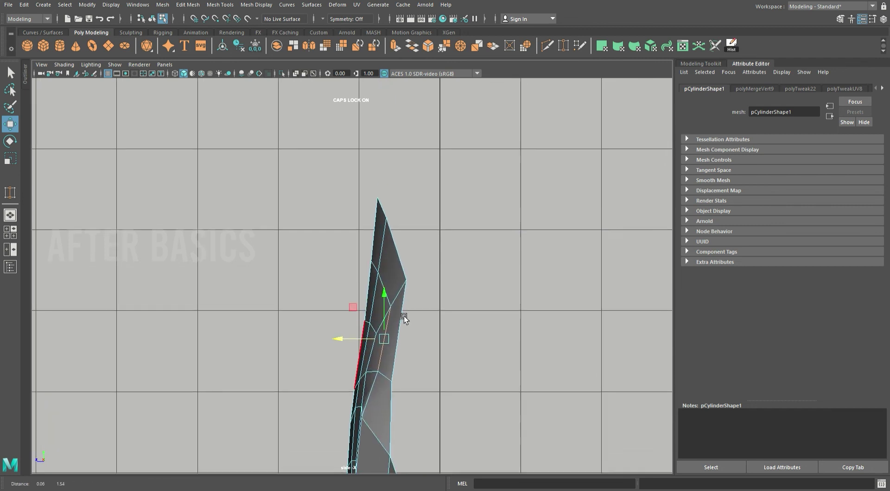
click(390, 208)
click(403, 245)
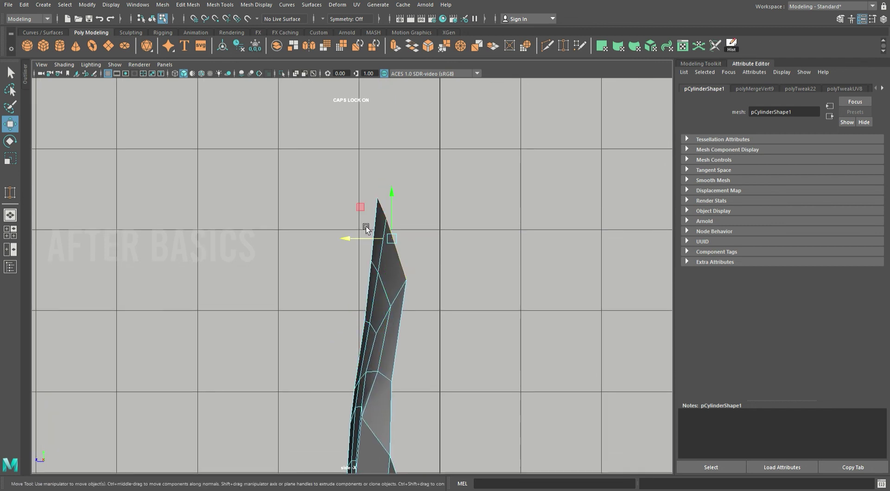
drag(358, 240, 369, 244)
click(389, 284)
drag(349, 287, 353, 286)
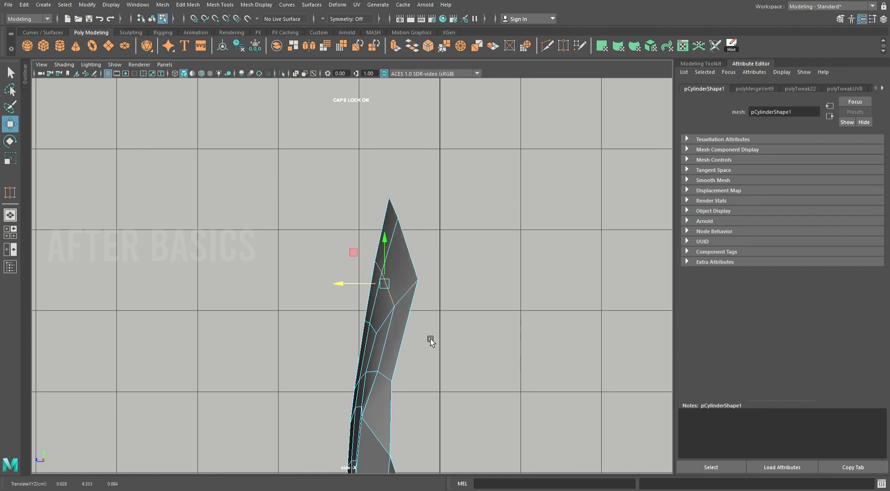
alt+middle_drag(403, 297, 383, 191)
key(space)
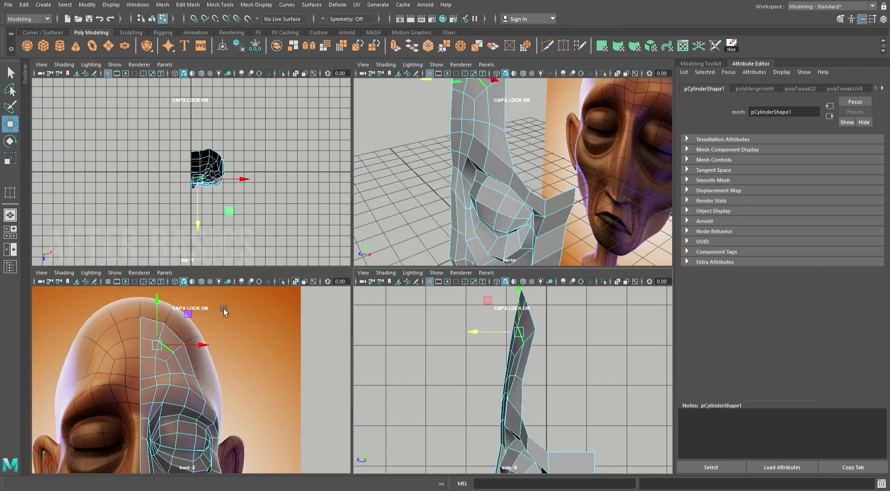
- Maximize the front view and frame the forehead against the reference
key(space)
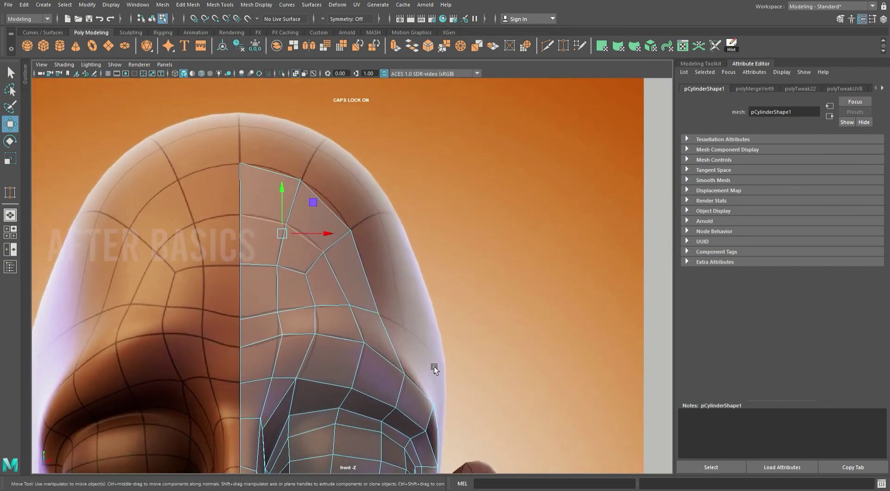
alt+middle_drag(434, 366, 320, 274)
scroll(320, 274, up, 1)
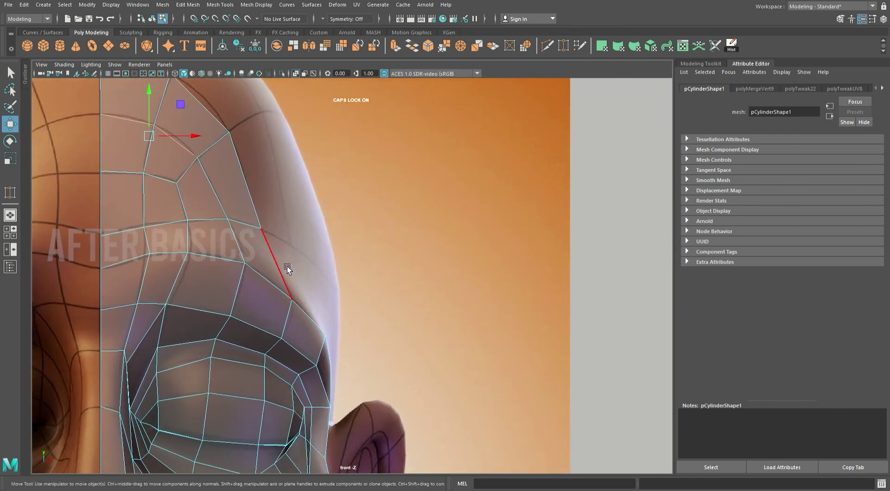
scroll(288, 266, down, 3)
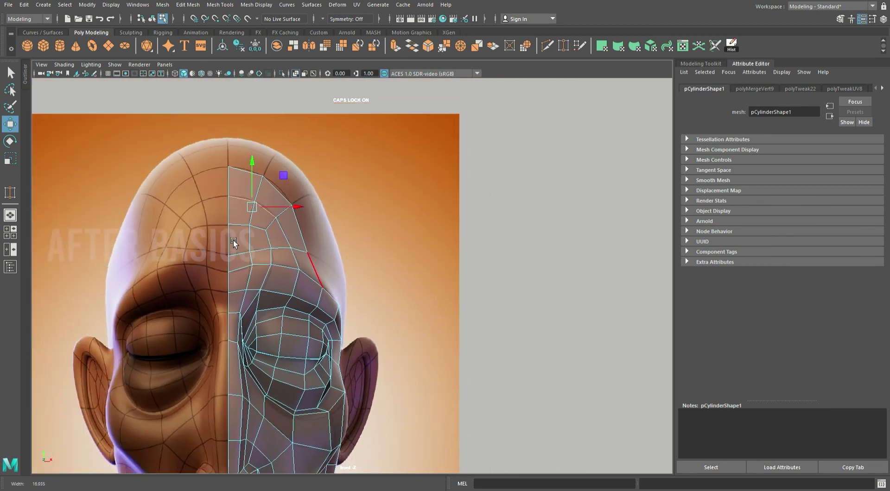
alt+middle_drag(232, 240, 345, 257)
scroll(378, 316, up, 1)
- Switch to Object mode (F8) and inspect the whole head, selecting then deselecting the mesh
key(F8)
alt+middle_drag(433, 260, 498, 224)
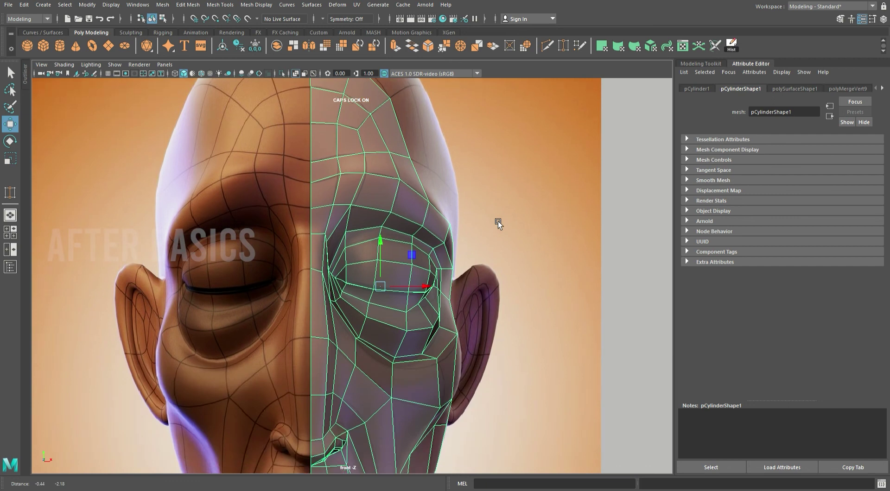
scroll(527, 272, down, 3)
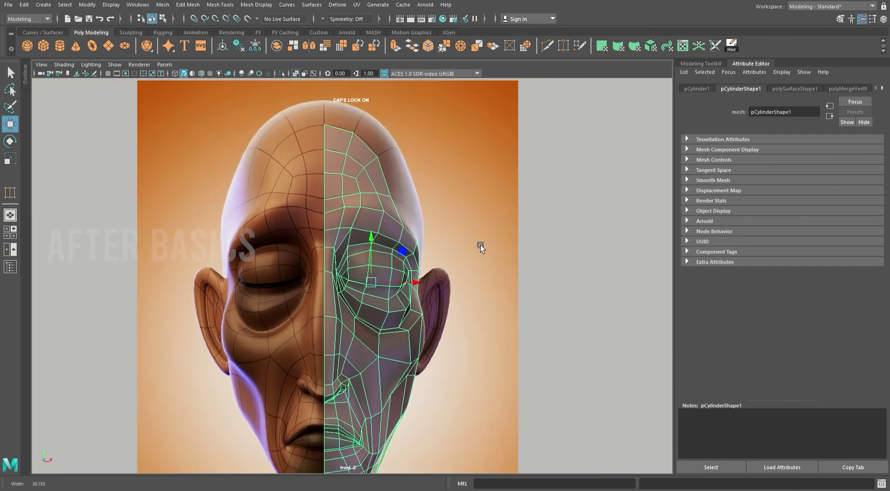
scroll(482, 245, down, 1)
scroll(438, 228, down, 1)
scroll(446, 234, up, 2)
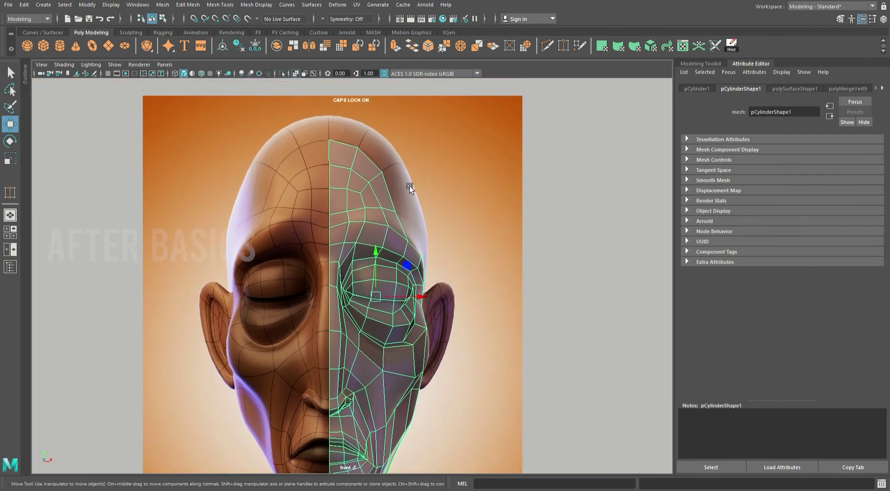
click(546, 278)
alt+middle_drag(546, 278, 554, 208)
scroll(464, 208, up, 2)
click(435, 302)
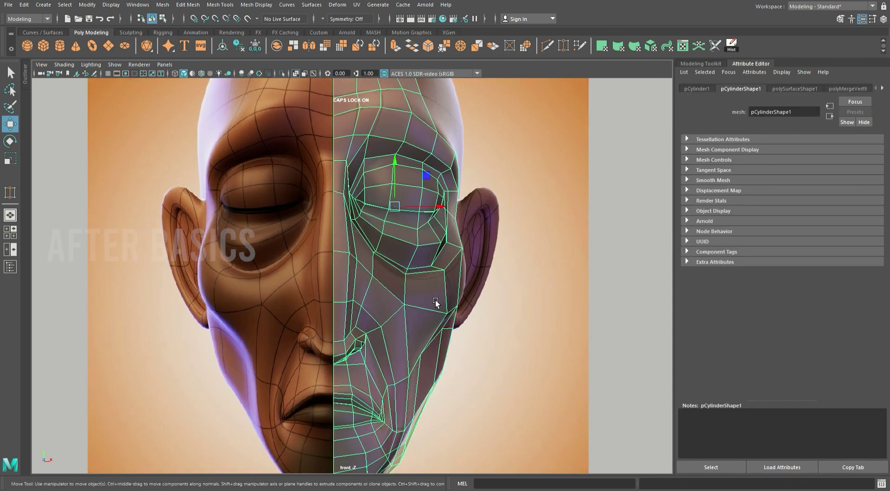
click(603, 294)
scroll(586, 283, down, 3)
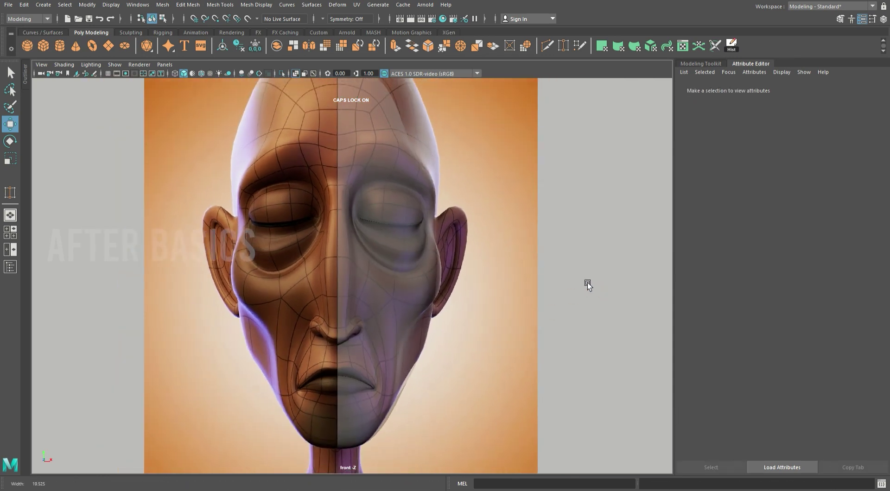
- Turn on Wireframe on Shaded in both the front and side views
click(201, 73)
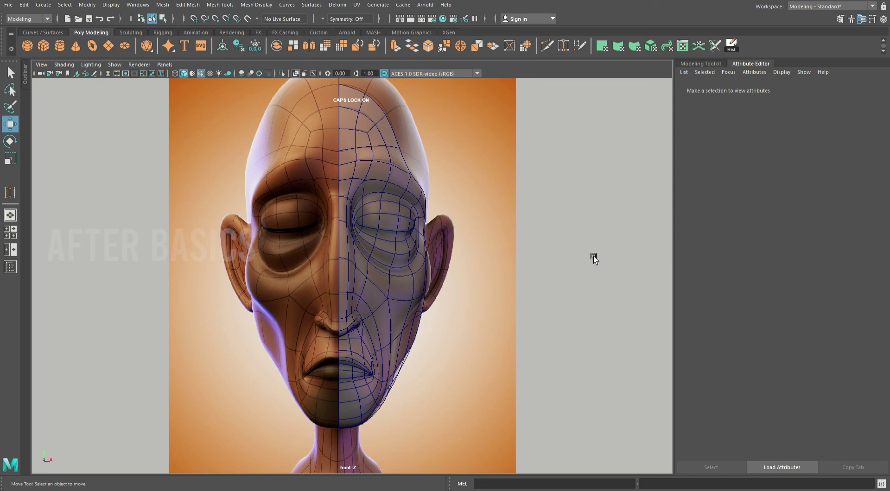
key(space)
key(space)
mouse_move(547, 388)
alt+right_down()
mouse_move(375, 254)
mouse_move(438, 252)
mouse_move(501, 357)
alt+right_up()
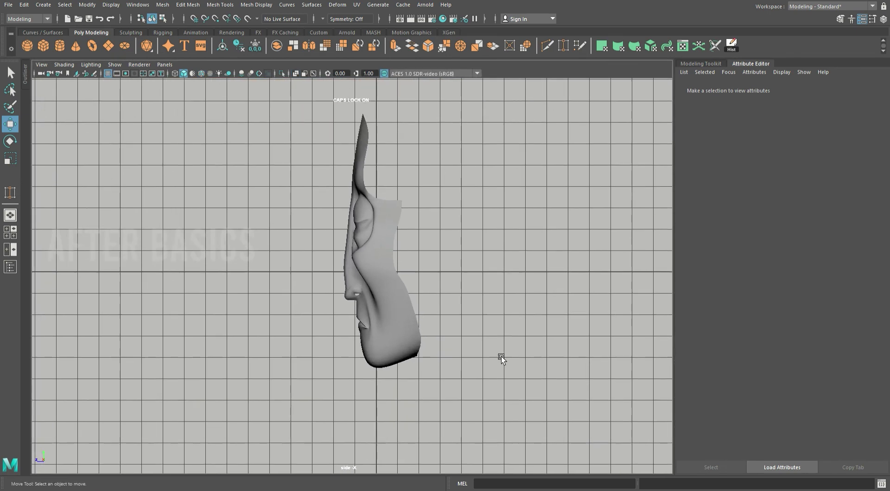
click(202, 73)
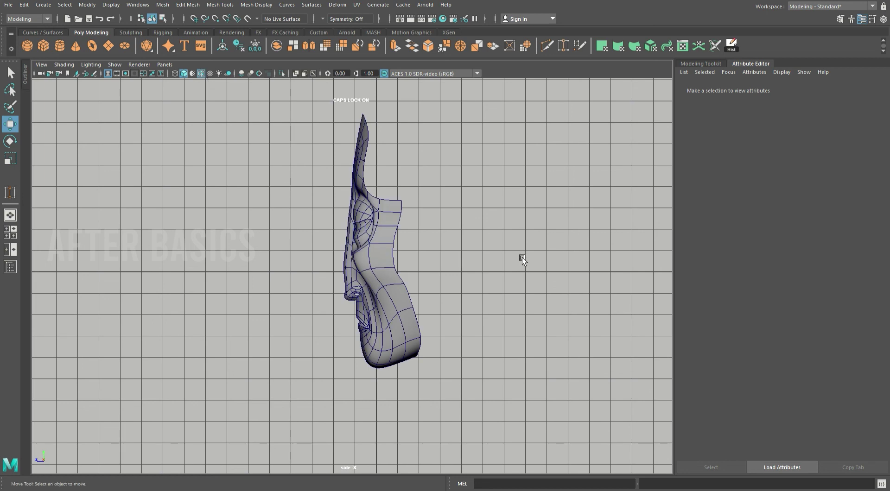
key(space)
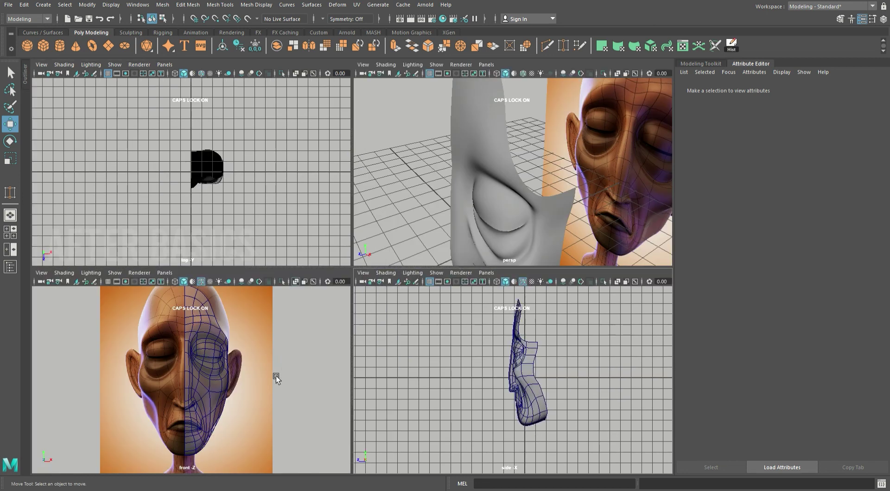
- Hide the side view's grid, enlarge the front and side panes, and select the head
scroll(535, 407, up, 2)
scroll(482, 335, up, 2)
click(430, 281)
drag(485, 273, 482, 121)
scroll(330, 287, up, 3)
click(229, 200)
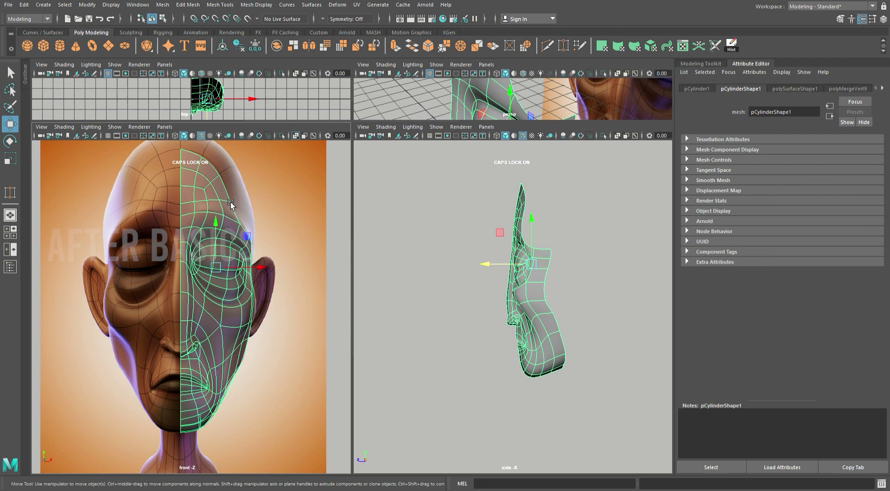